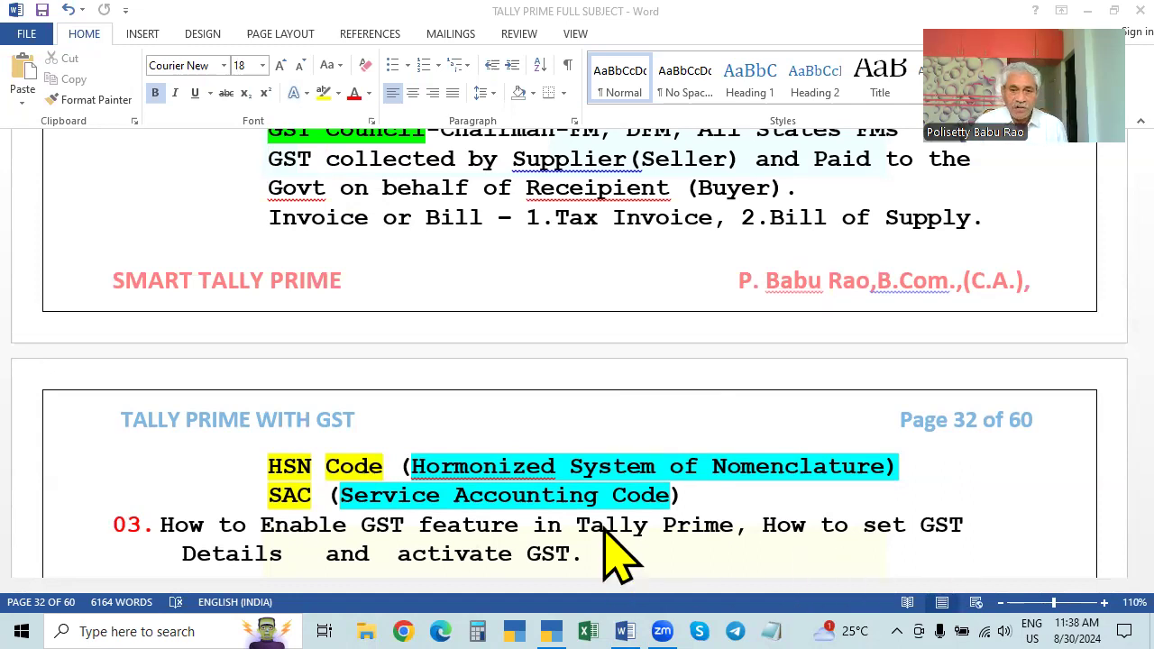
- Switch from the Word notes to TallyPrime and open the list of stock items for alteration
scroll(605, 541, down, 1)
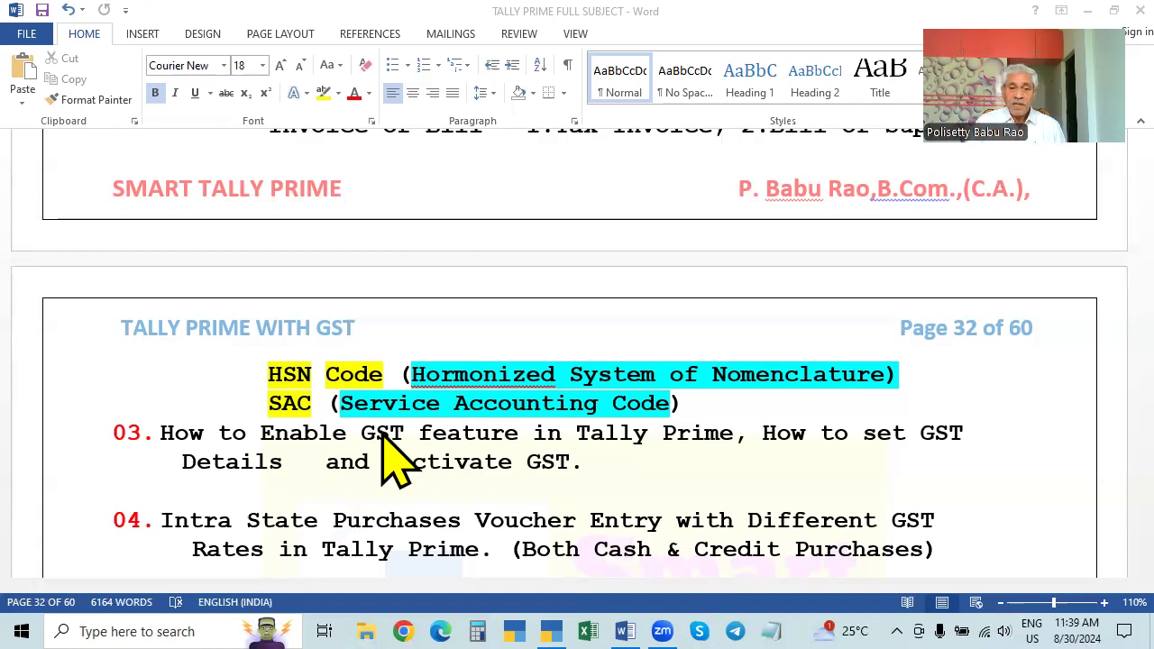
click(551, 631)
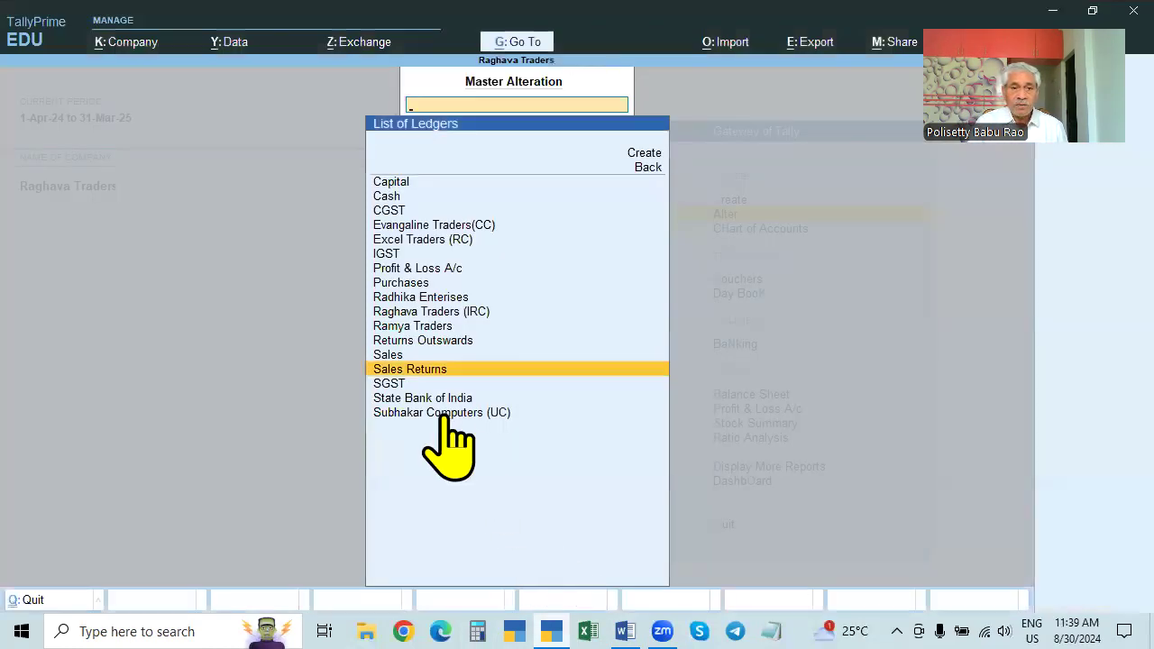
key(Escape)
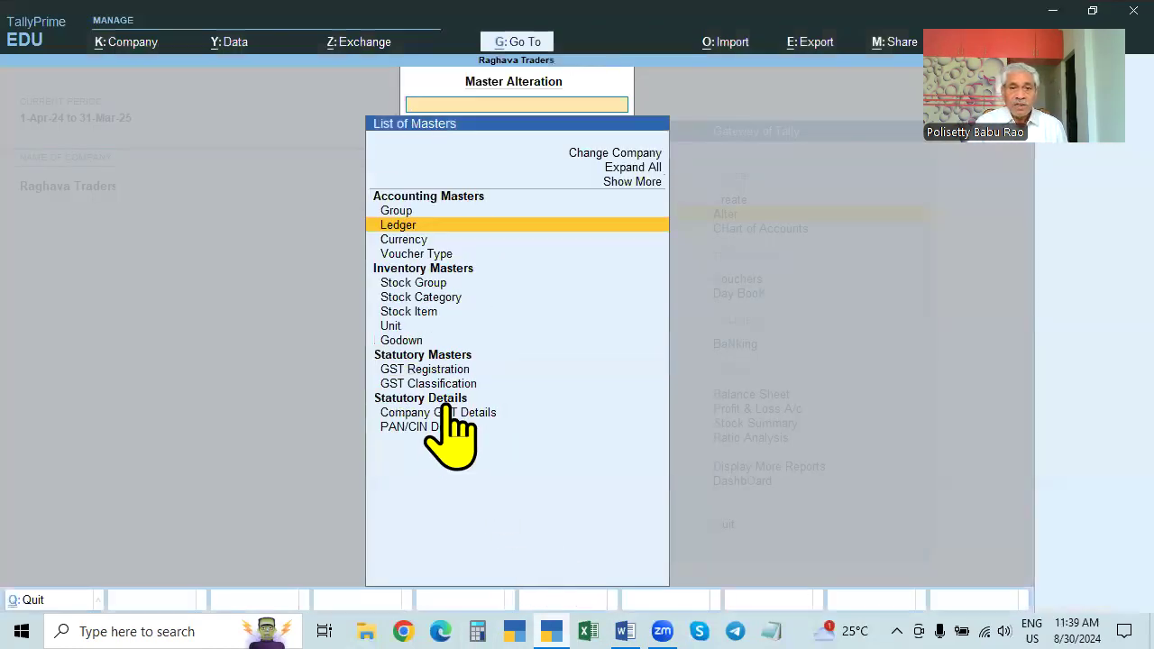
click(431, 312)
- Open the stock item HP Computer for alteration from the list of stock items
key(Down)
key(Down)
key(Down)
key(Down)
key(Down)
key(Down)
key(Up)
key(Up)
key(Up)
key(Up)
key(Up)
key(Up)
key(Up)
key(Down)
key(Down)
key(Down)
key(Down)
key(Down)
key(Up)
key(Up)
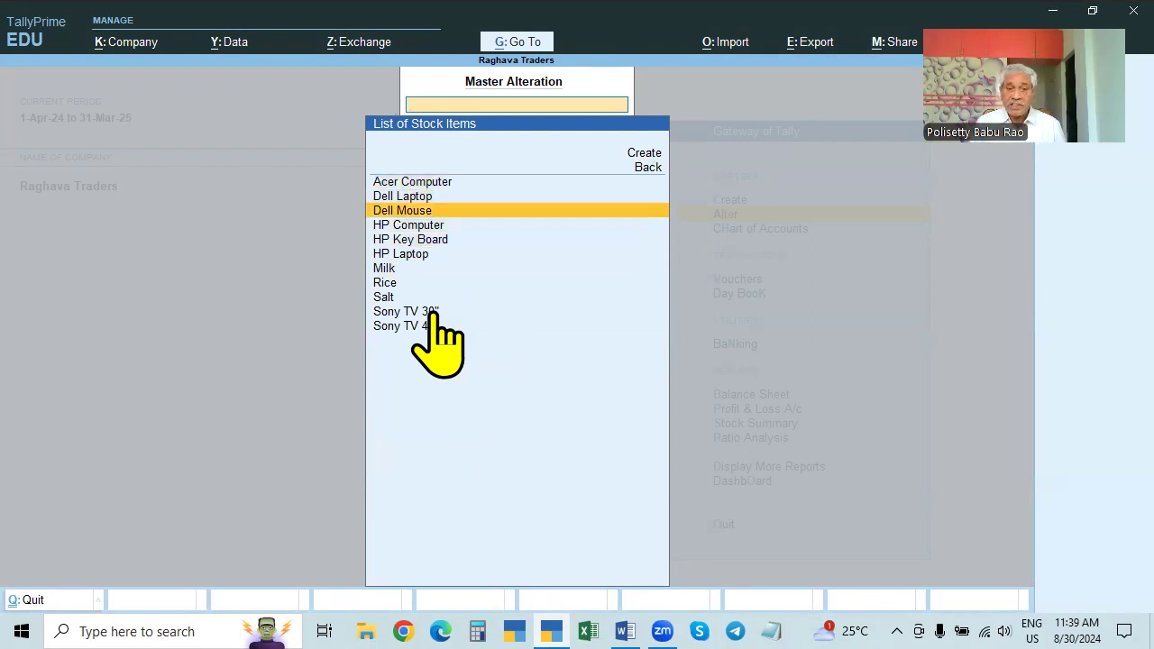
key(Down)
key(Return)
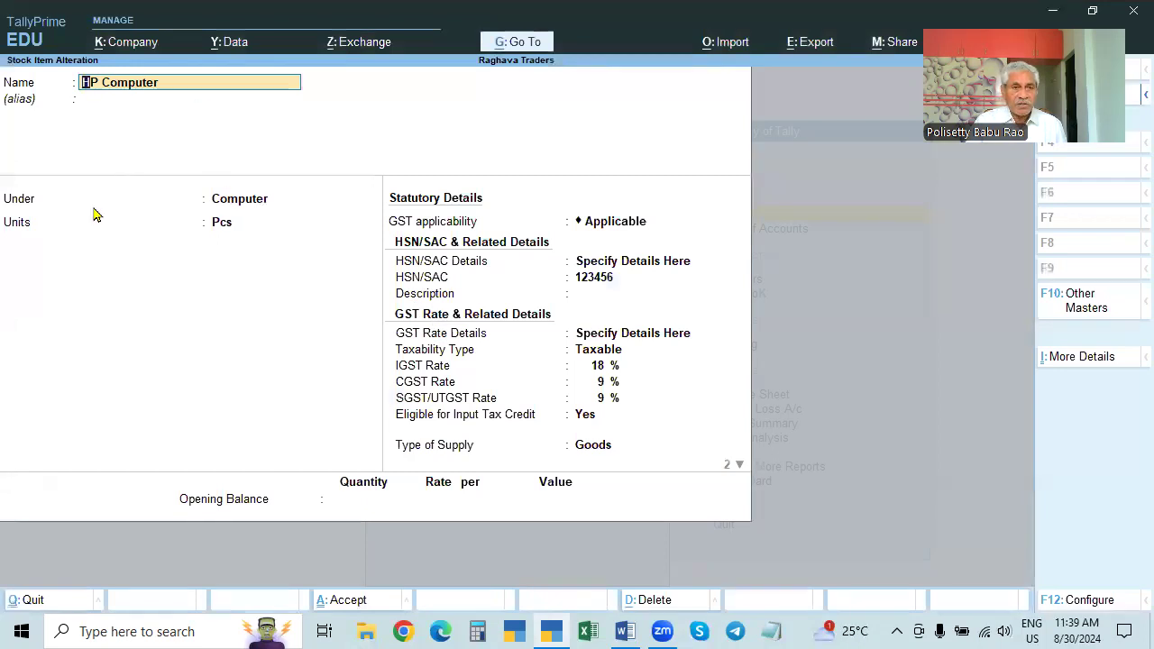
- Set the HSN/SAC Details of HP Computer to Specify Details Here, with GST applicability left as Applicable
click(619, 223)
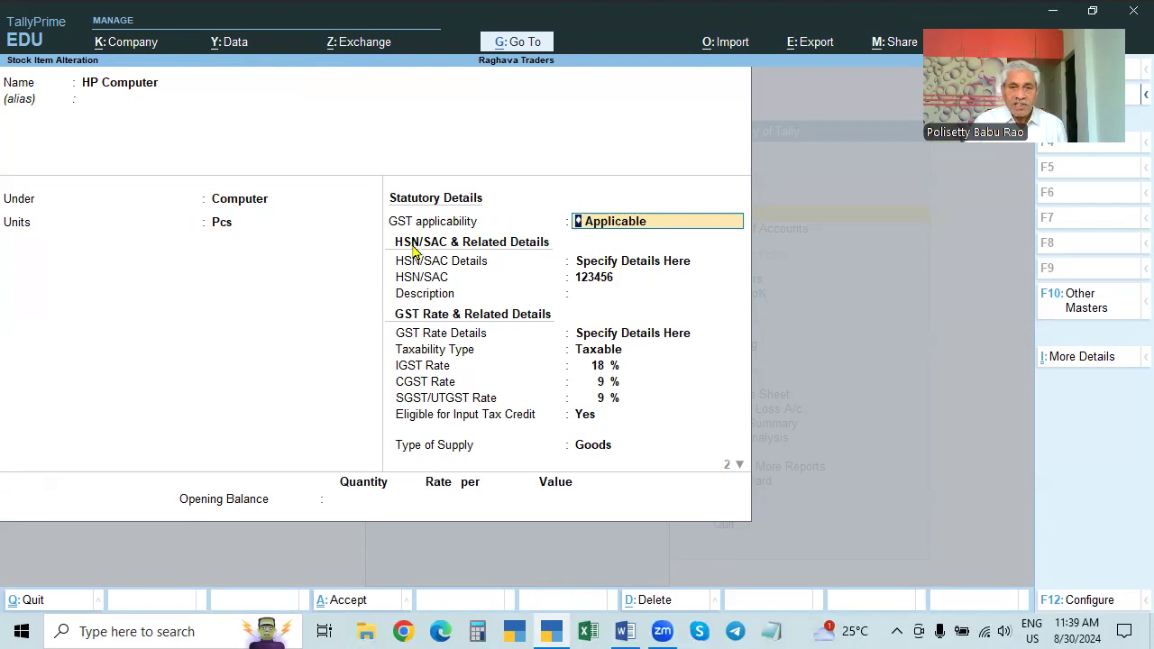
click(675, 263)
key(Up)
key(Down)
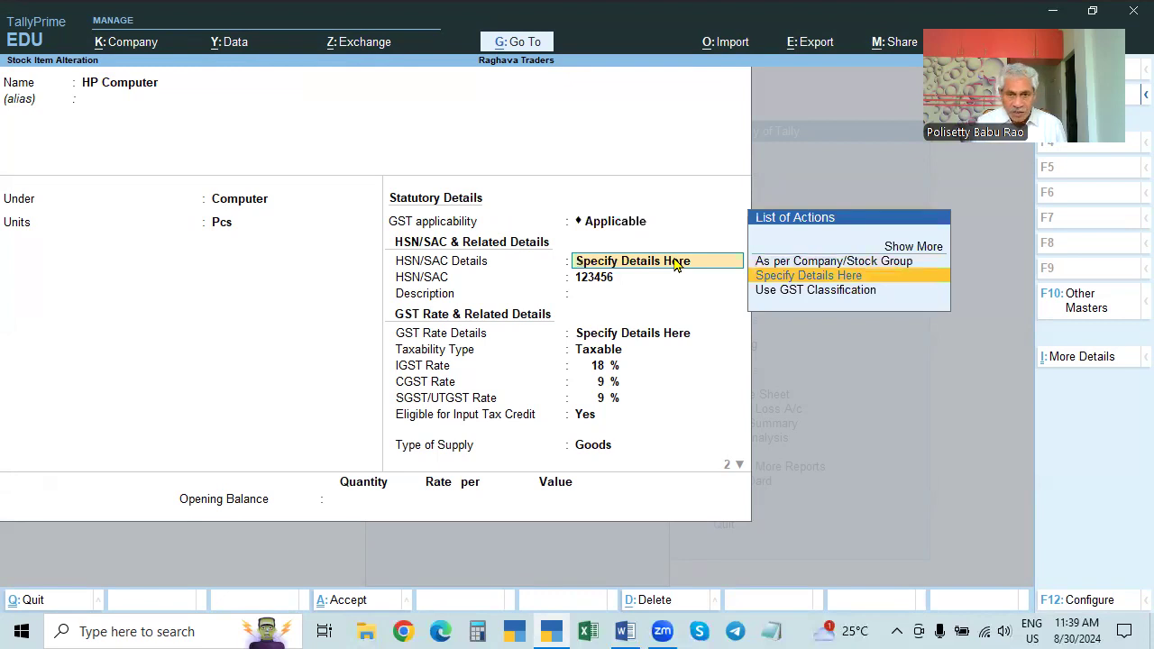
key(Return)
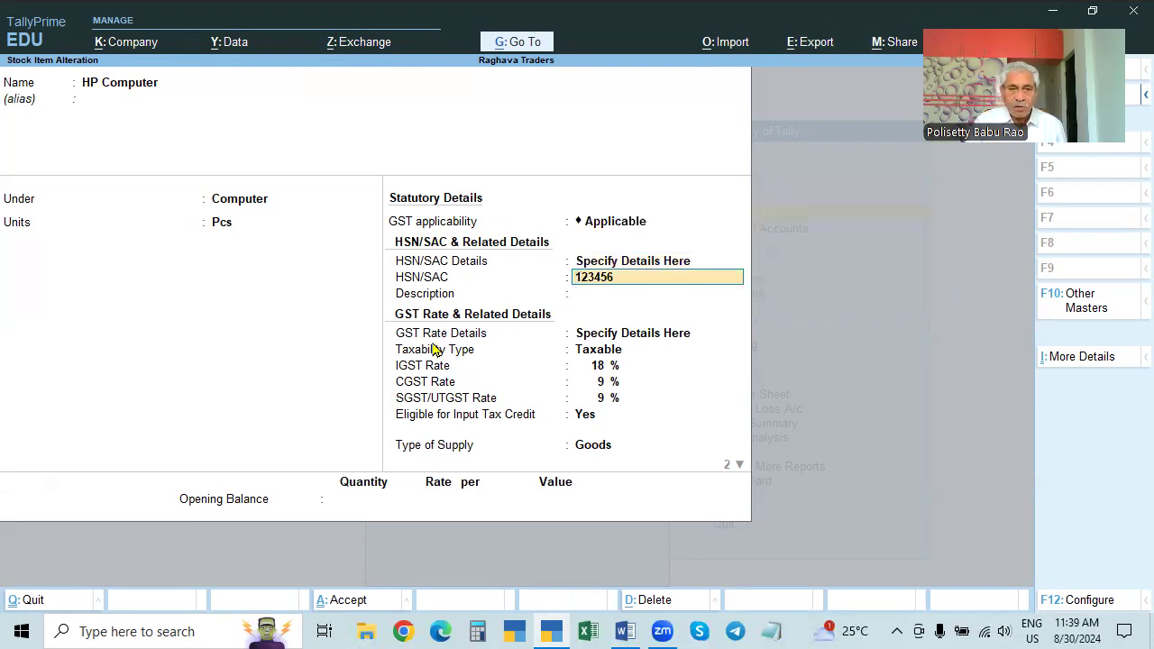
- Set the GST Rate Details of HP Computer to Specify Details Here and save the stock item
click(659, 333)
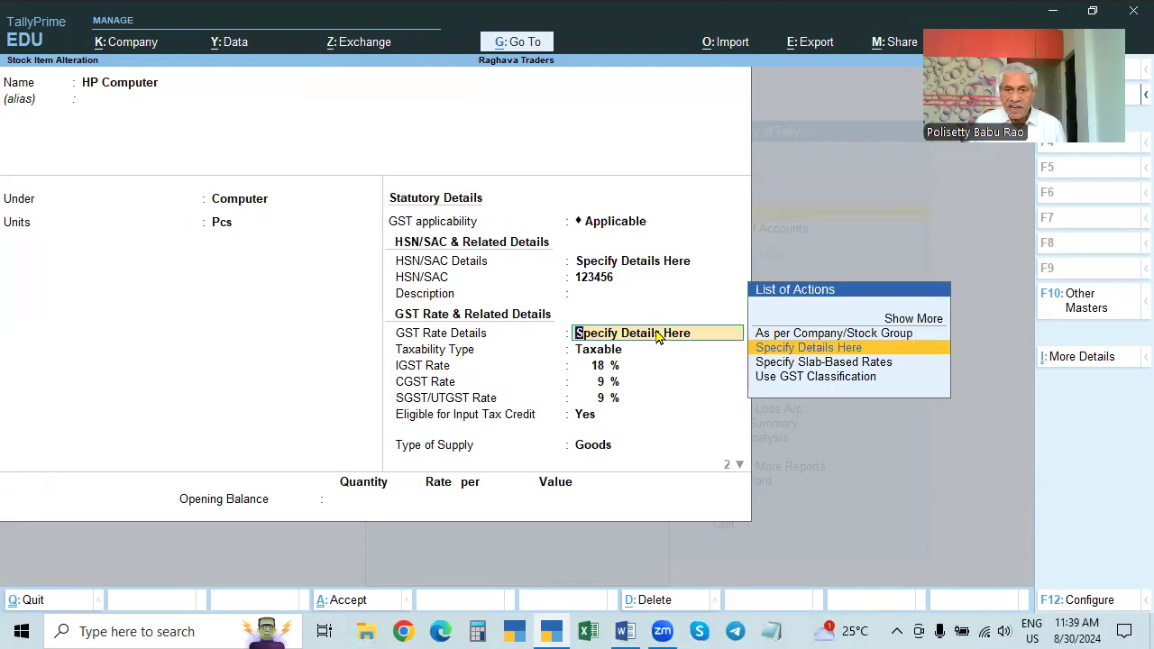
key(Return)
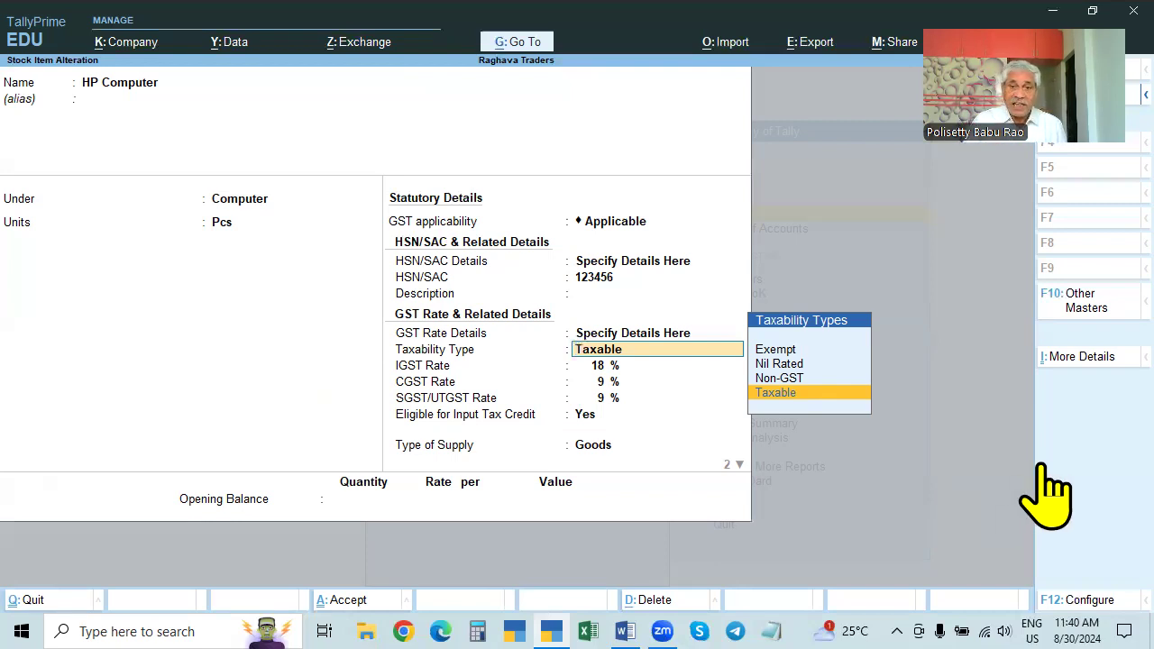
key(ctrl+a)
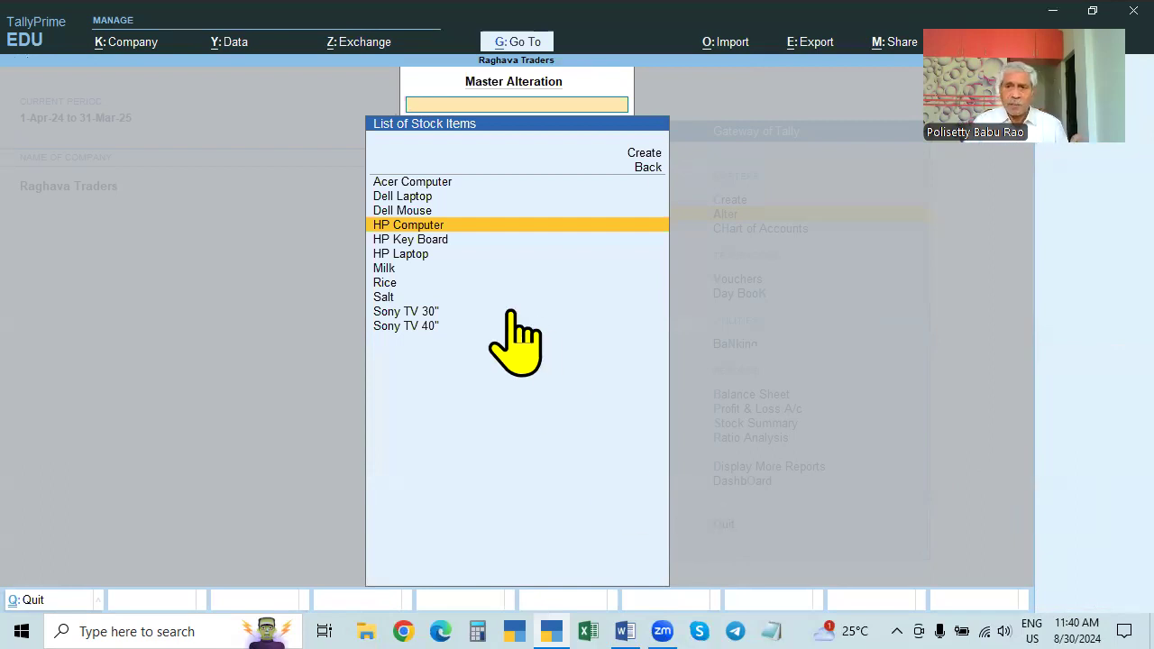
- Review the GST details of the stock items Acer Computer and Dell Laptop without saving changes
click(438, 182)
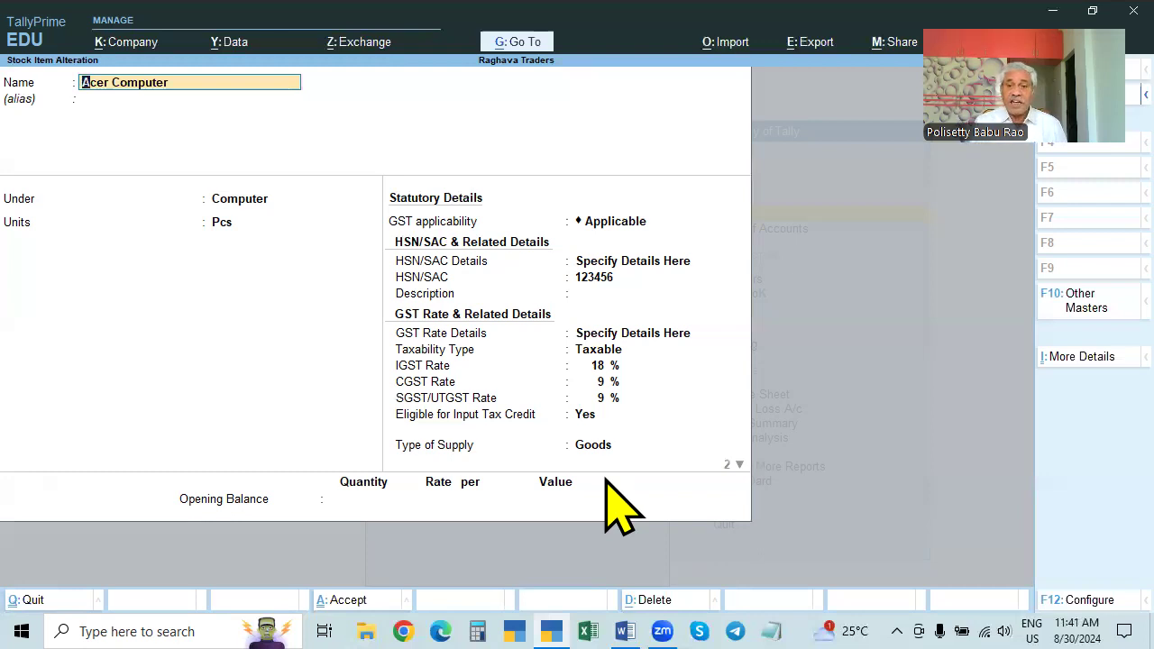
key(BackSpace)
key(Escape)
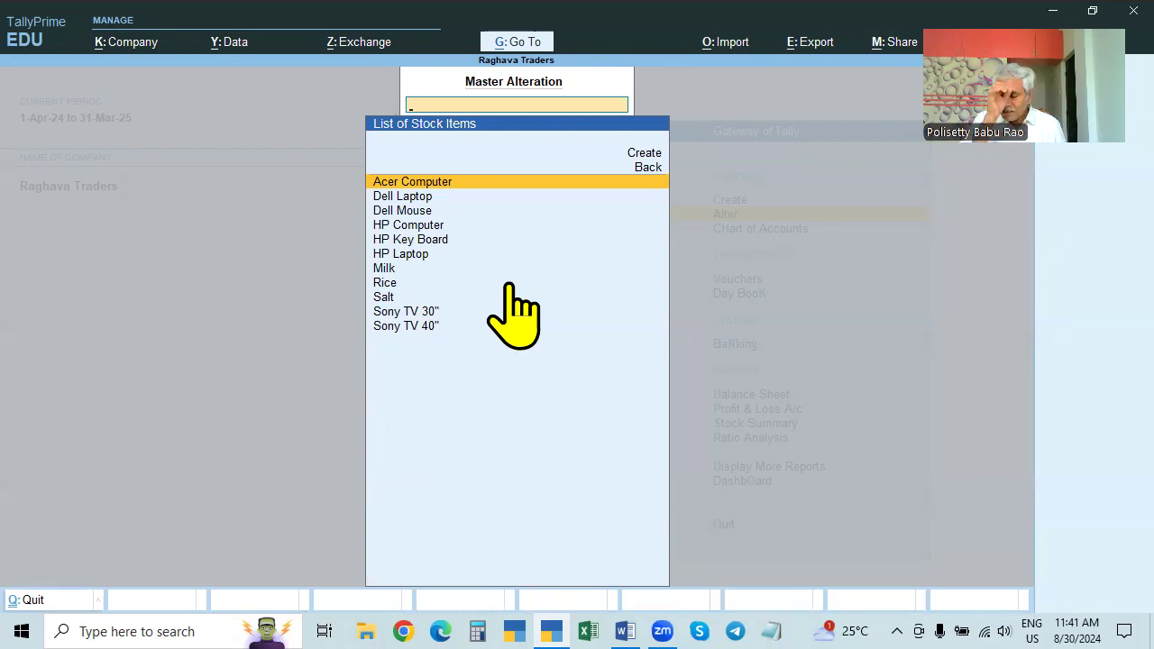
key(Down)
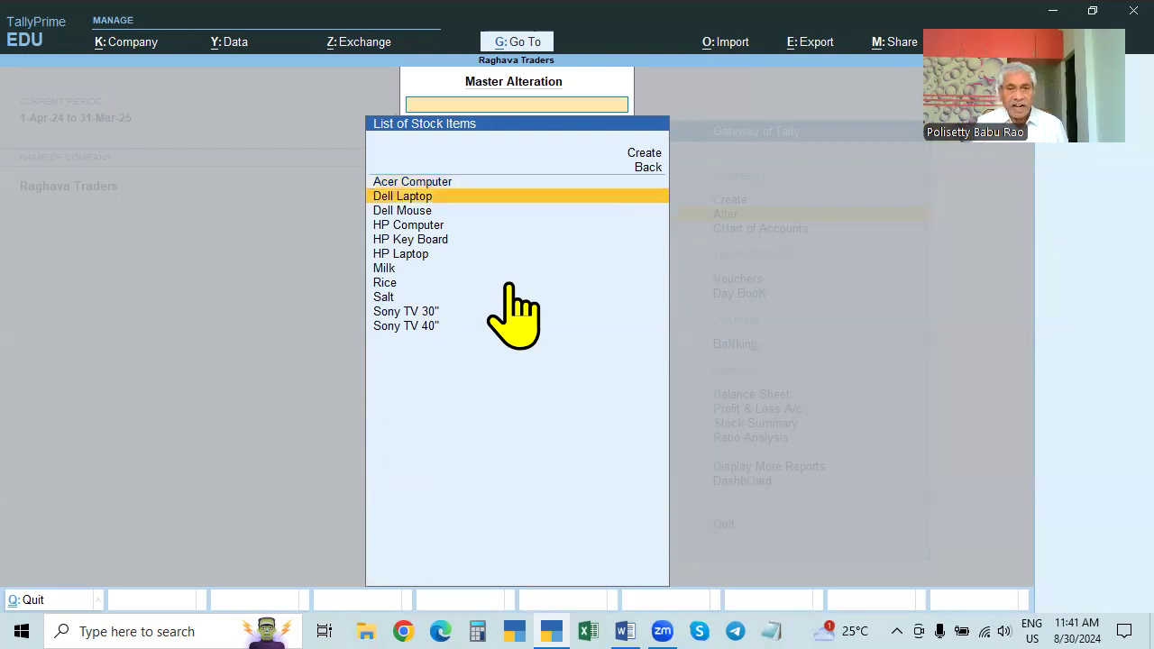
key(Return)
key(Escape)
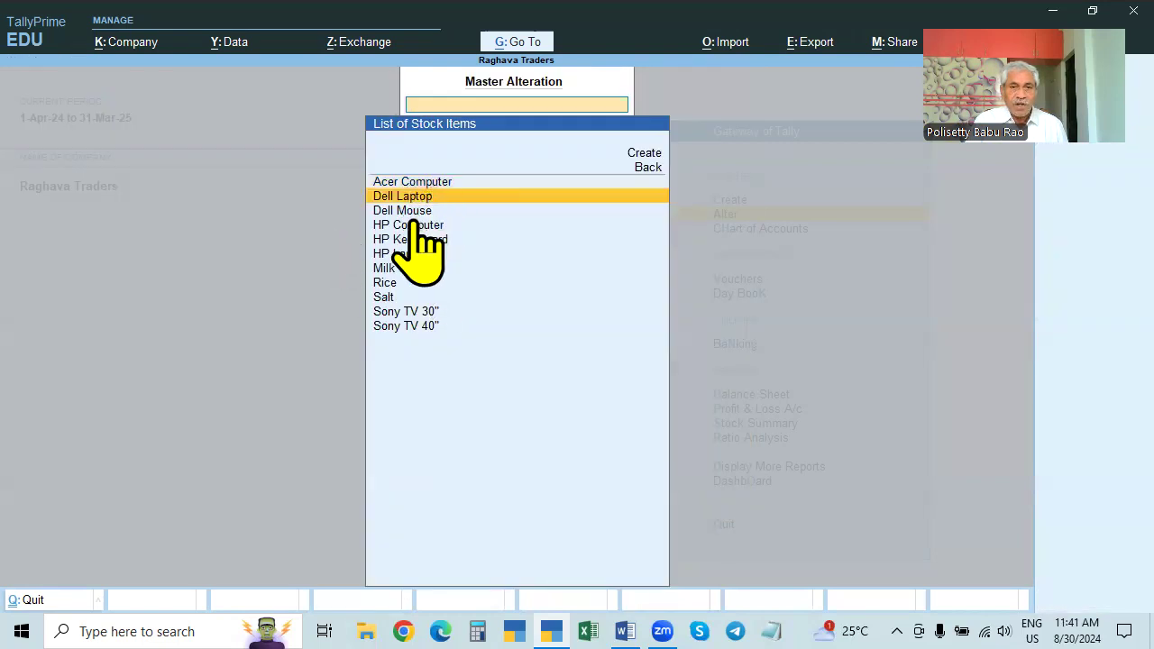
- Compare the GST rates of the stock items HP Computer and Dell Mouse without saving changes
click(415, 225)
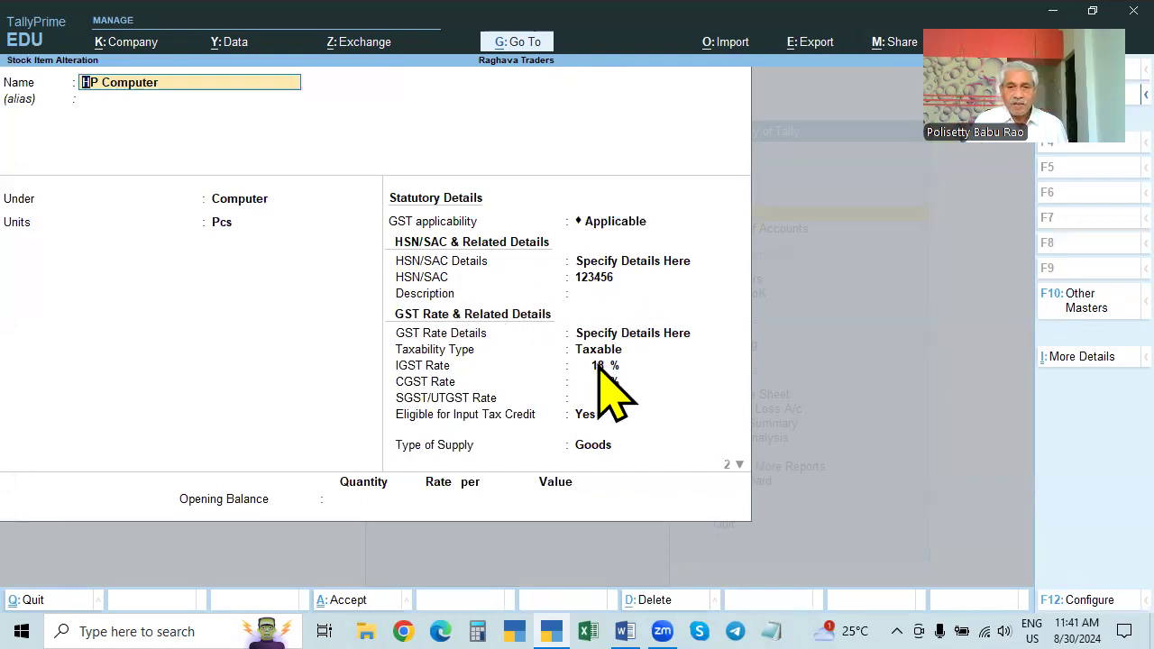
key(BackSpace)
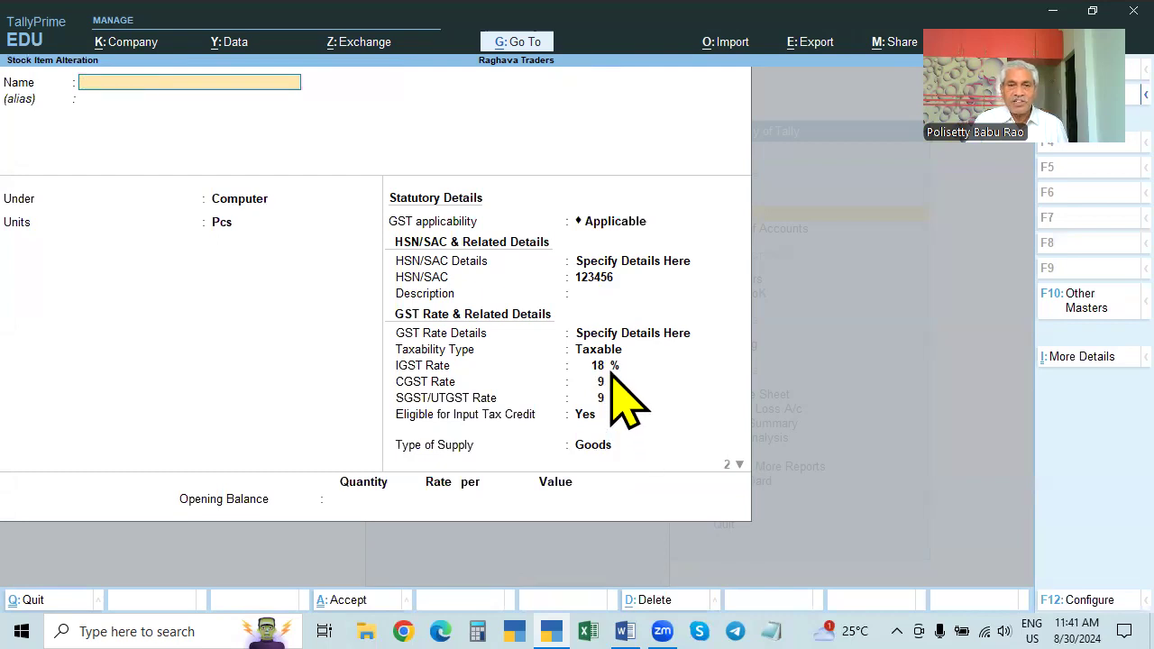
key(Escape)
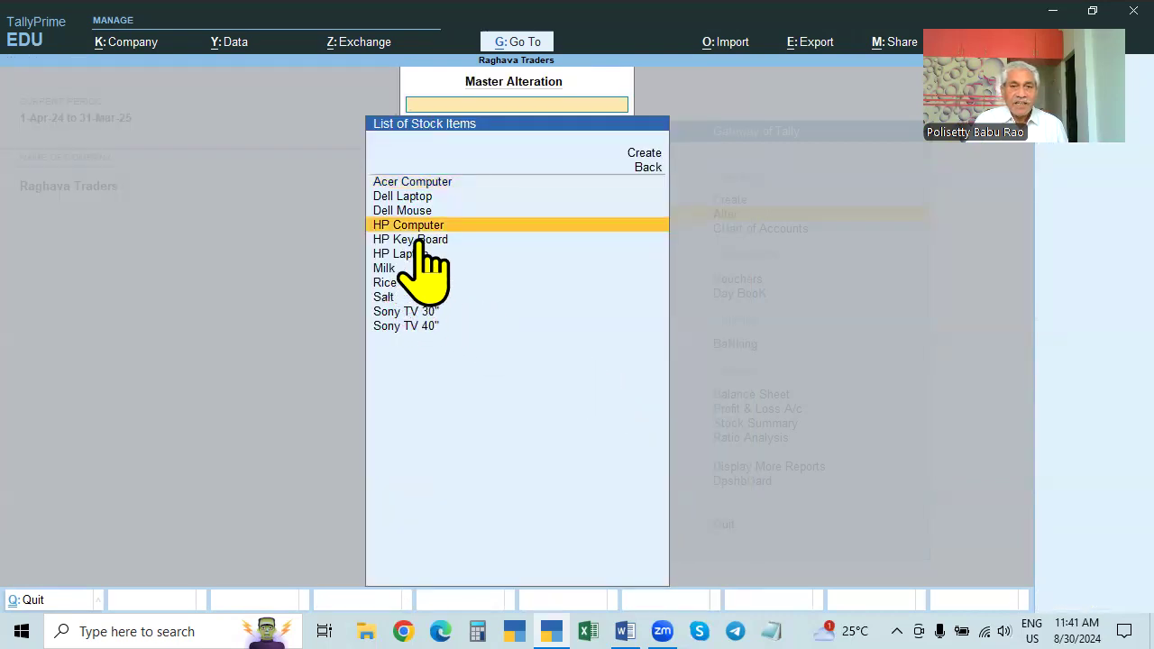
click(411, 211)
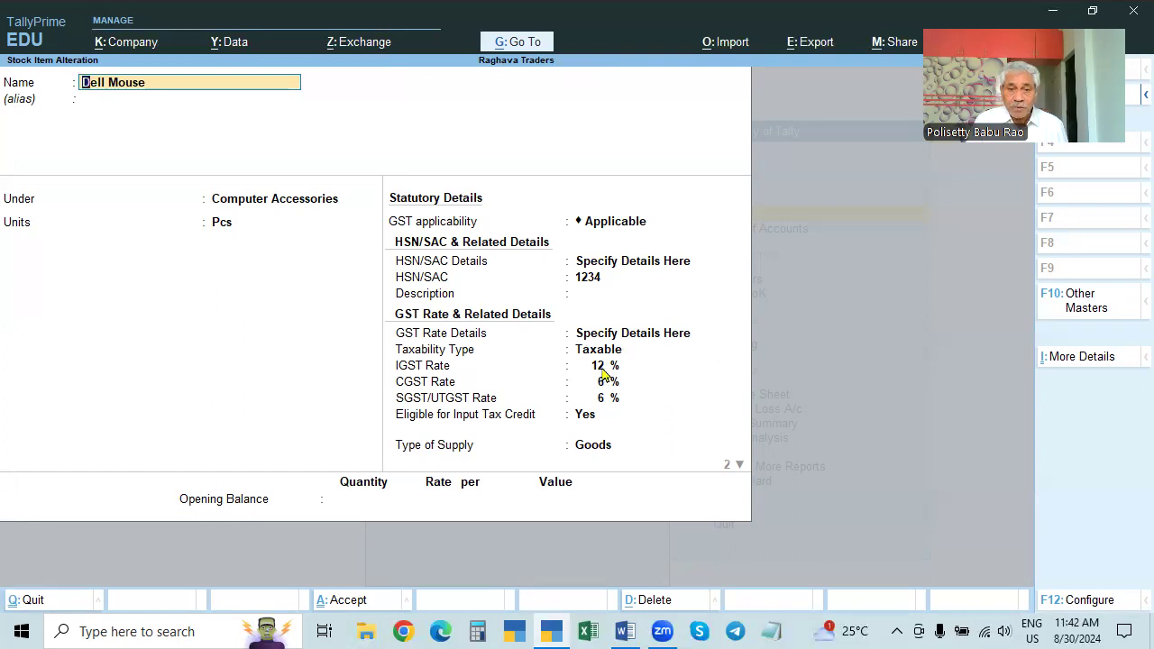
key(ctrl+a)
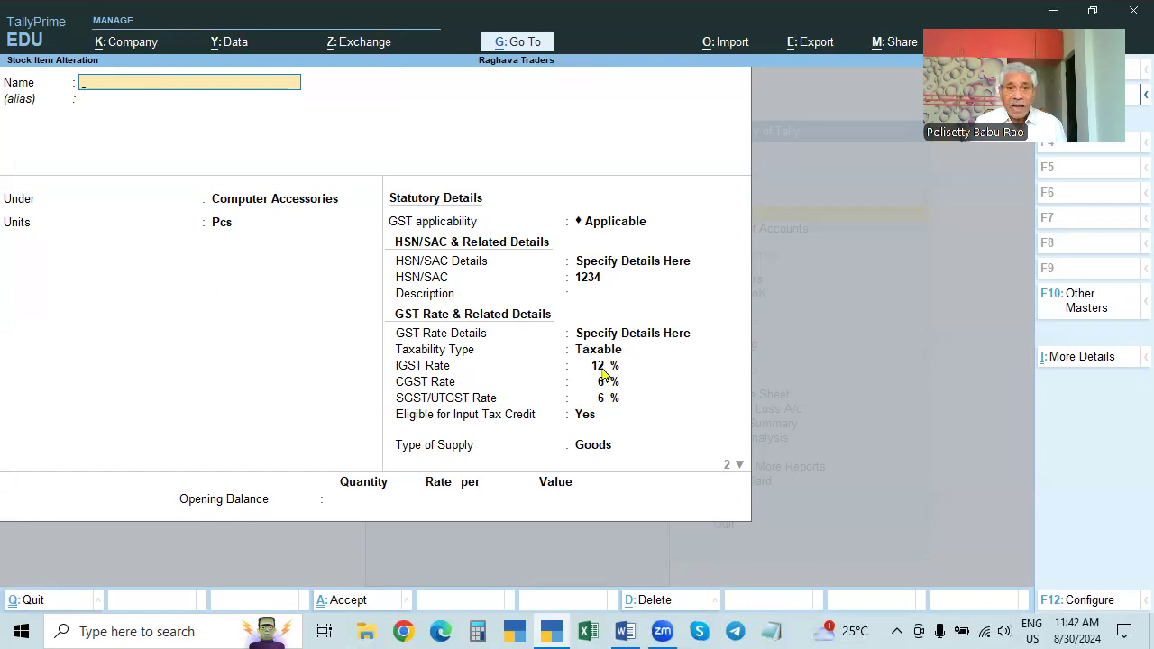
- Review the taxability type and GST details of the stock items Milk and Rice without saving changes
key(Down)
key(Down)
key(Down)
key(Down)
key(Down)
key(Down)
key(Up)
key(Up)
key(Return)
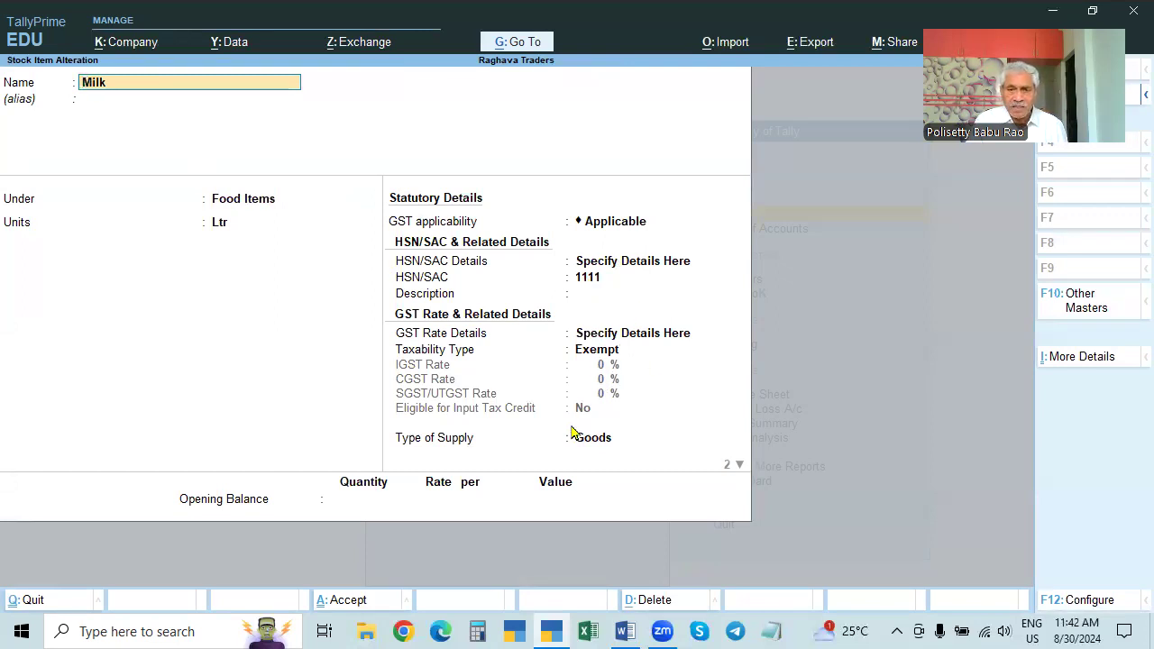
key(Escape)
key(Down)
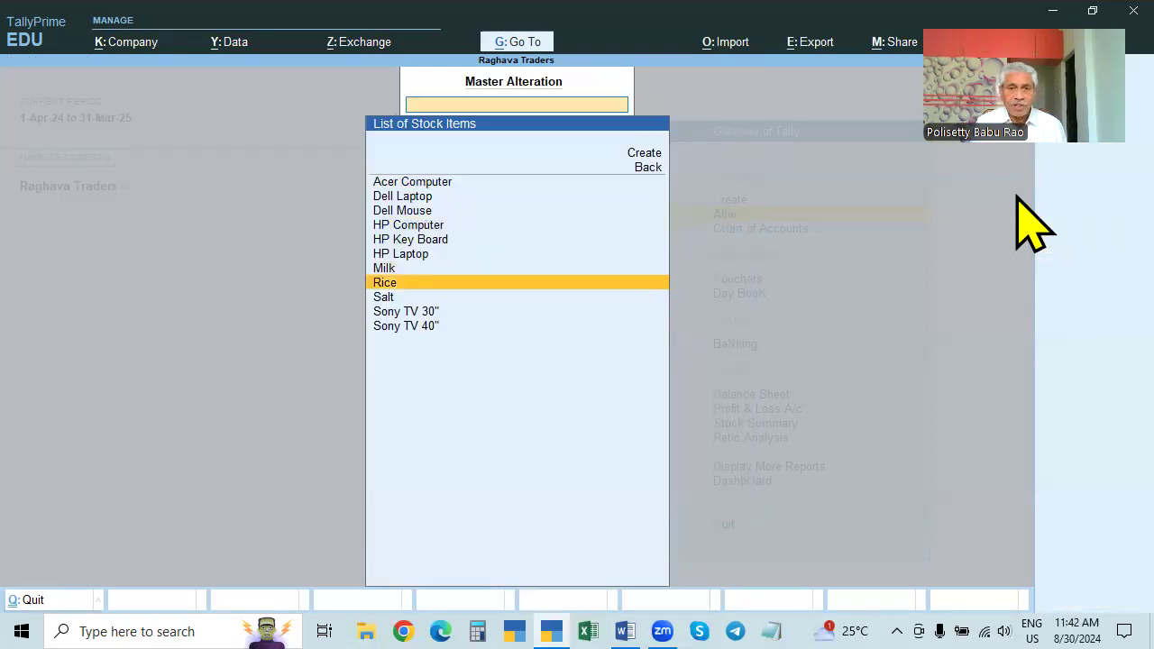
key(Return)
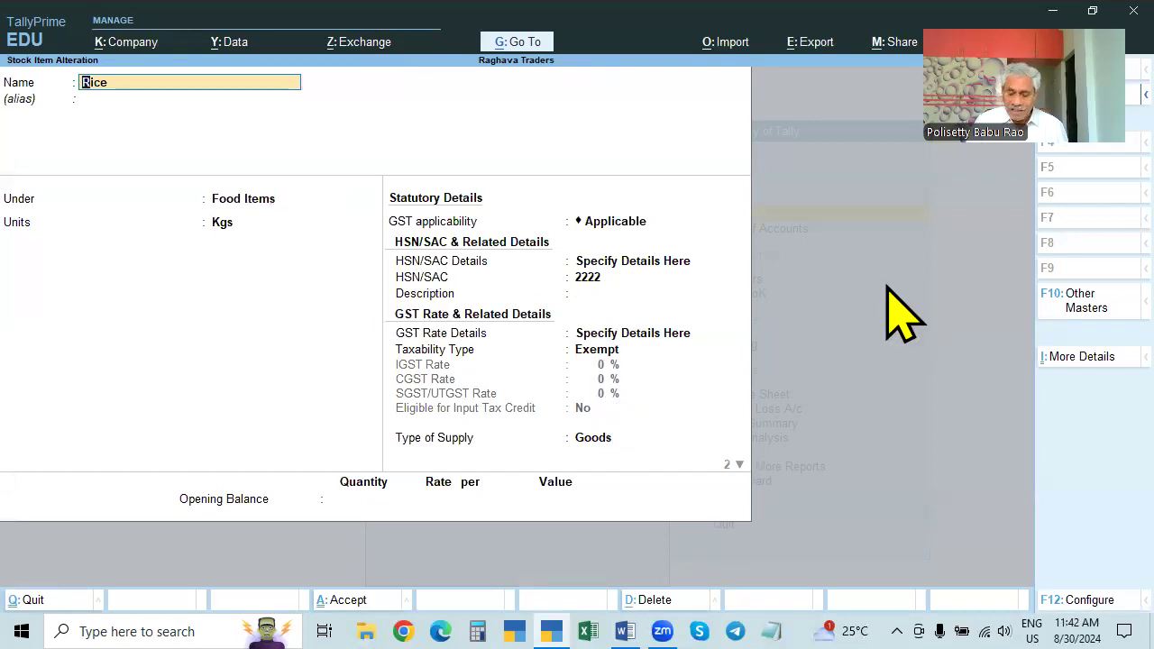
key(Escape)
- Open the stock item Salt, keep its taxability type as Nil Rated with an empty rate of duty, and save it
key(Down)
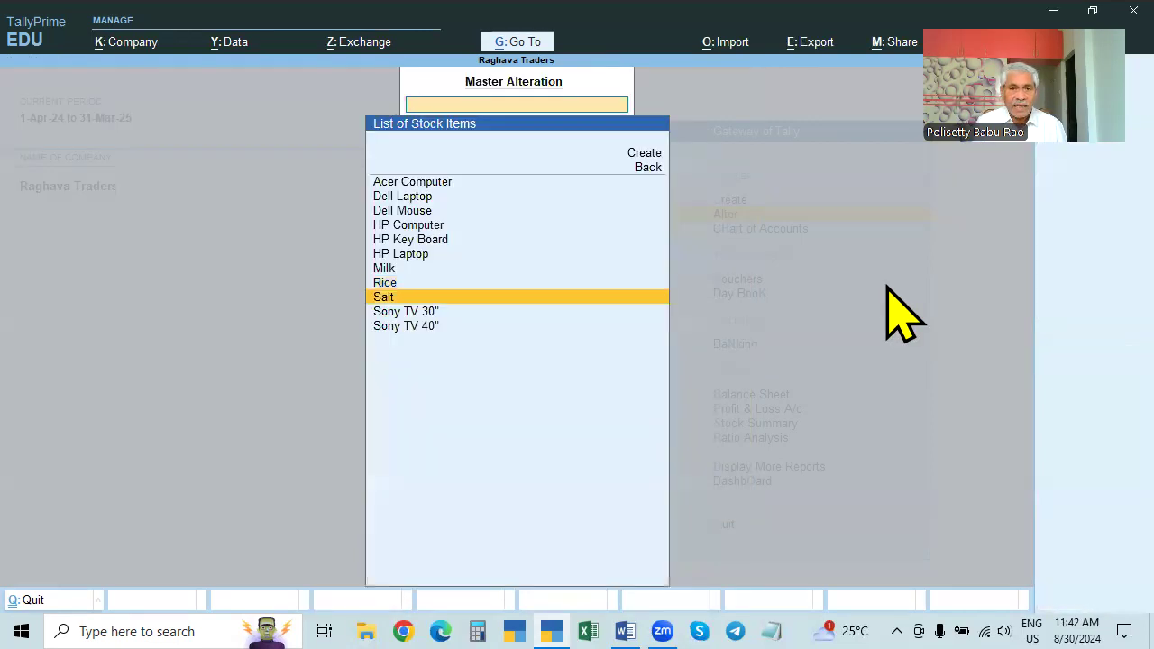
key(Return)
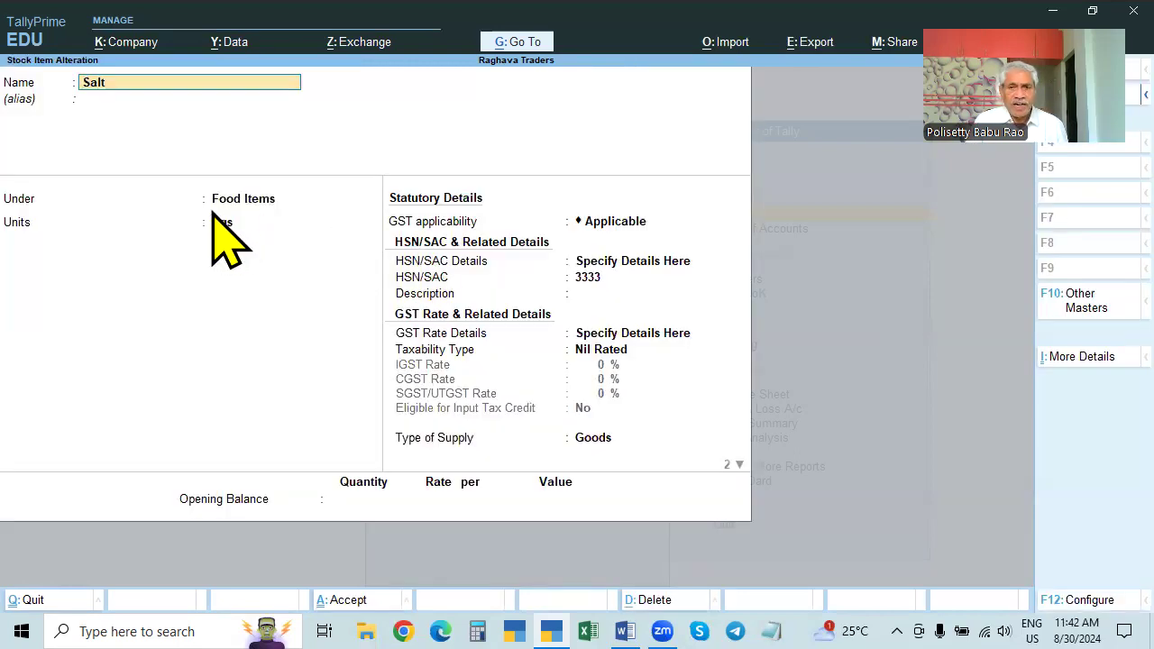
click(596, 280)
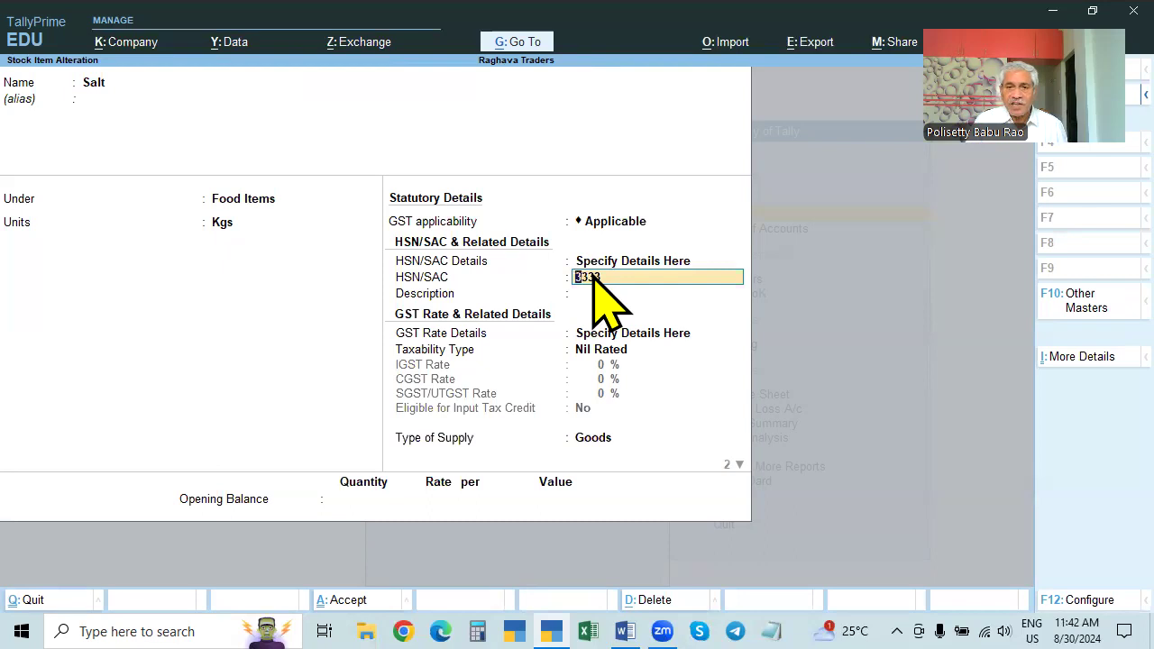
click(600, 352)
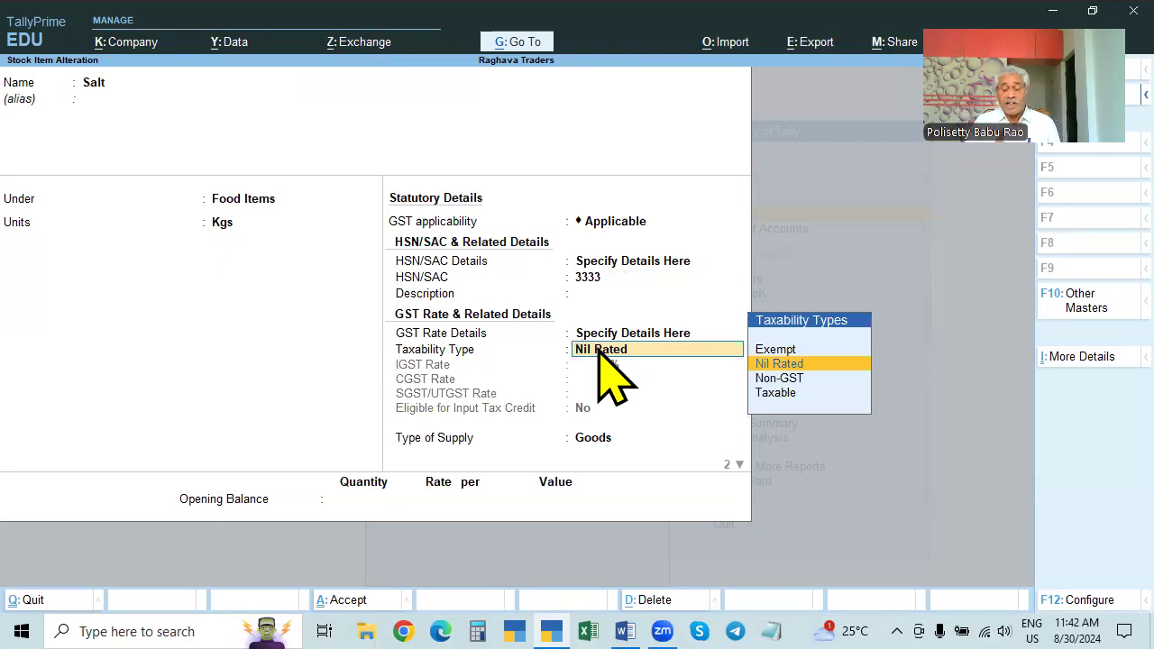
key(Return)
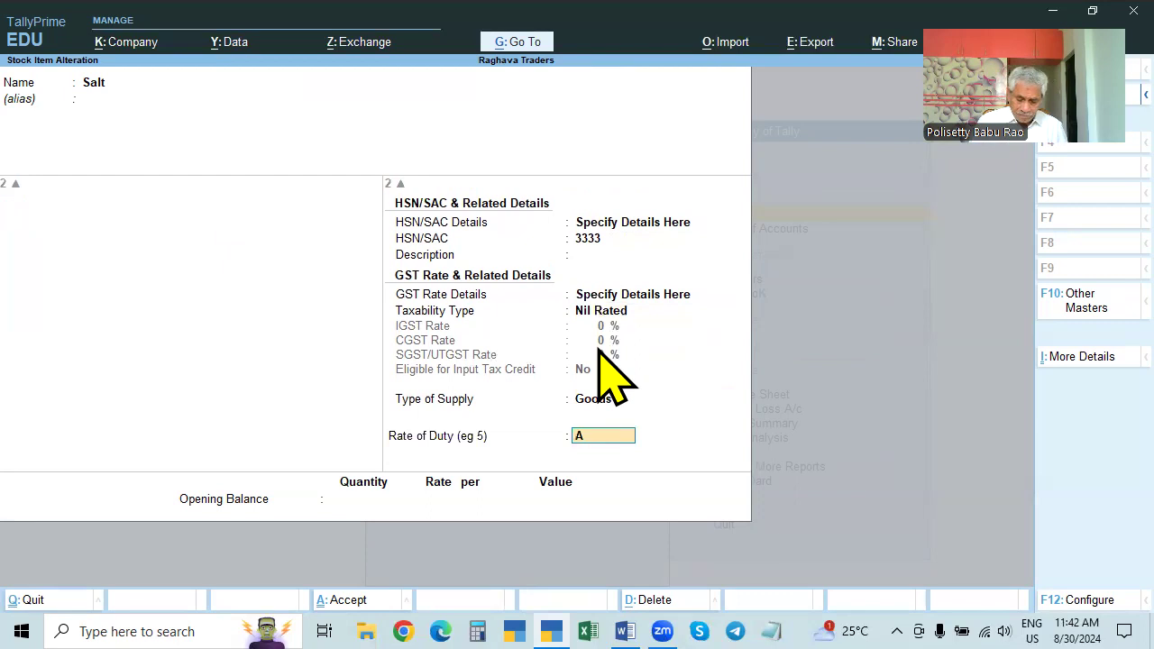
key(BackSpace)
key(ctrl+a)
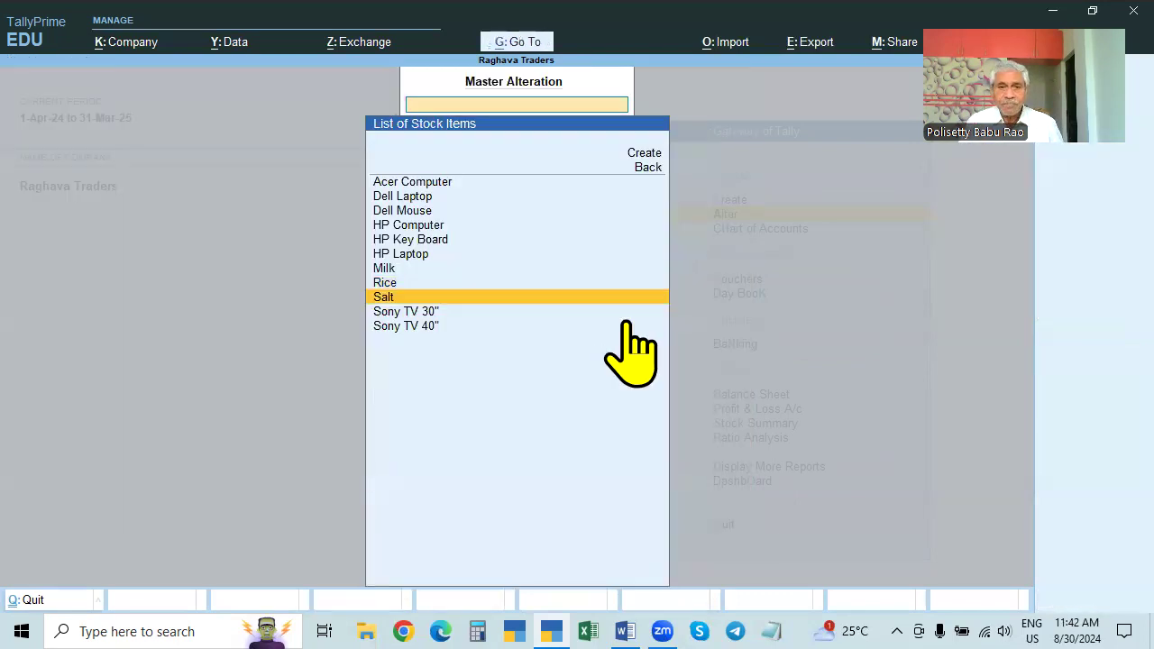
- Return to the list of masters and open the list of ledgers for alteration
key(Escape)
key(Up)
key(Up)
key(Up)
key(Up)
key(Up)
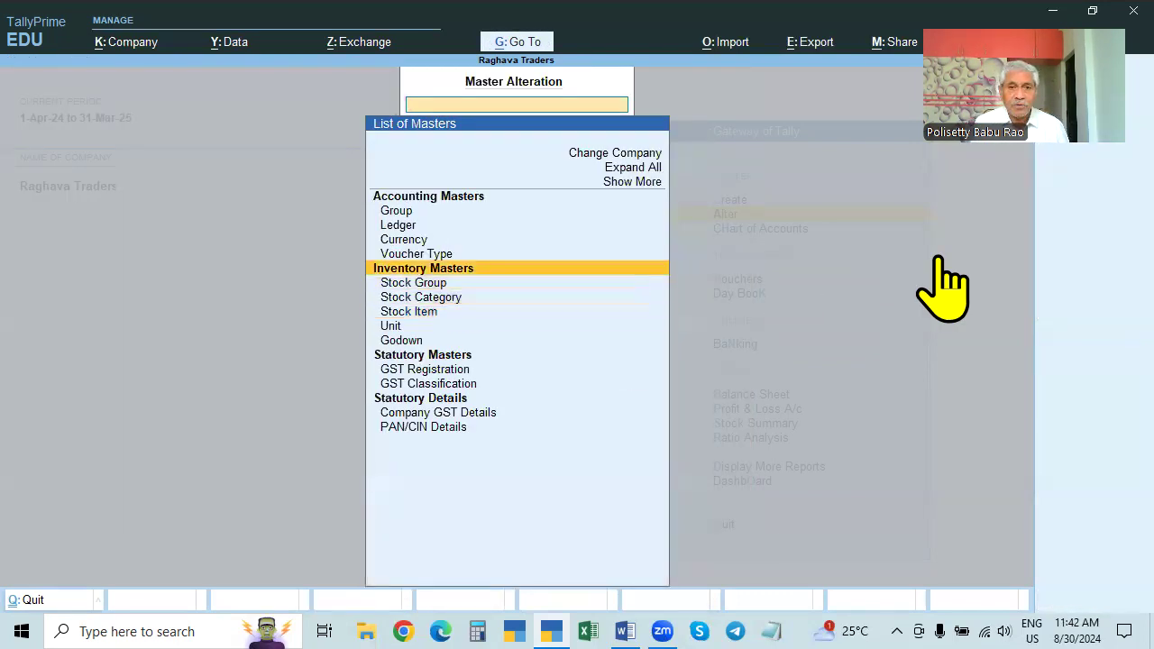
key(Return)
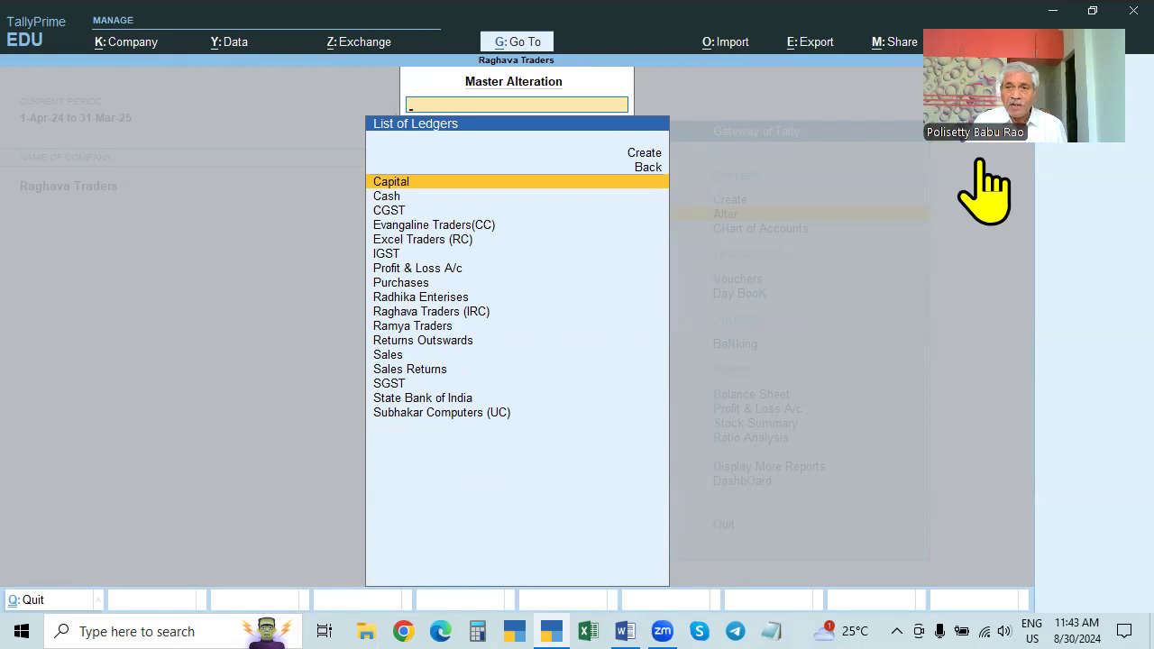
drag(988, 161, 988, 219)
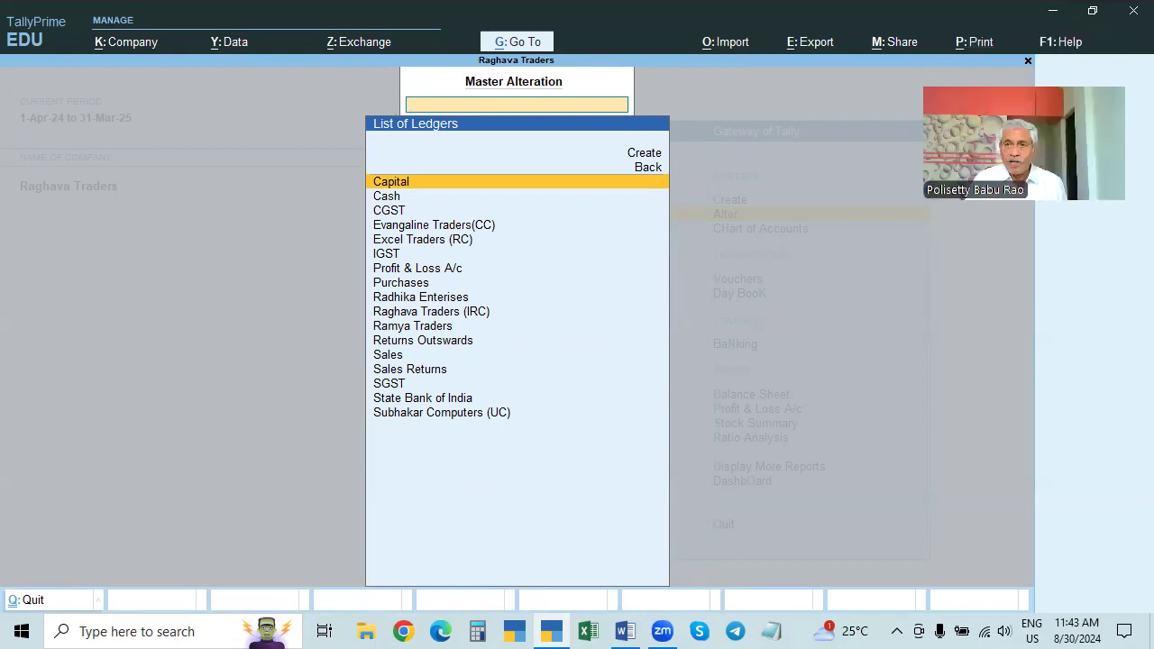
drag(1025, 142, 1025, 171)
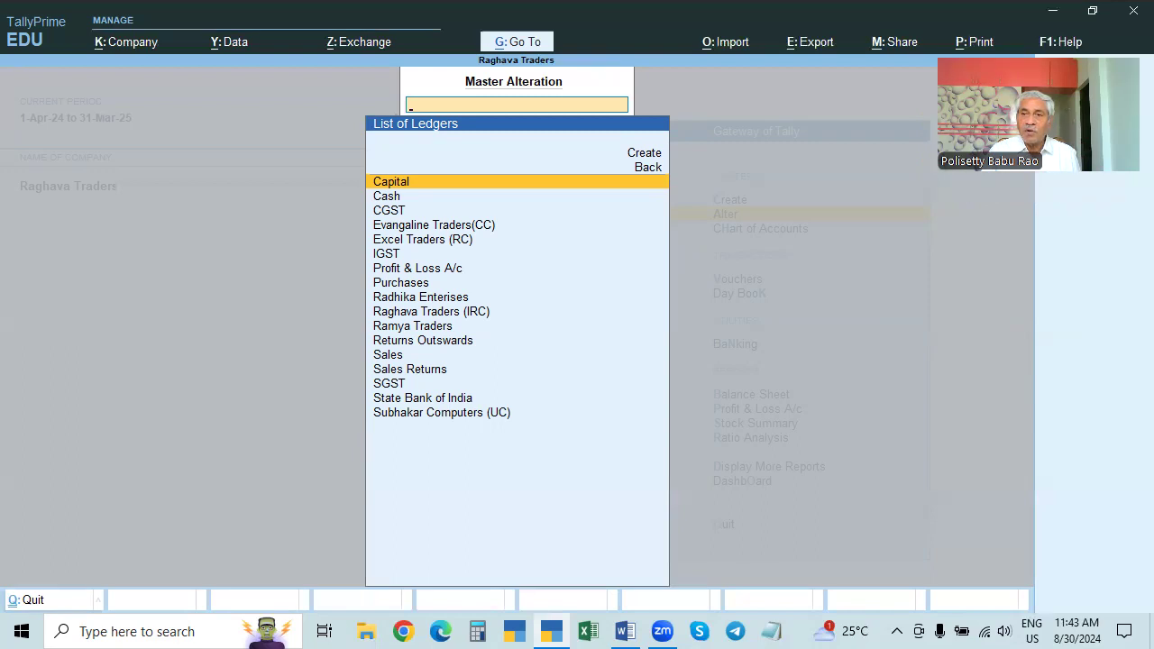
click(996, 264)
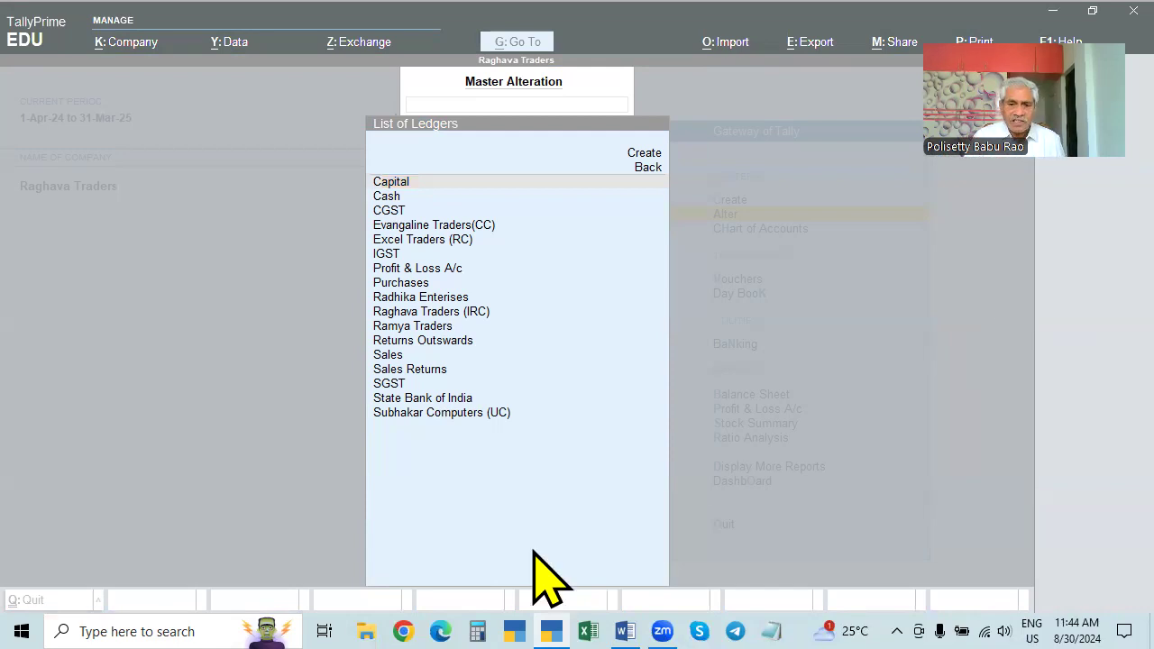
- Switch to Google Chrome and open the website tallysolutions.com
click(401, 631)
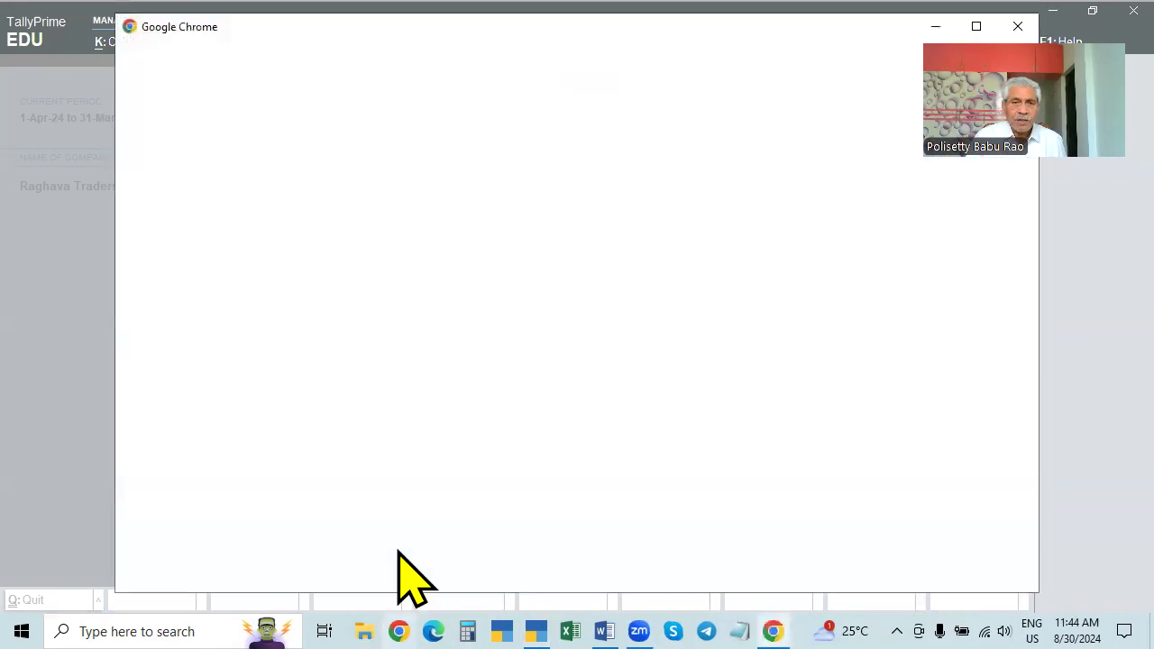
click(434, 371)
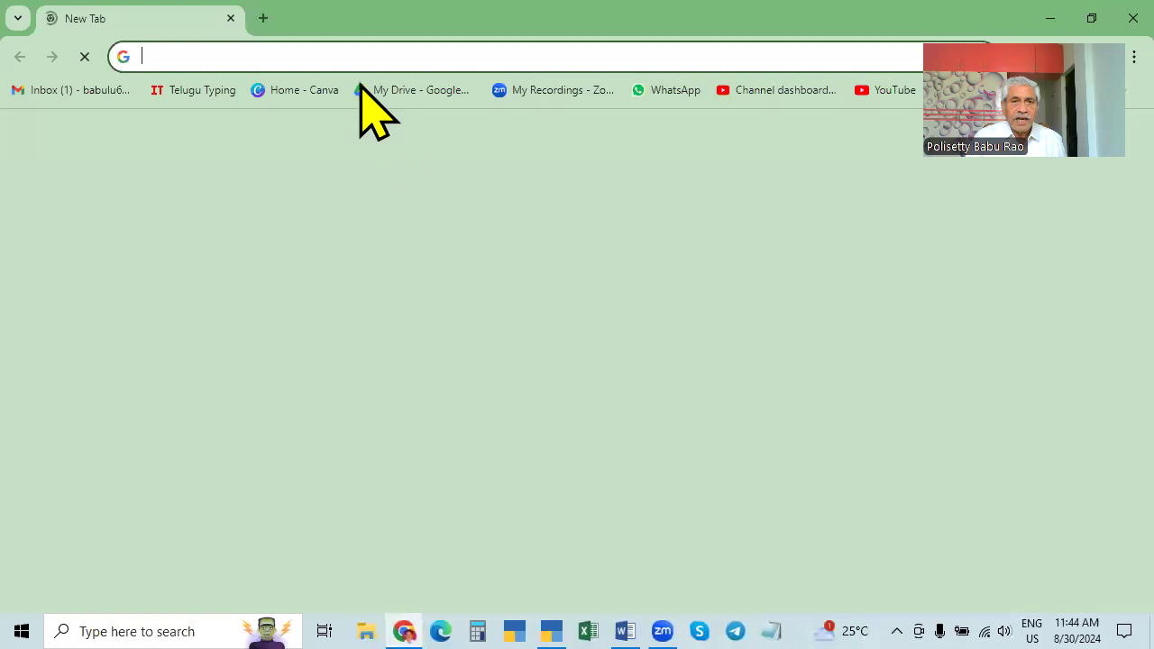
click(332, 54)
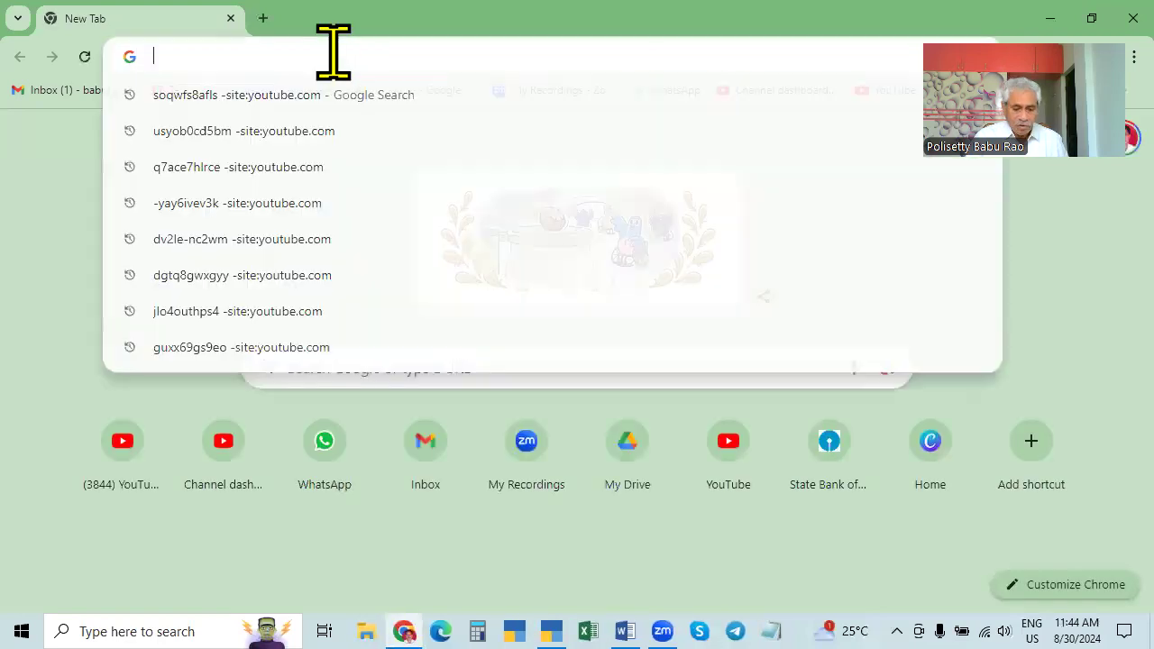
text(TALL)
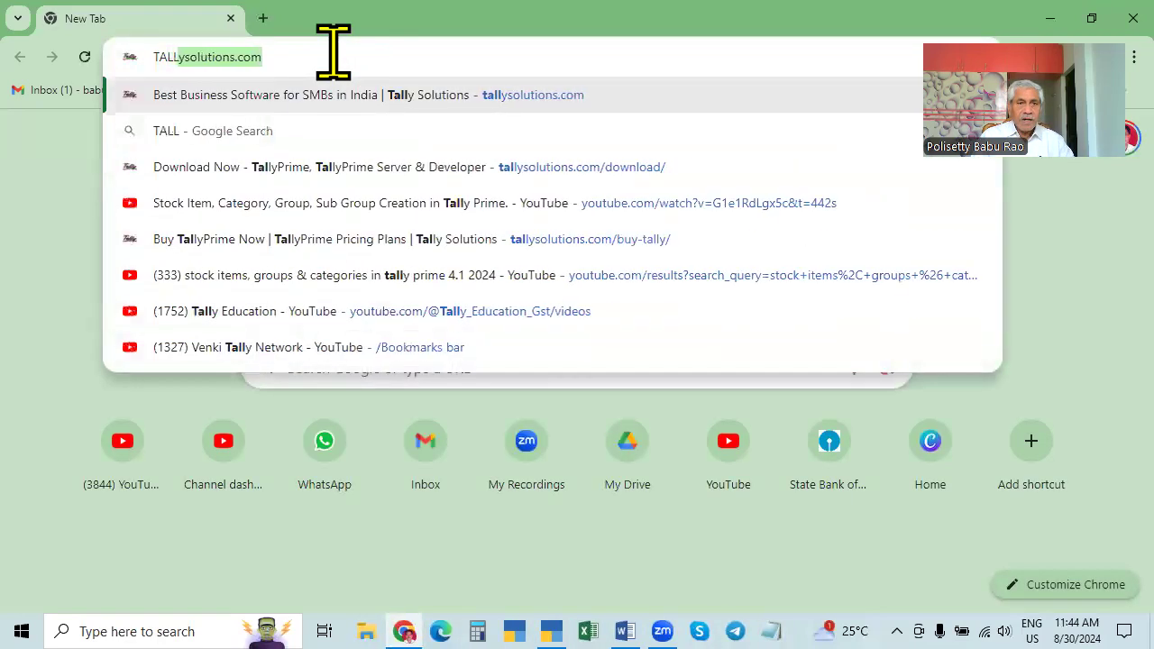
key(Return)
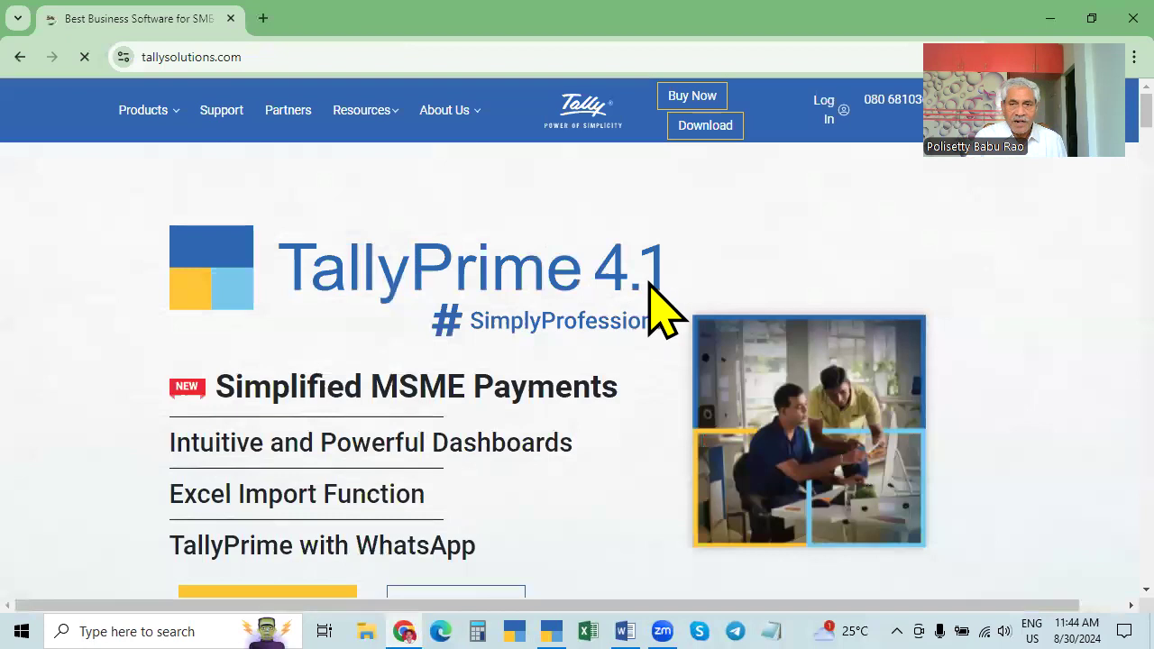
- Open the TallyPrime download page and reload it to check which release is offered
click(699, 128)
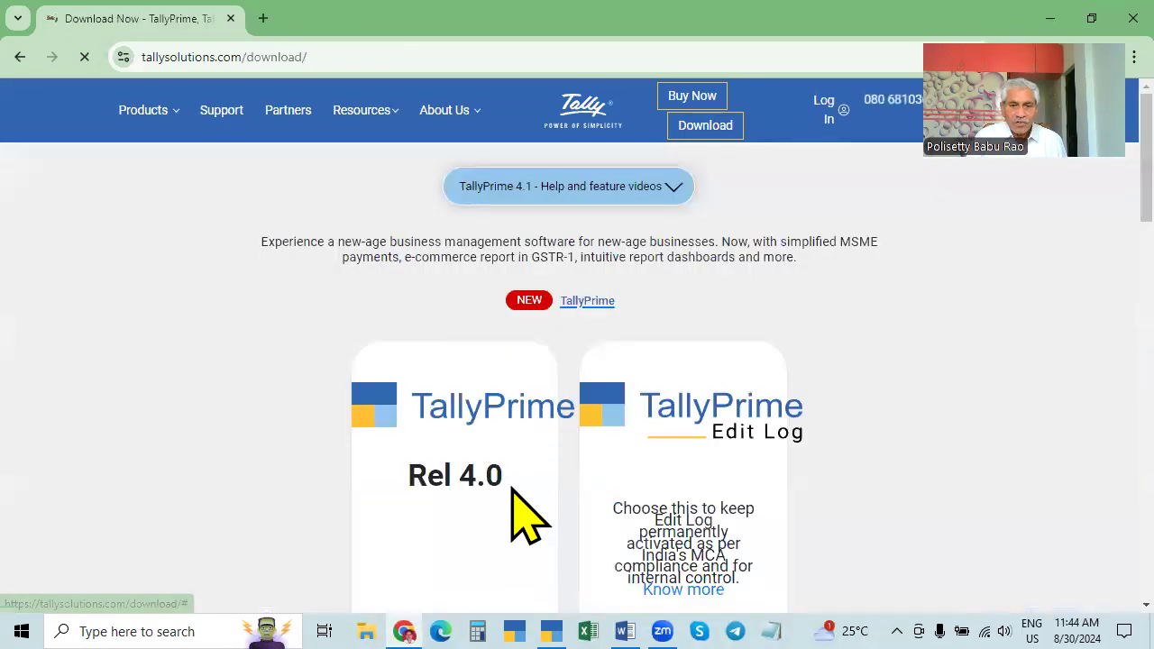
scroll(515, 515, down, 4)
scroll(373, 425, up, 4)
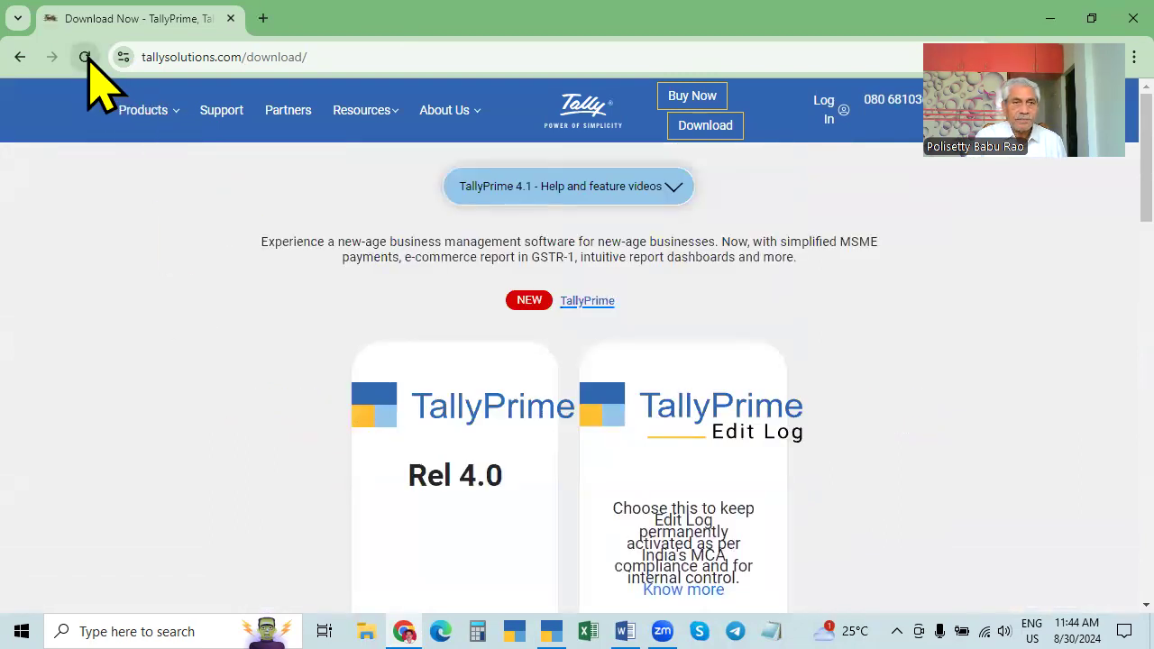
click(85, 57)
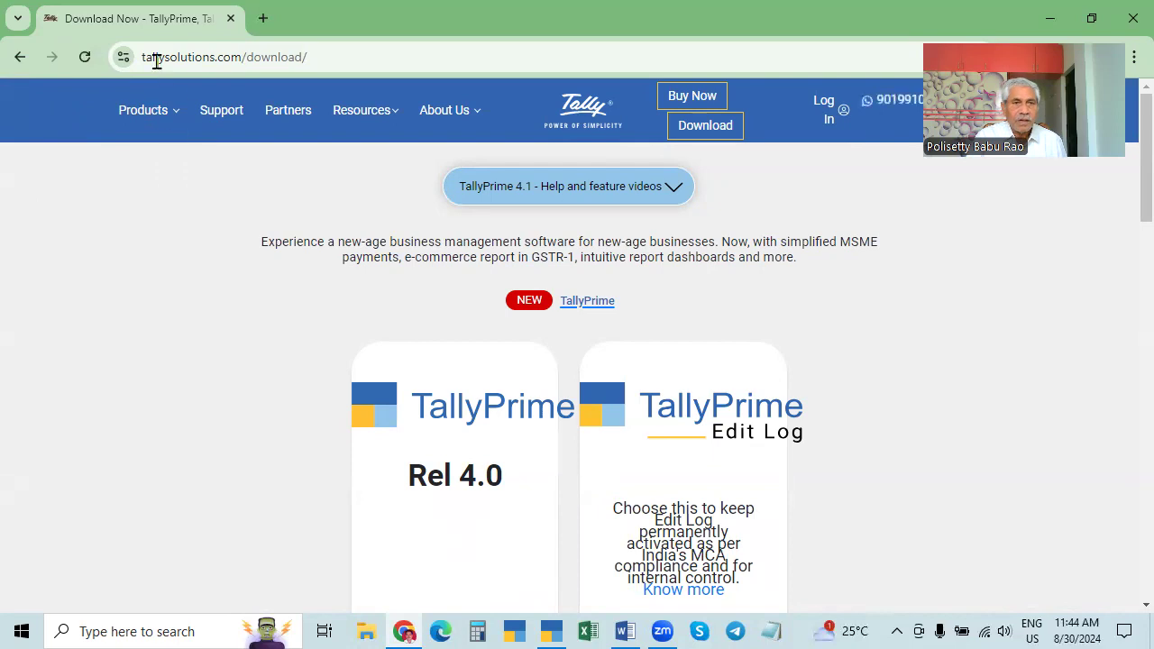
click(84, 58)
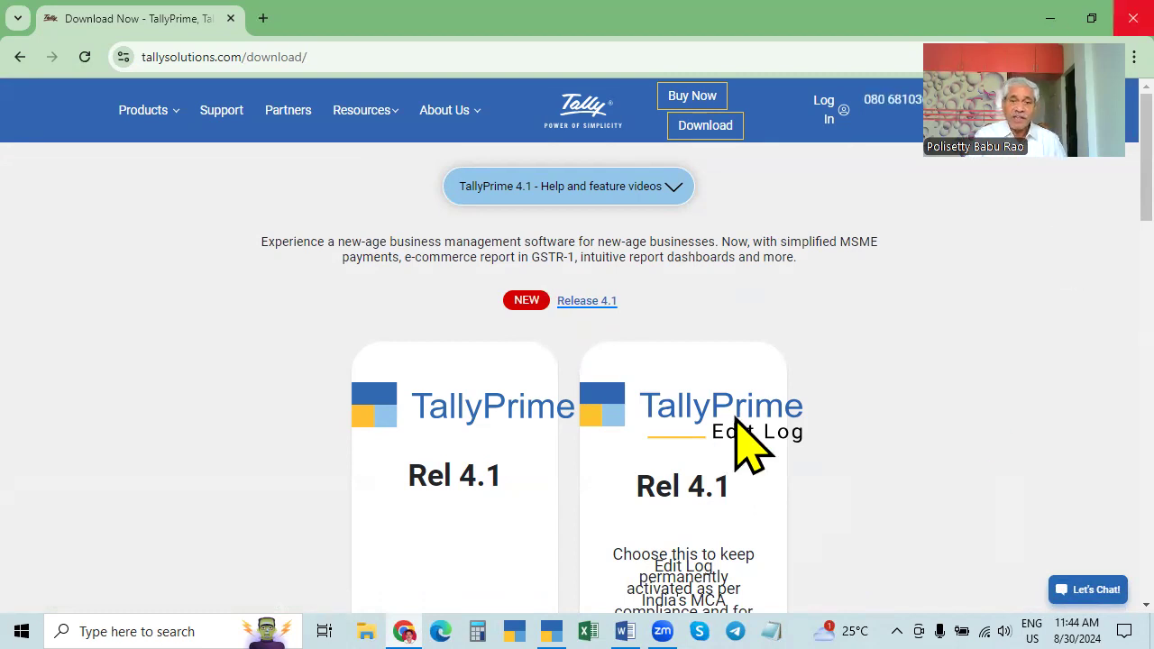
- Switch back to TallyPrime and check the installed release in the About information, closing it when finished
key(alt+Tab)
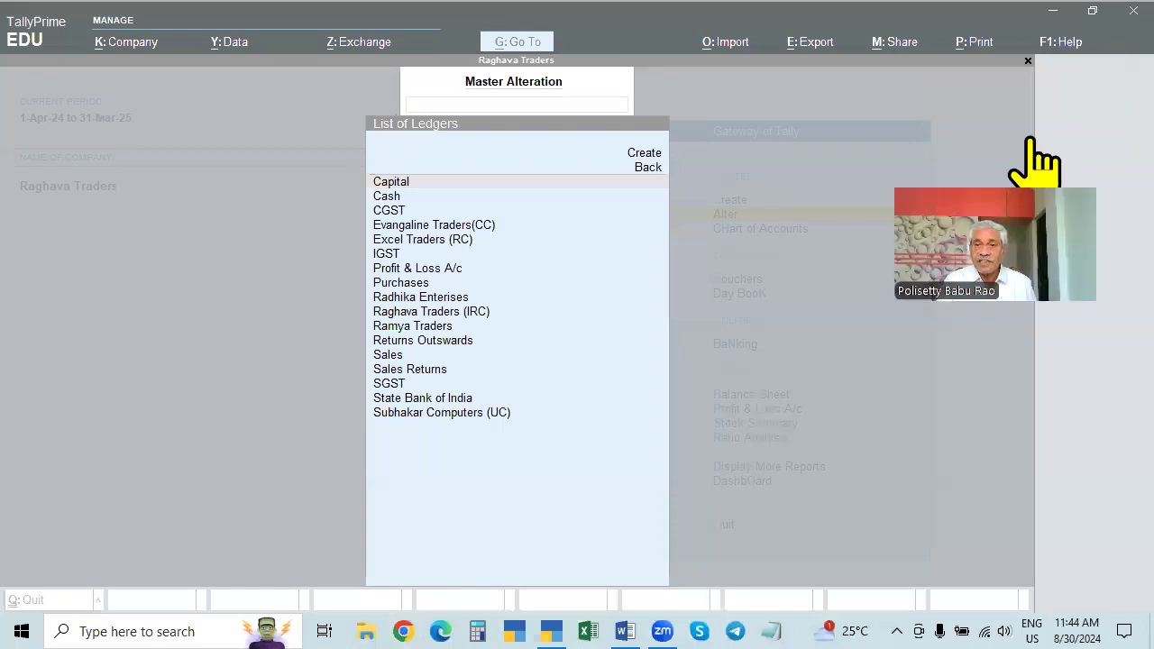
click(1060, 41)
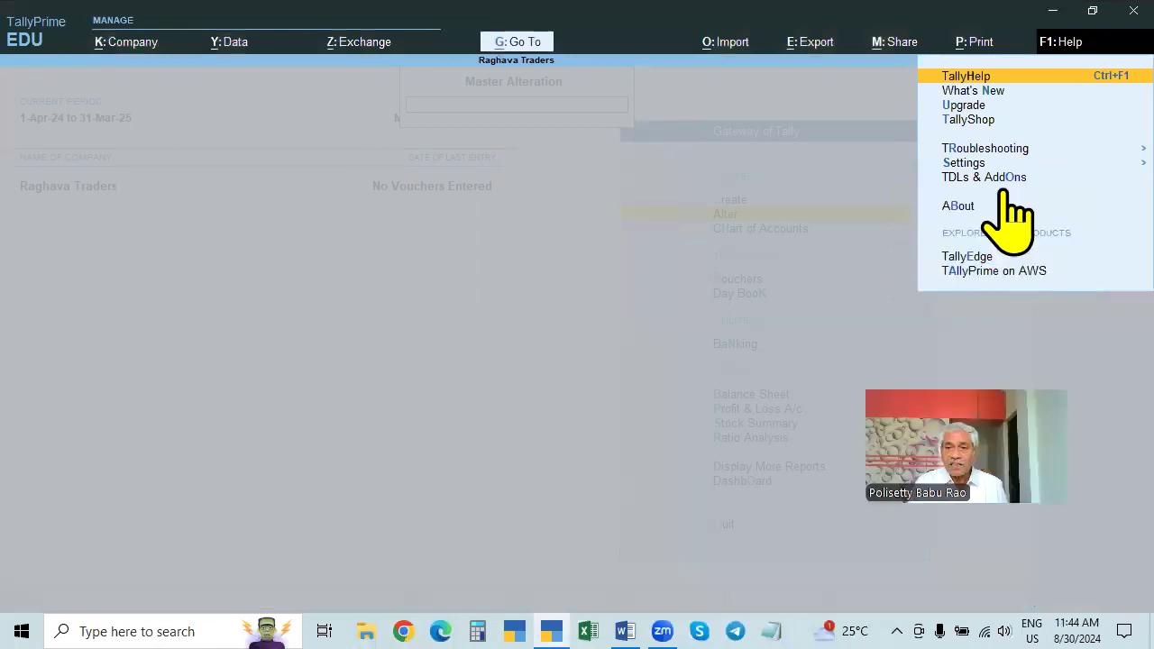
click(962, 206)
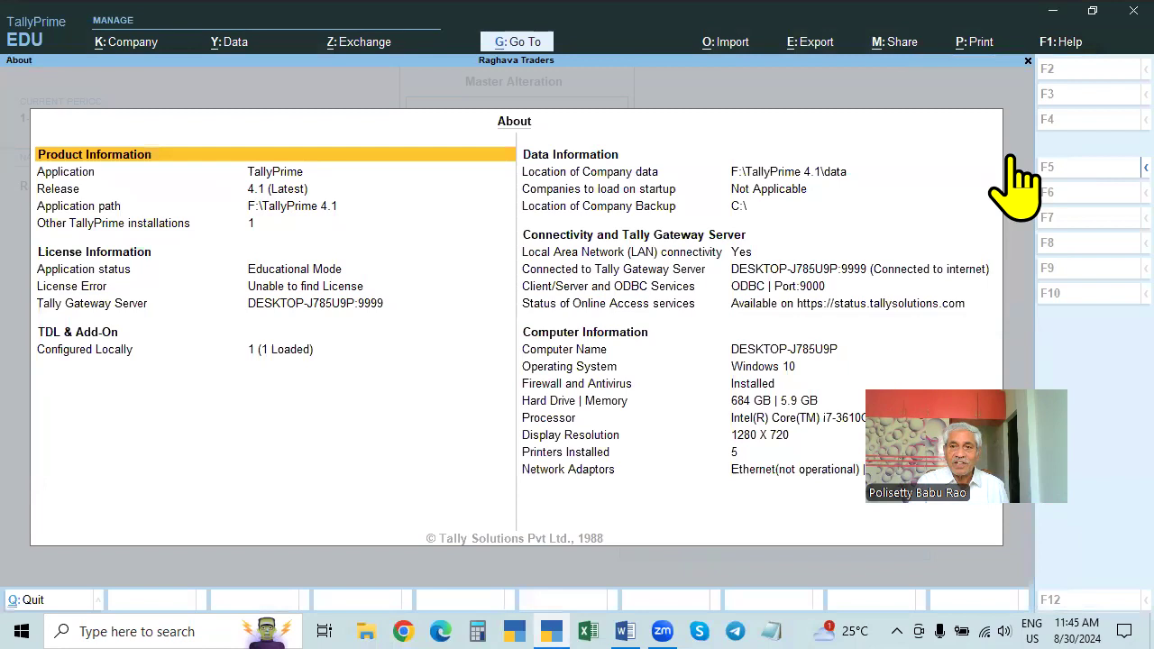
drag(1056, 154, 1052, 82)
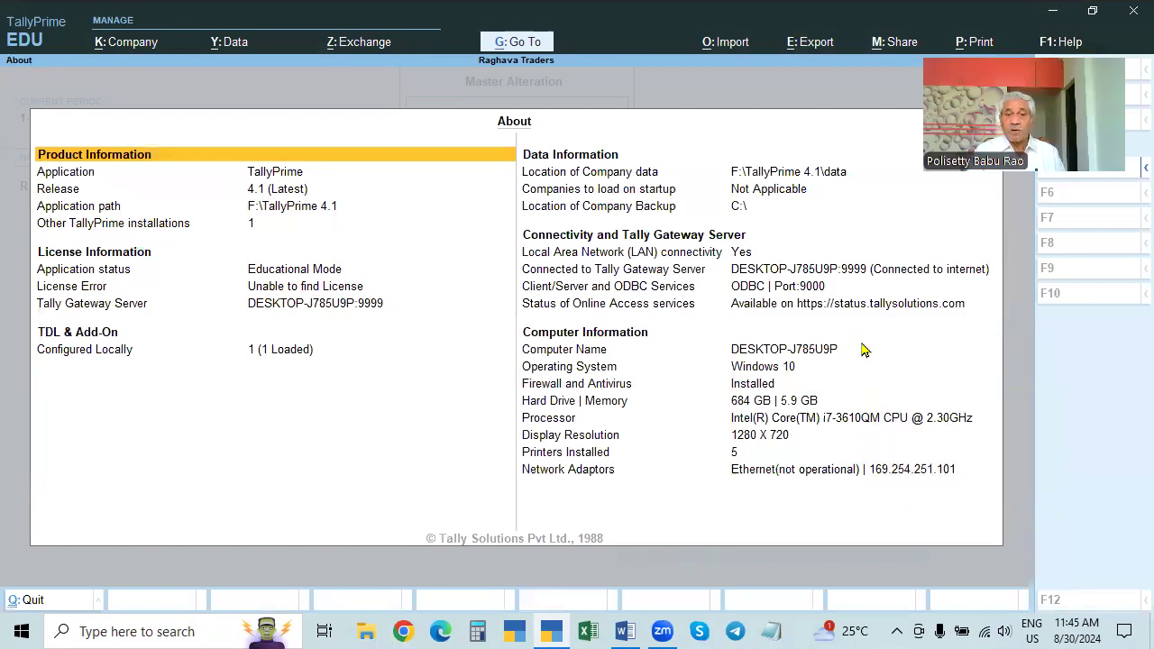
key(Escape)
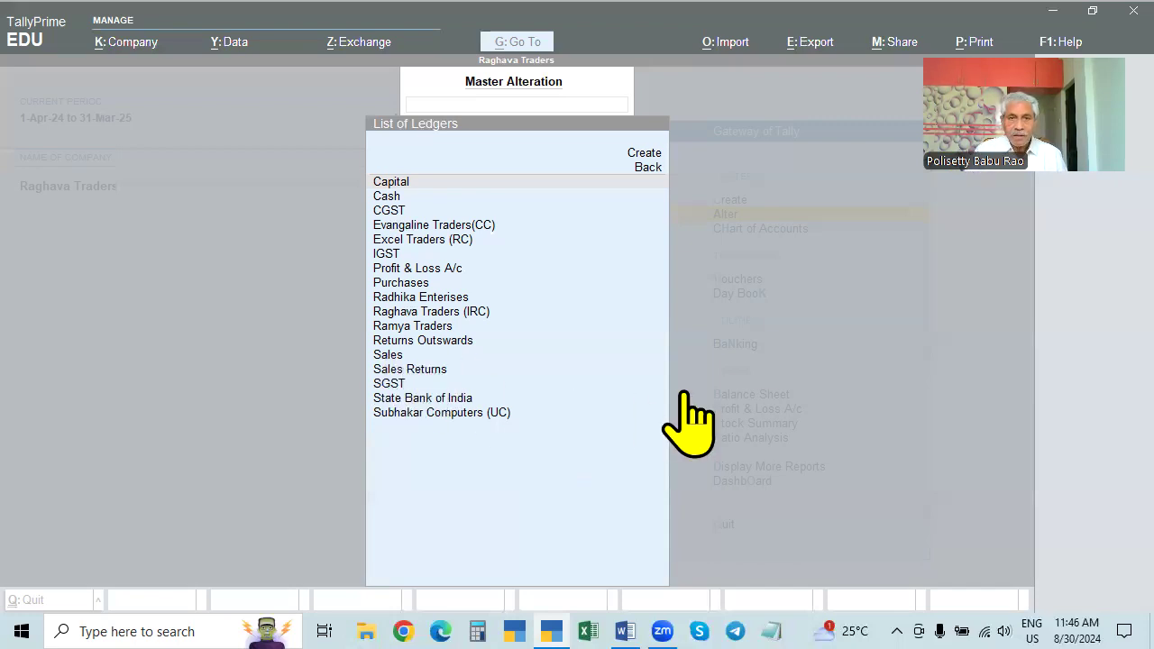
- Return to the Gateway of Tally, open the Profit & Loss A/c report and select Purchase Accounts
key(Up)
key(Escape)
key(Escape)
key(Down)
key(Down)
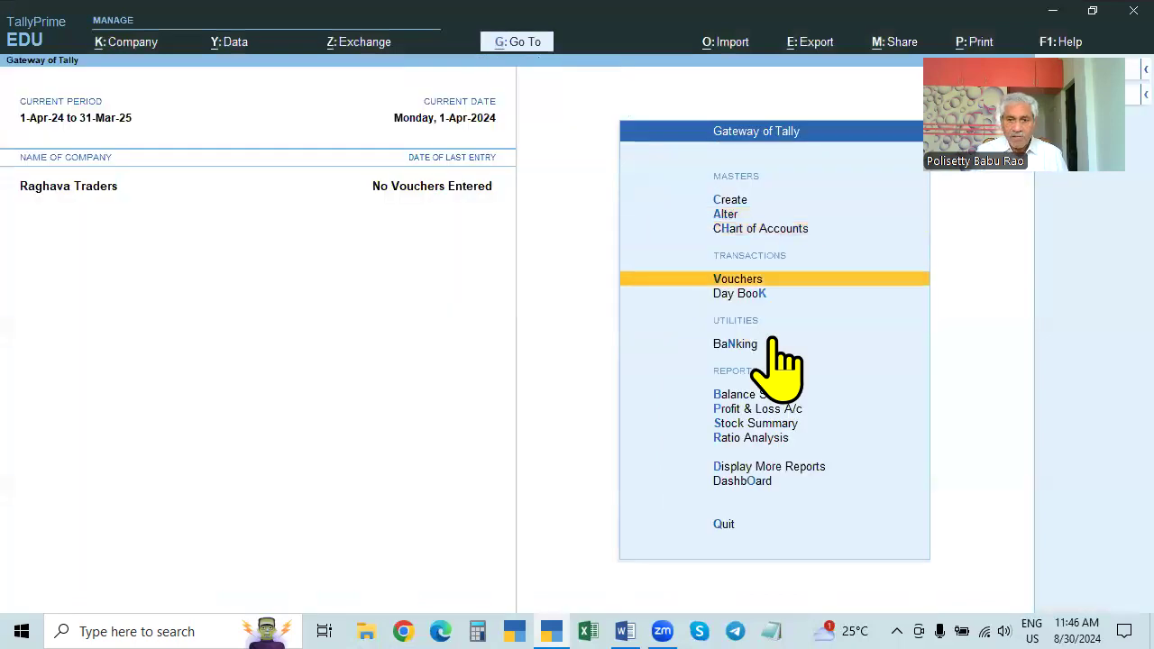
key(Down)
key(Down)
key(Down)
key(Down)
key(Return)
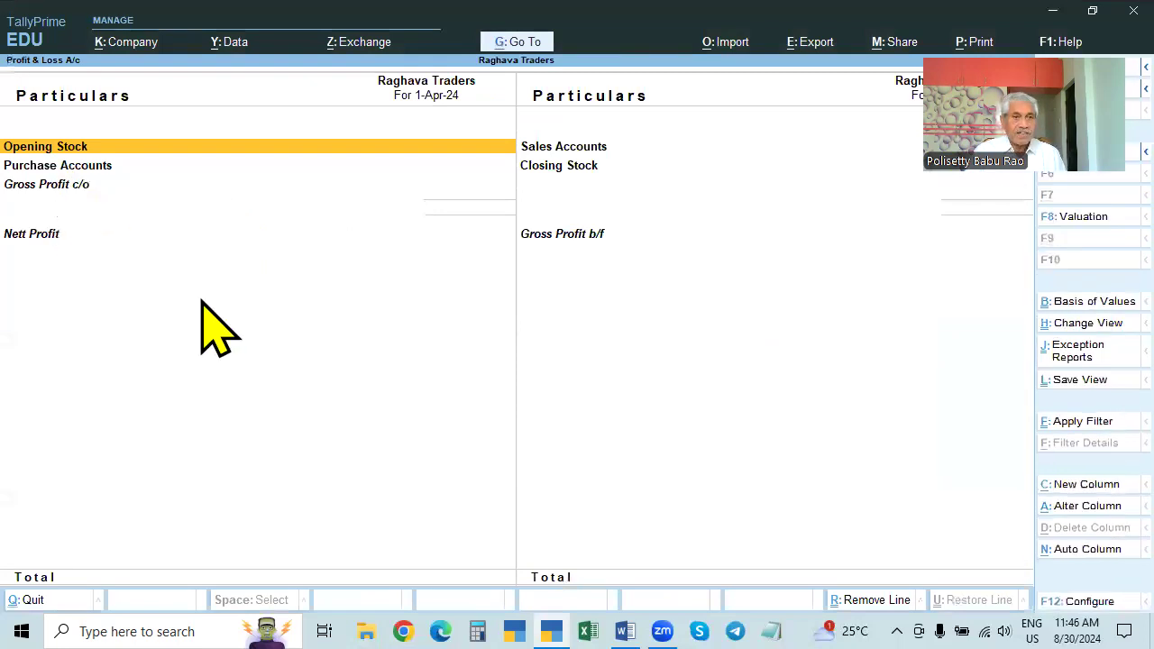
click(103, 173)
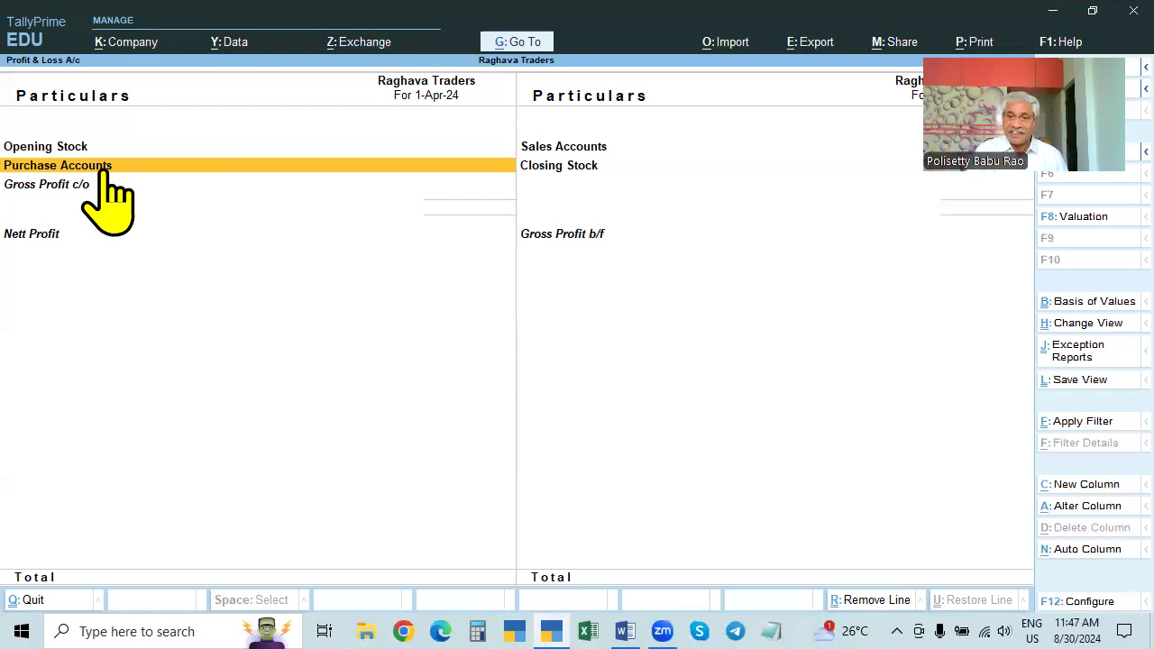
- Leave the Profit & Loss A/c report and open the list of ledgers for alteration
key(Escape)
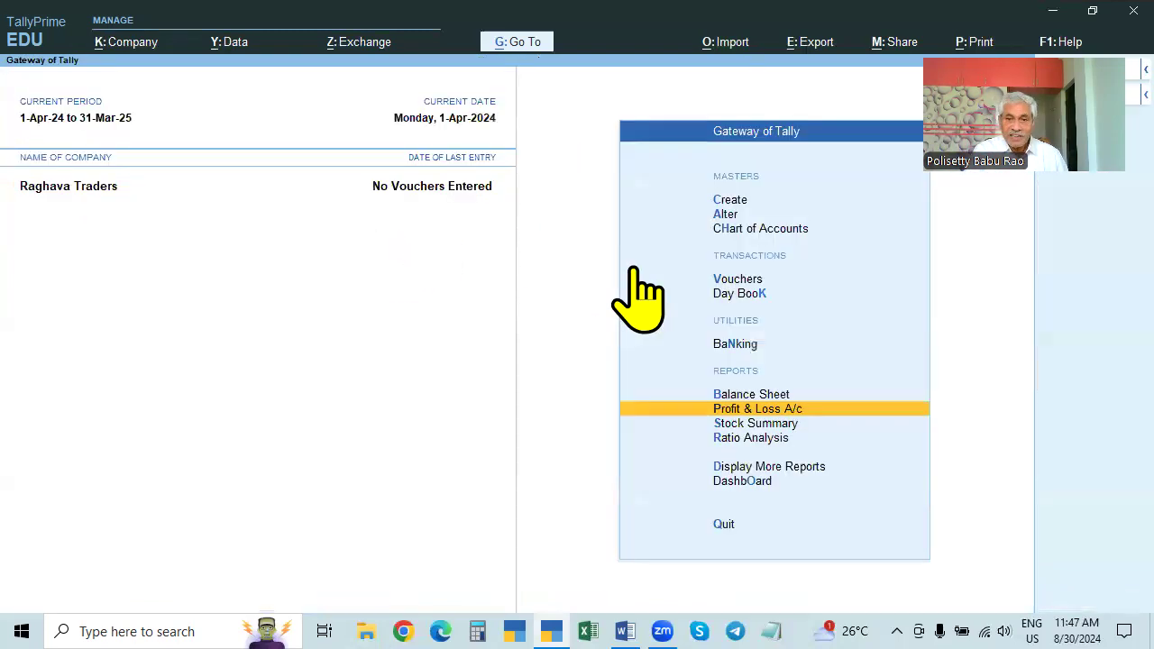
click(726, 217)
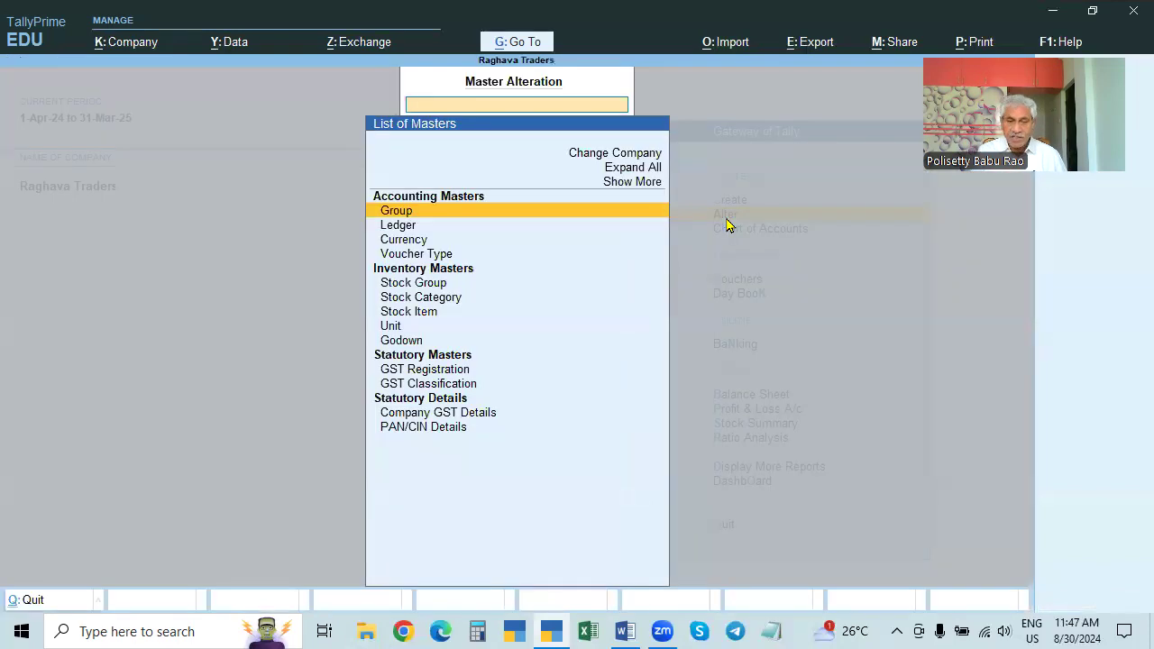
key(Down)
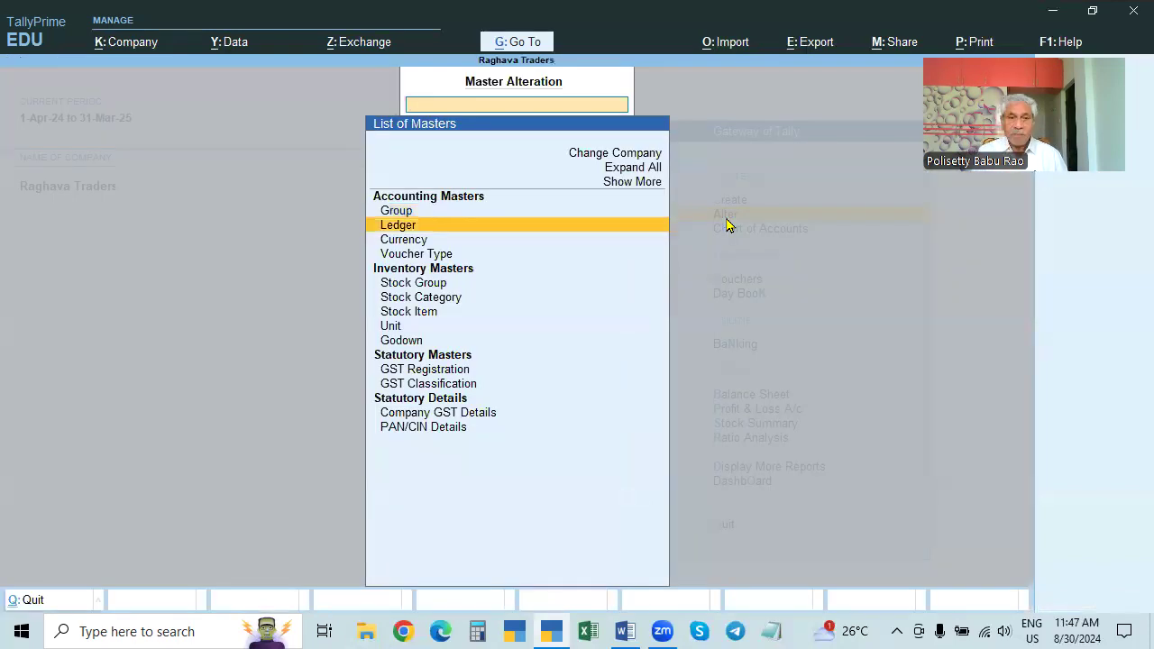
key(Return)
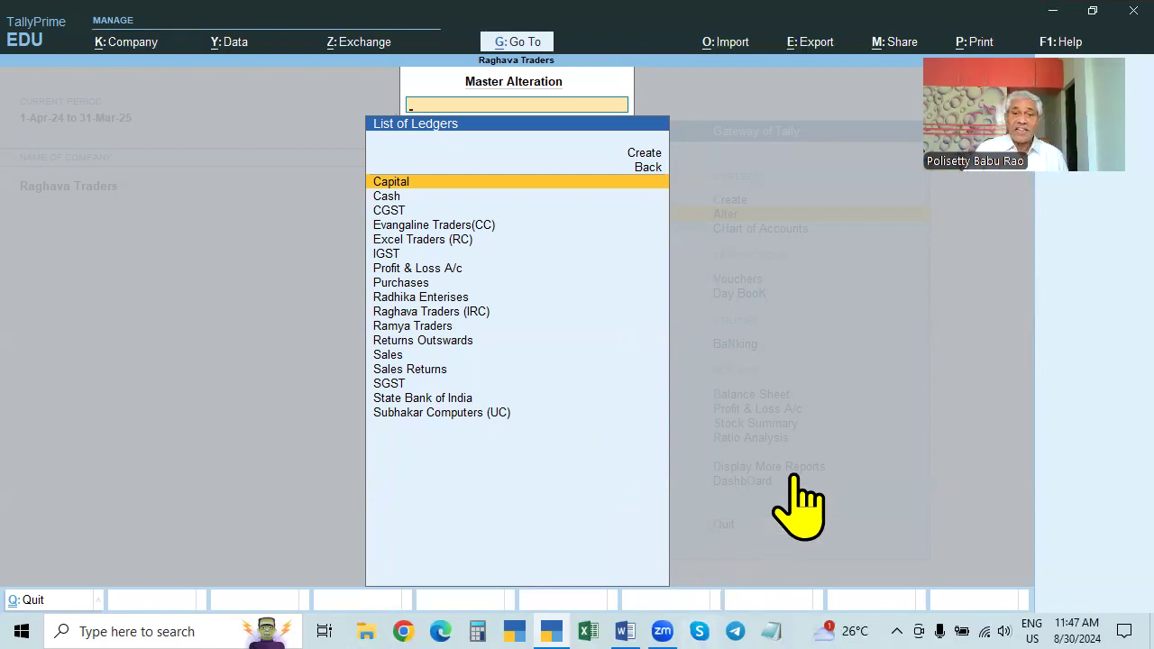
- Open the CGST ledger, keep it under Duties & Taxes with duty type GST and tax type CGST, and save it
click(393, 211)
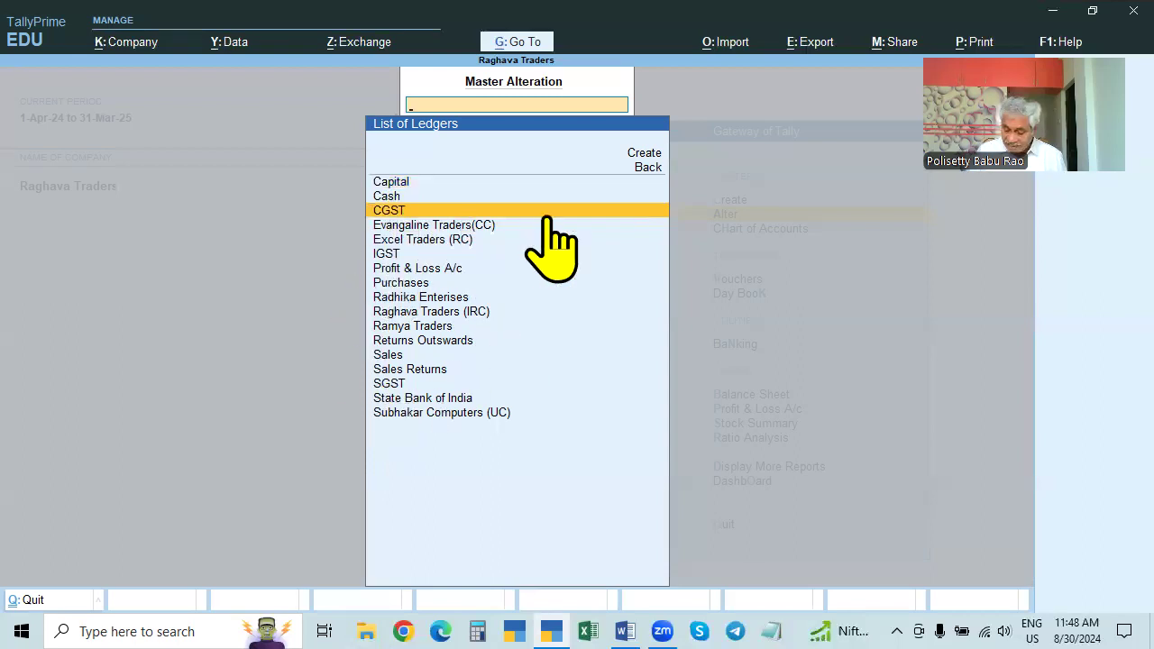
key(Return)
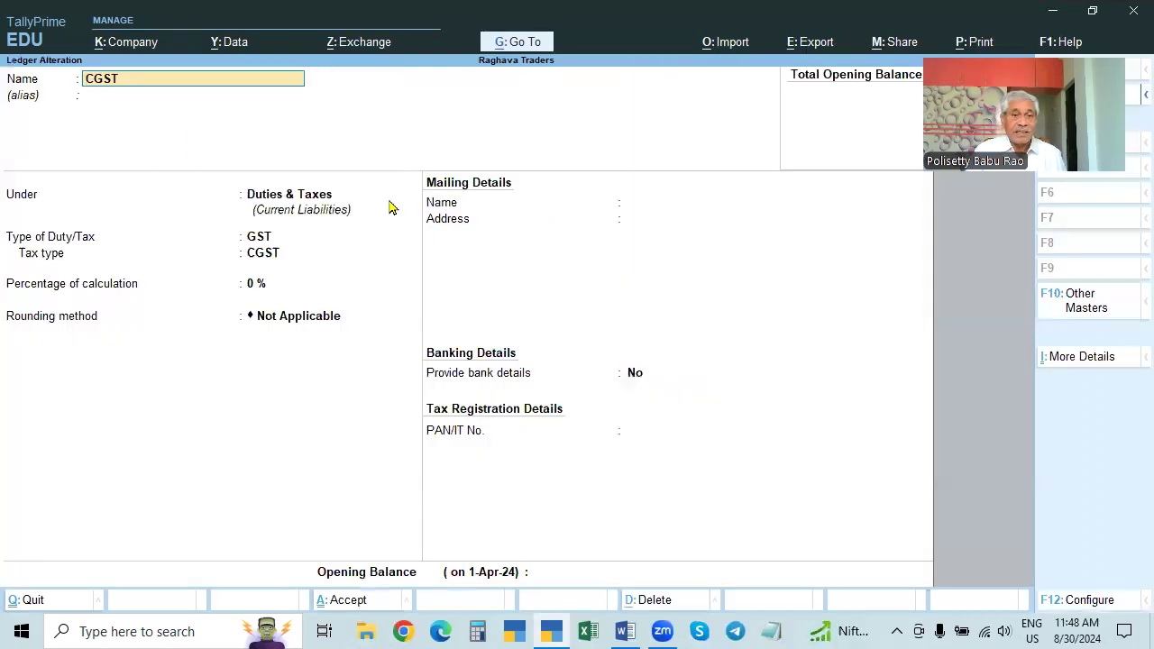
key(Return)
key(Return)
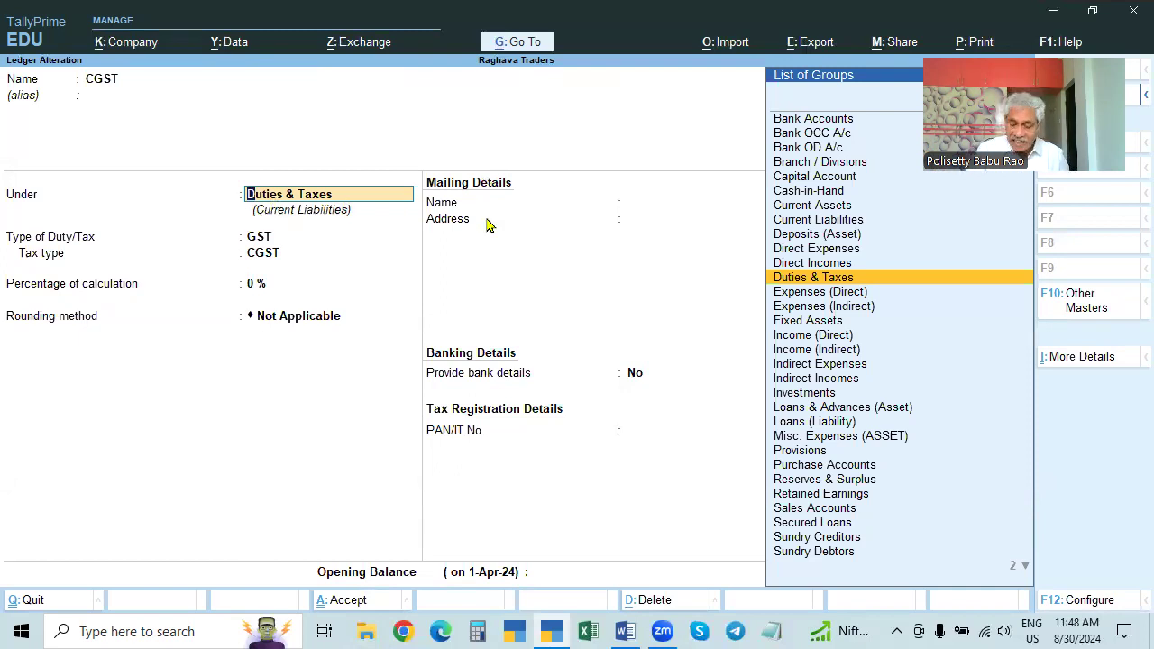
key(Return)
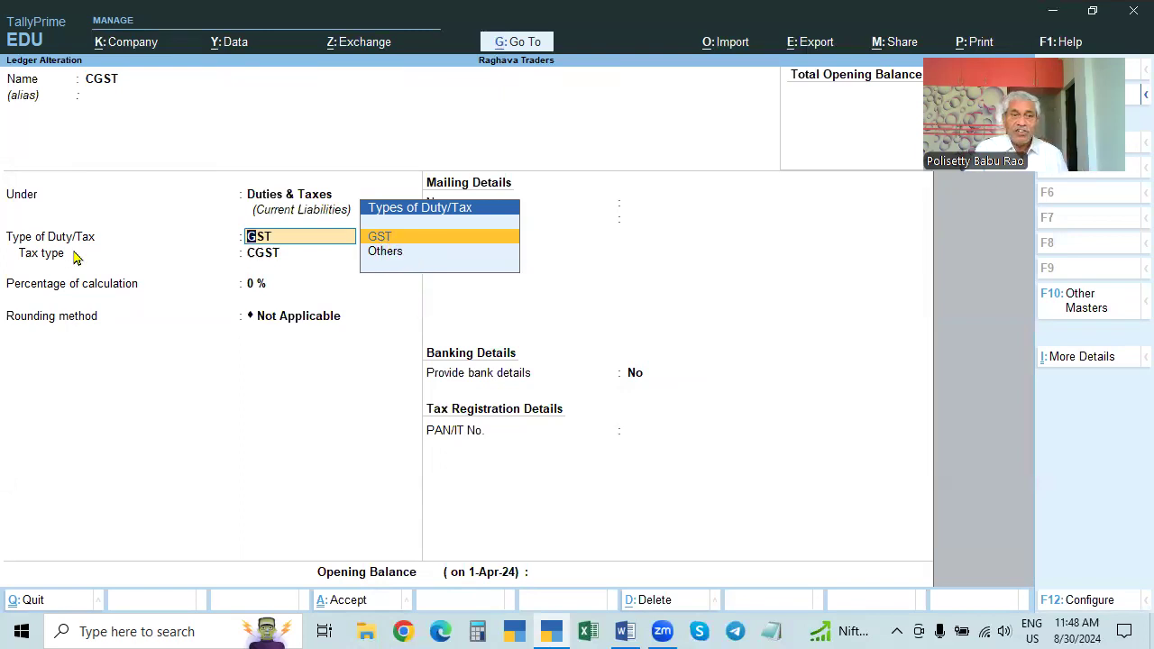
key(Return)
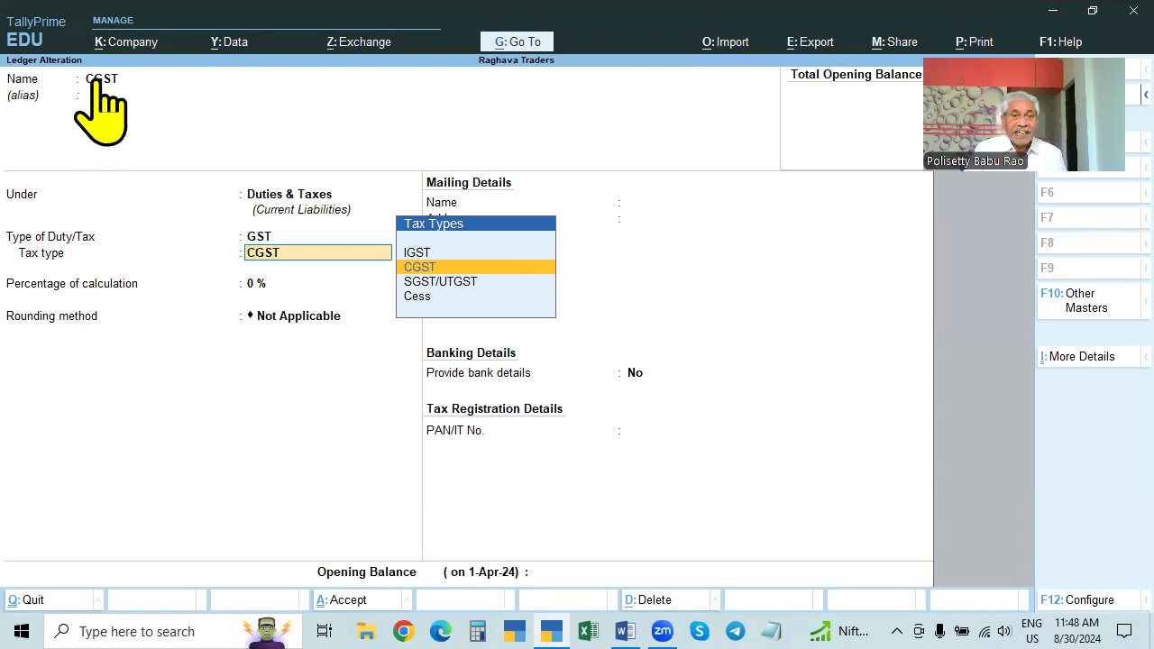
key(Return)
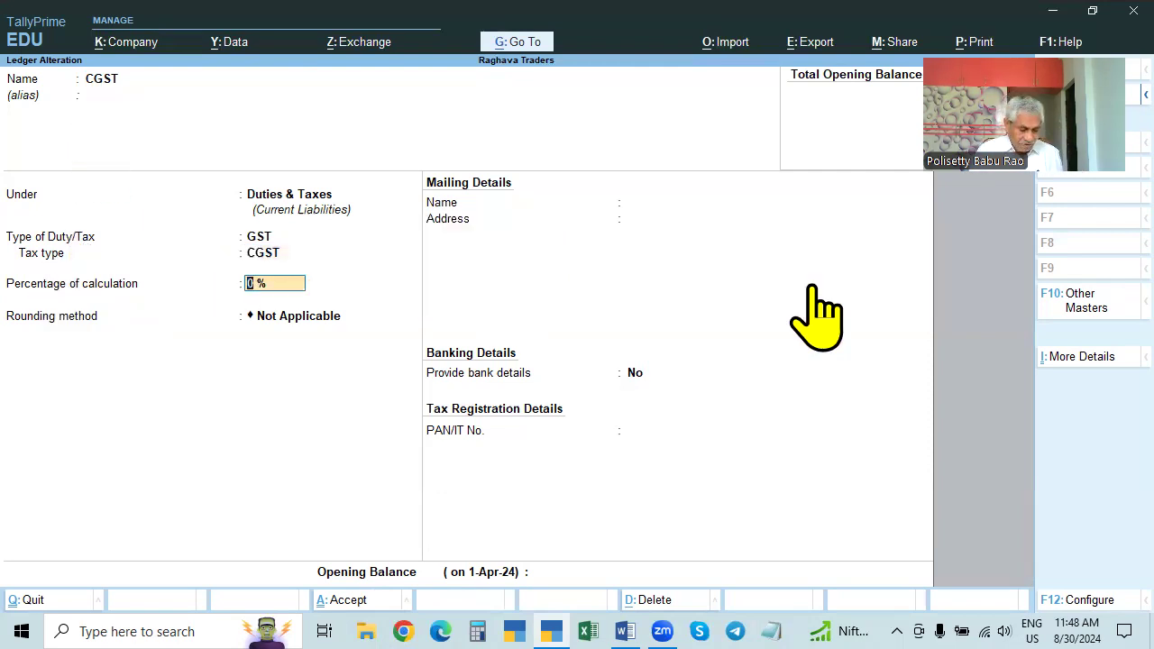
key(ctrl+a)
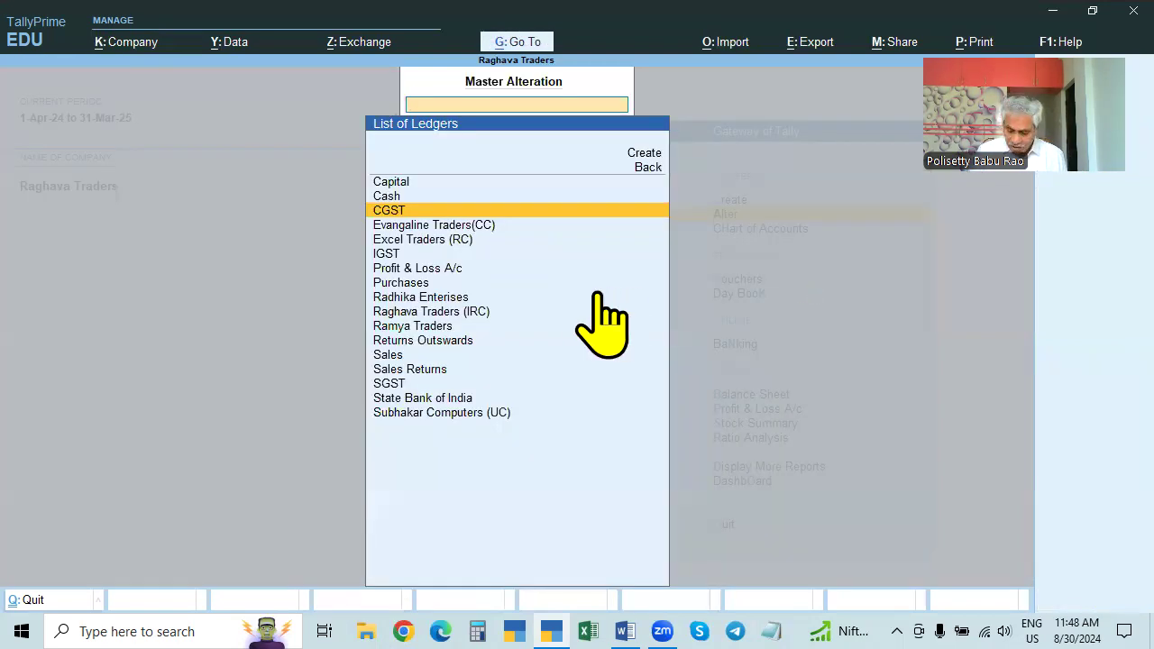
- Open the IGST ledger, keep duty type GST and tax type IGST, and save it
key(Down)
key(Down)
key(Down)
key(Return)
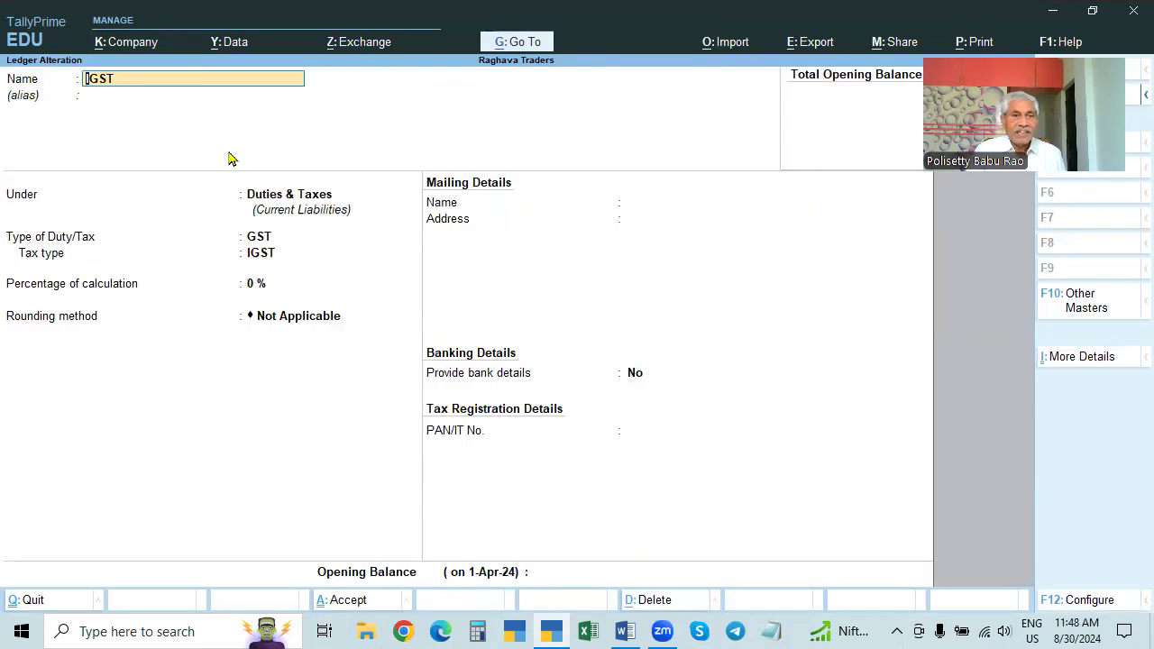
click(315, 204)
key(Return)
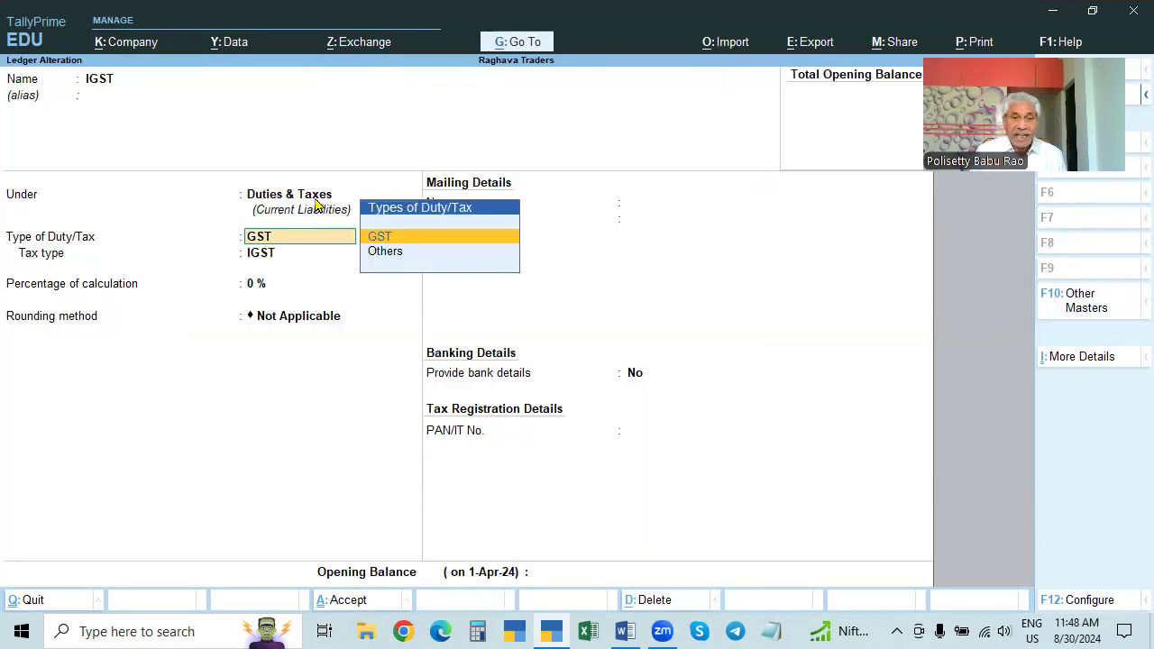
key(Return)
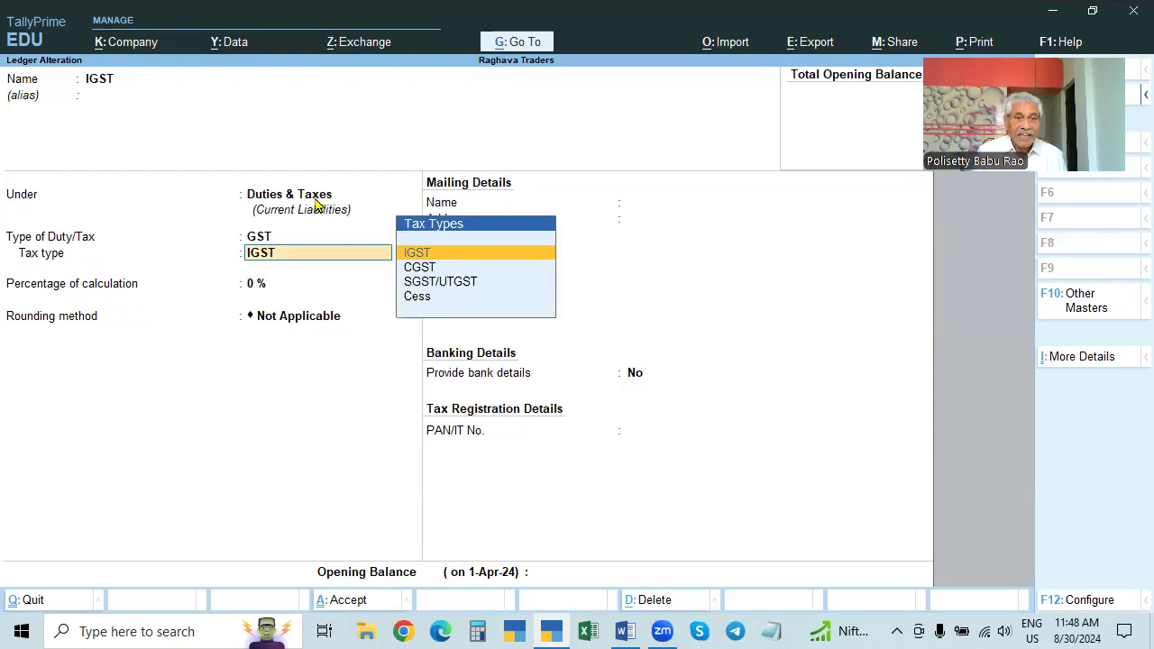
key(Return)
key(BackSpace)
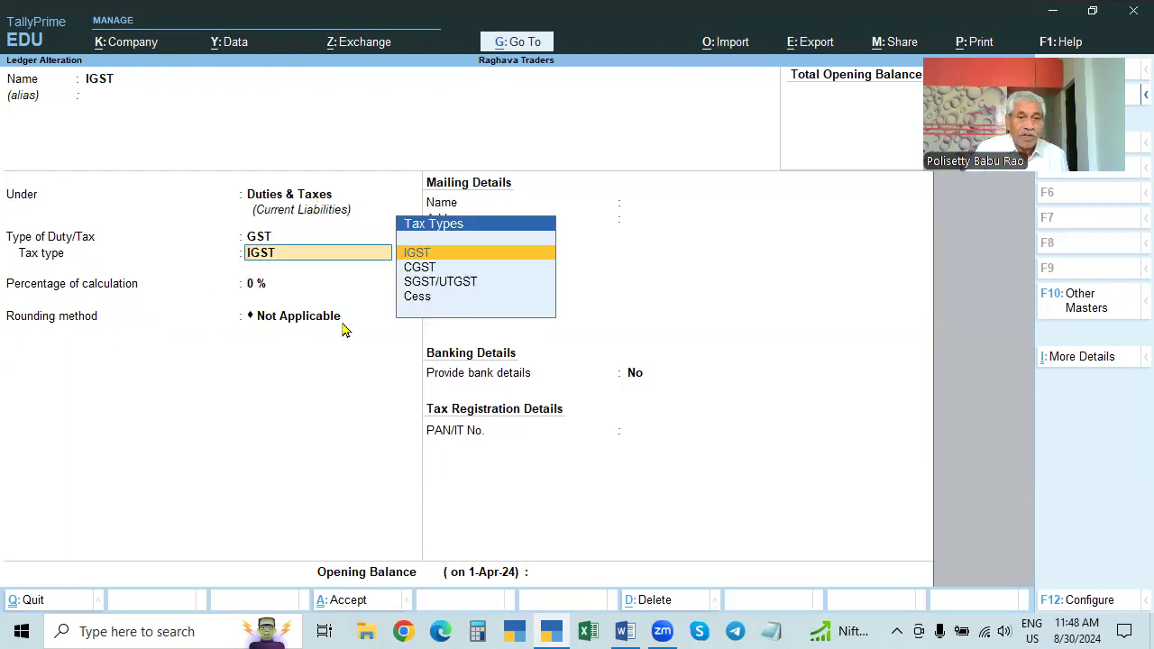
key(Return)
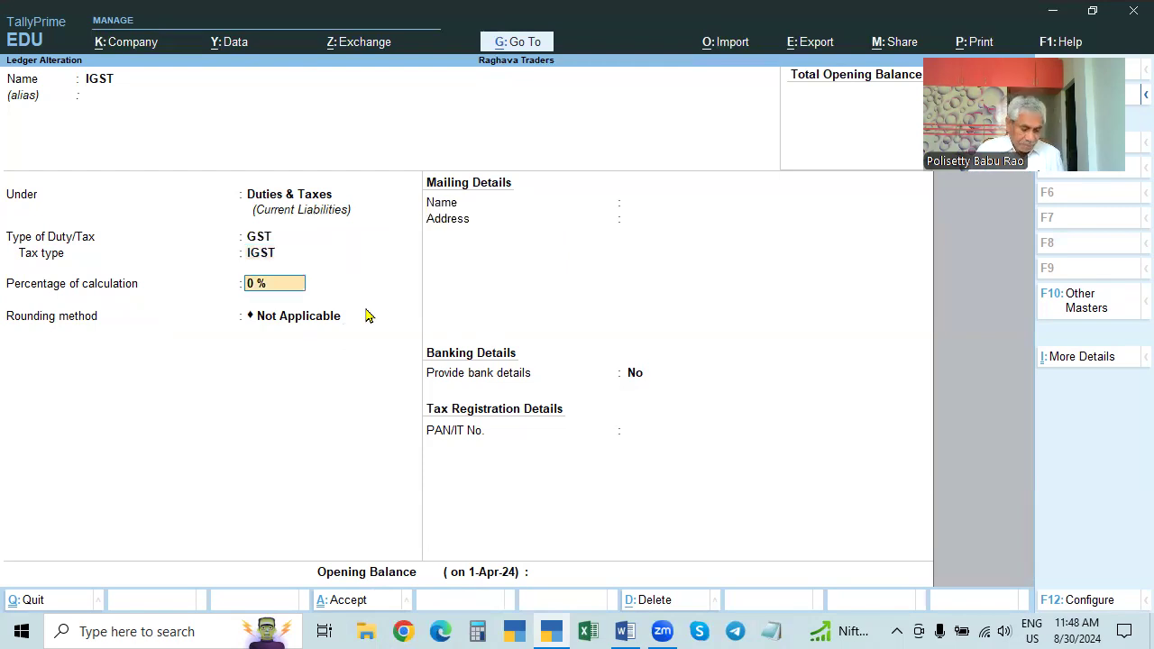
key(ctrl+a)
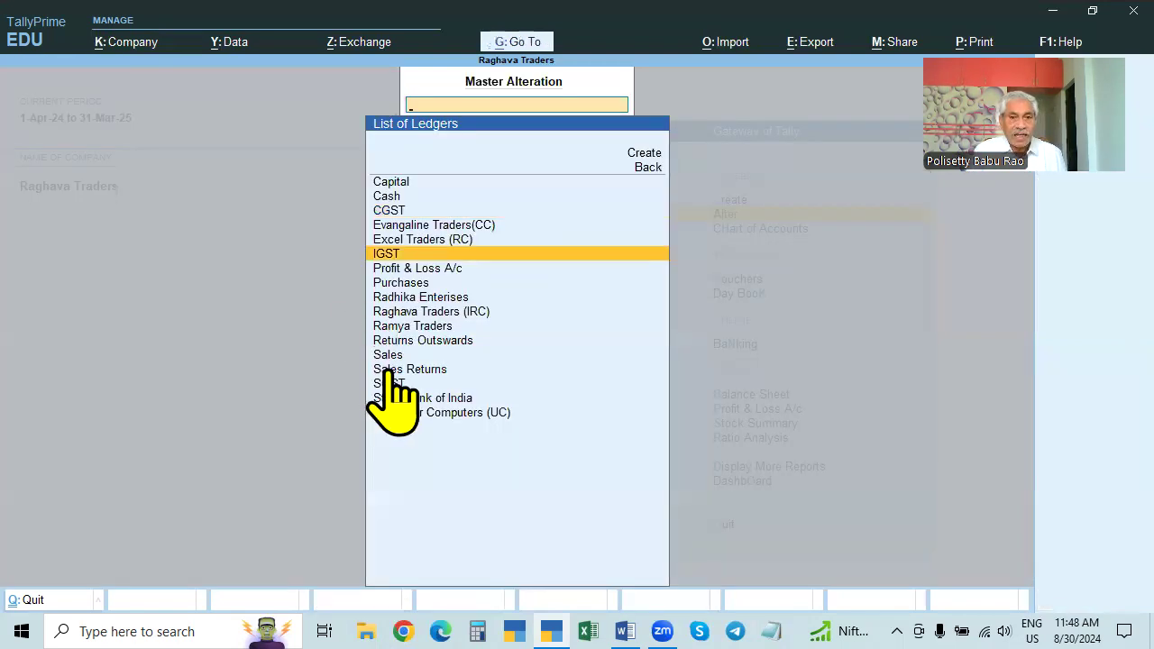
- Open the SGST ledger, keep duty type GST, tax type SGST/UTGST, 0 % calculation and rounding Not Applicable, and save it
click(389, 384)
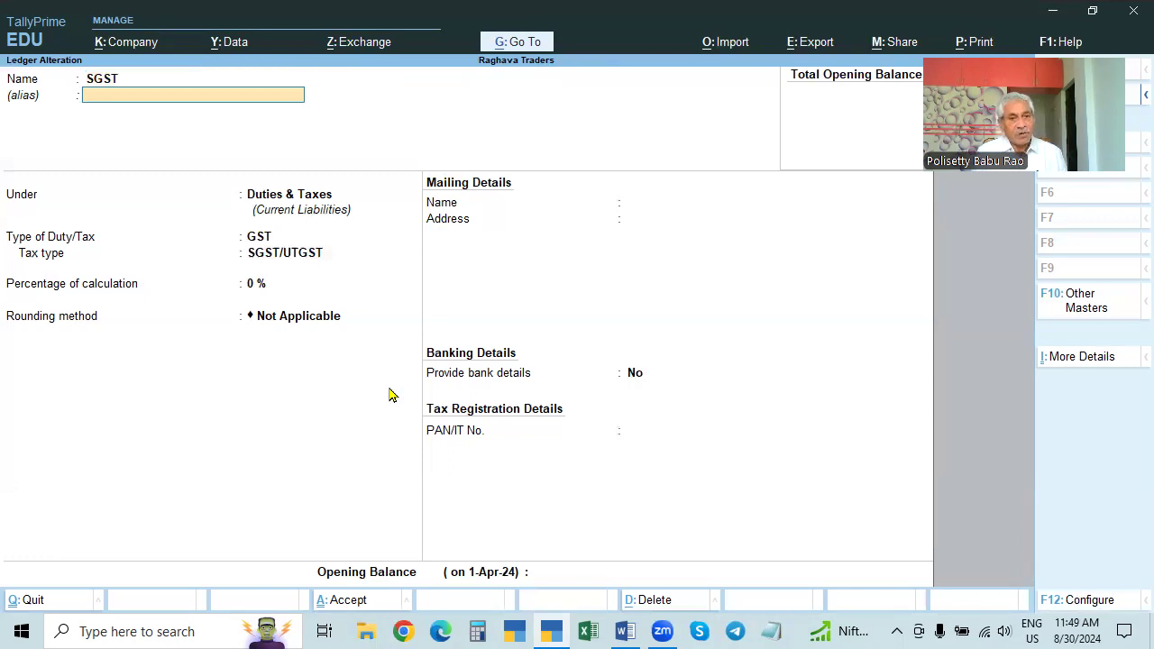
key(Return)
key(Return)
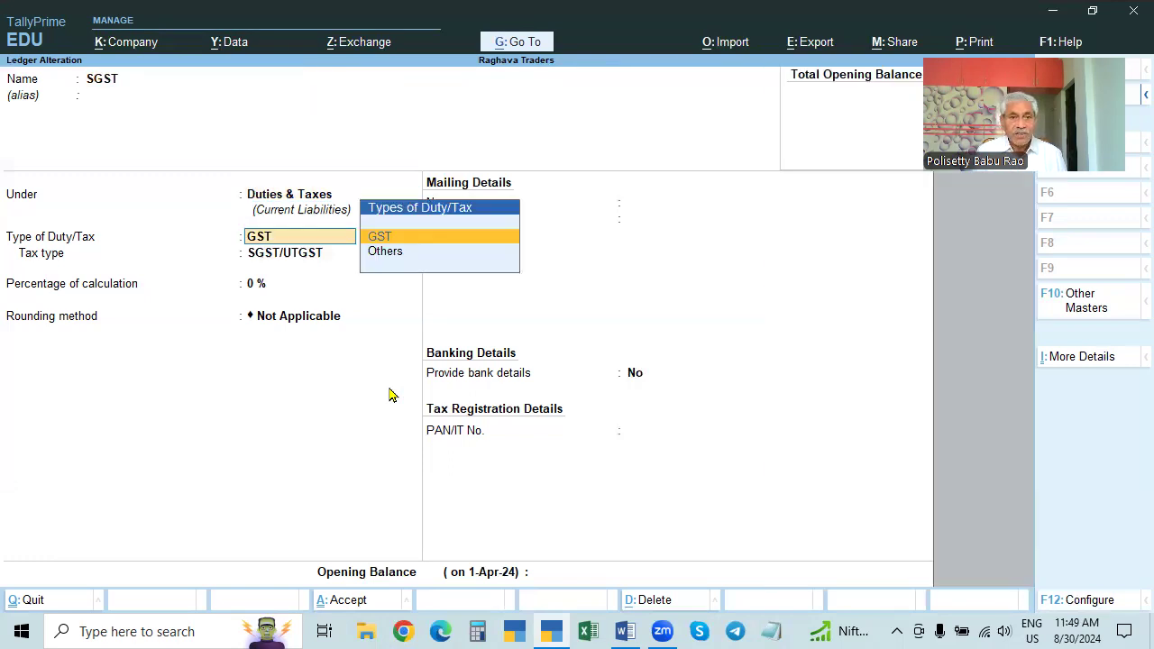
key(Return)
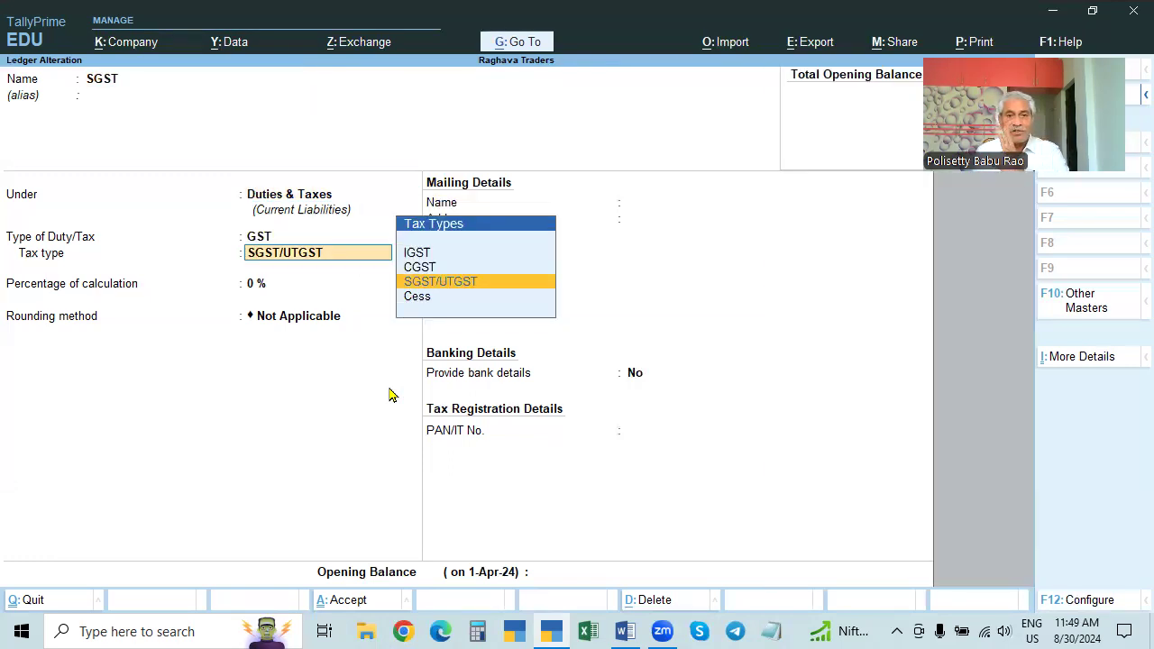
key(Return)
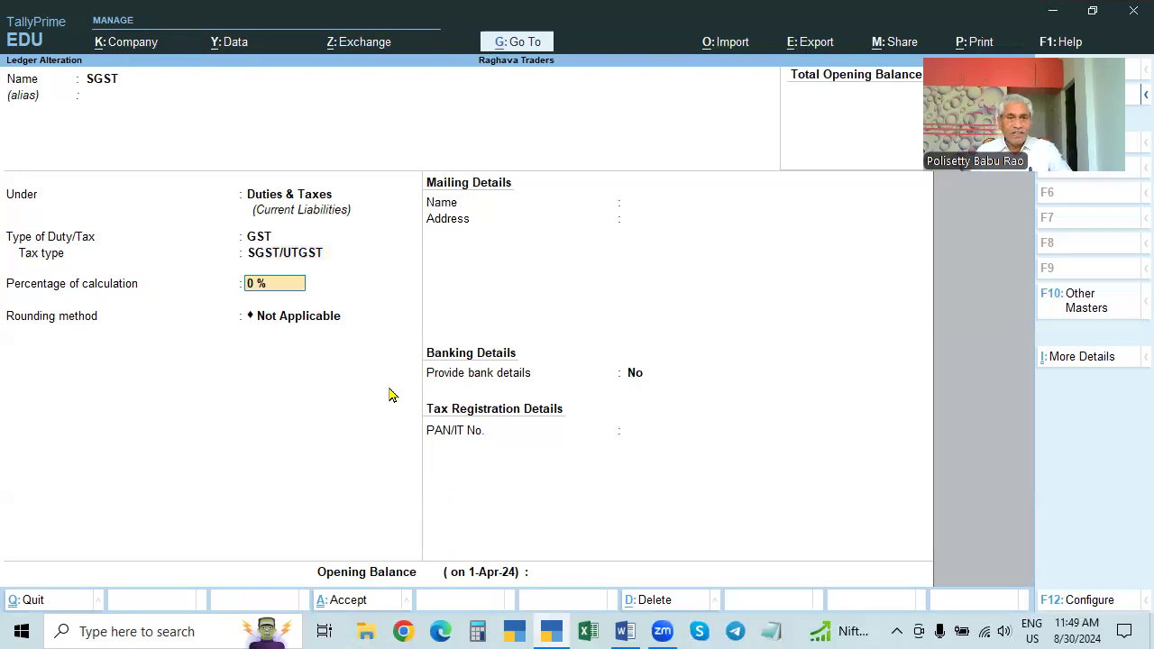
key(Return)
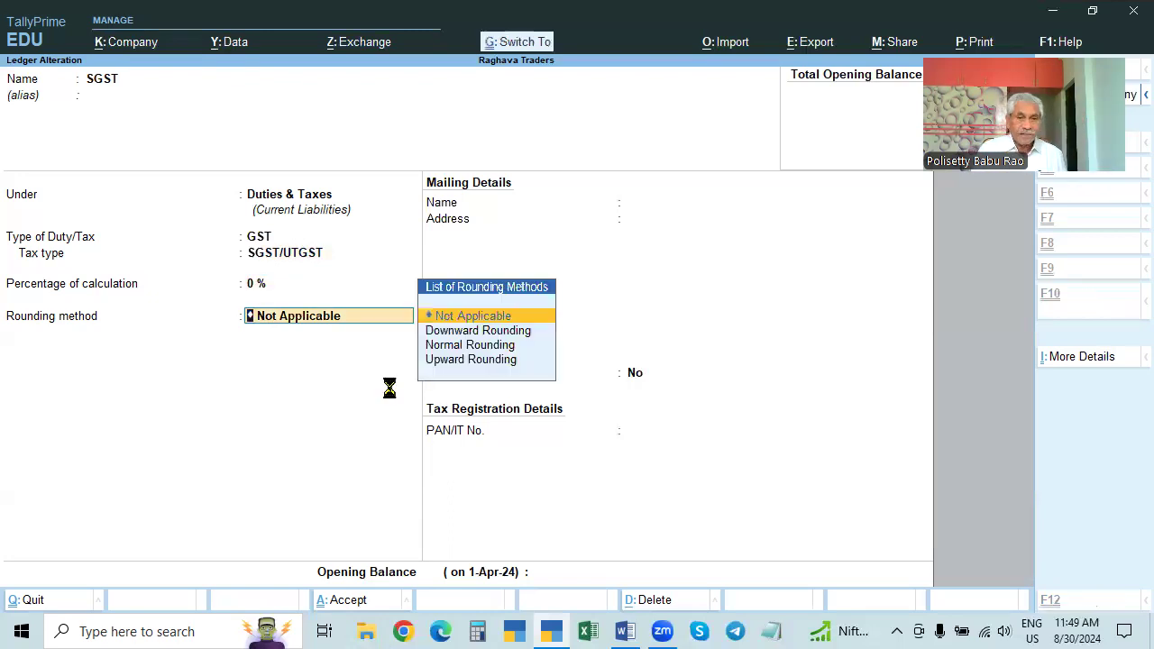
key(ctrl+a)
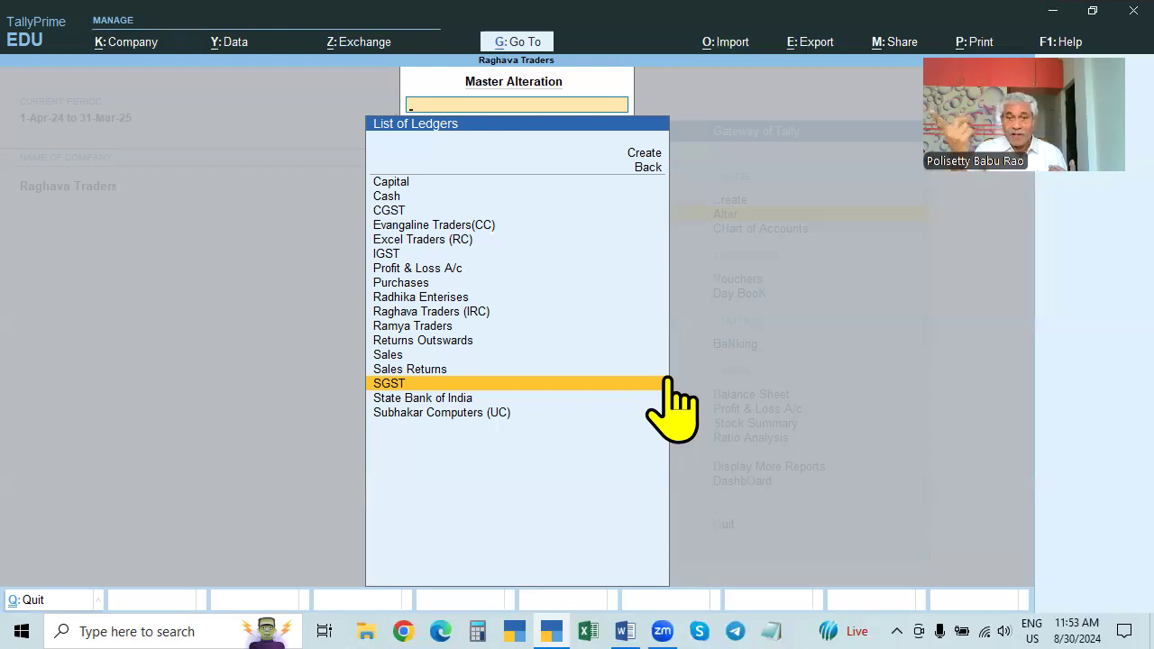
- Review the mailing and tax registration details of the Excel Traders (RC) ledger, and leave it without saving
click(464, 241)
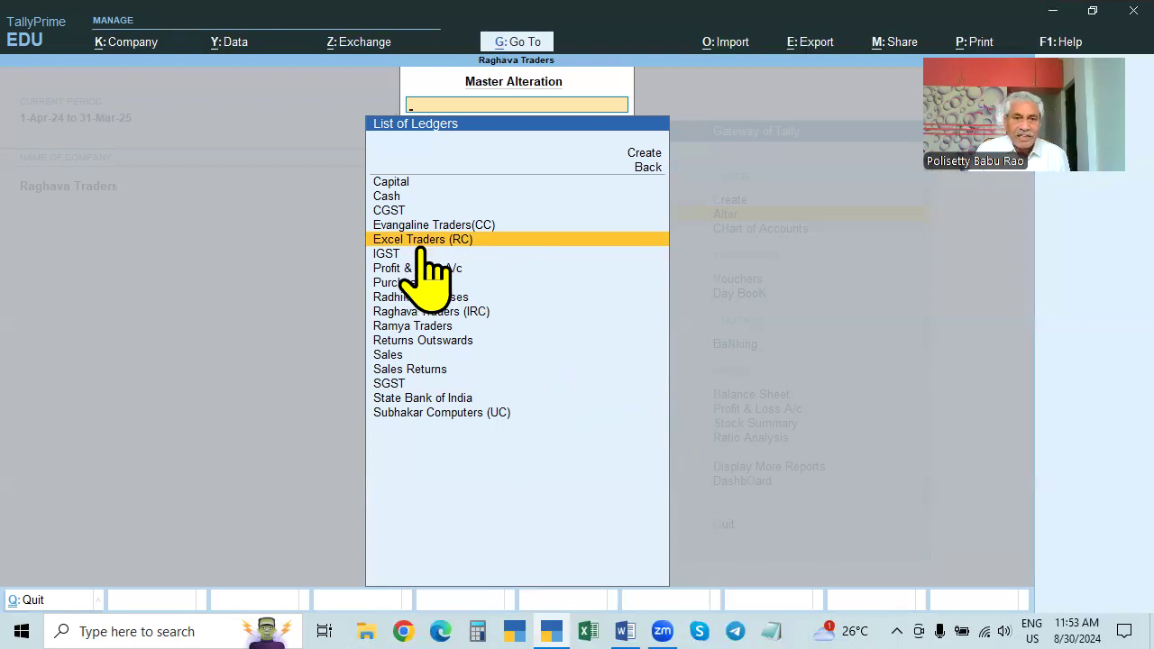
click(450, 242)
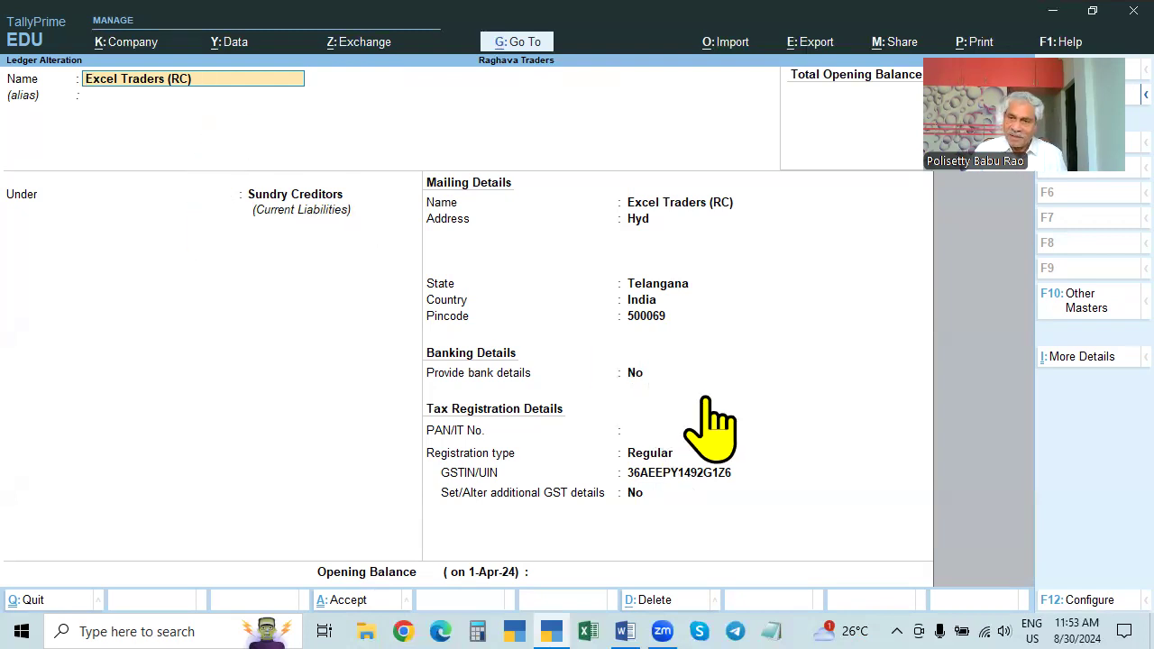
key(Escape)
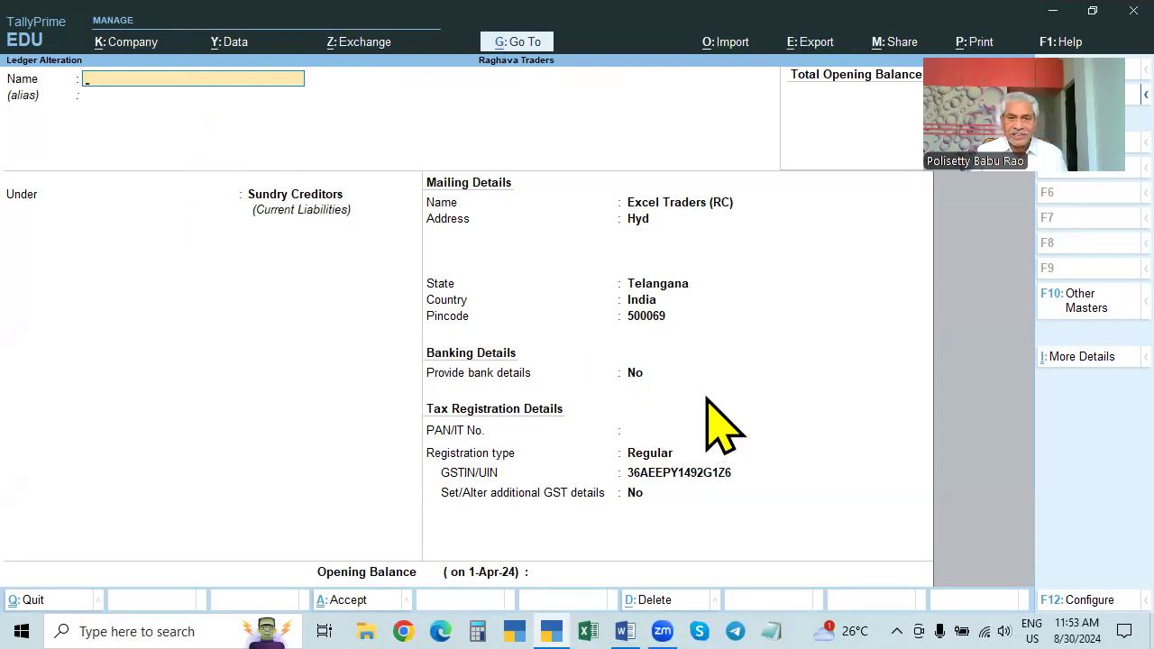
key(Escape)
key(Return)
- Review the registration type and GST details of the Evangaline Traders(CC) ledger, and return to the list of ledgers
key(Up)
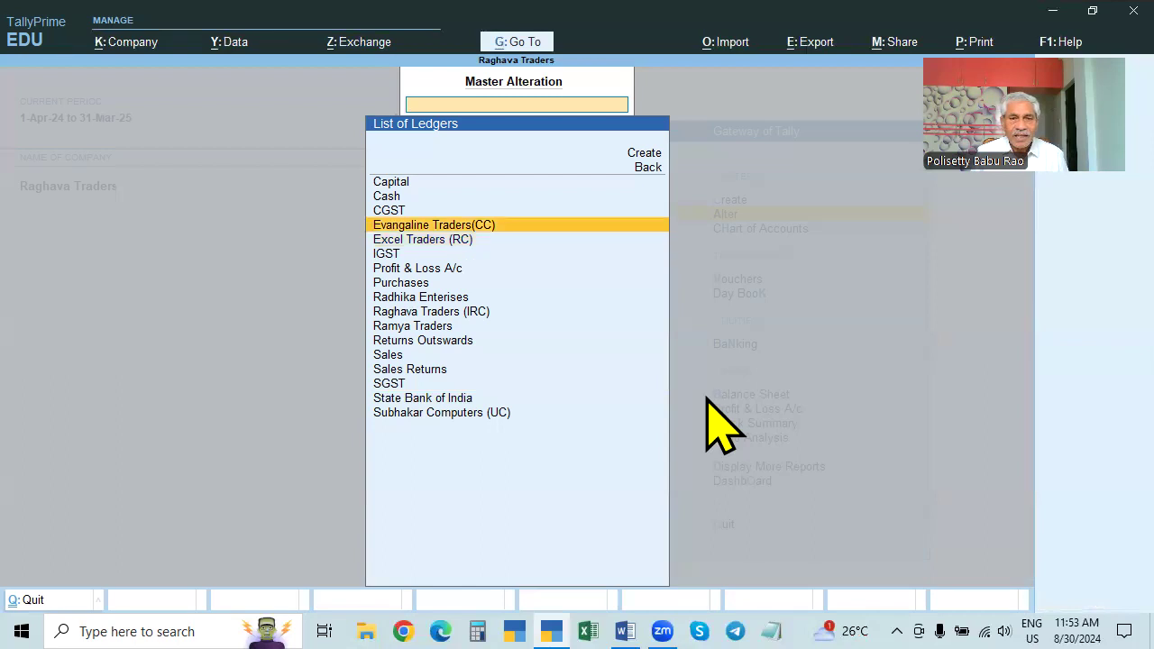
key(Return)
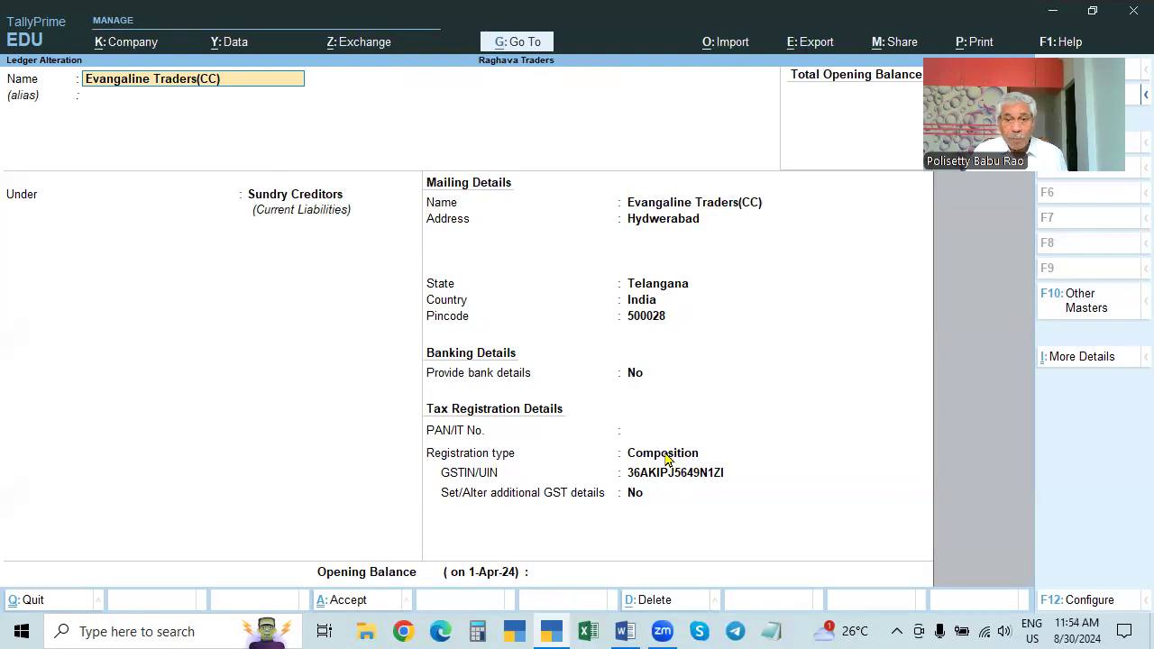
key(BackSpace)
key(Escape)
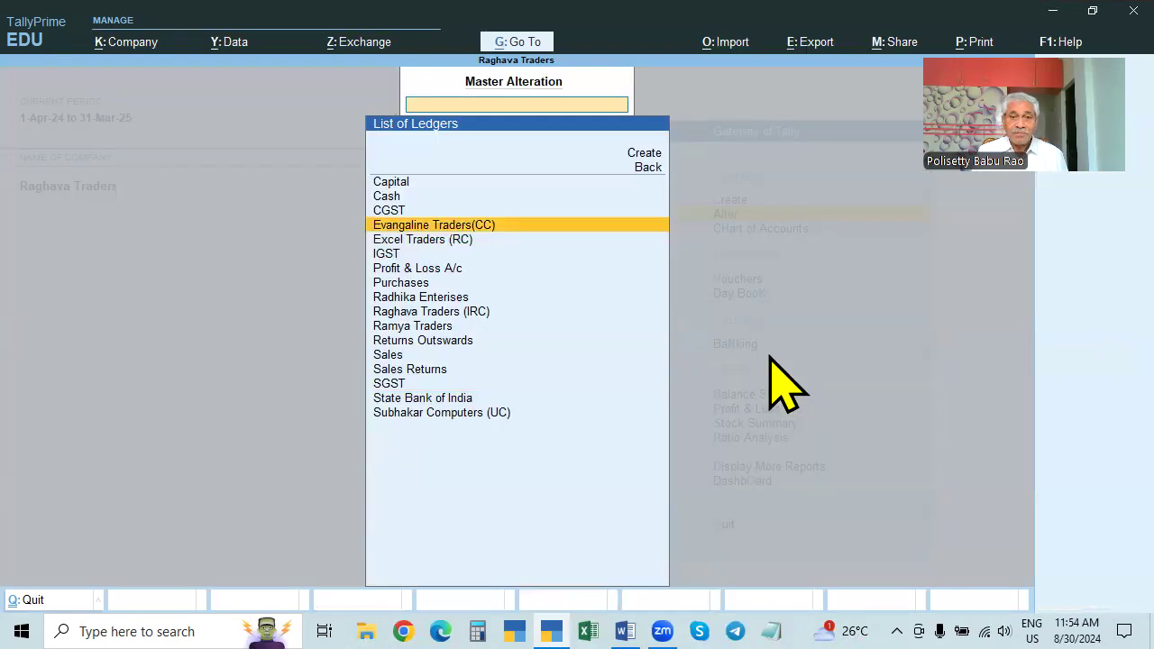
- Review the tax registration details of the Subhakar Computers (UC) ledger, and return to the list of ledgers
key(Down)
key(Down)
key(Down)
key(Down)
key(Down)
key(Down)
key(Down)
key(Down)
key(Down)
key(Down)
key(Down)
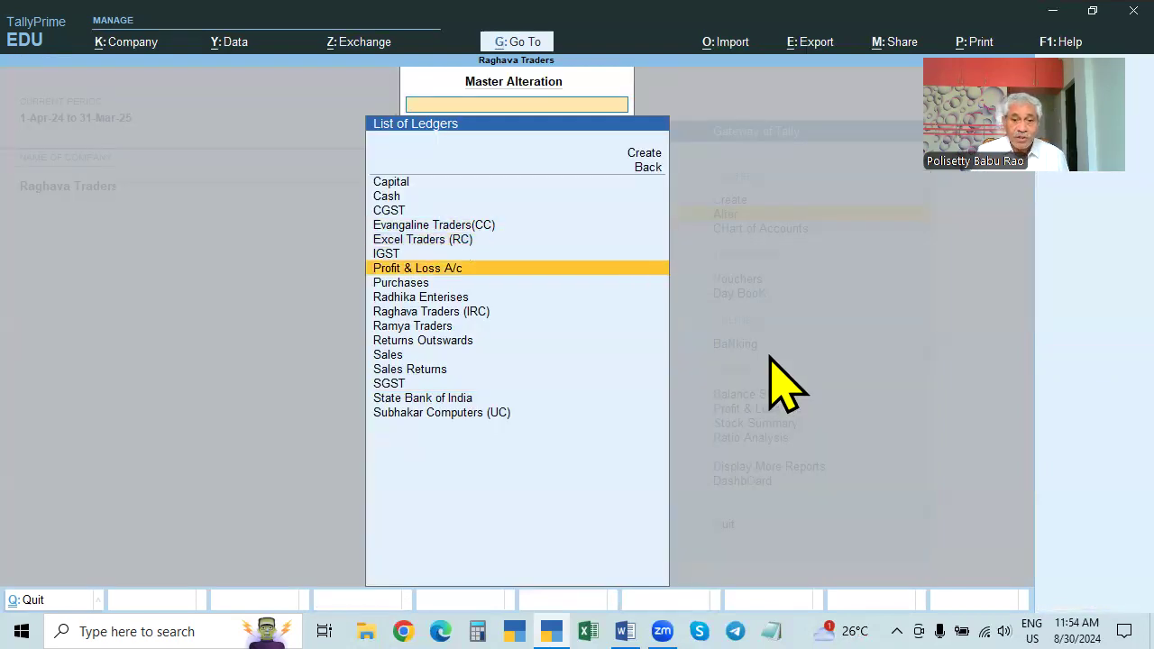
key(Down)
key(Down)
key(Down)
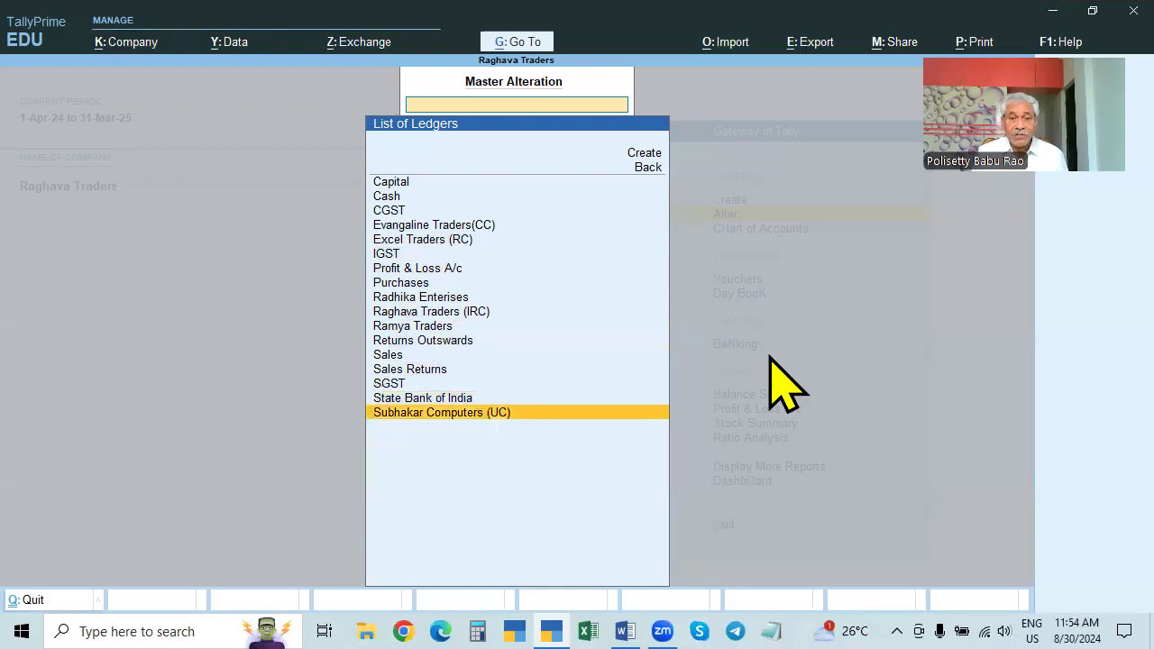
key(Return)
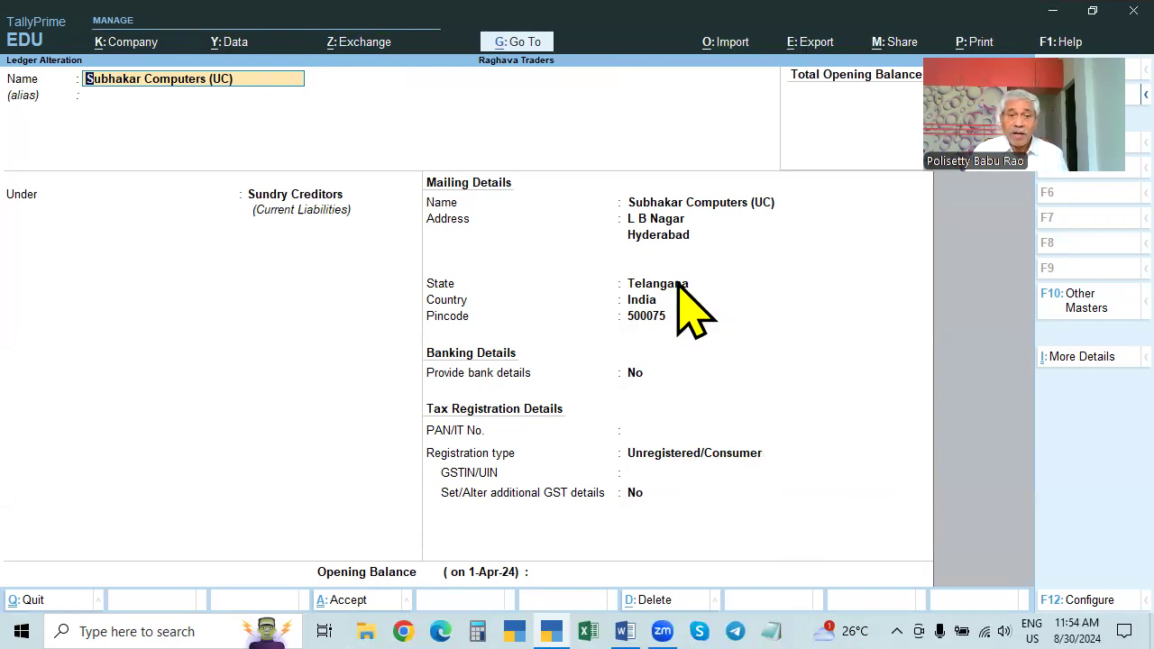
key(BackSpace)
key(Escape)
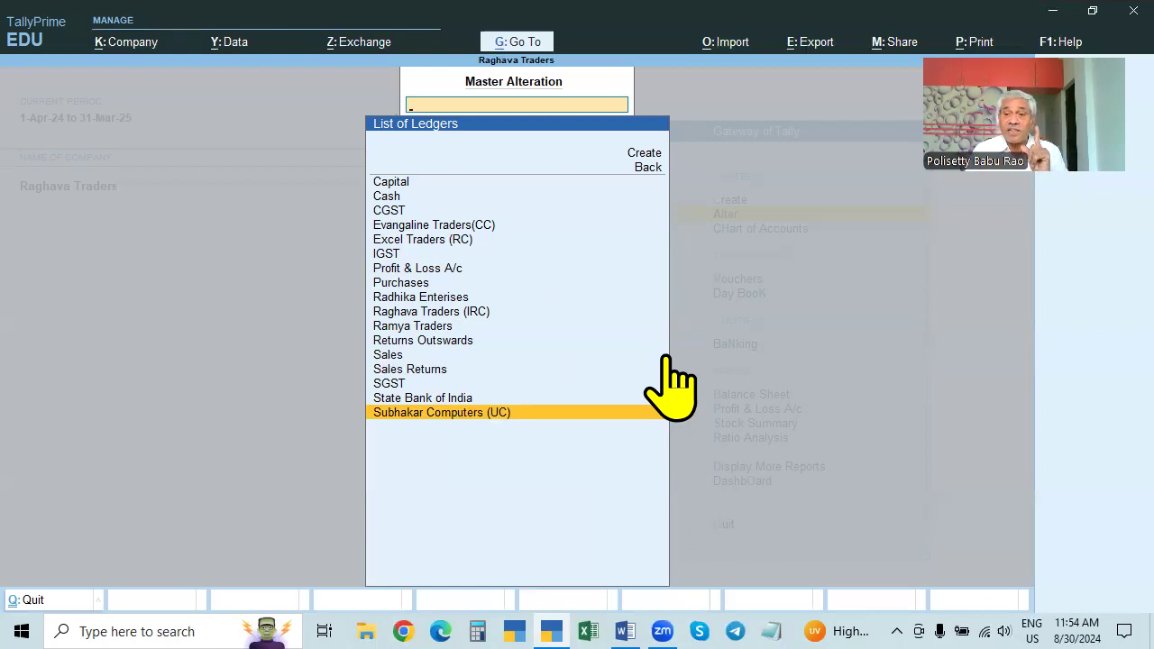
- Review the state and GST registration details of the Raghava Traders (IRC) ledger, and return to the list of ledgers
click(476, 313)
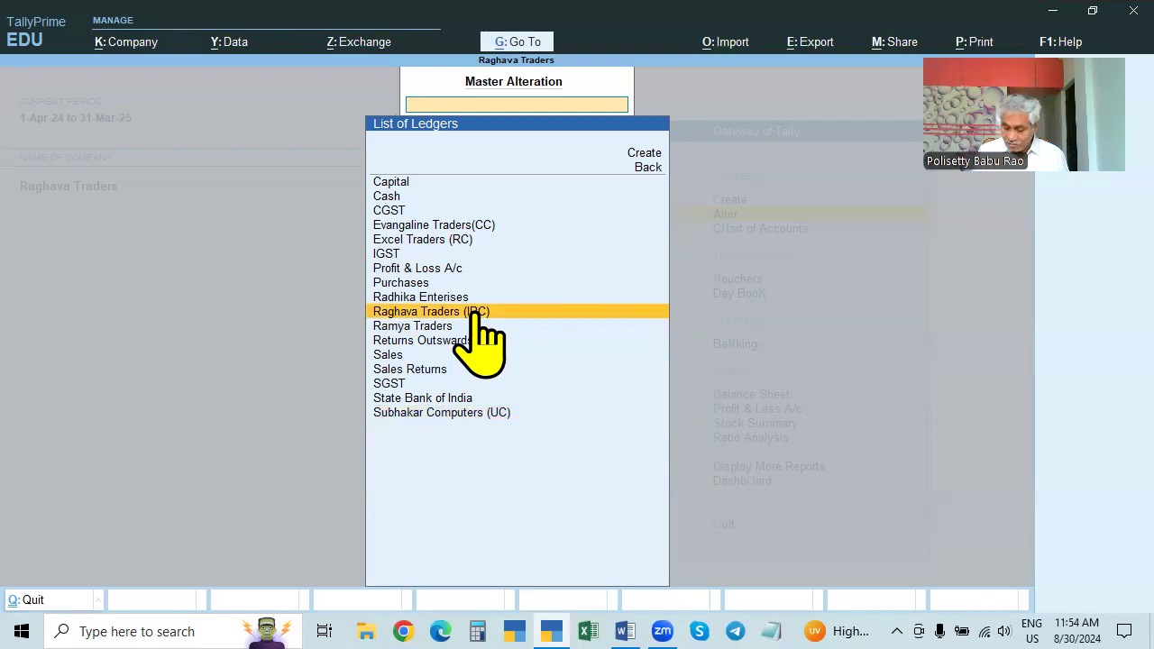
click(475, 313)
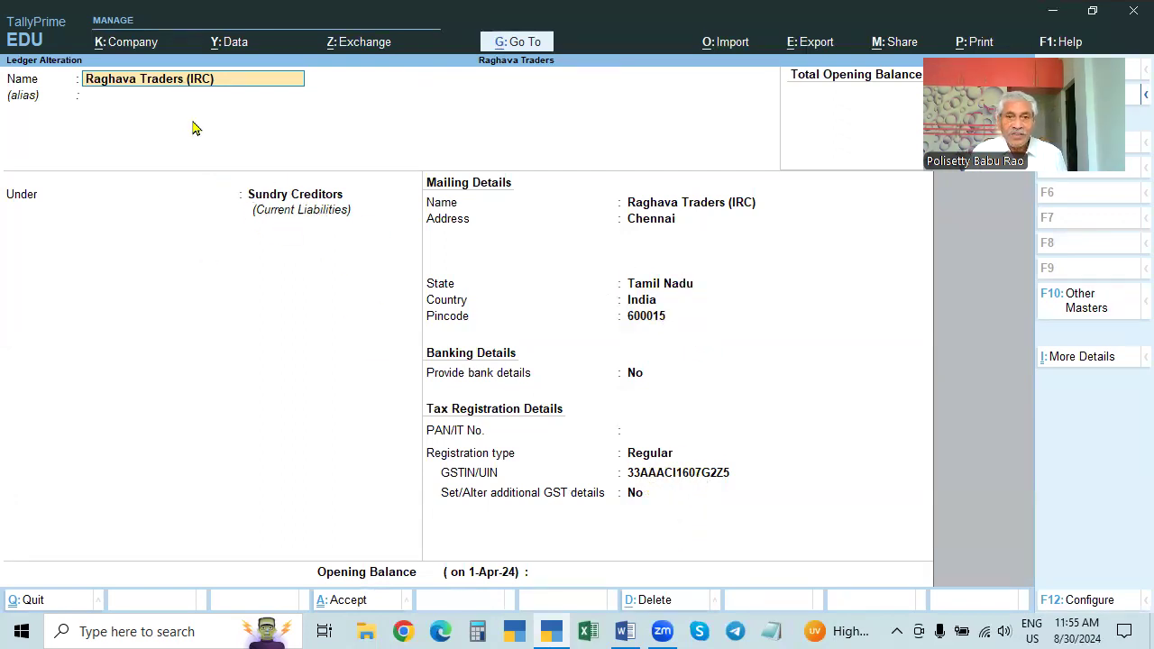
key(BackSpace)
key(Escape)
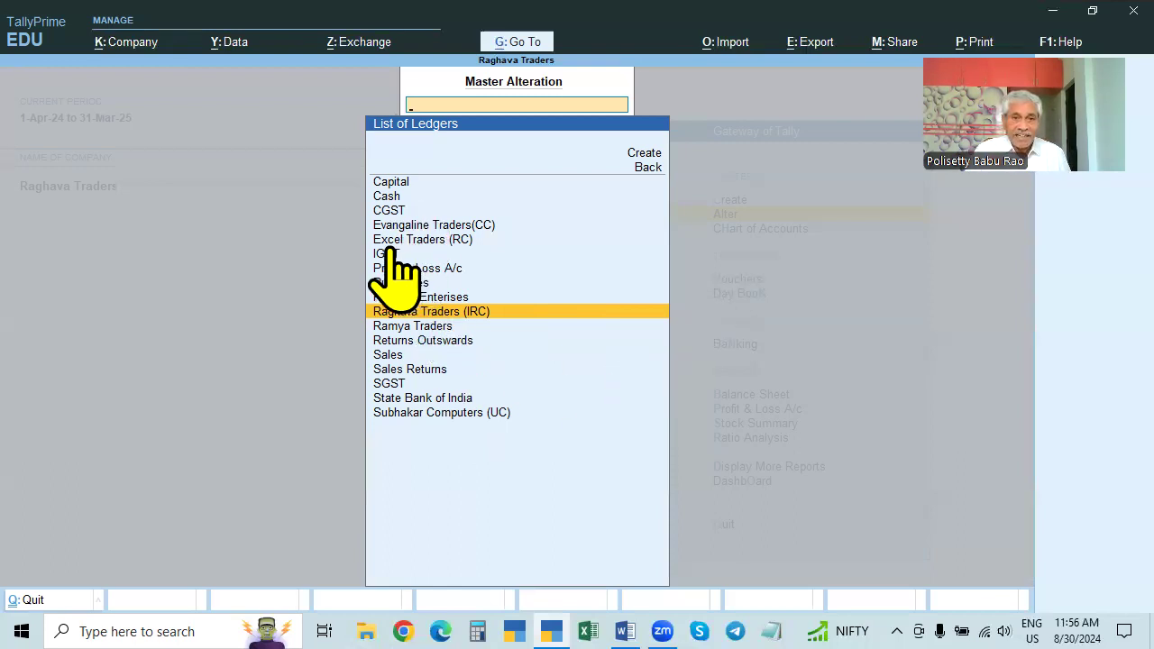
- Go from the ledgers to the list of stock items and review the GST rate details of Dell Mouse
key(BackSpace)
click(422, 314)
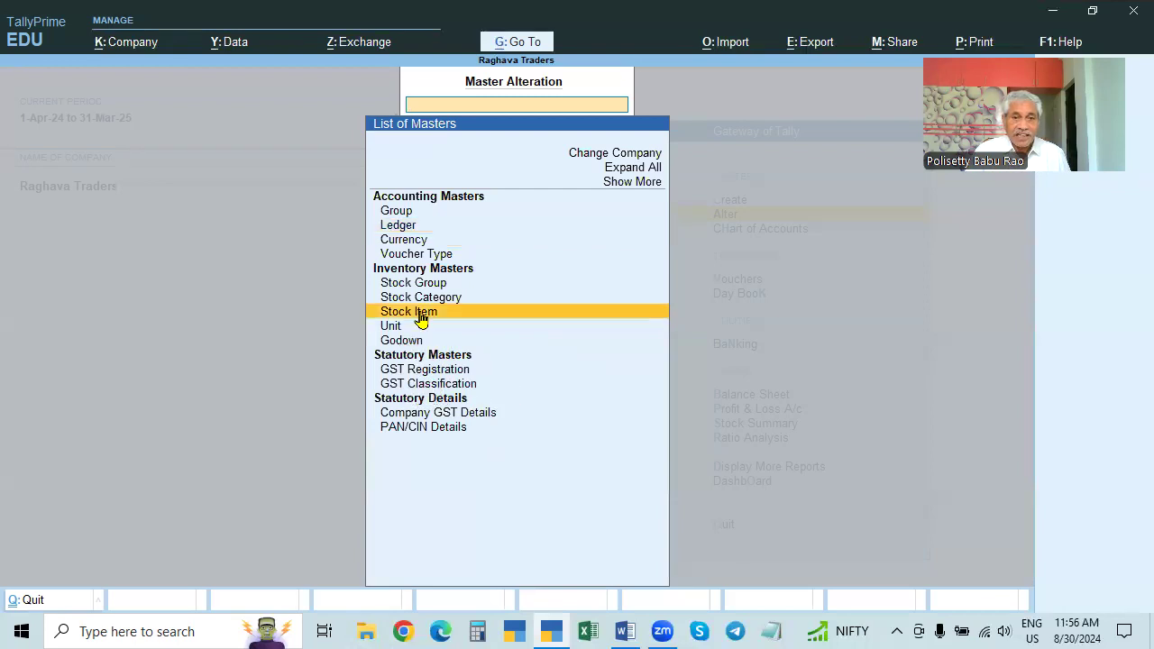
click(421, 314)
key(Down)
key(Down)
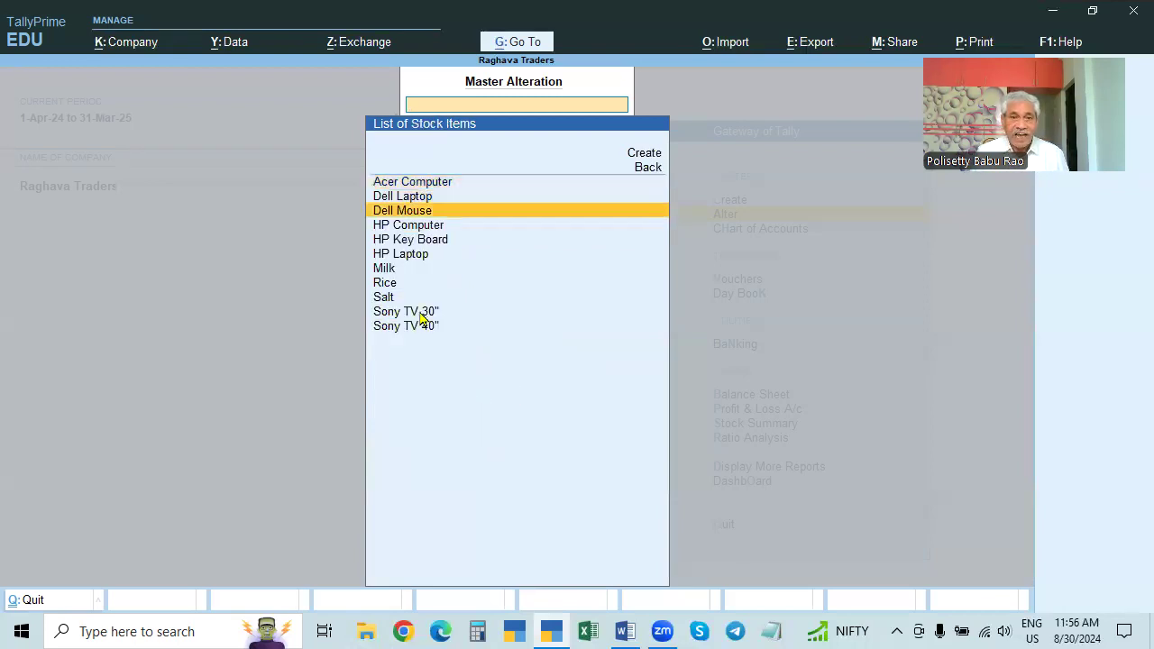
key(Return)
key(Escape)
key(BackSpace)
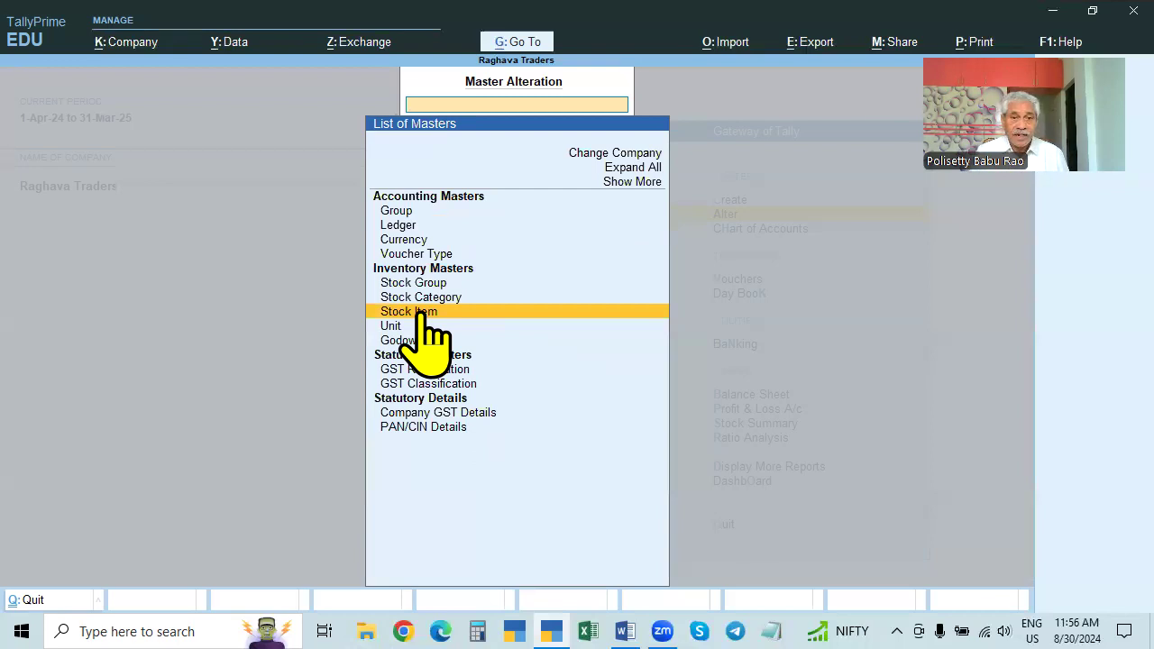
click(421, 314)
key(Down)
key(Down)
key(Return)
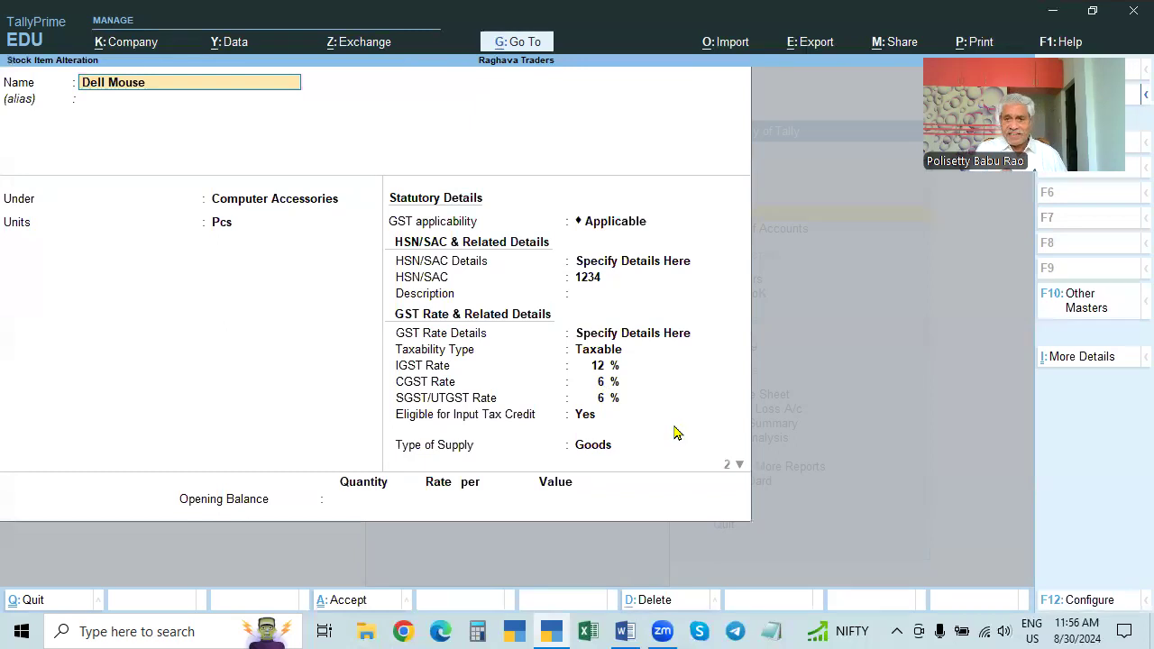
key(BackSpace)
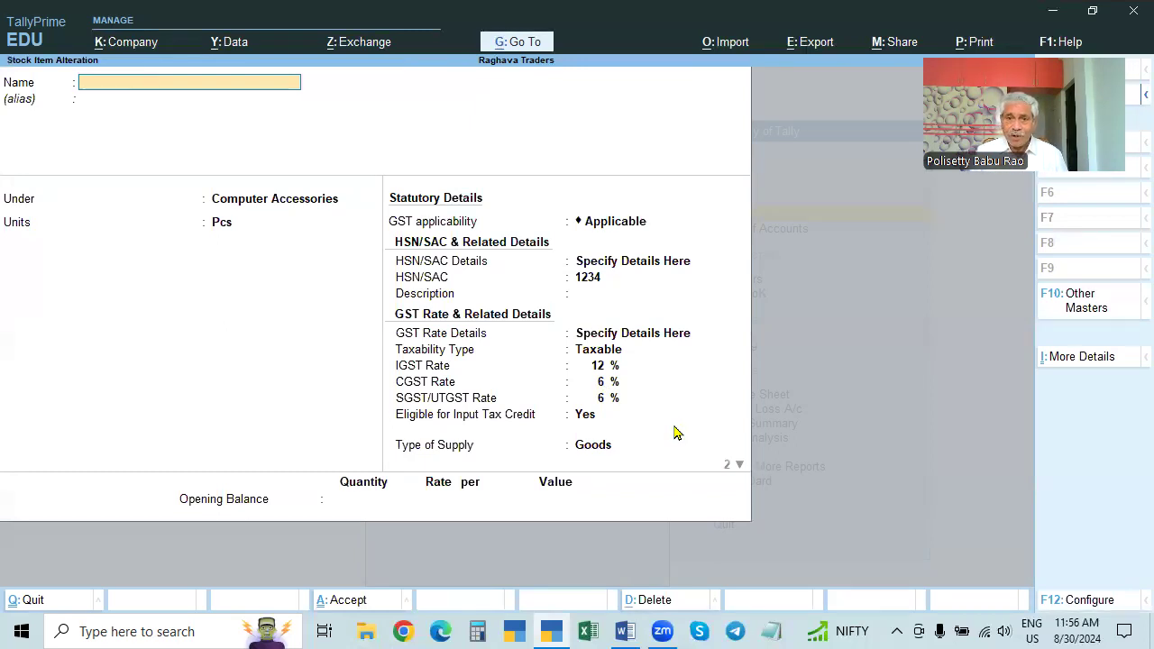
key(Escape)
- Review the taxability type and GST rates of the stock item Rice, and go back to the list of masters
key(Down)
key(Down)
key(Down)
key(Down)
key(Down)
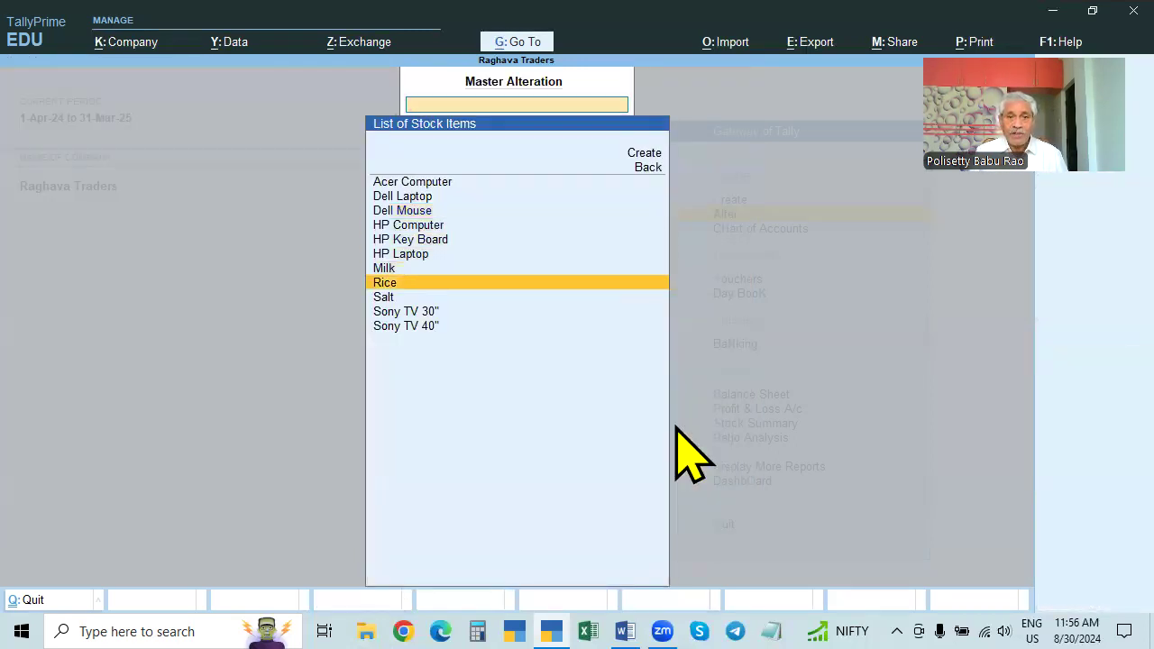
key(Return)
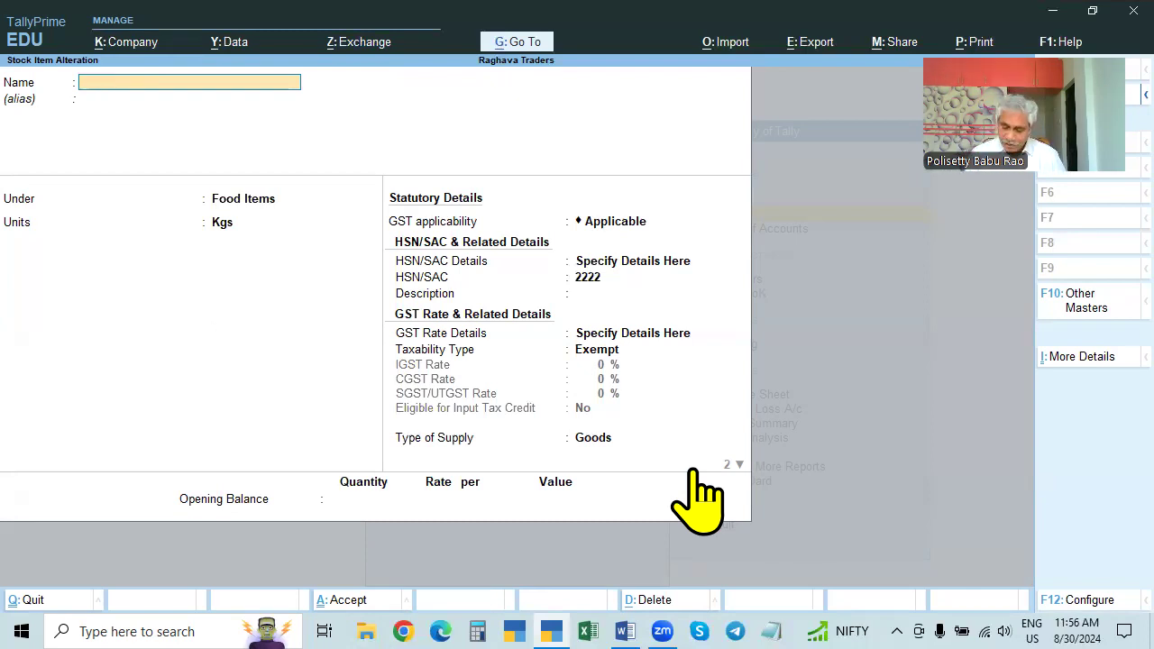
key(Escape)
key(Escape)
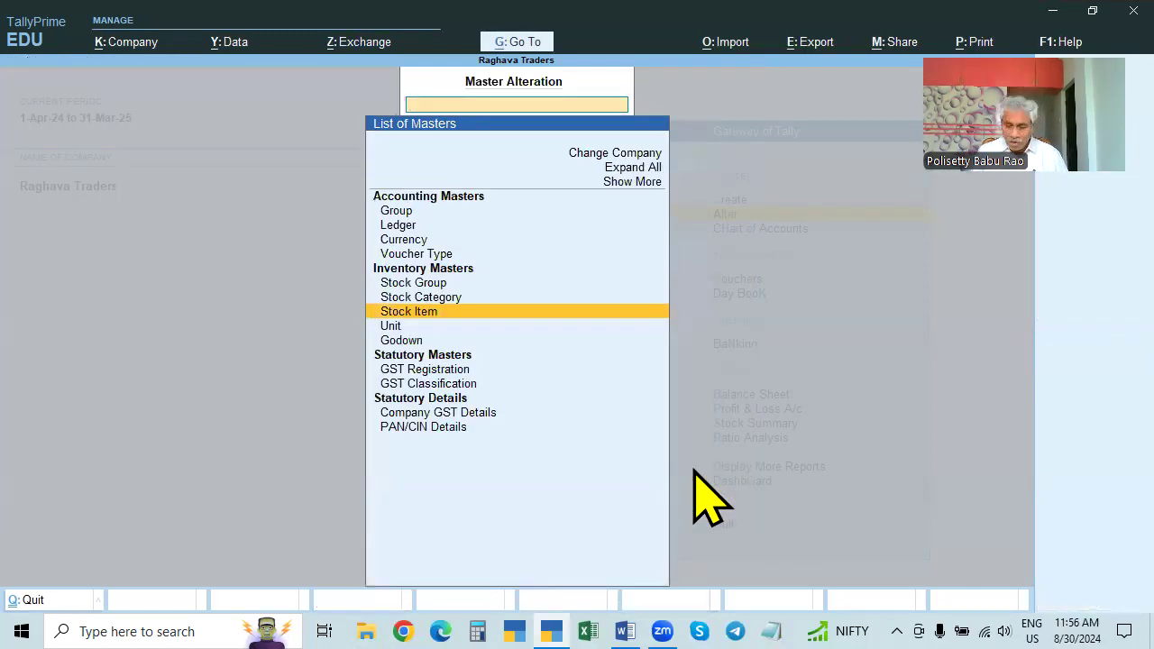
key(Up)
key(Up)
key(Up)
key(Up)
key(Up)
key(Return)
key(Down)
key(Down)
key(Down)
key(Down)
key(Down)
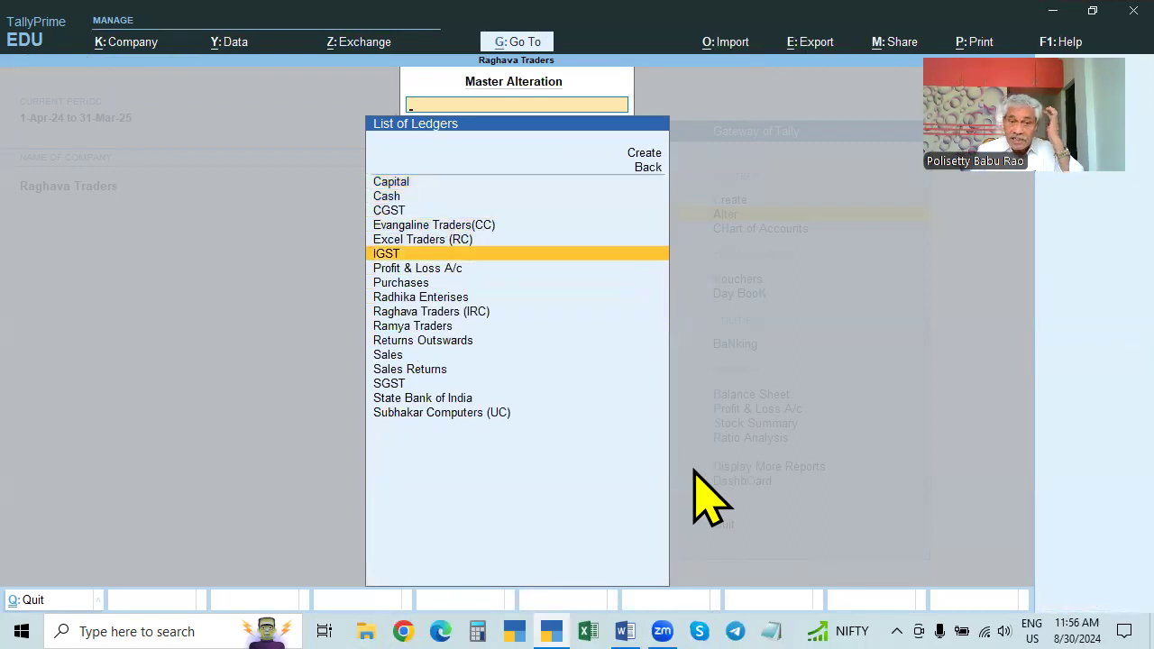
key(Escape)
- Open the stock item Acer Computer, keep GST Applicable and HSN/SAC Details as Specify Details Here, and save it
key(Down)
key(Down)
key(Down)
key(Down)
key(Down)
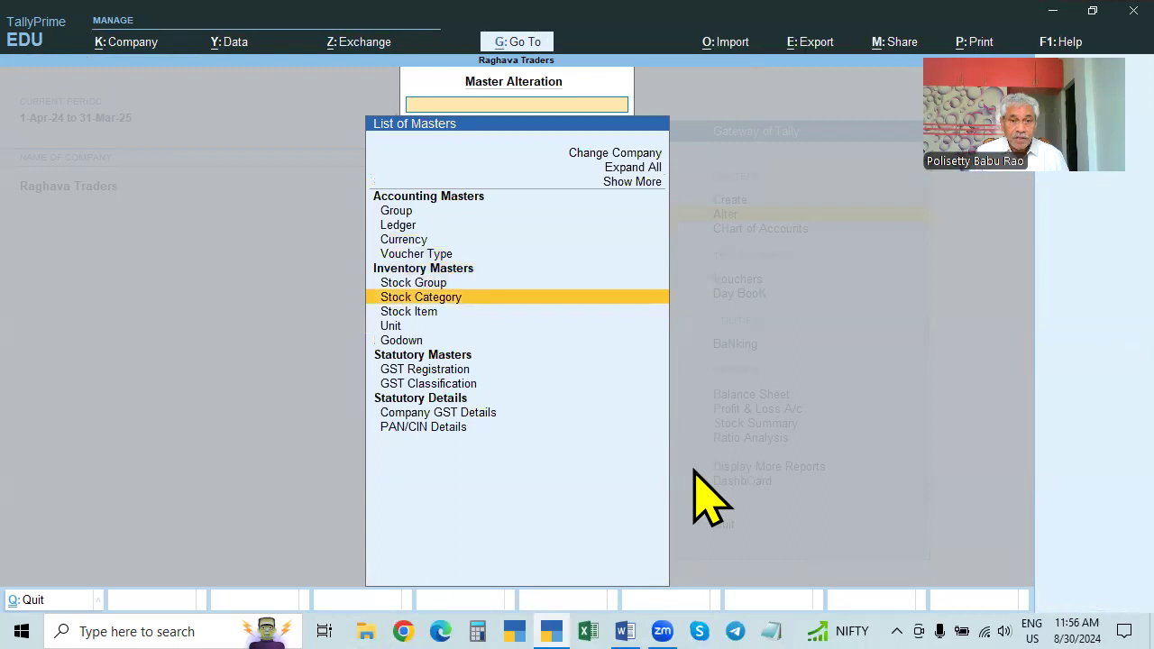
key(Return)
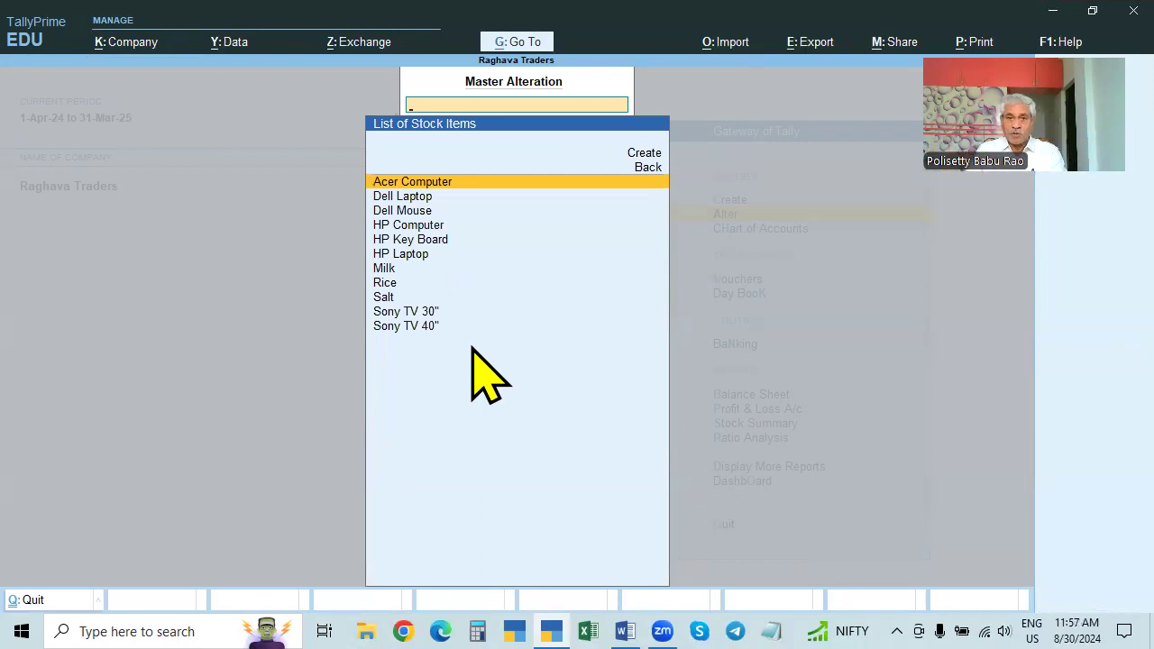
key(Return)
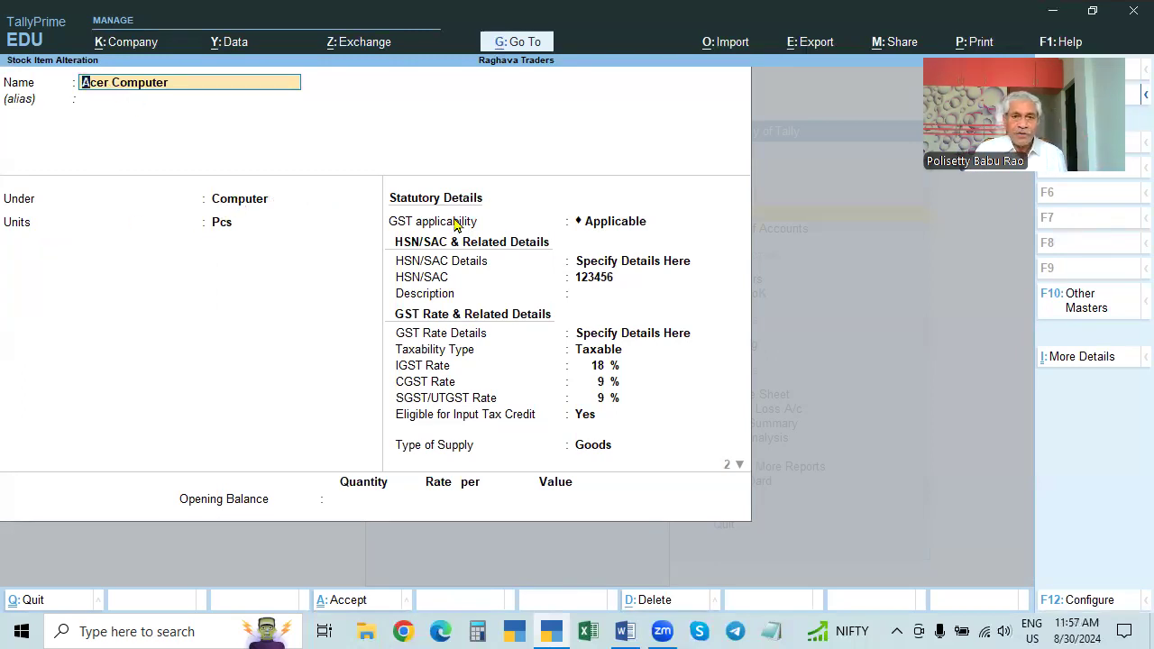
click(613, 224)
key(Return)
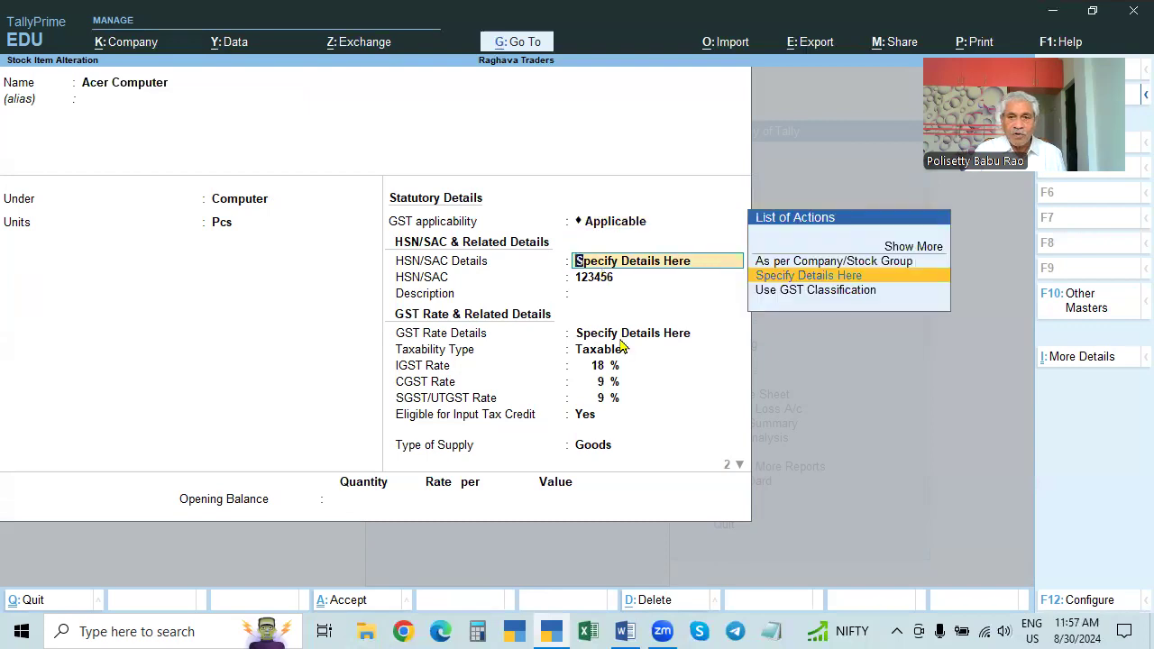
key(Return)
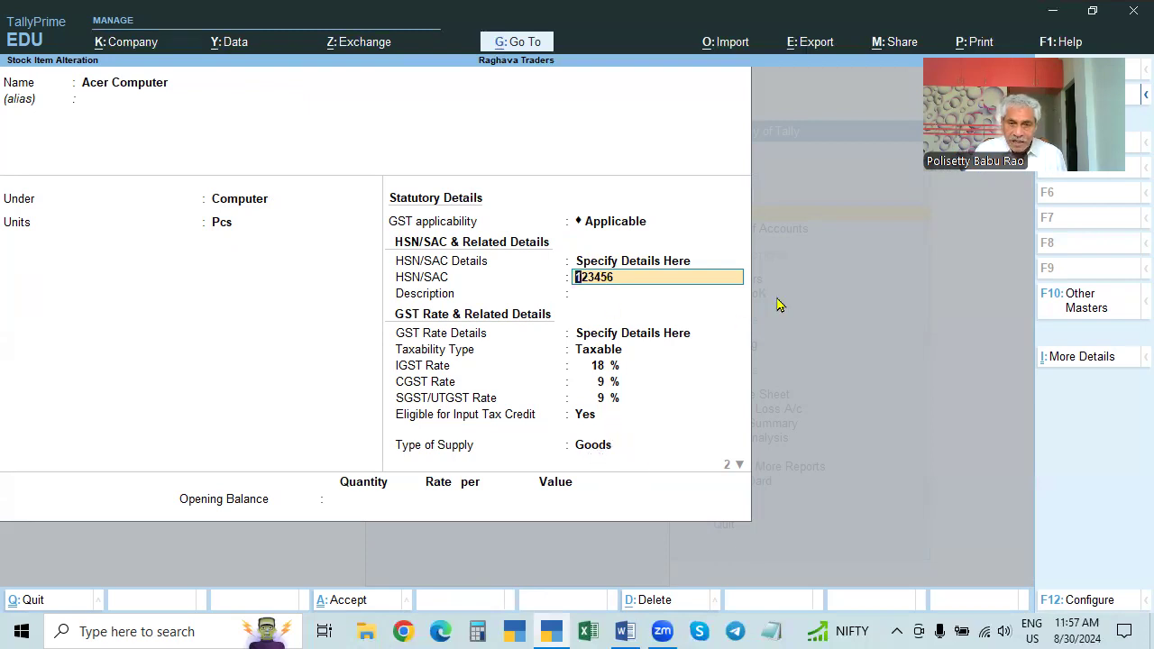
key(ctrl+a)
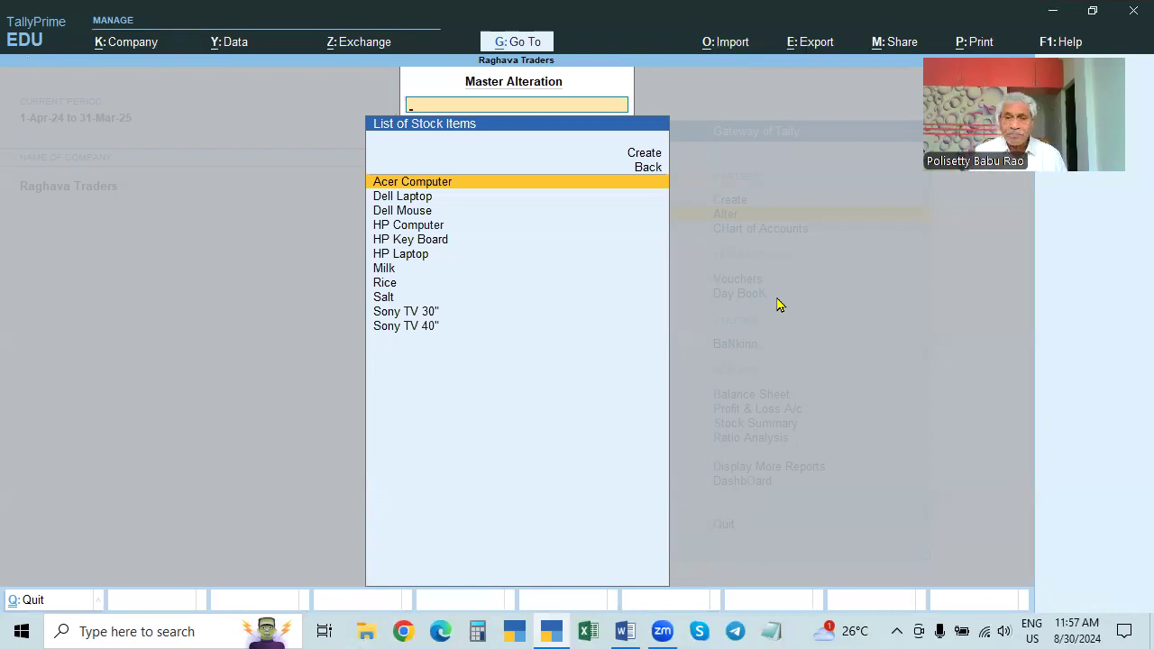
- Return from the stock items to the list of ledgers and look through the supplier ledgers
key(BackSpace)
key(Up)
key(Up)
key(Up)
key(Up)
key(Up)
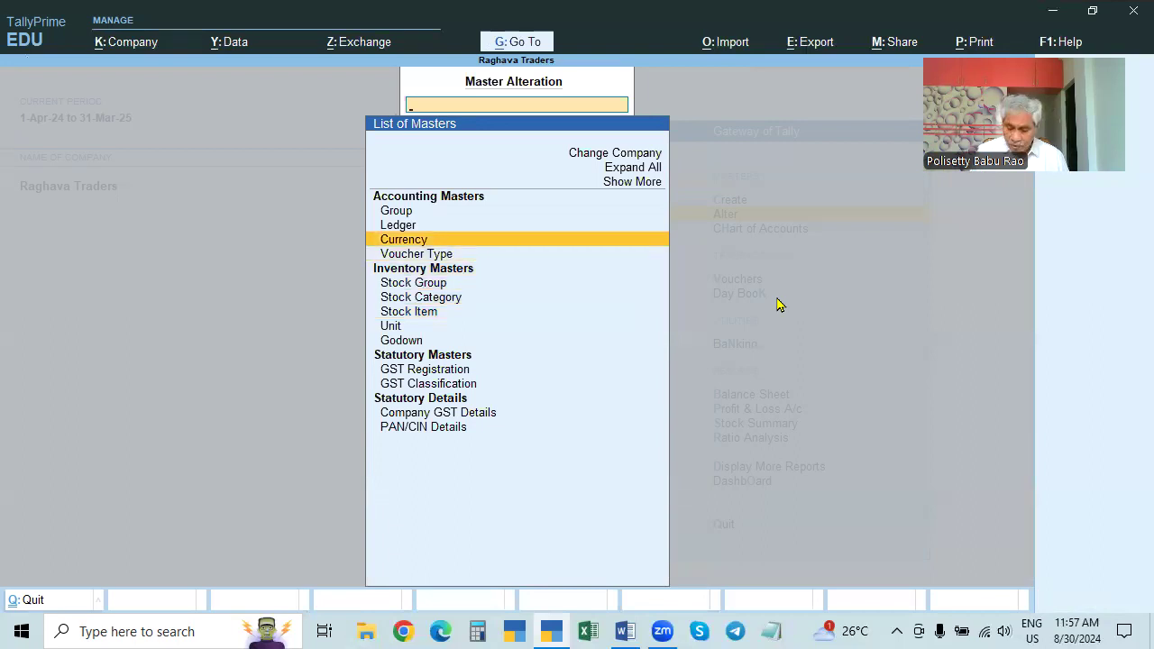
key(Up)
key(Return)
key(Down)
key(Down)
key(Down)
key(Down)
key(Down)
key(Up)
key(Up)
key(Up)
key(Down)
key(Down)
key(Down)
key(Down)
key(Down)
key(Down)
key(Down)
key(Down)
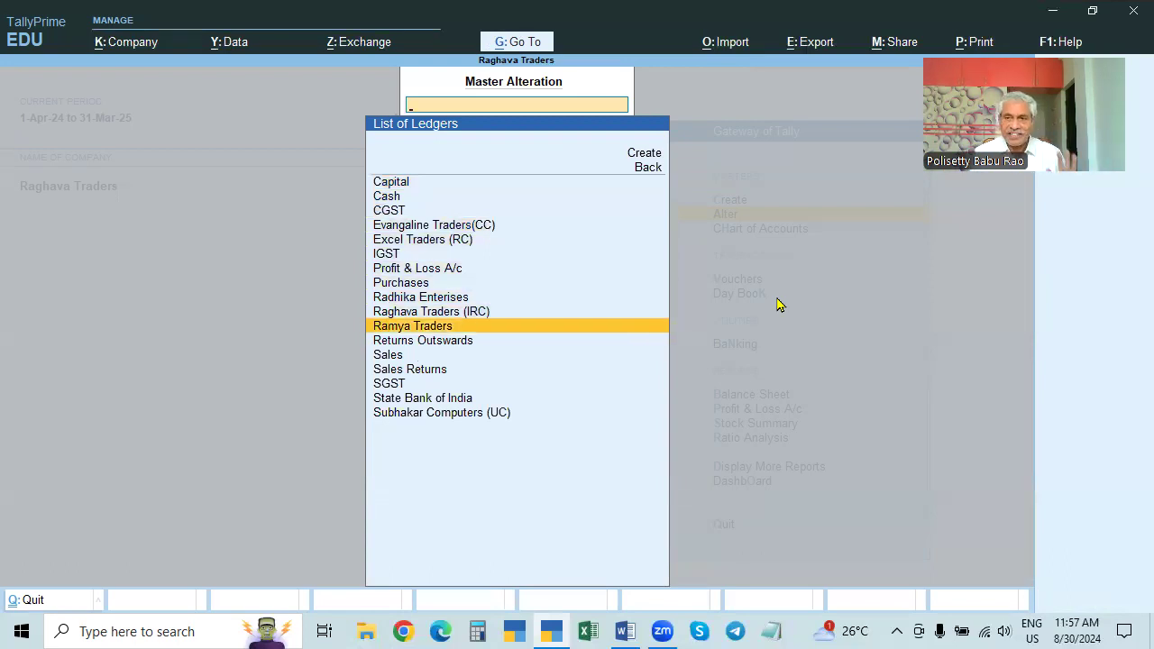
- Review the registration type and GSTIN/UIN of the Excel Traders (RC) ledger, and return to the list of ledgers
key(Up)
key(Up)
key(Up)
key(Up)
key(Up)
key(Up)
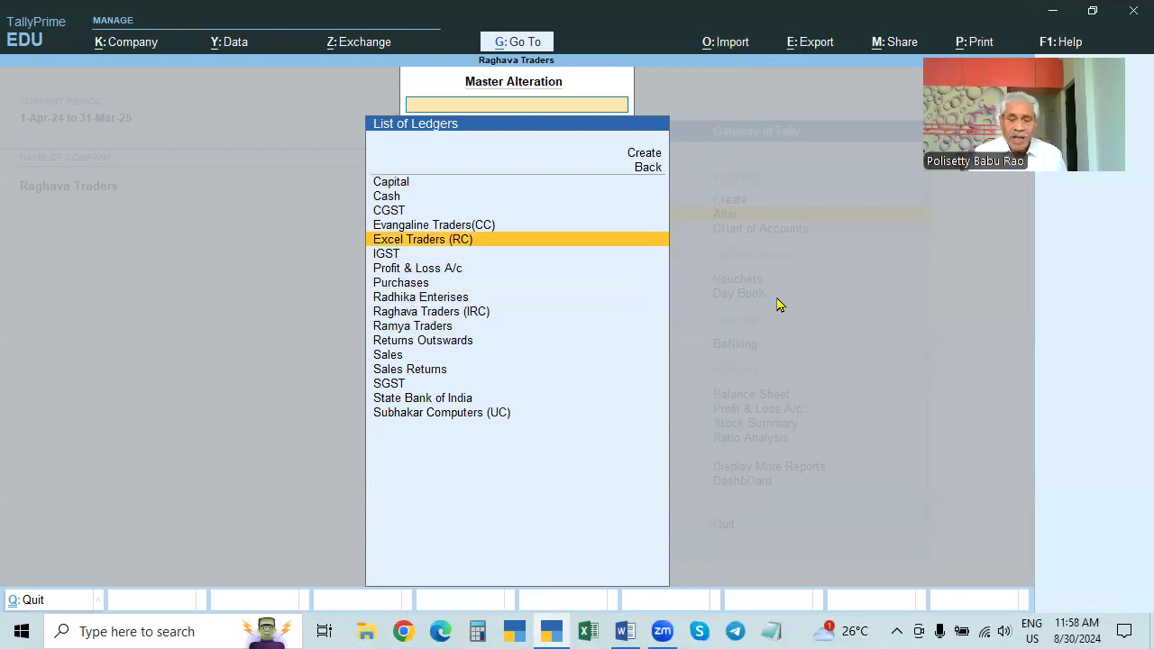
key(Return)
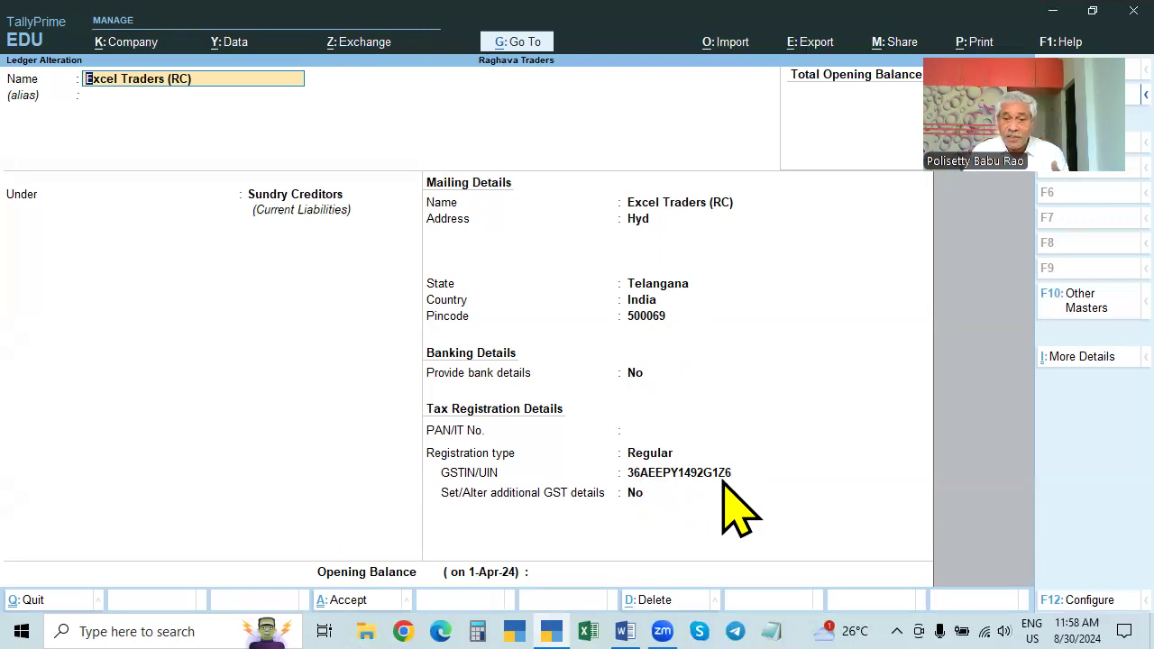
click(657, 458)
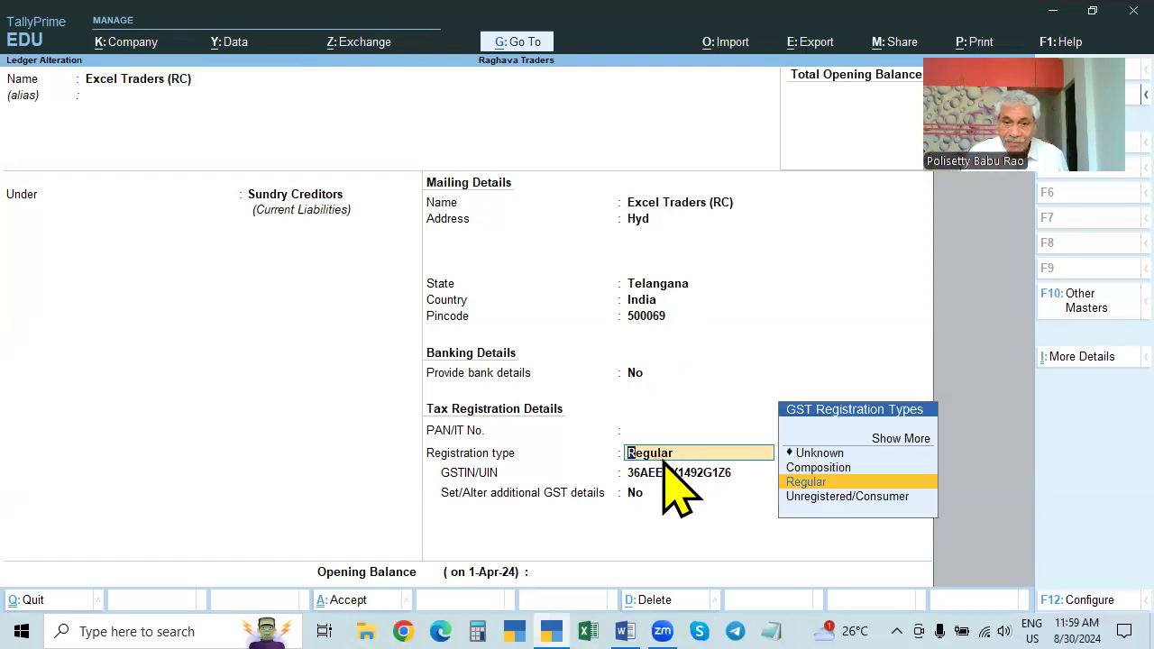
click(658, 473)
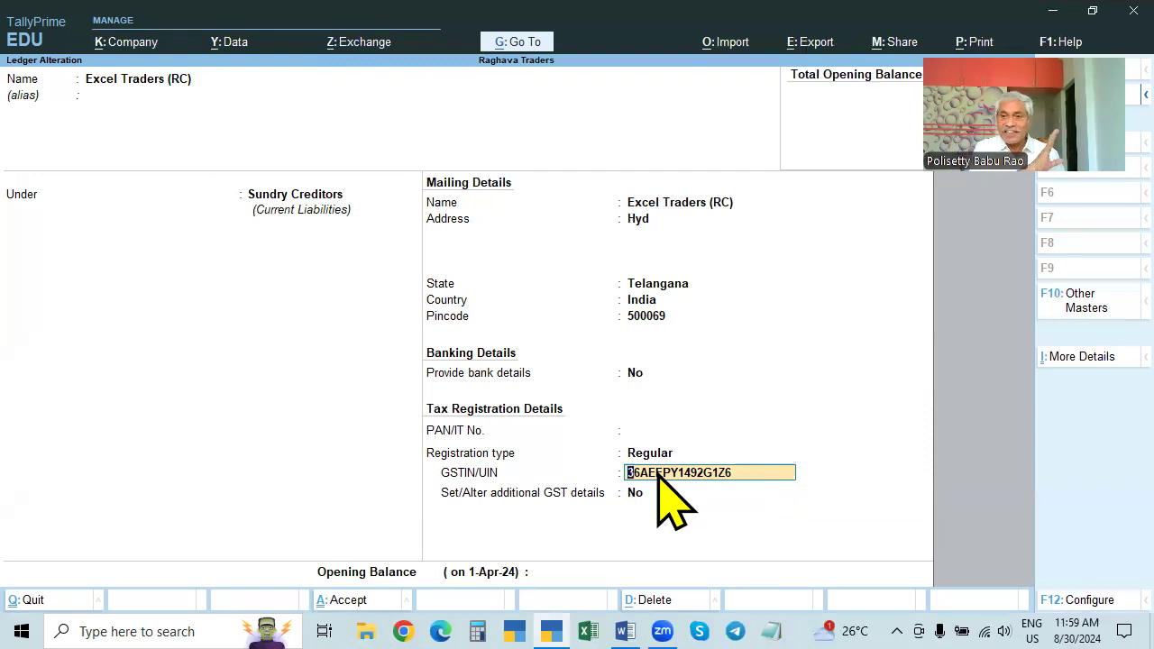
key(Escape)
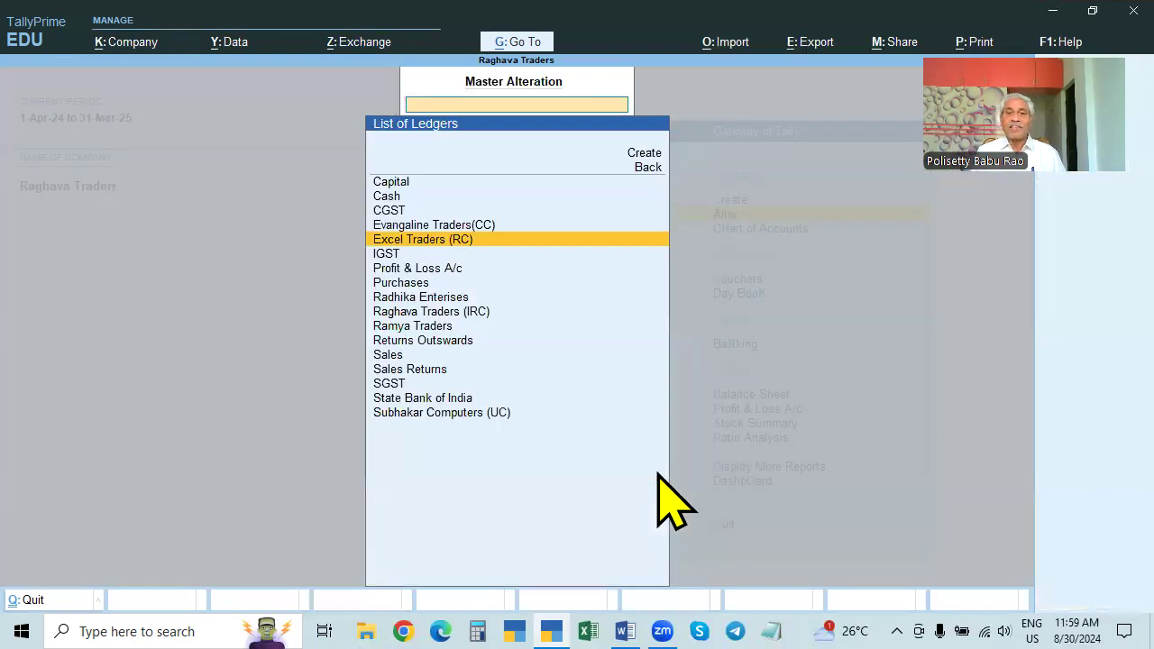
- Leave the master alteration and open a new Purchase voucher
key(Escape)
key(Escape)
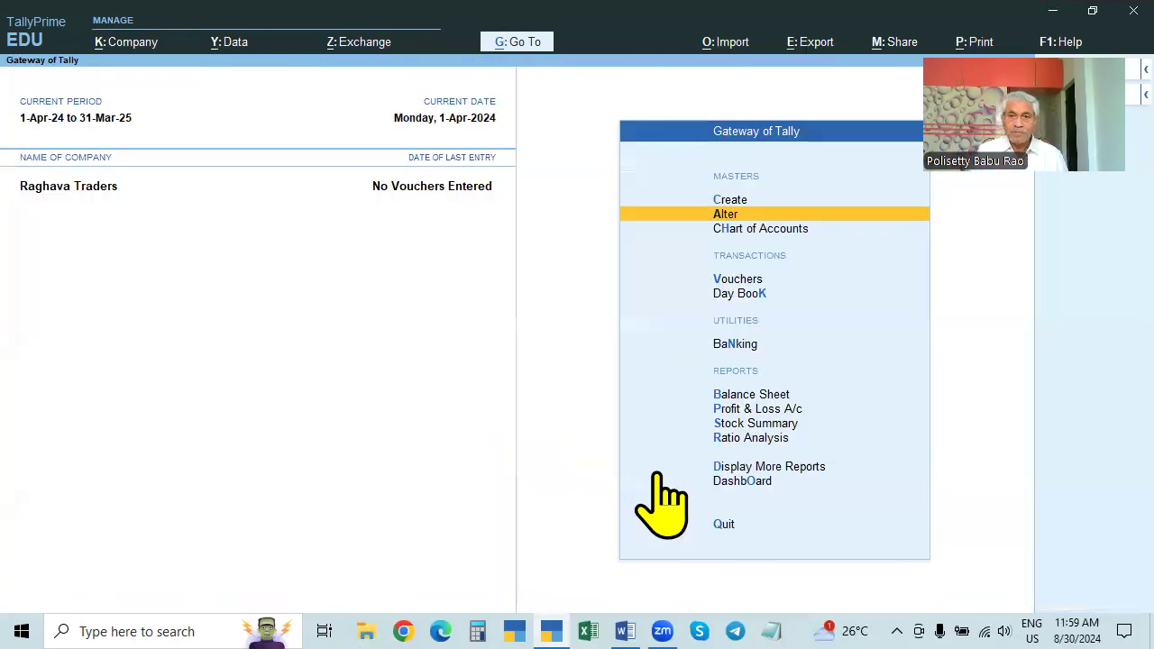
key(Down)
key(Down)
key(Return)
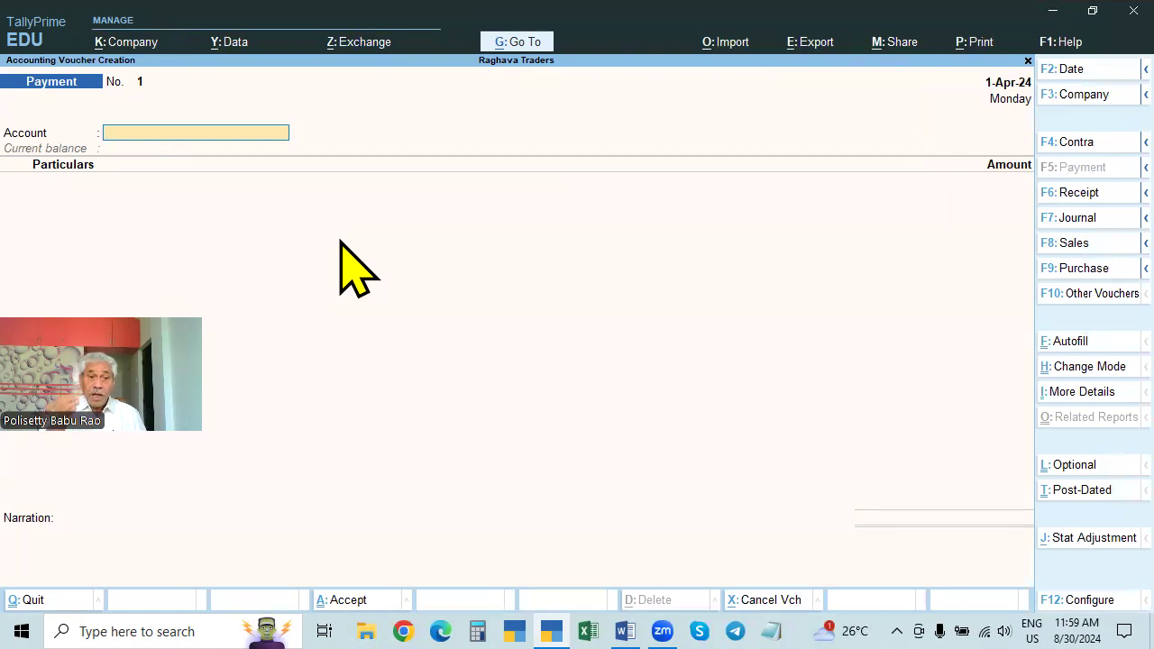
click(1081, 271)
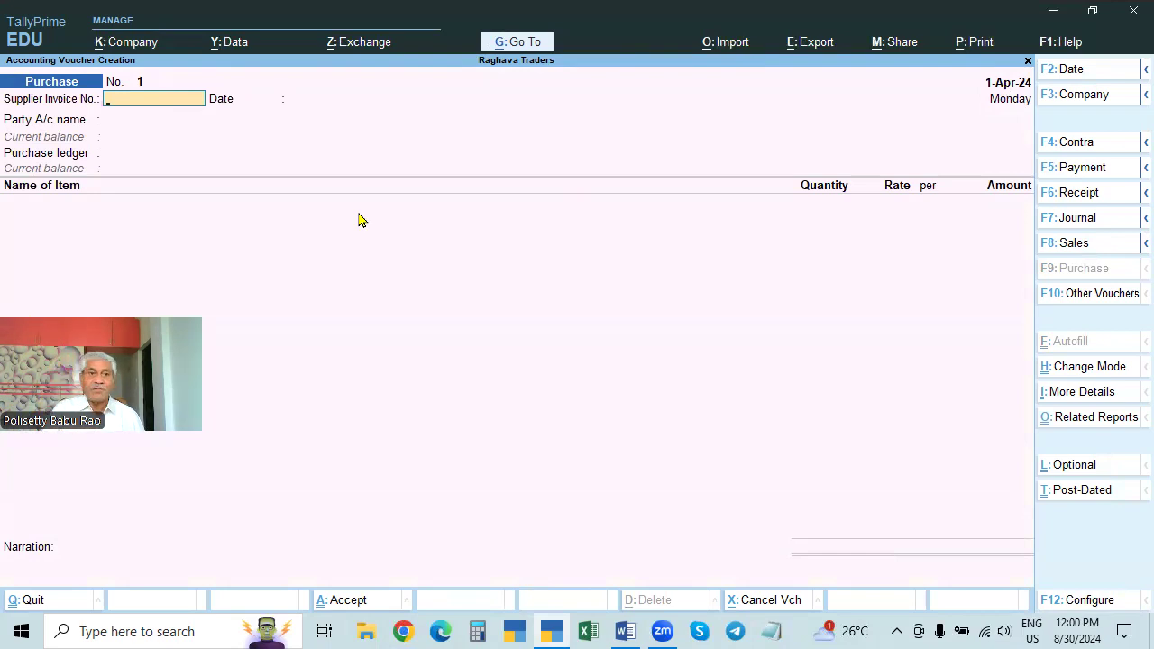
- Set the supplier invoice number to 258 and keep the invoice date 1-Apr-24
text(2528)
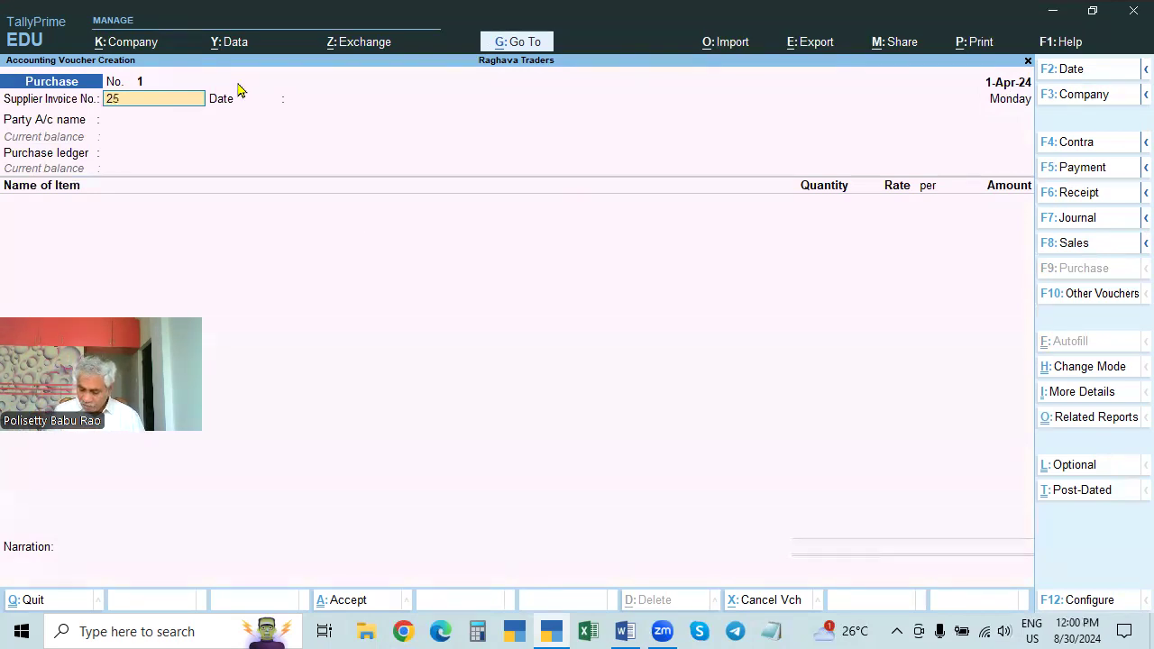
key(BackSpace)
key(BackSpace)
key(BackSpace)
key(BackSpace)
text(258)
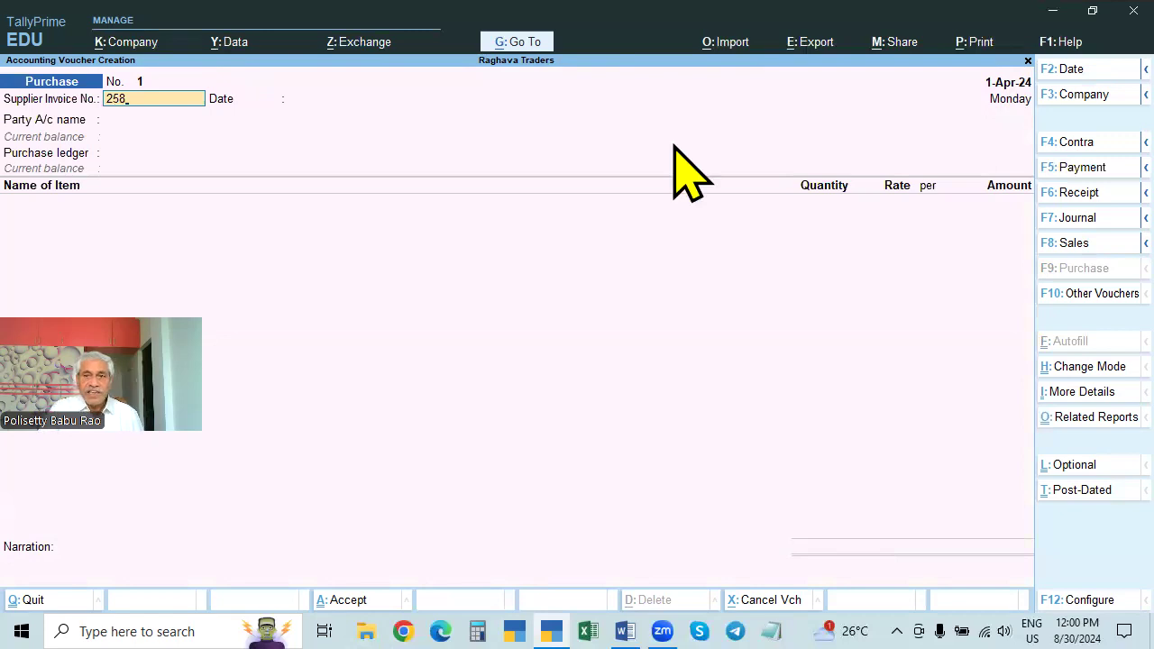
key(Return)
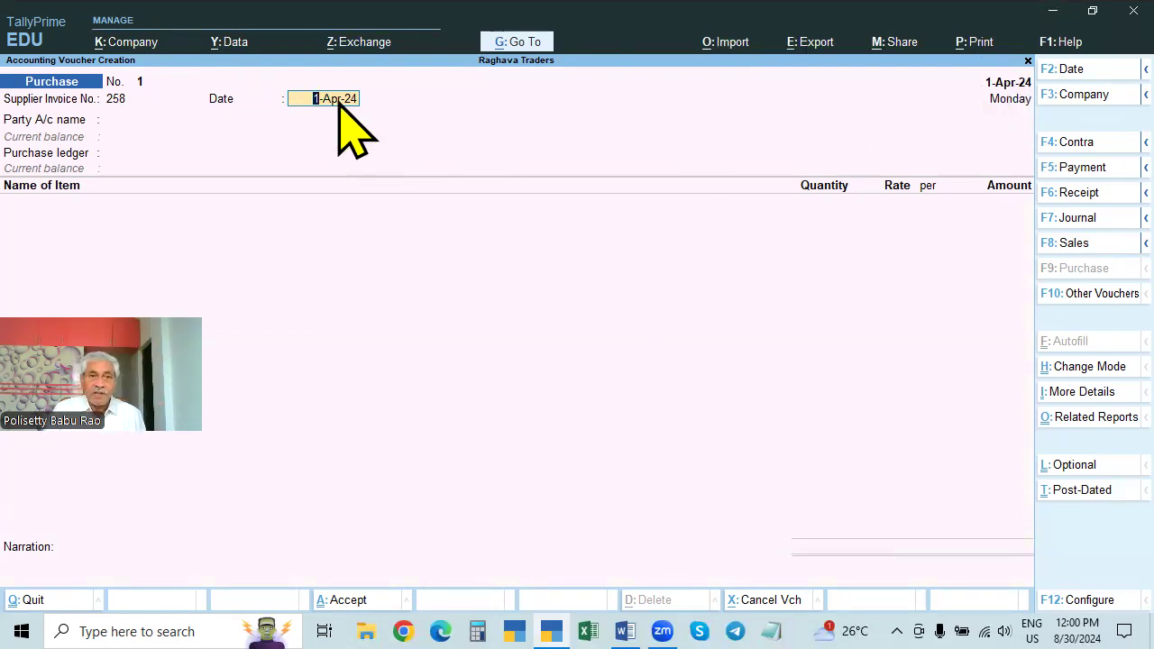
key(Return)
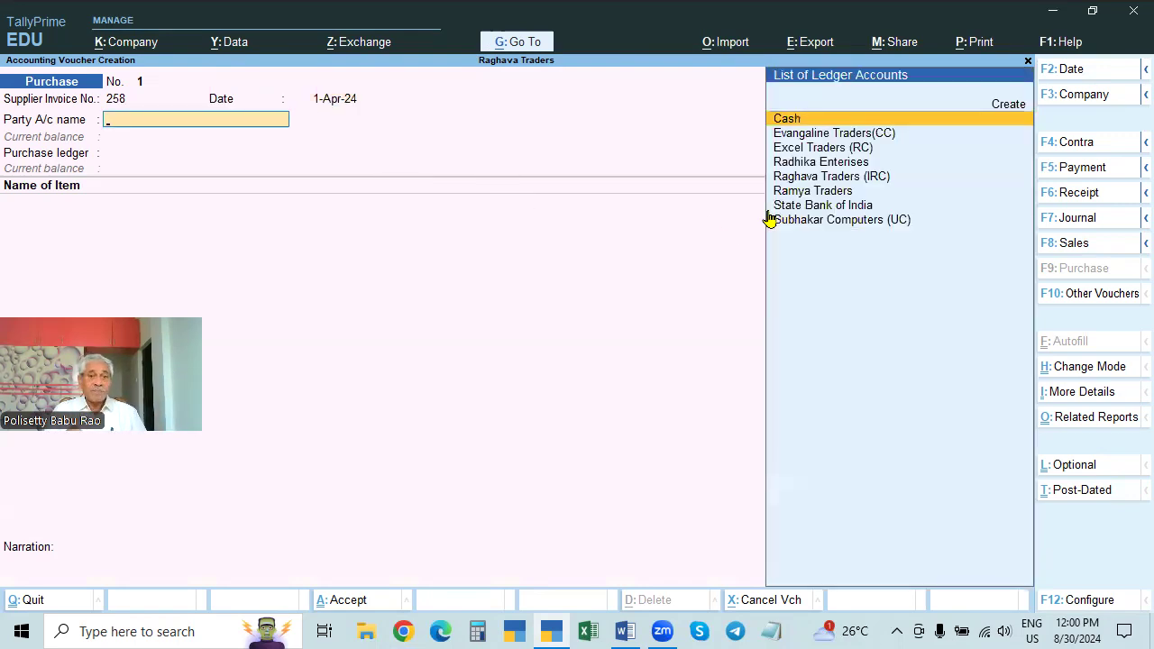
- Choose Excel Traders (RC) as the party account of the purchase voucher
key(Down)
key(Down)
key(Down)
key(Up)
key(Up)
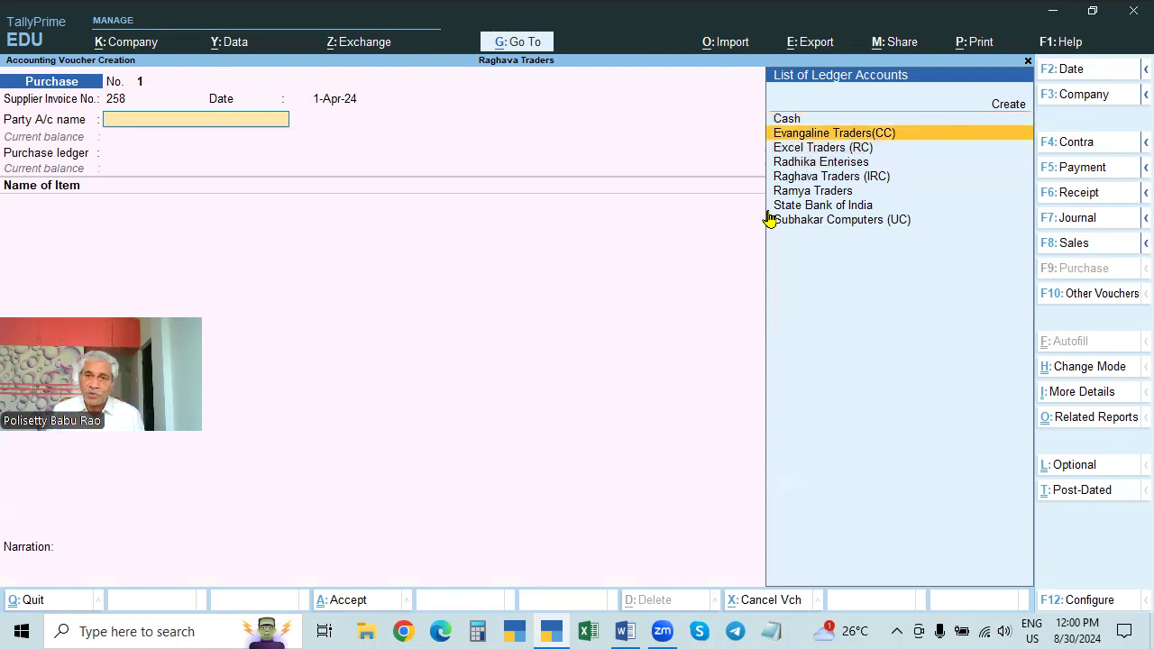
key(Down)
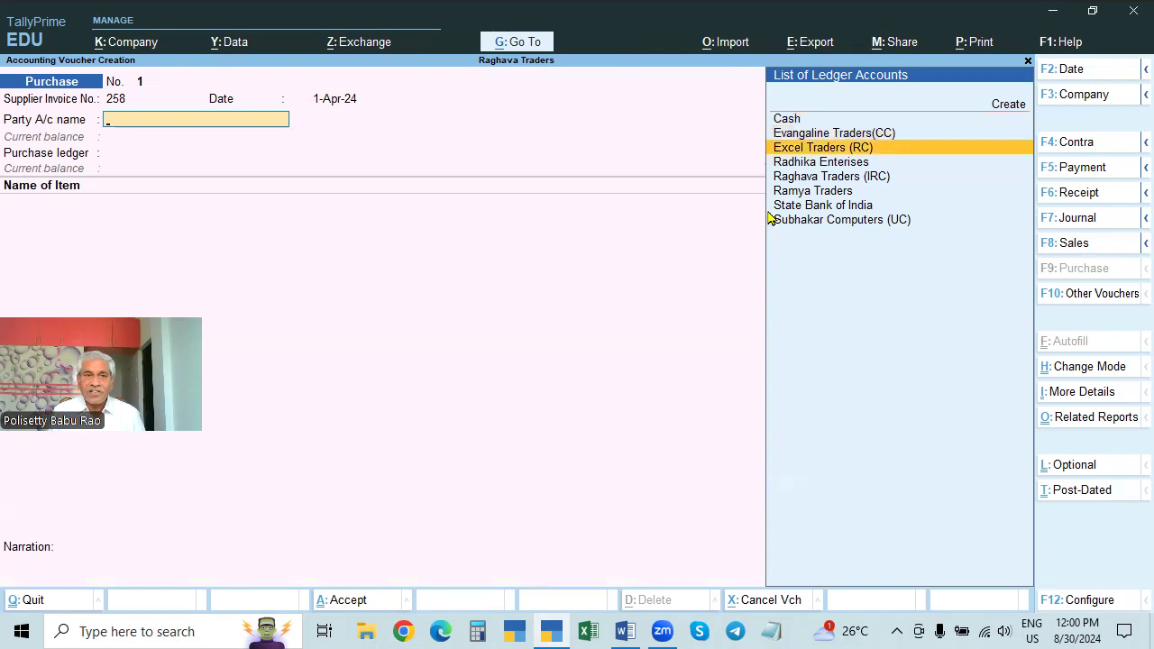
key(Return)
key(Escape)
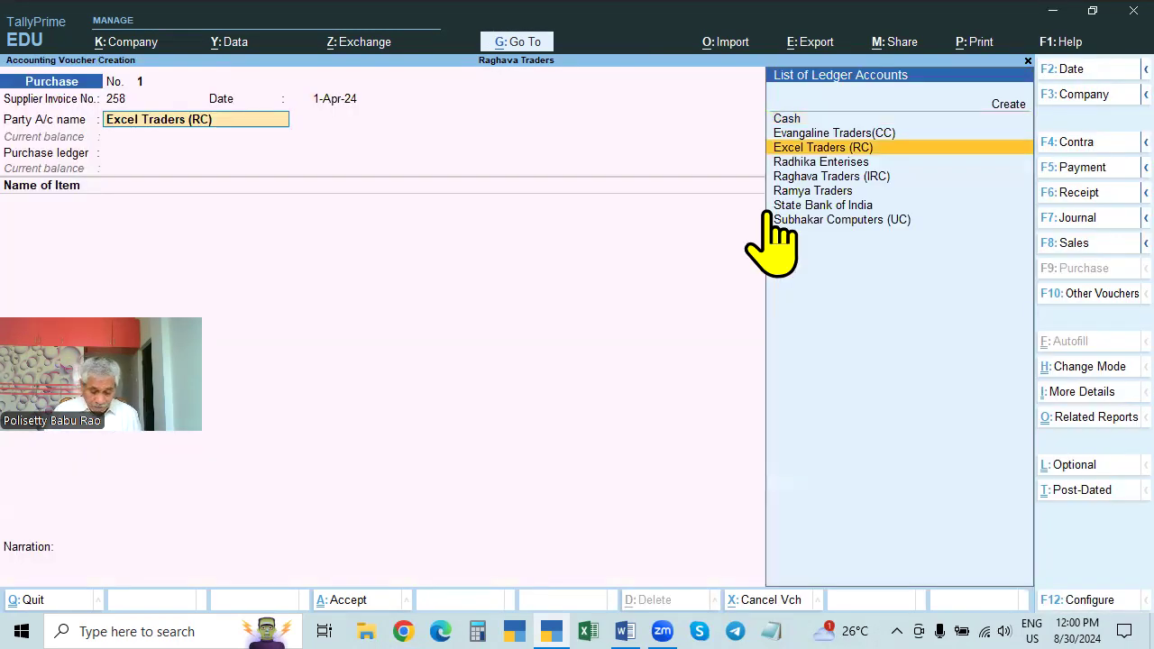
- Review the GST registration details of the Excel Traders (RC) ledger from within the voucher, and return to the voucher
key(ctrl+Return)
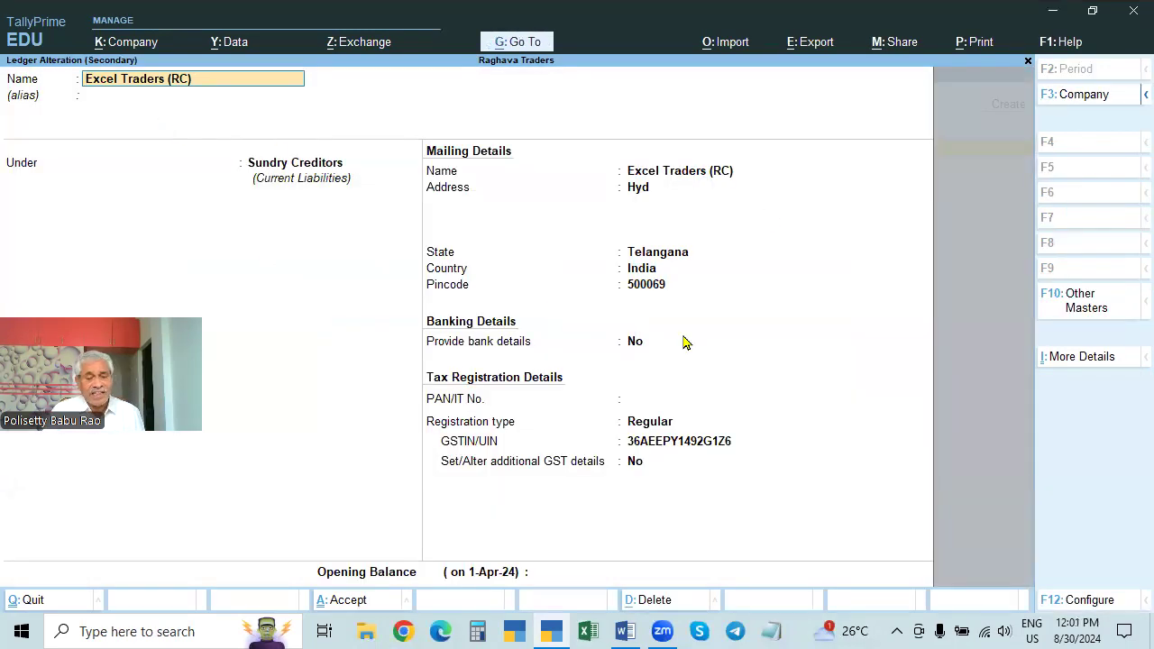
key(Escape)
key(Escape)
key(y)
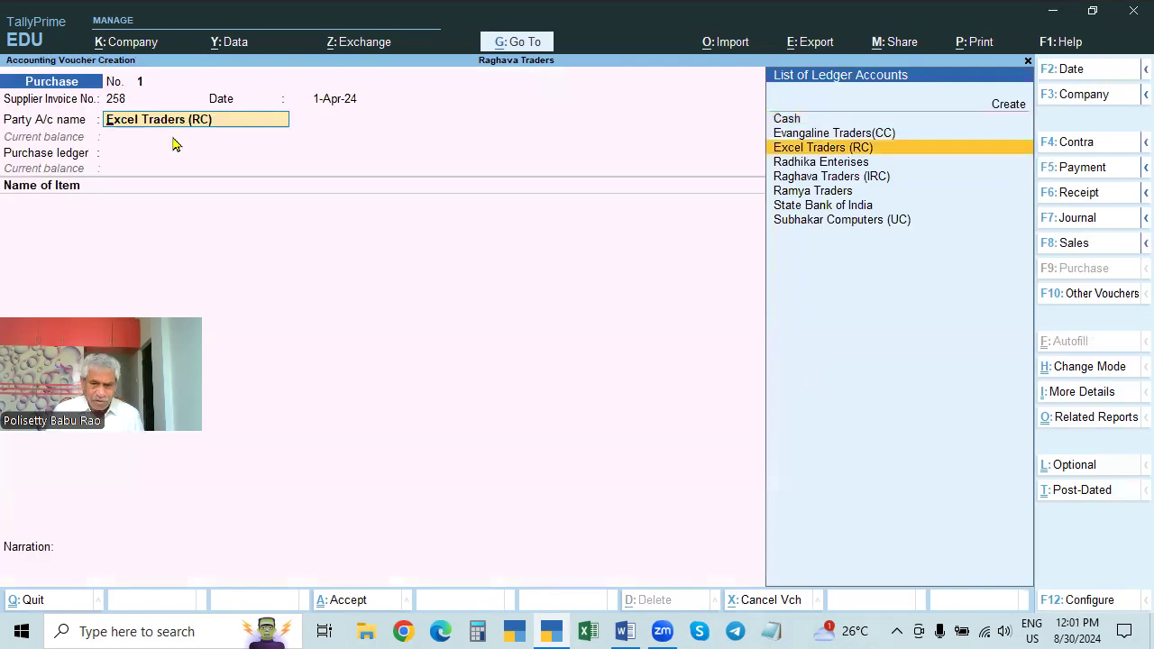
key(ctrl+Return)
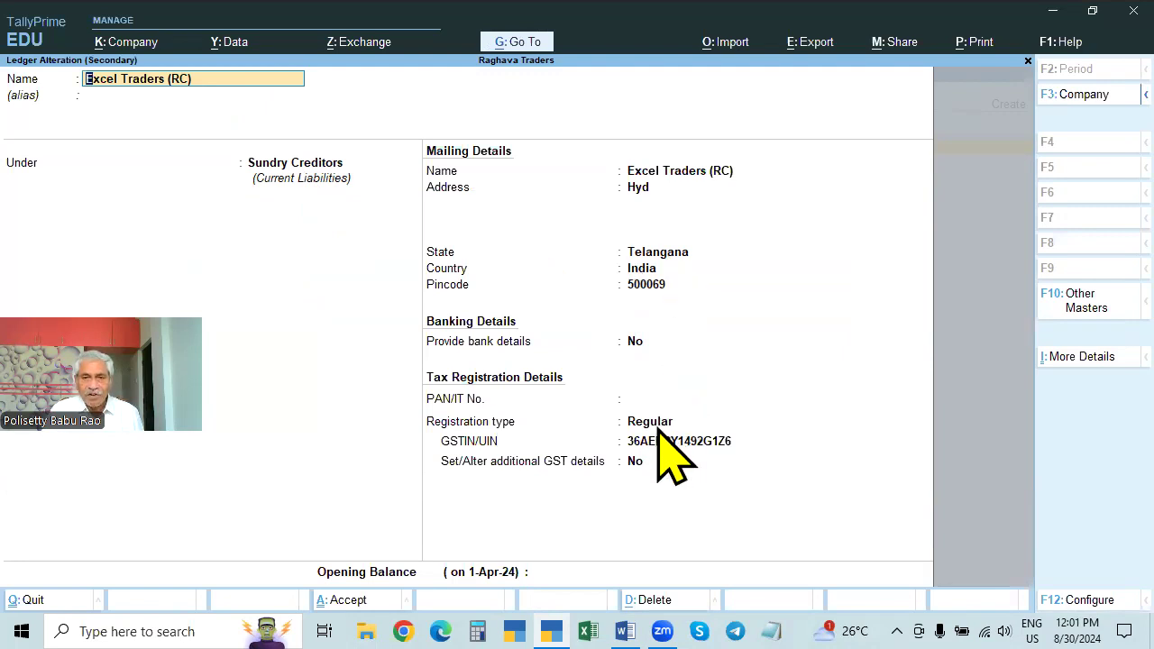
key(BackSpace)
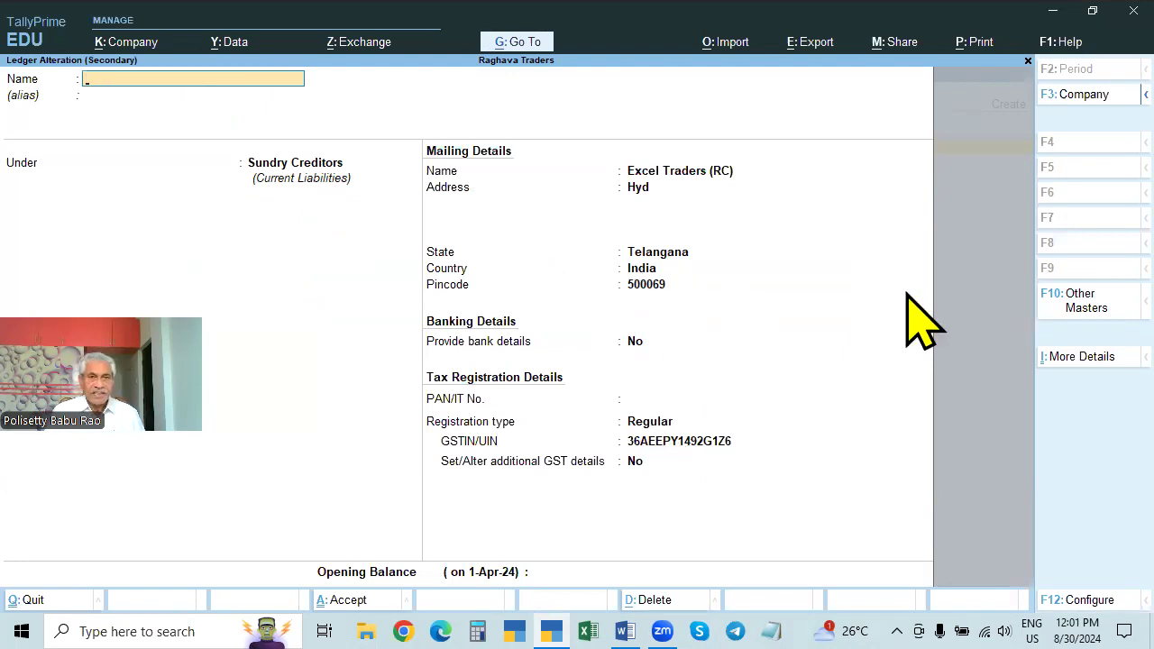
key(Escape)
- Accept the supplier's party details without receipt details and choose Purchases as the purchase ledger
key(Return)
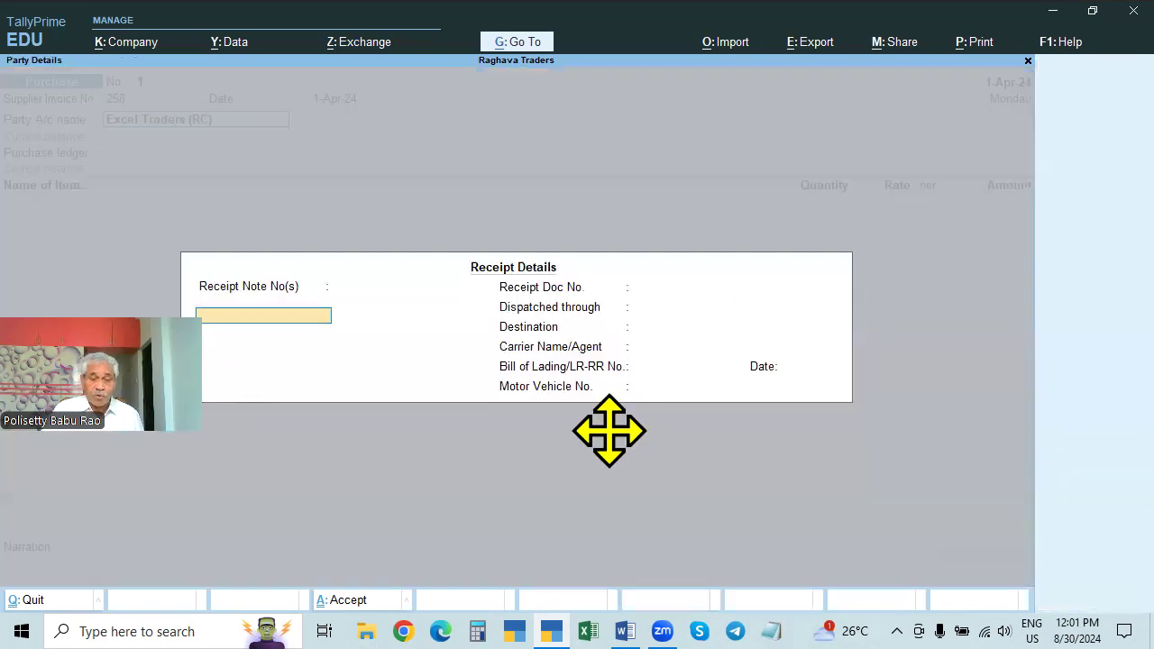
key(Escape)
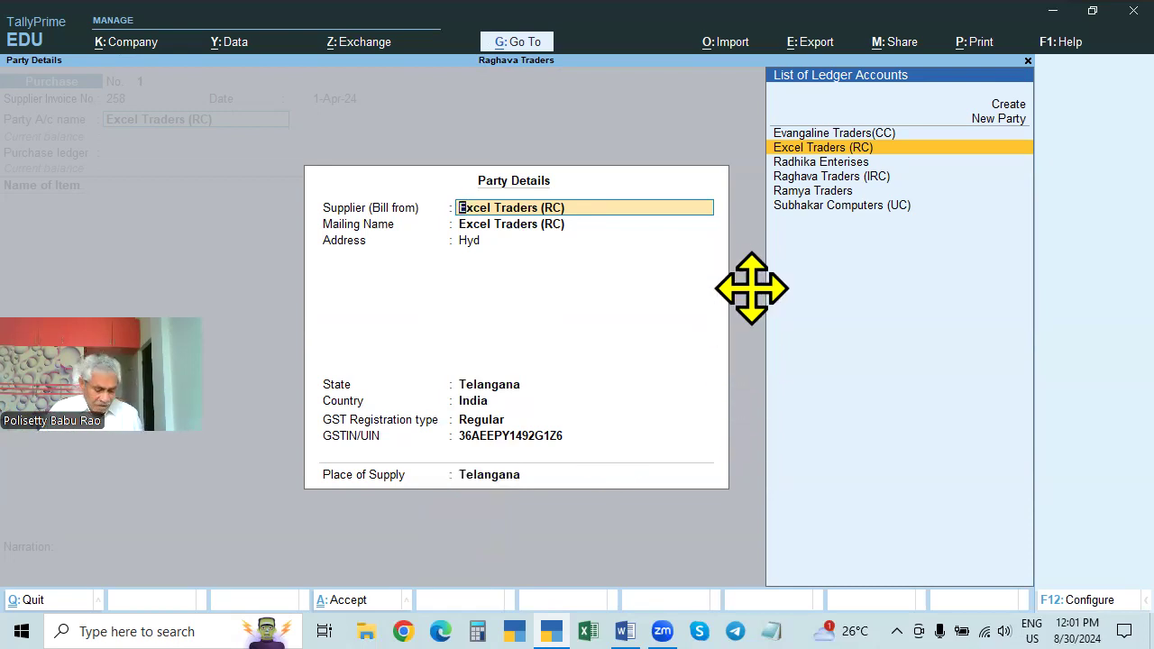
key(ctrl+a)
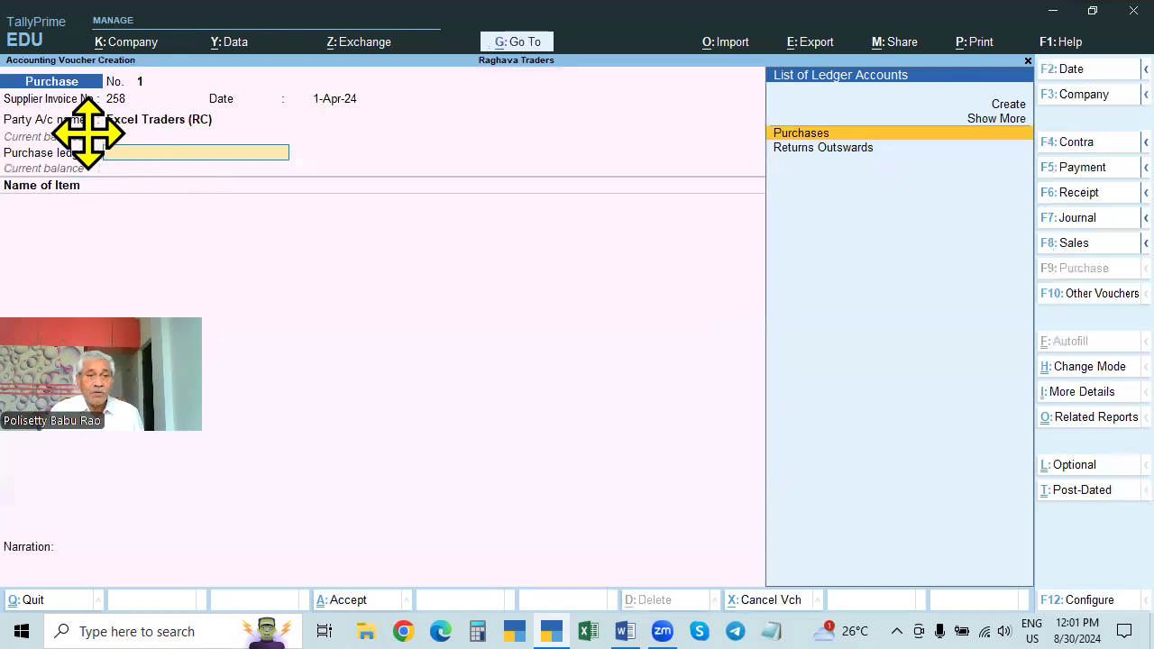
click(821, 133)
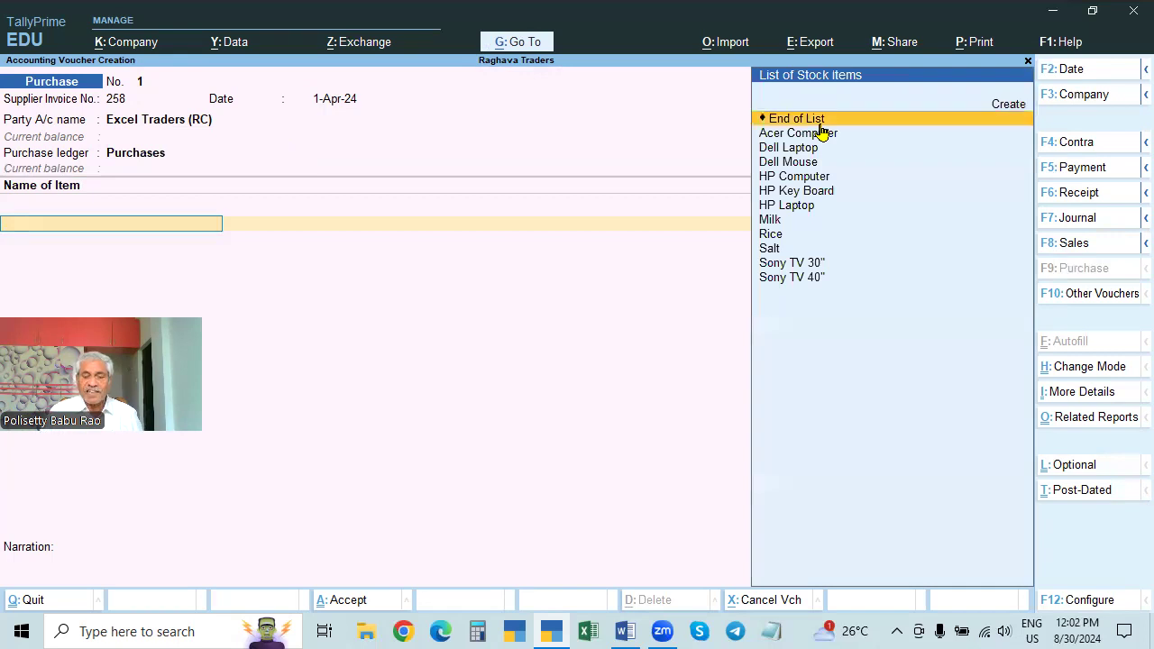
- Add the stock item Acer Computer with quantity 10 Pcs and rate 28,000
key(Down)
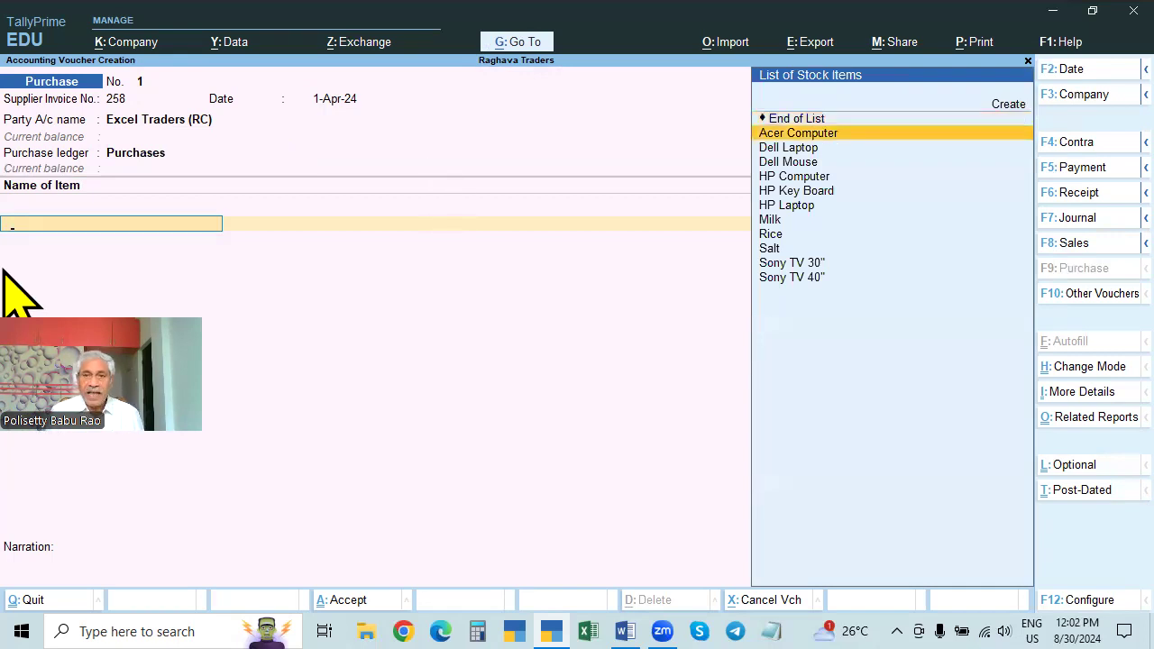
key(Return)
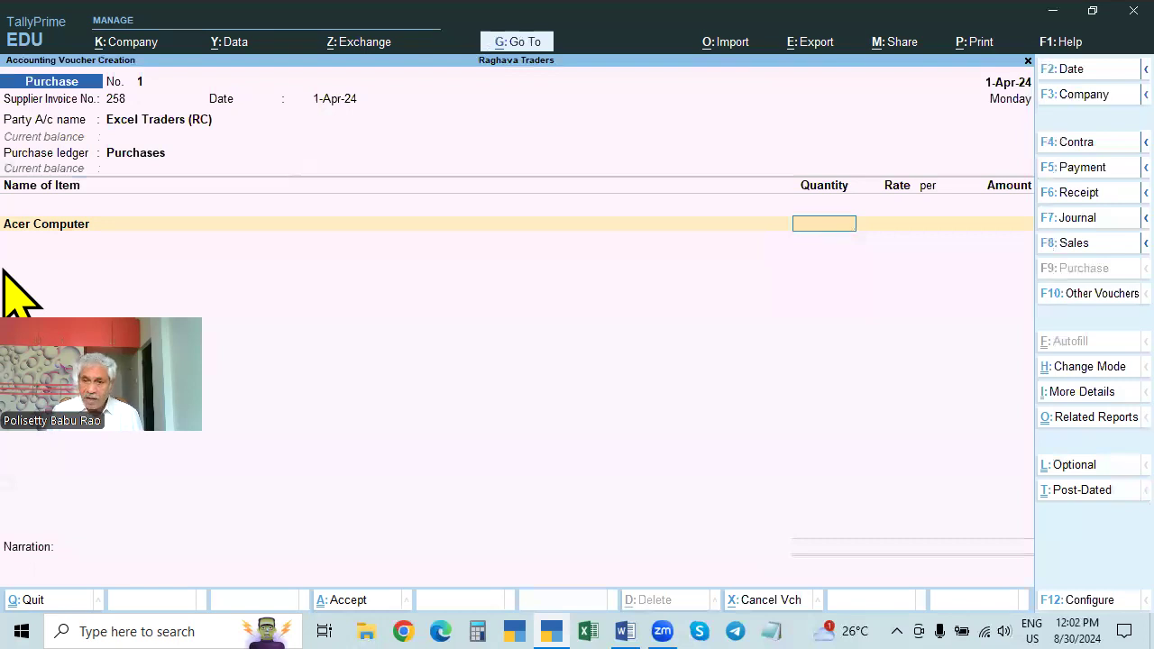
text(10)
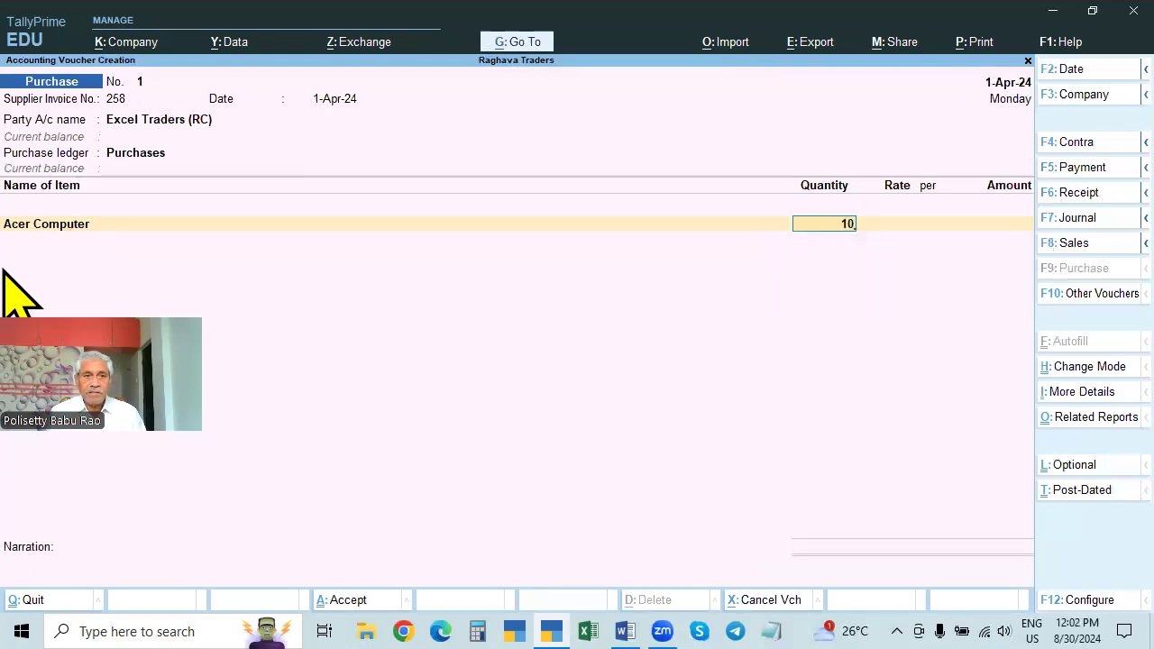
key(Return)
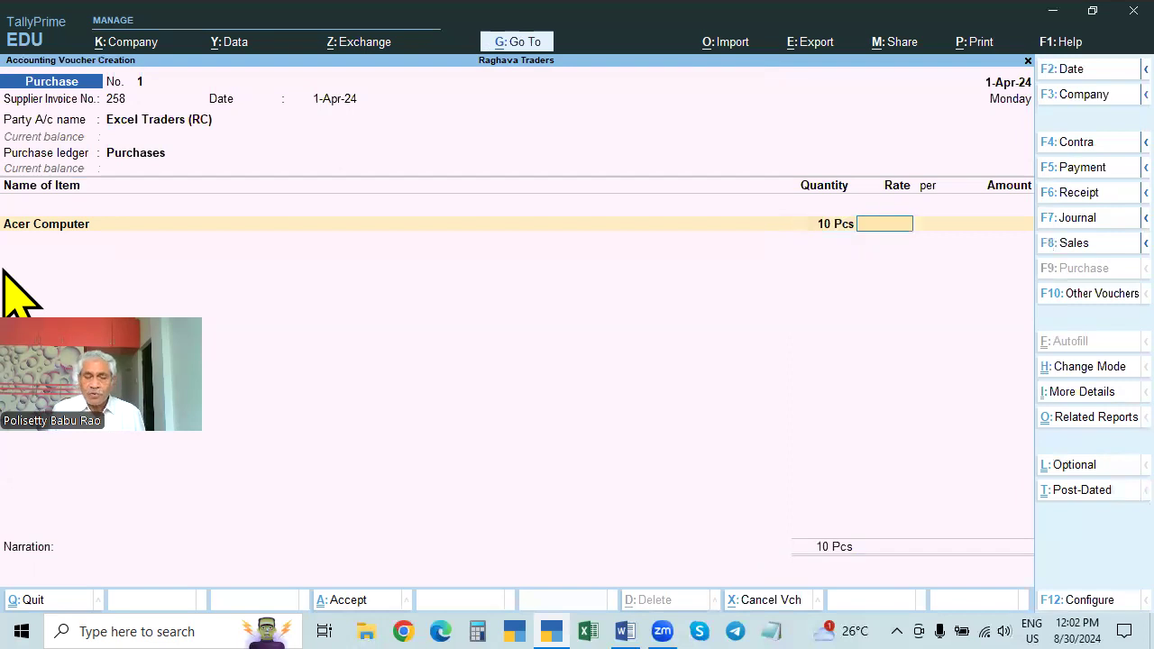
text(28,00)
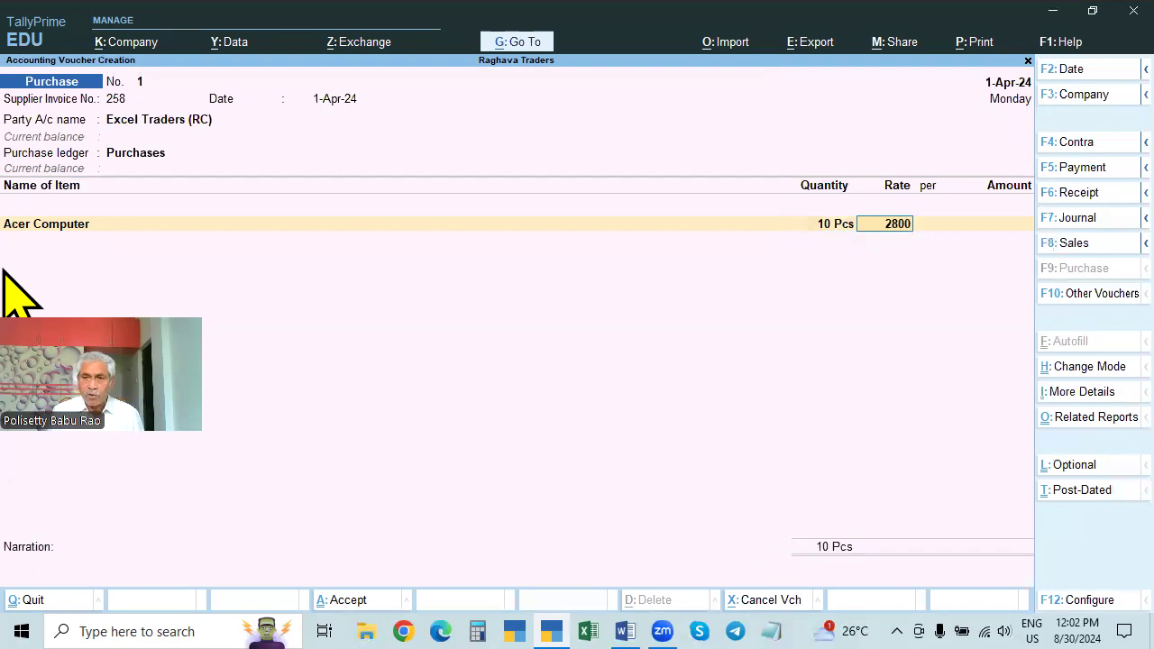
text(0)
key(Return)
key(Return)
key(Return)
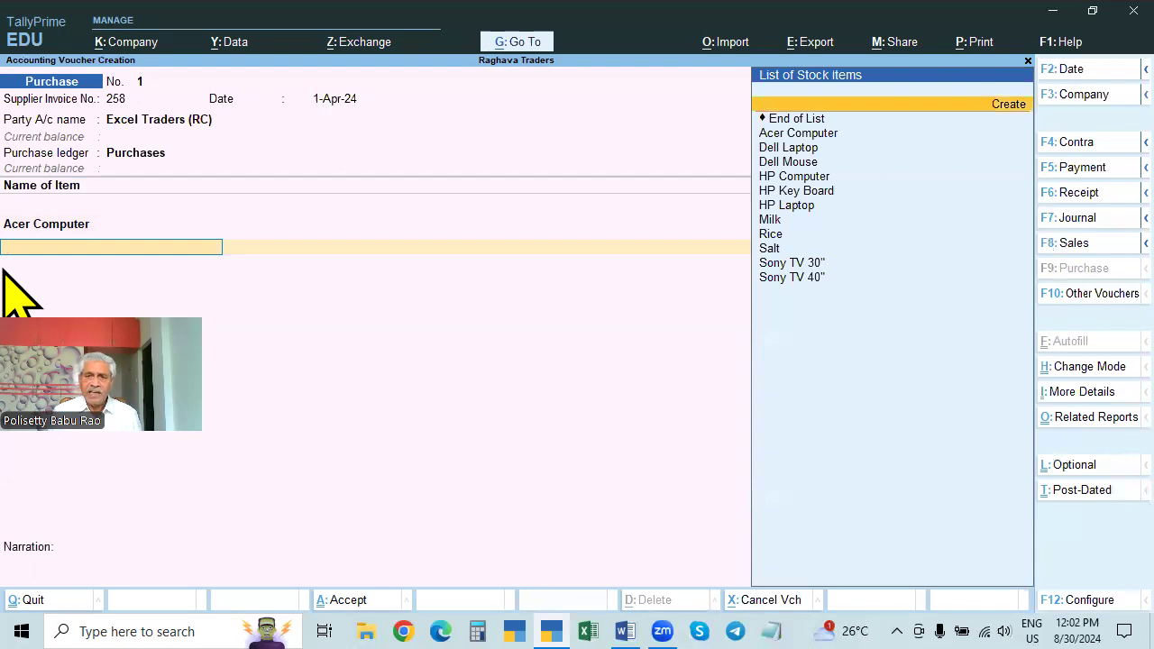
- End the stock item list after Acer Computer and add the CGST ledger with its calculated amount to the purchase voucher
key(Return)
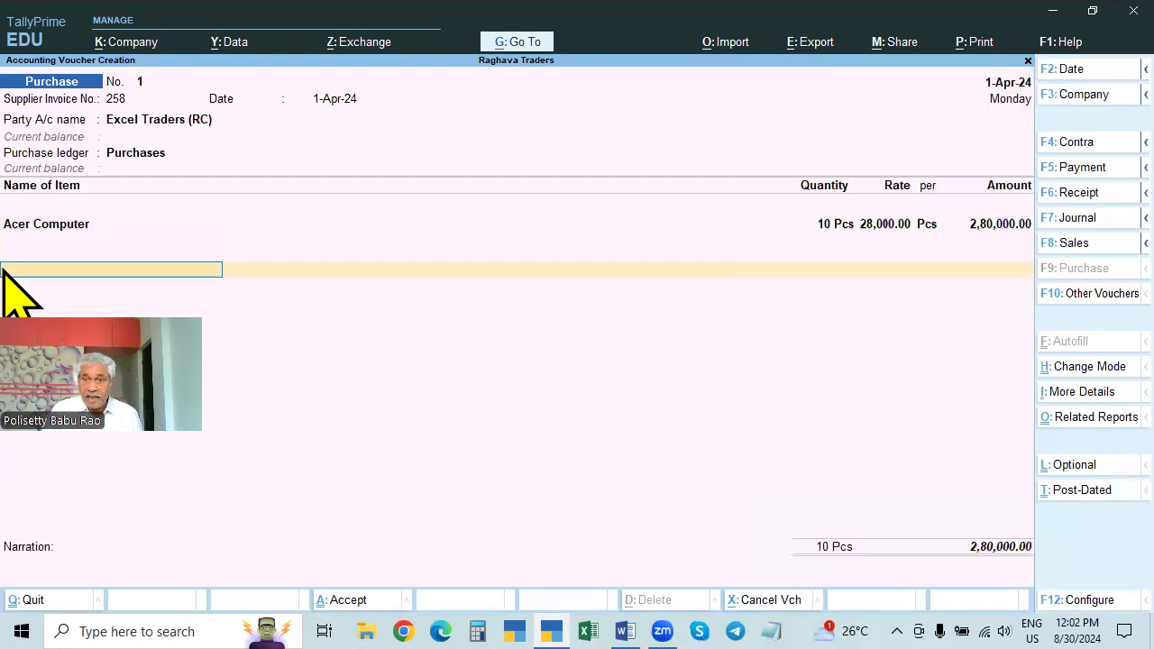
double_click(1000, 220)
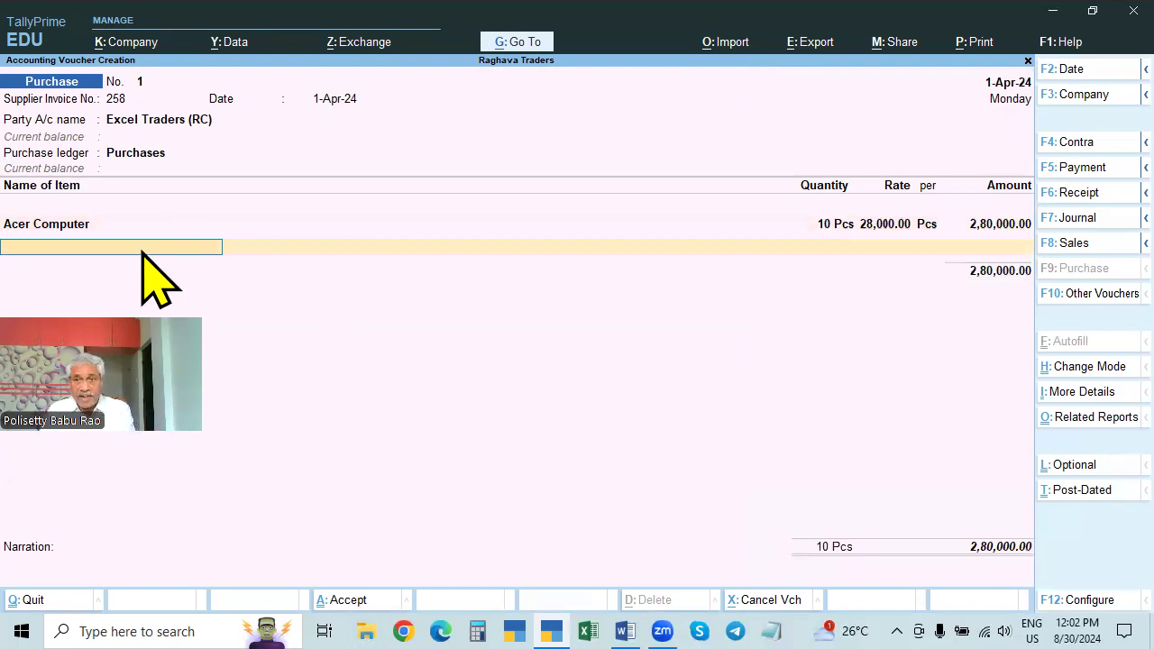
key(Return)
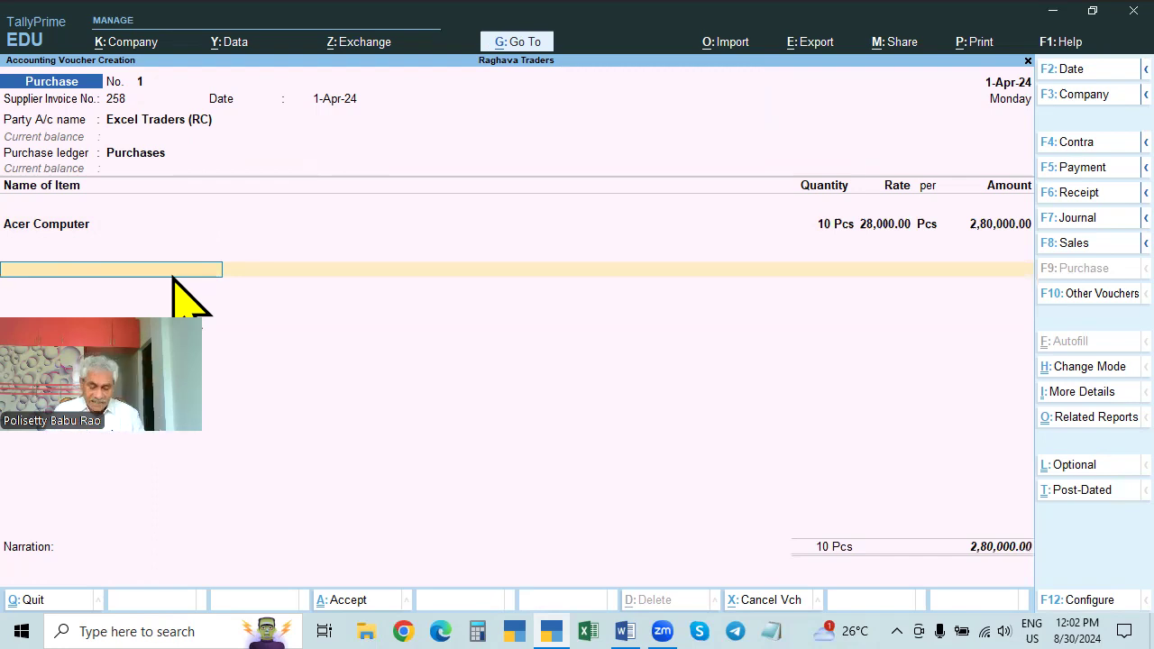
text(CG)
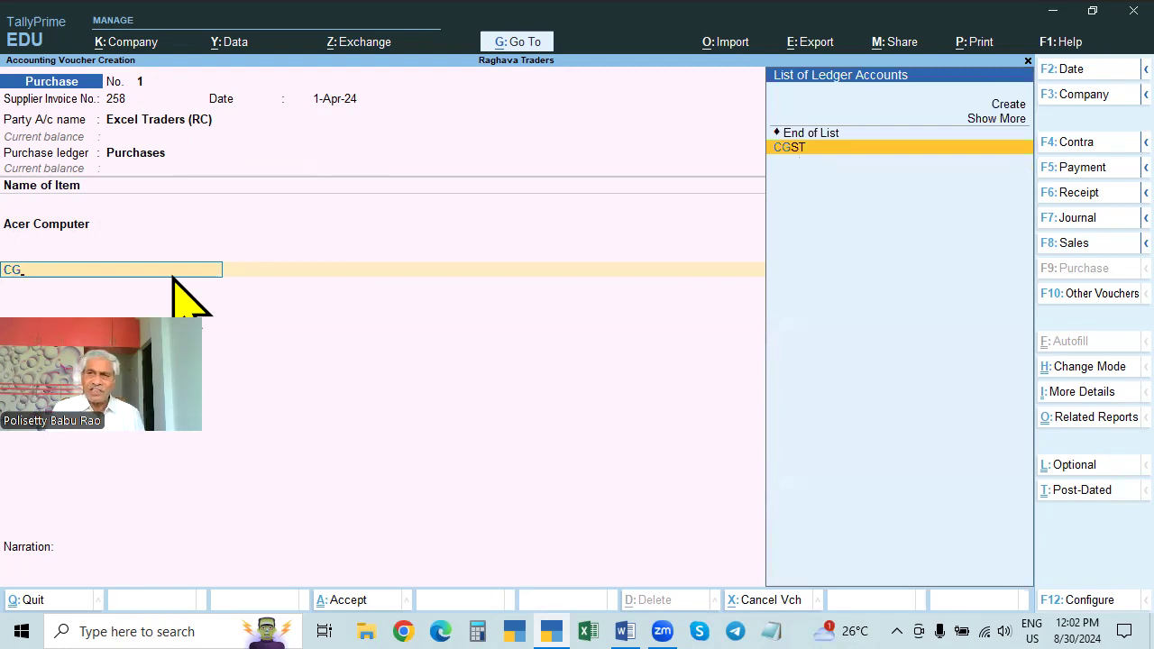
key(Return)
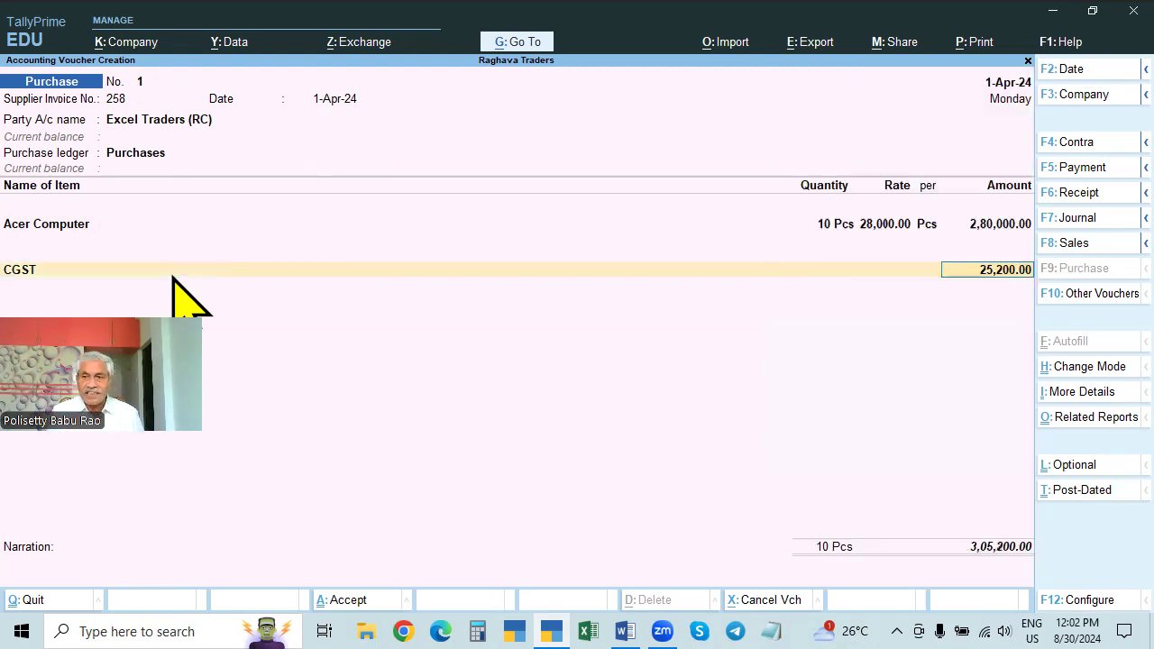
key(Return)
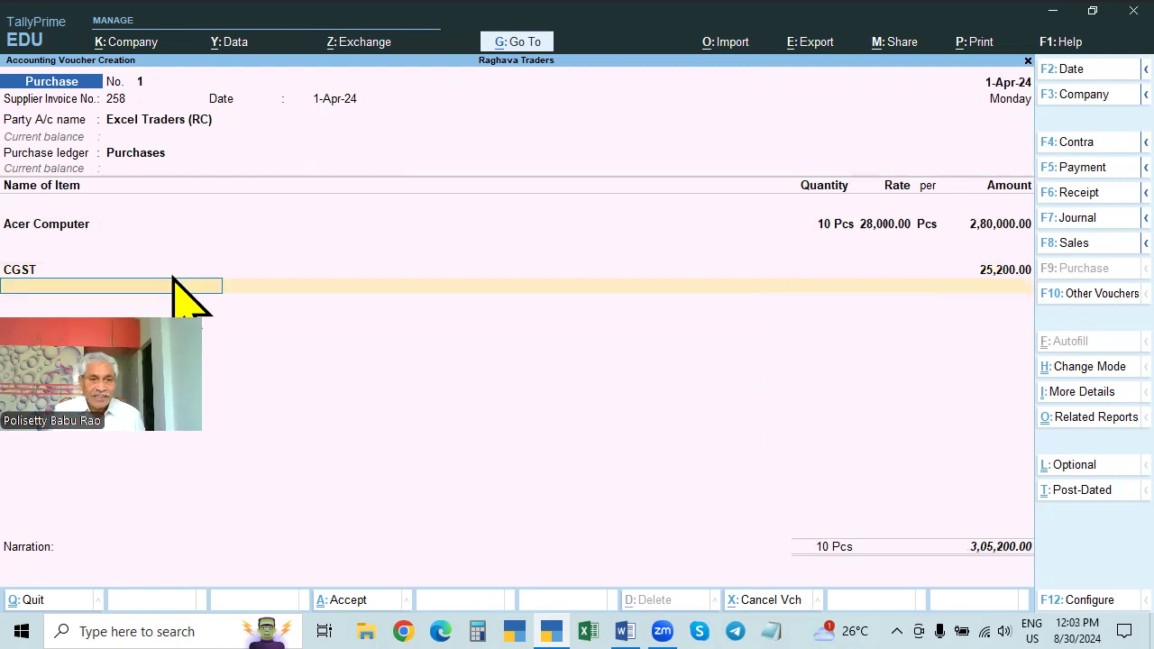
- Add the SGST ledger with its calculated amount below the CGST line of the purchase voucher
text(CG)
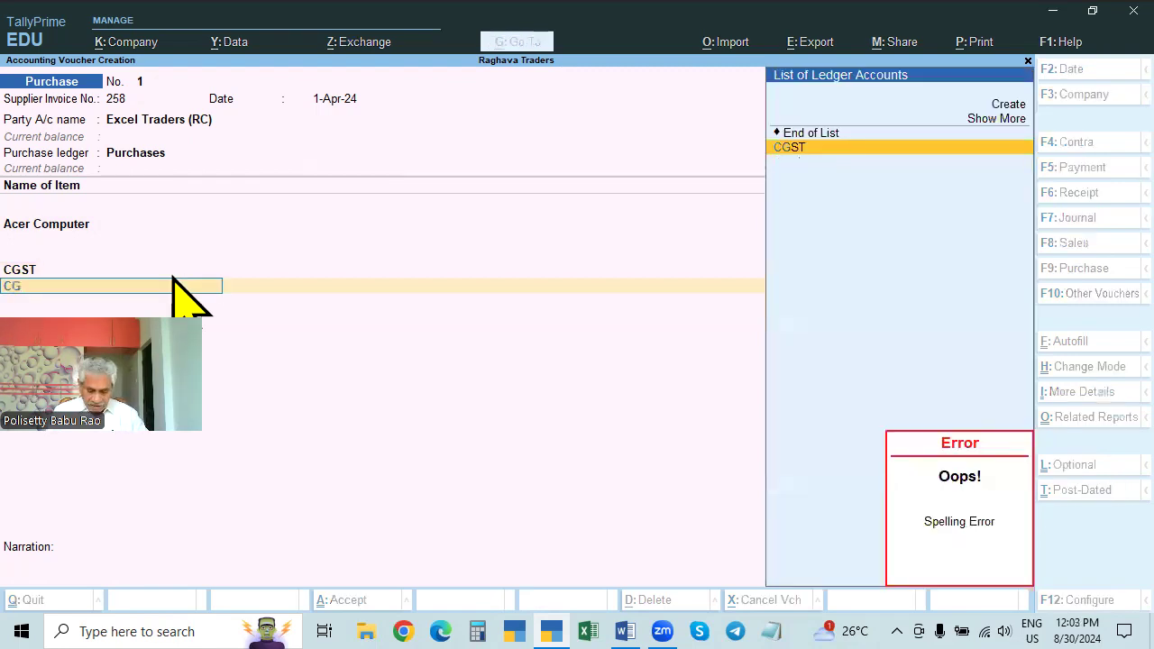
key(BackSpace)
key(BackSpace)
text(SG)
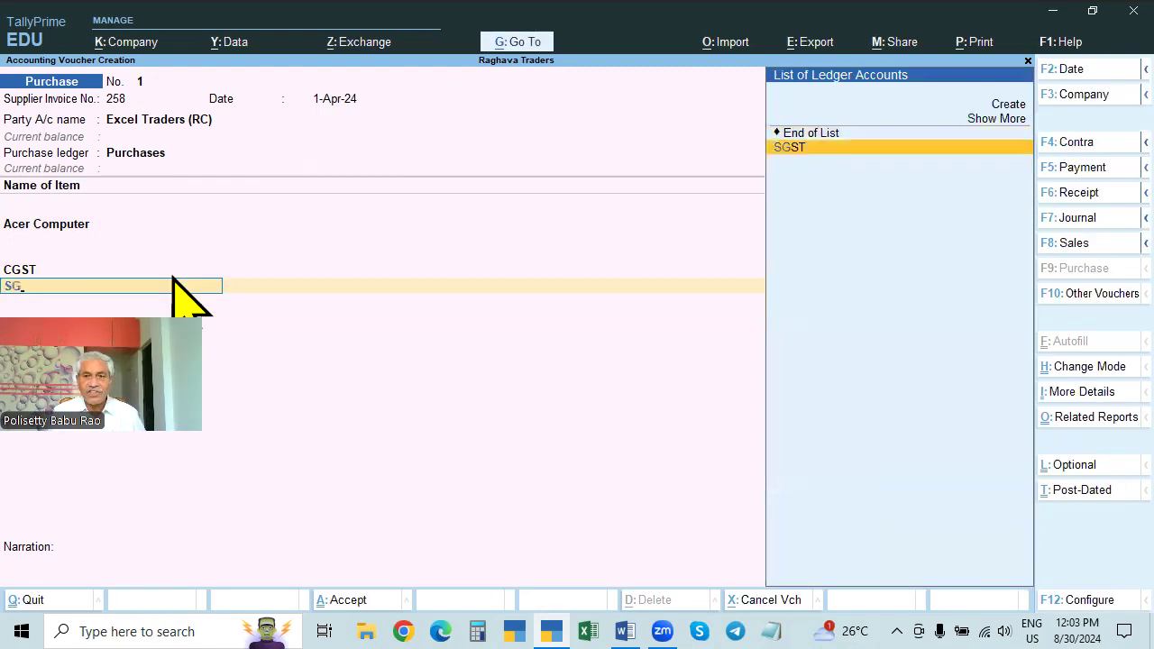
key(Return)
key(Return)
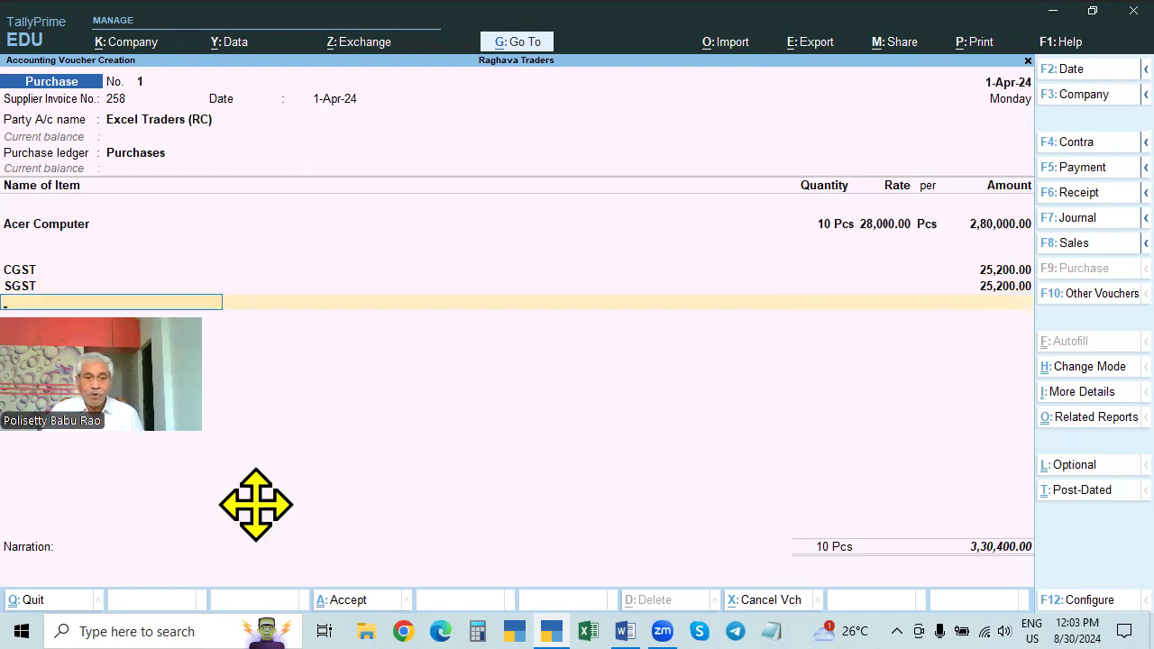
- Switch to Calculator, compute 9% of 280000 to check the tax amount, and close Calculator
drag(141, 390, 256, 505)
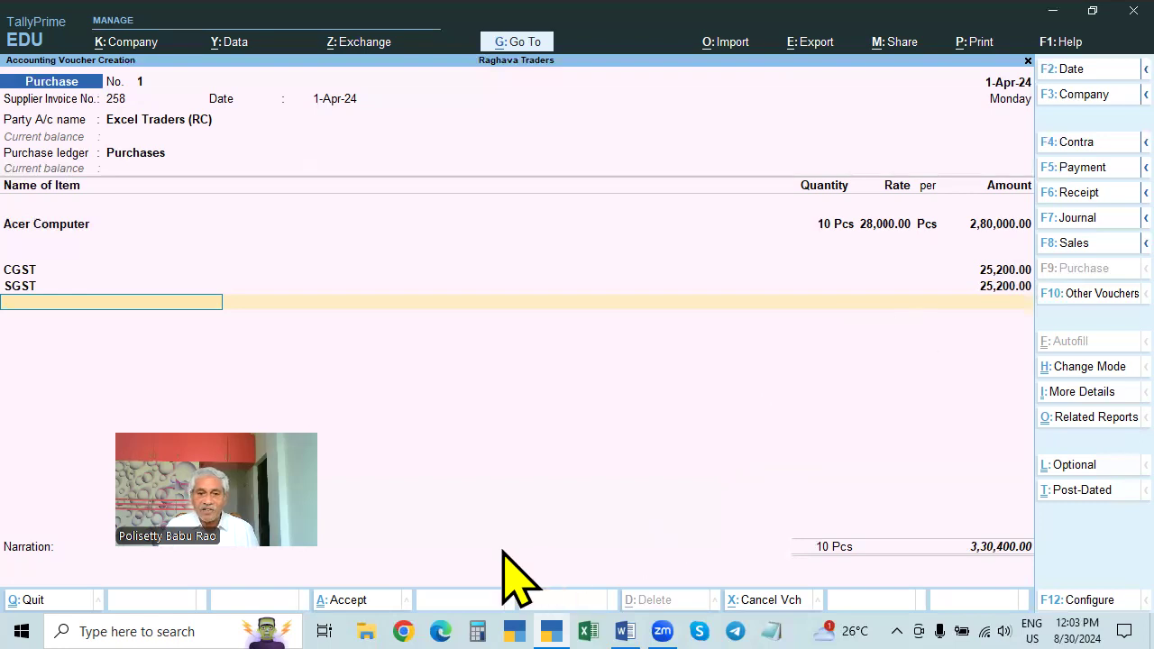
click(477, 631)
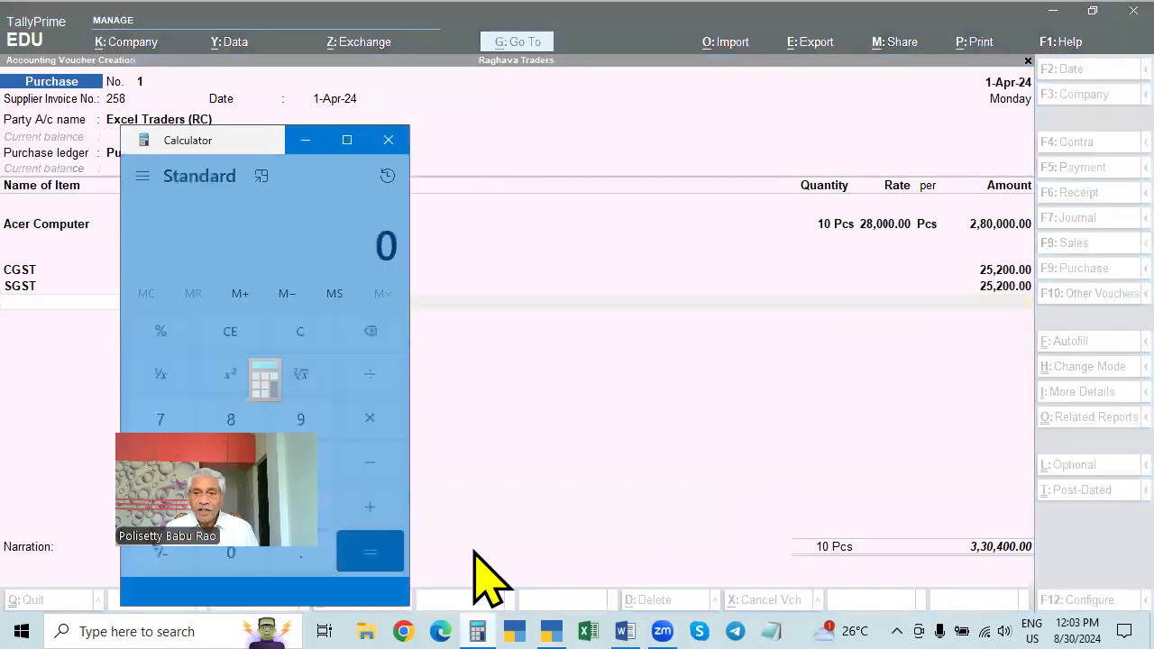
text(28)
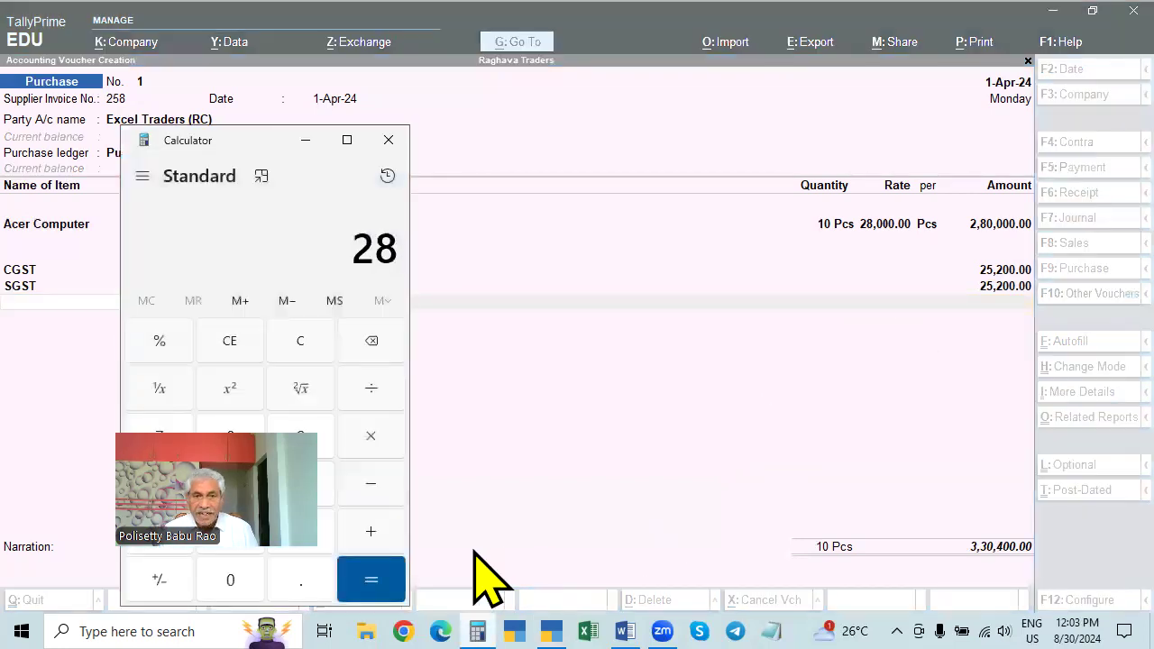
text(0000*9)
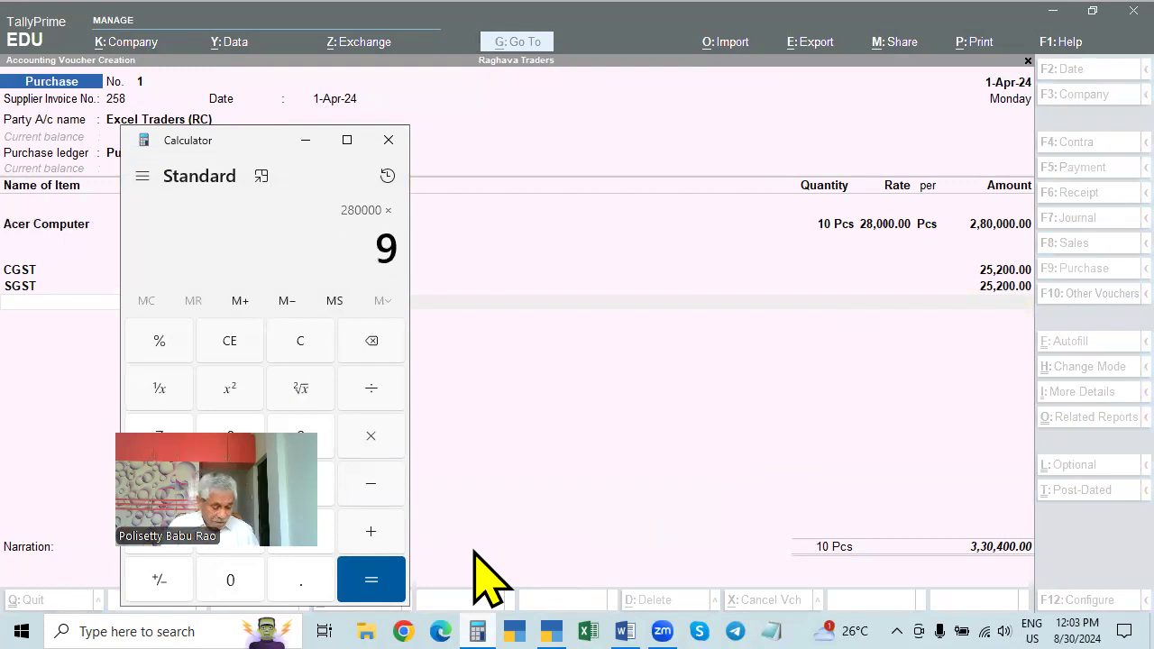
key(shift+5)
key(Return)
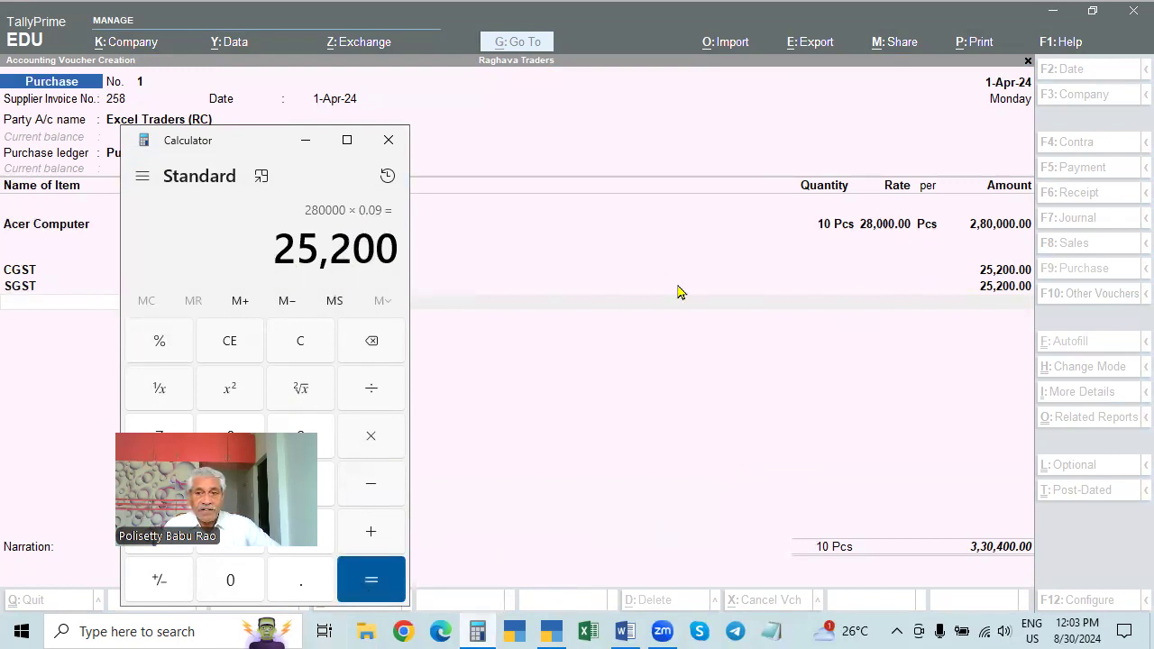
click(388, 140)
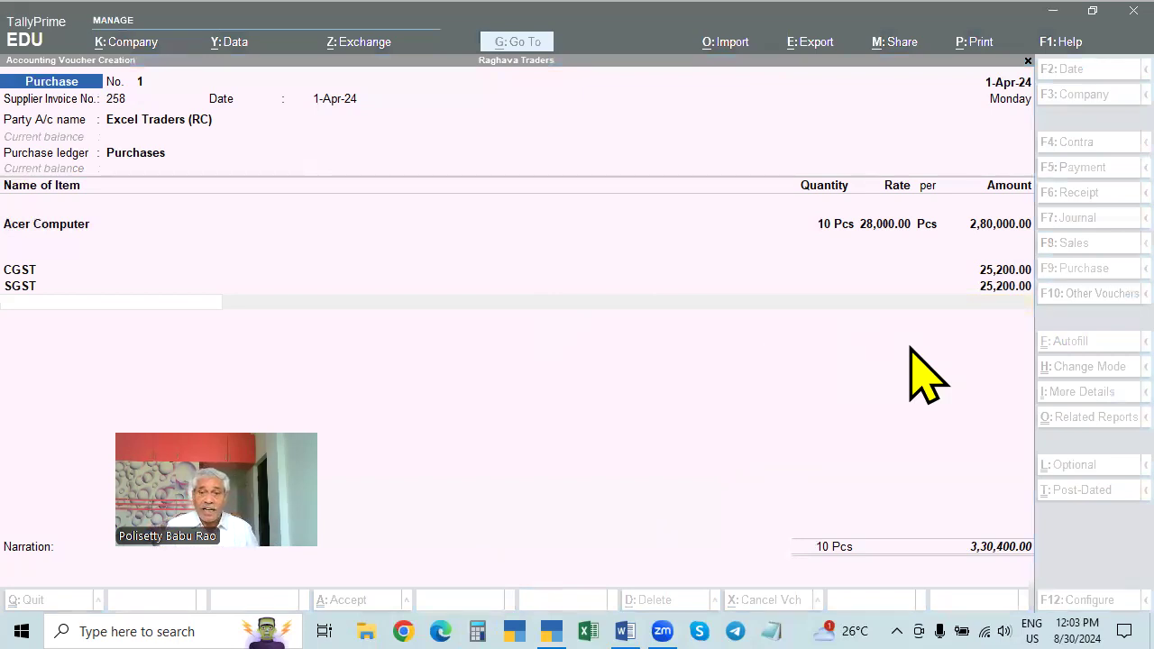
- Return to the purchase voucher and finish the tax ledger entries, moving on to the voucher total
click(910, 349)
key(Return)
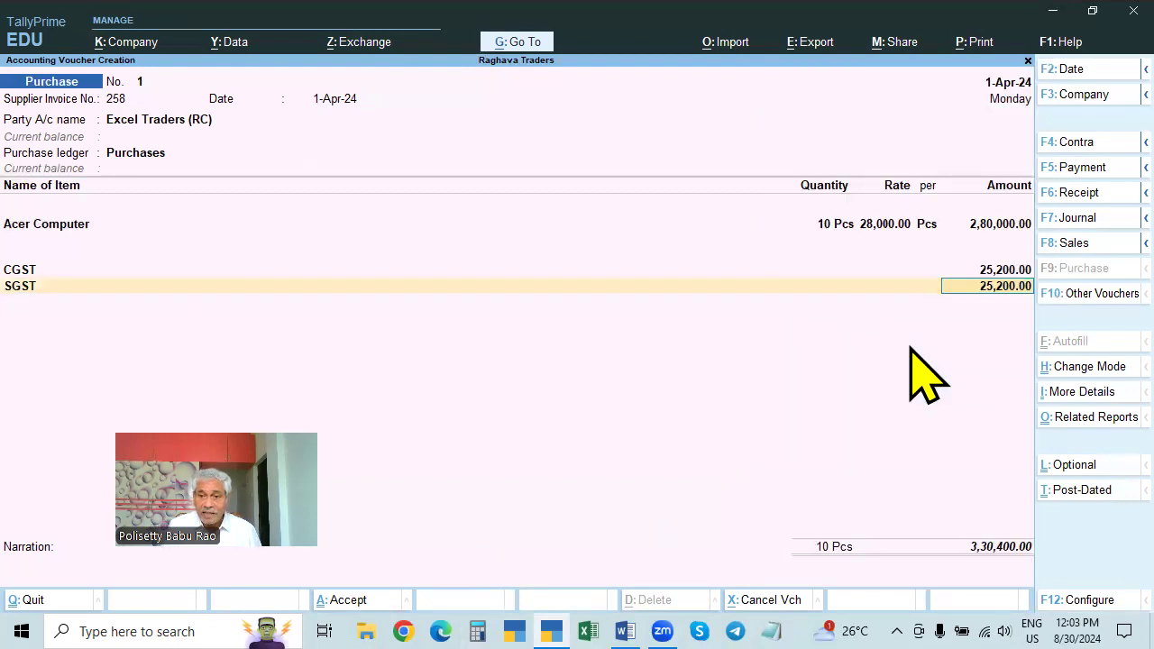
key(Return)
key(Return)
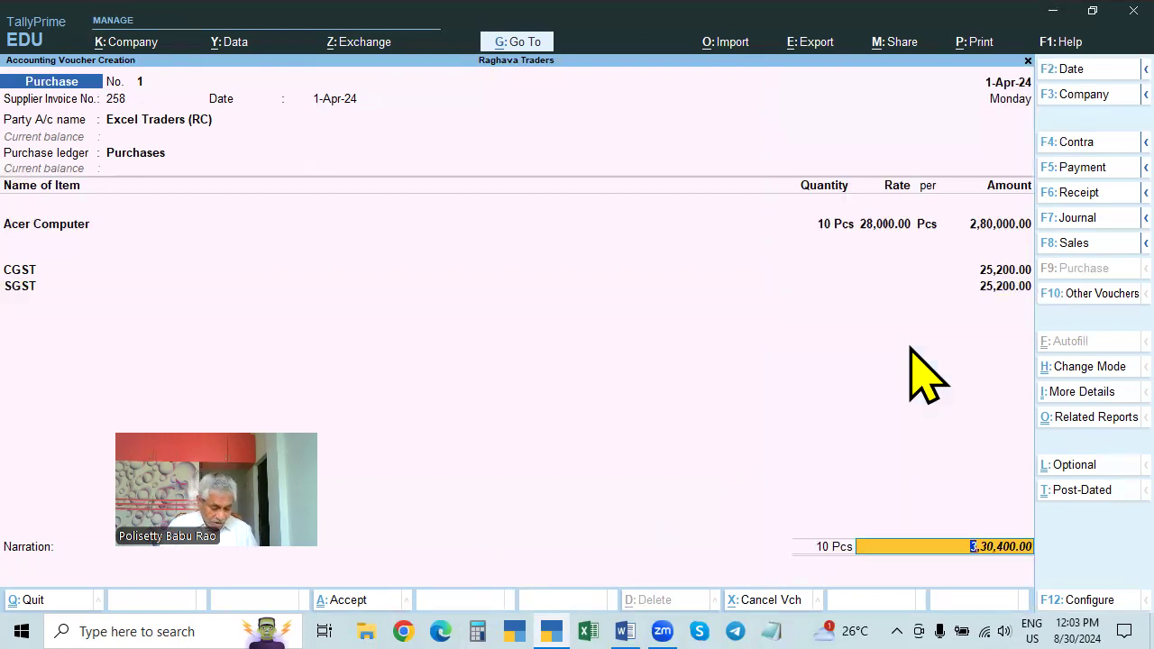
- View the list of related reports available for the purchase voucher, and return to the voucher
click(1087, 394)
key(Escape)
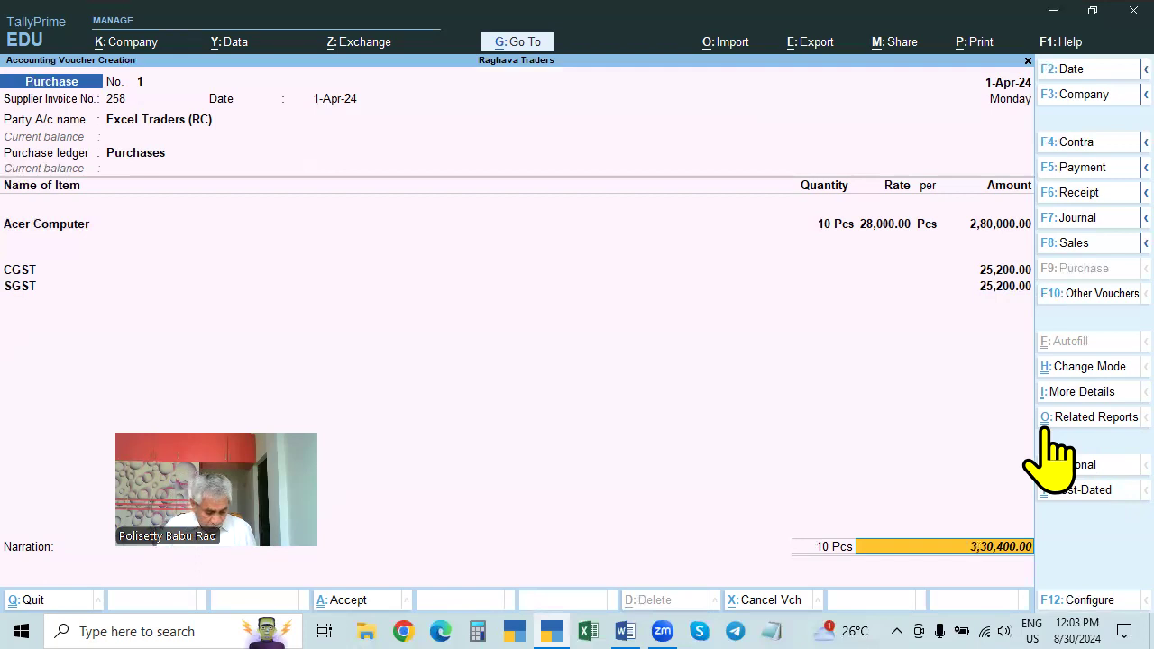
key(ctrl)
click(1048, 421)
key(Escape)
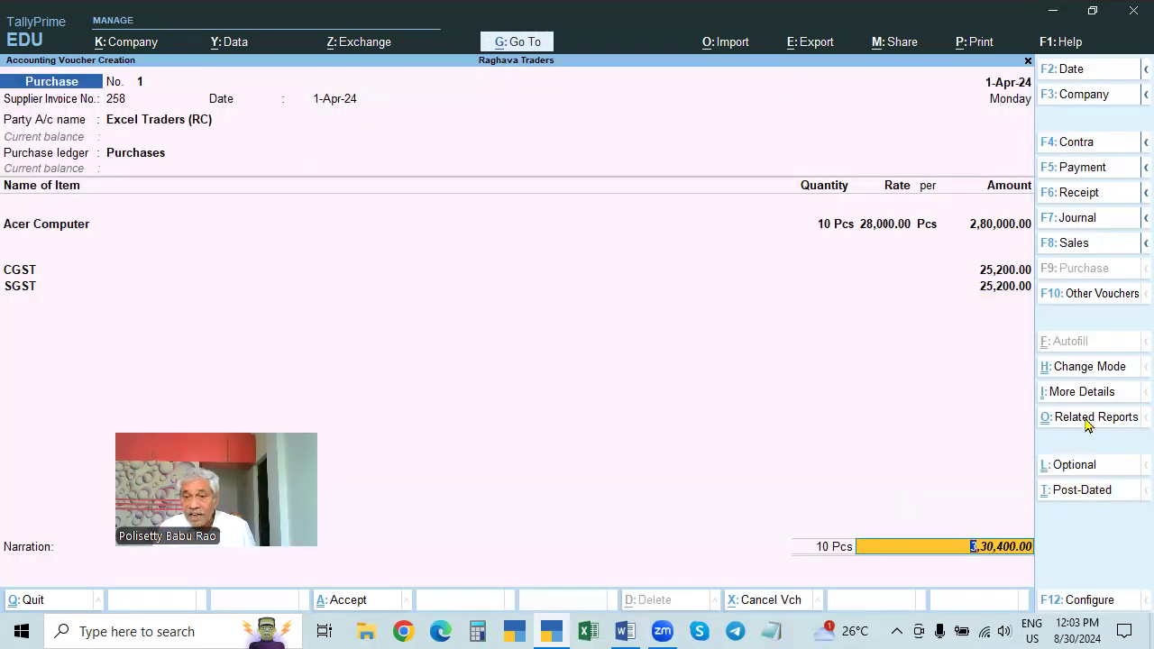
click(1087, 422)
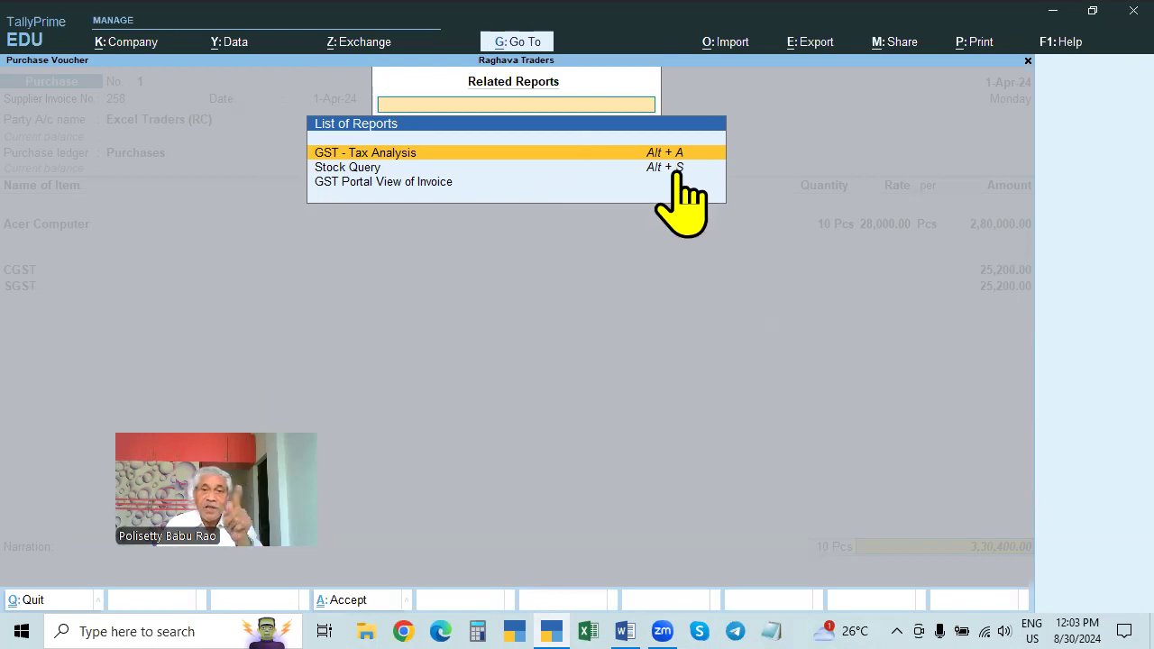
key(Escape)
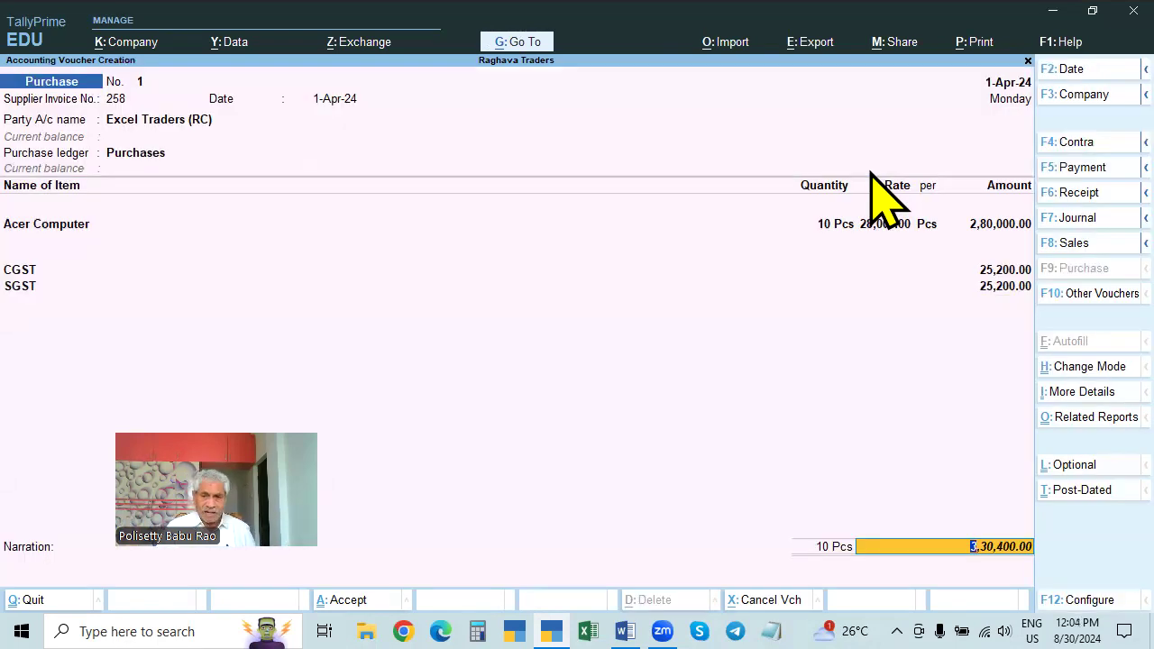
- Examine the GST tax analysis of the purchase voucher in condensed and detailed form, ending with the detailed tax breakup
key(alt+a)
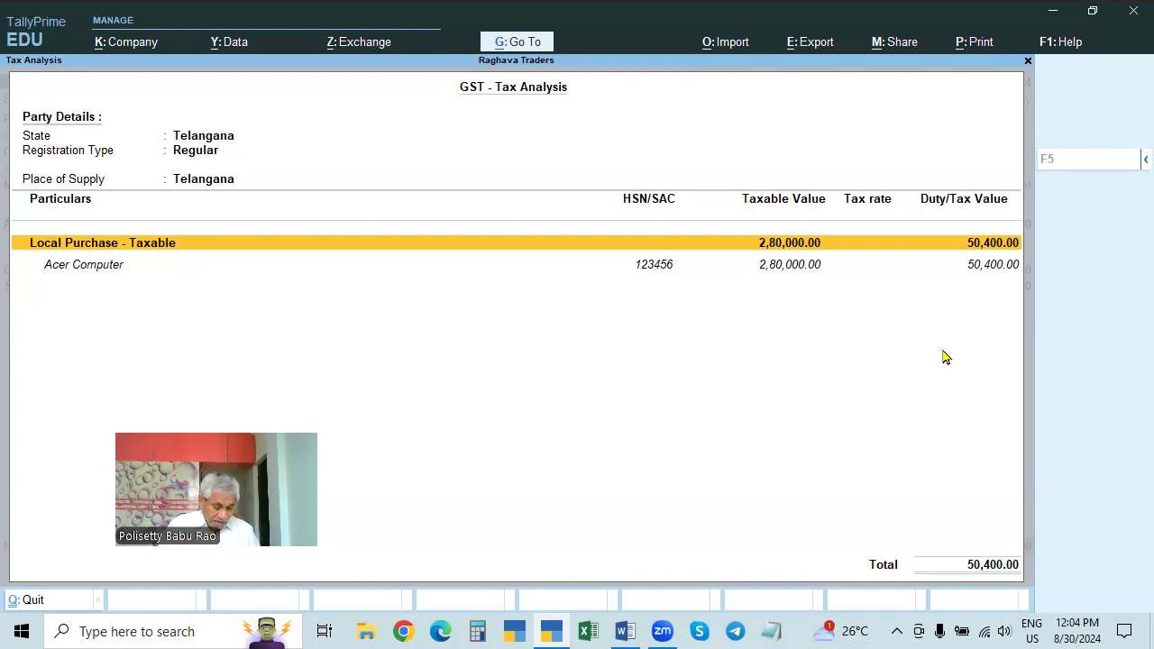
key(alt+F5)
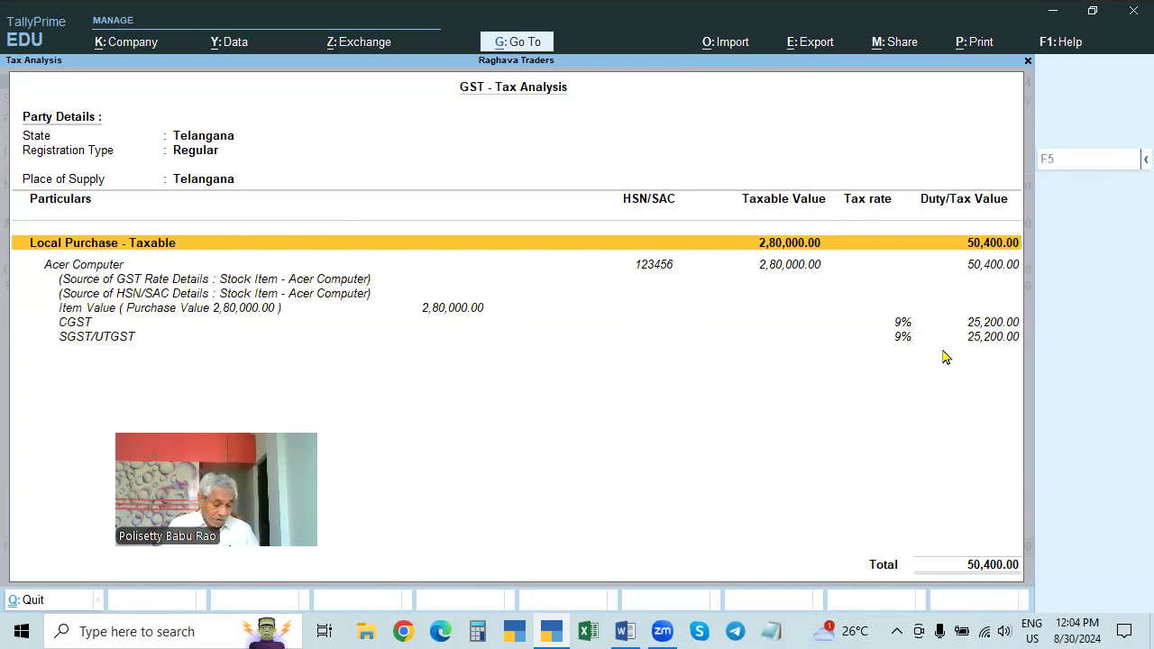
key(alt+F5)
key(alt+F5)
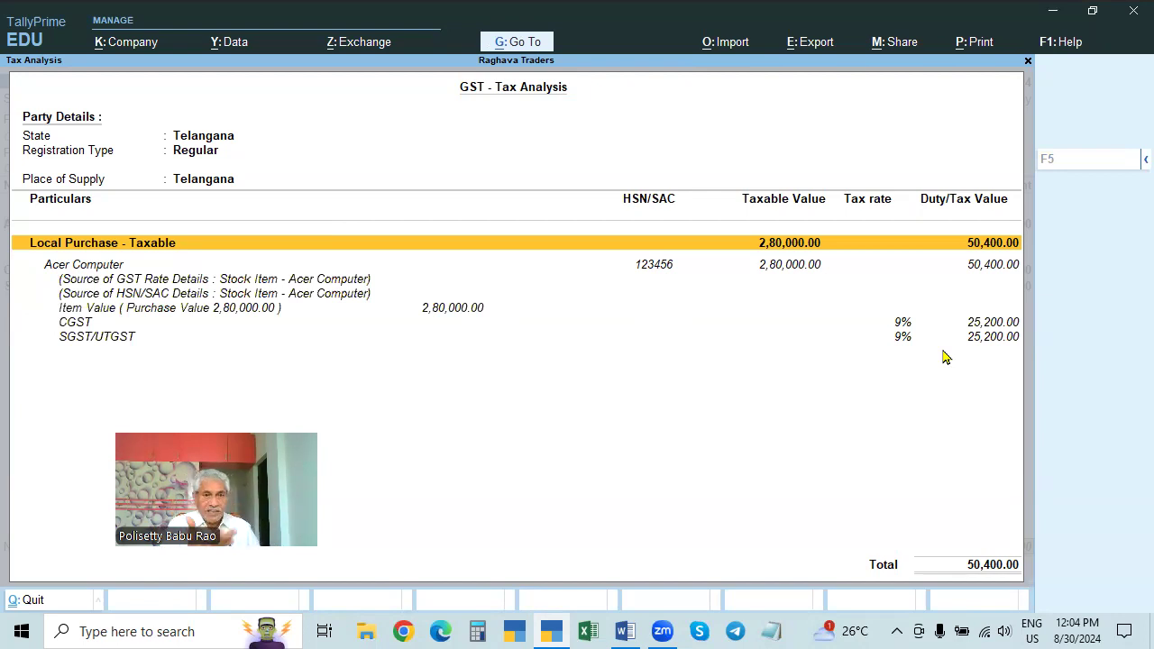
key(alt+F5)
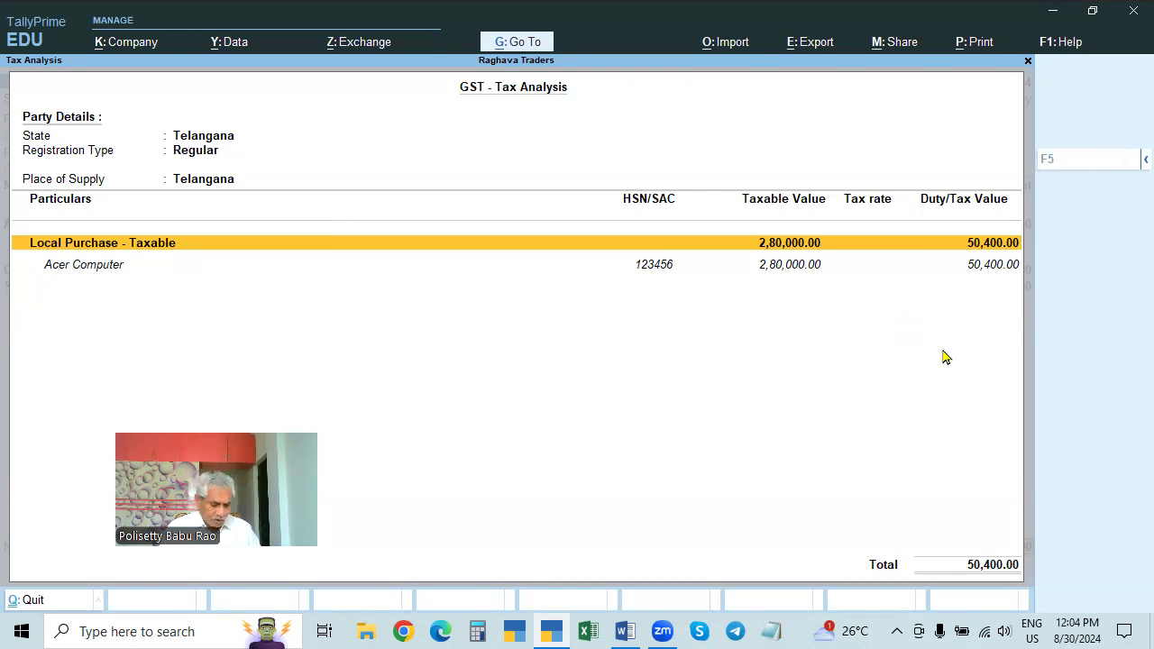
key(alt+F5)
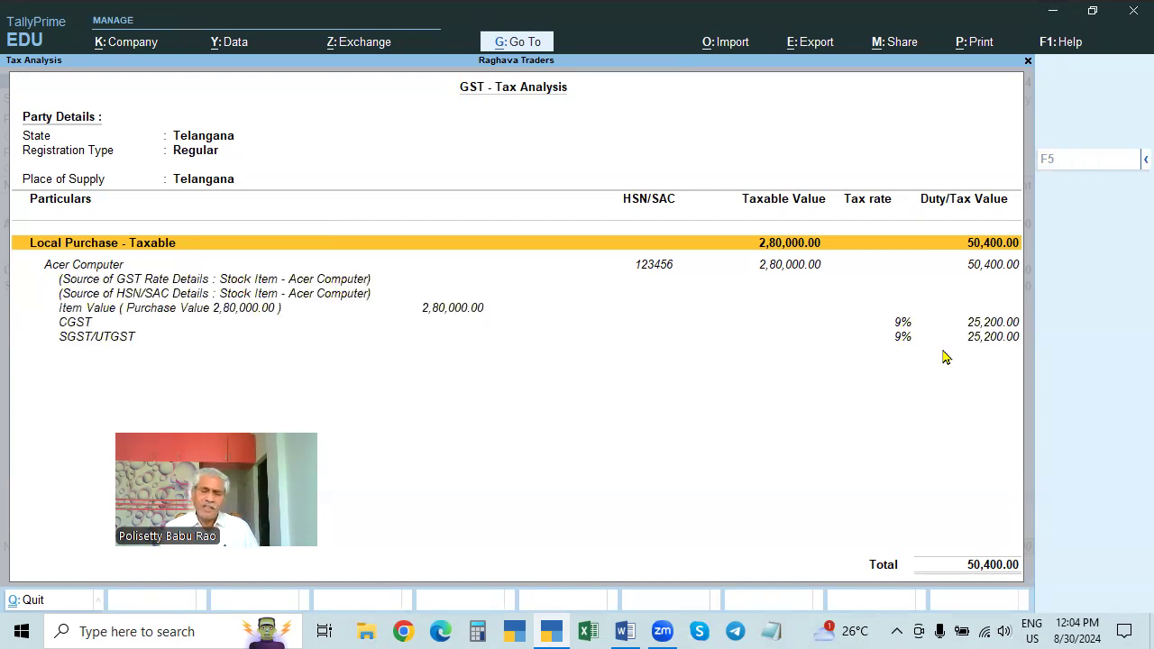
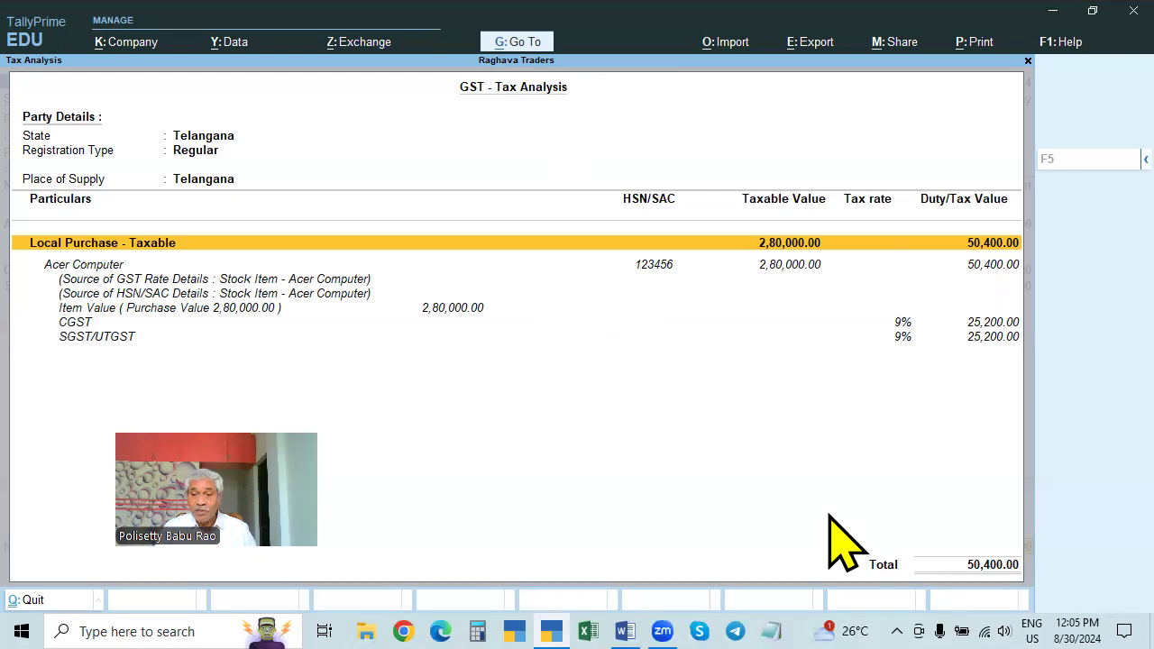
- Recheck the detailed CGST and SGST breakup of Acer Computer in the GST tax analysis, and return to the voucher
key(Escape)
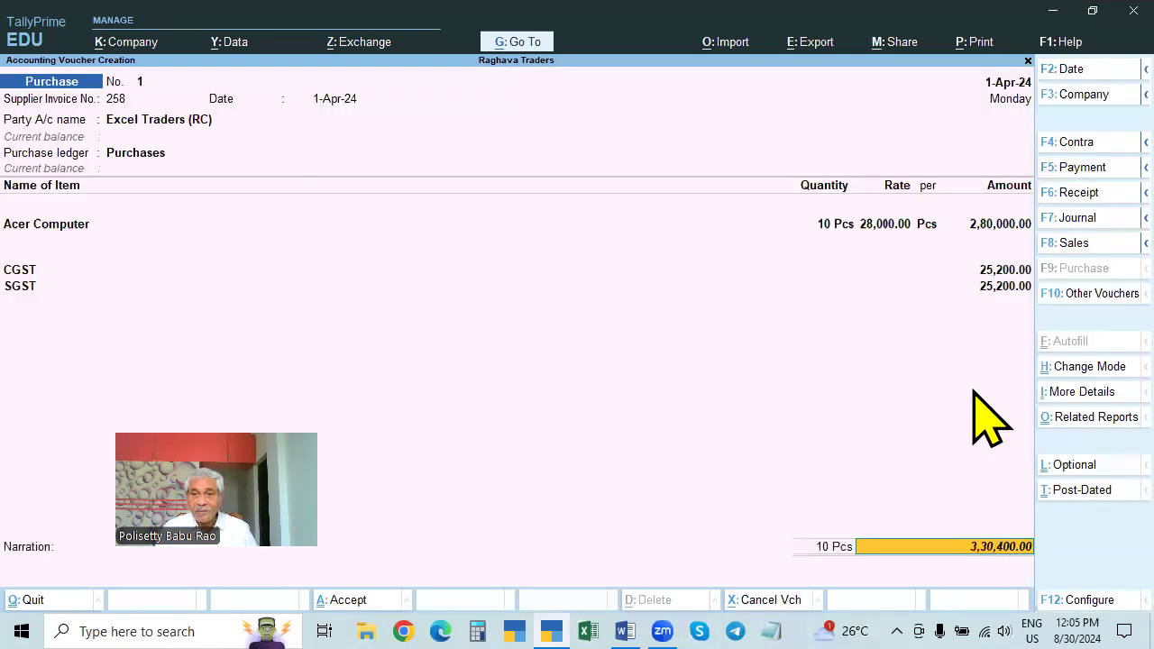
key(ctrl+o)
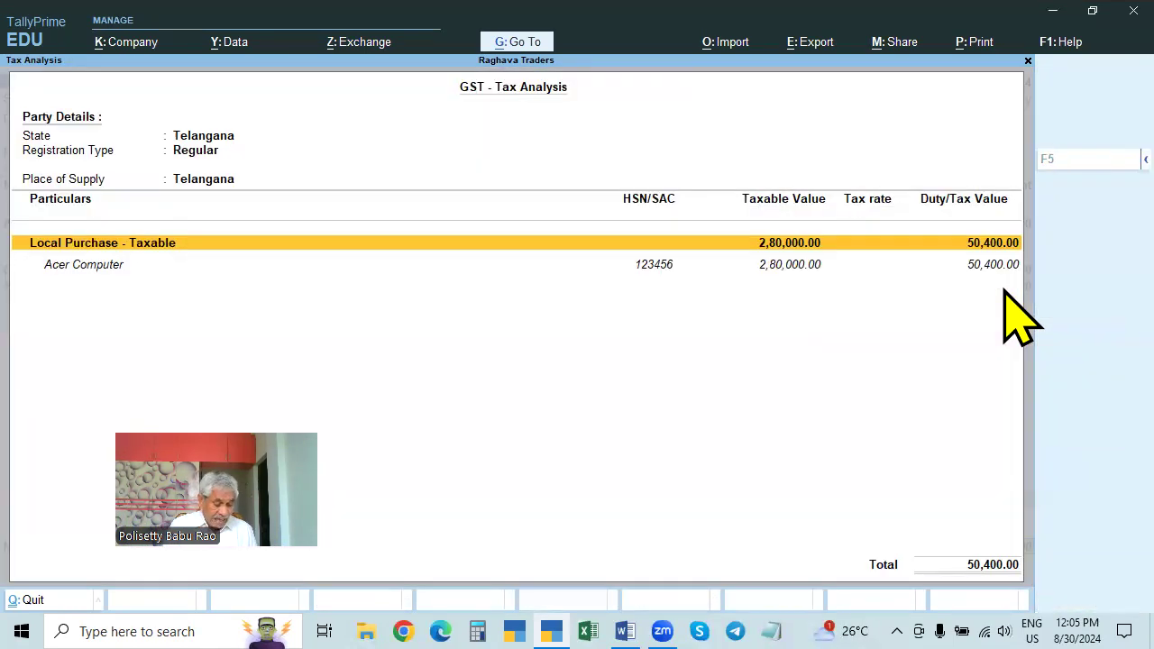
key(alt+F5)
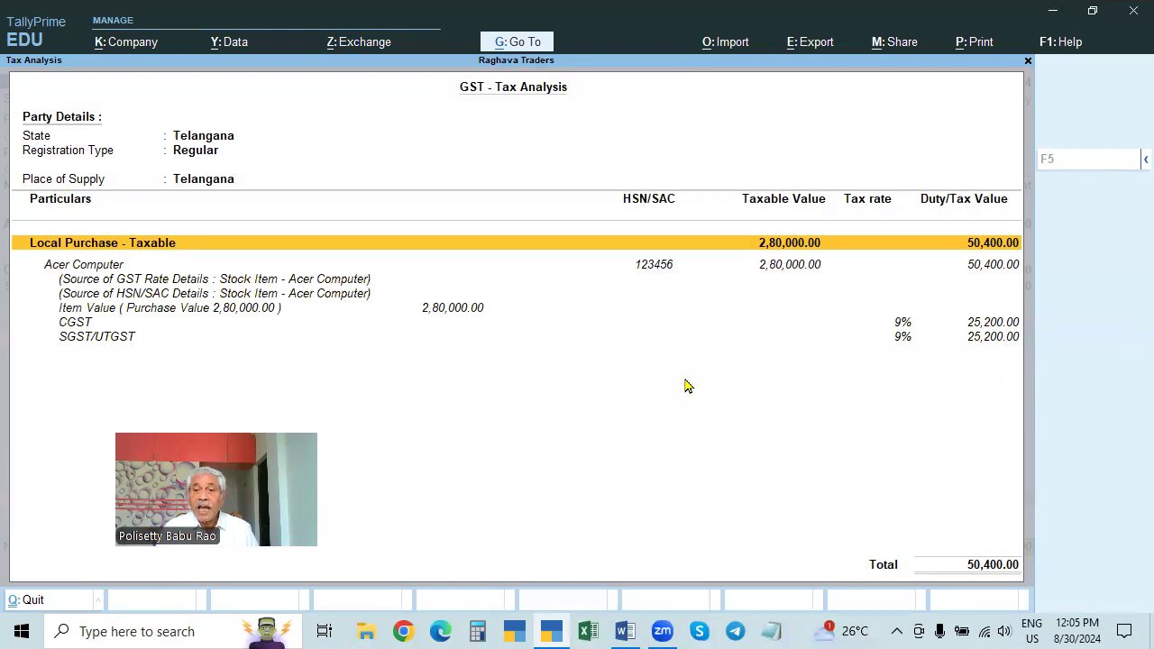
key(Escape)
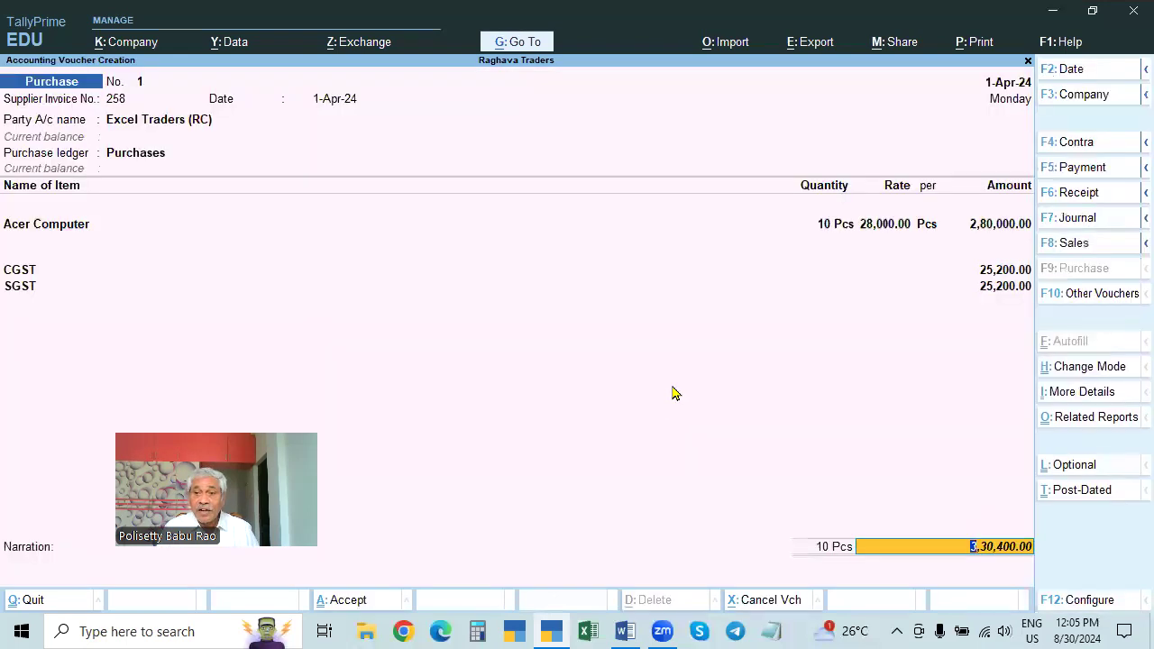
key(ctrl+o)
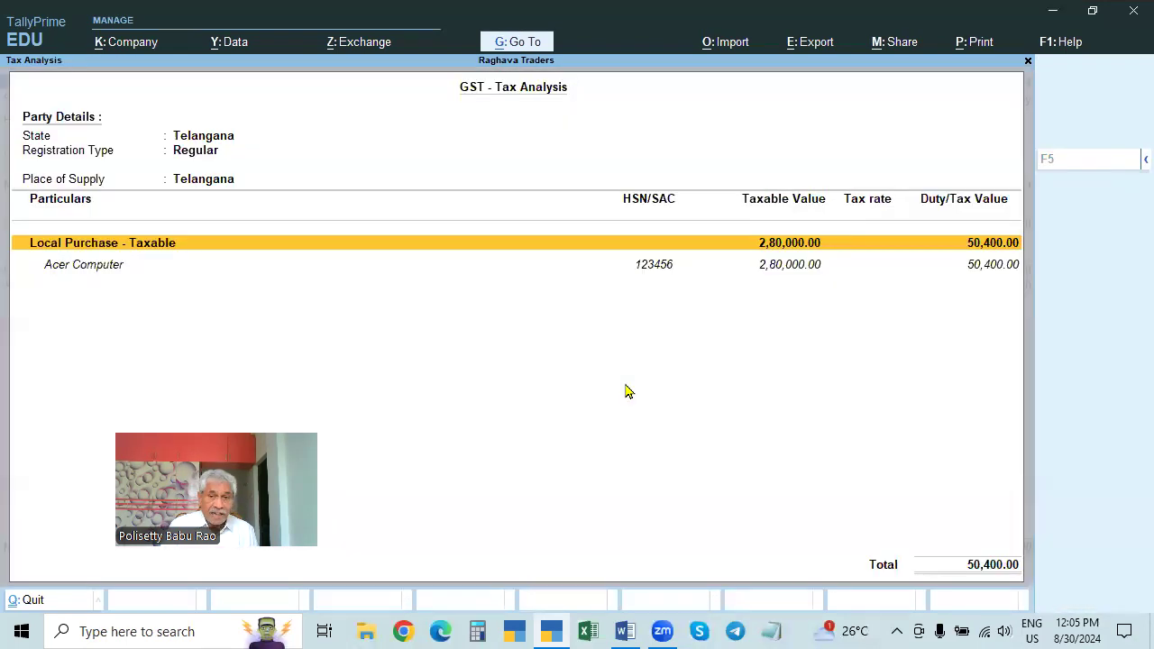
key(alt+F5)
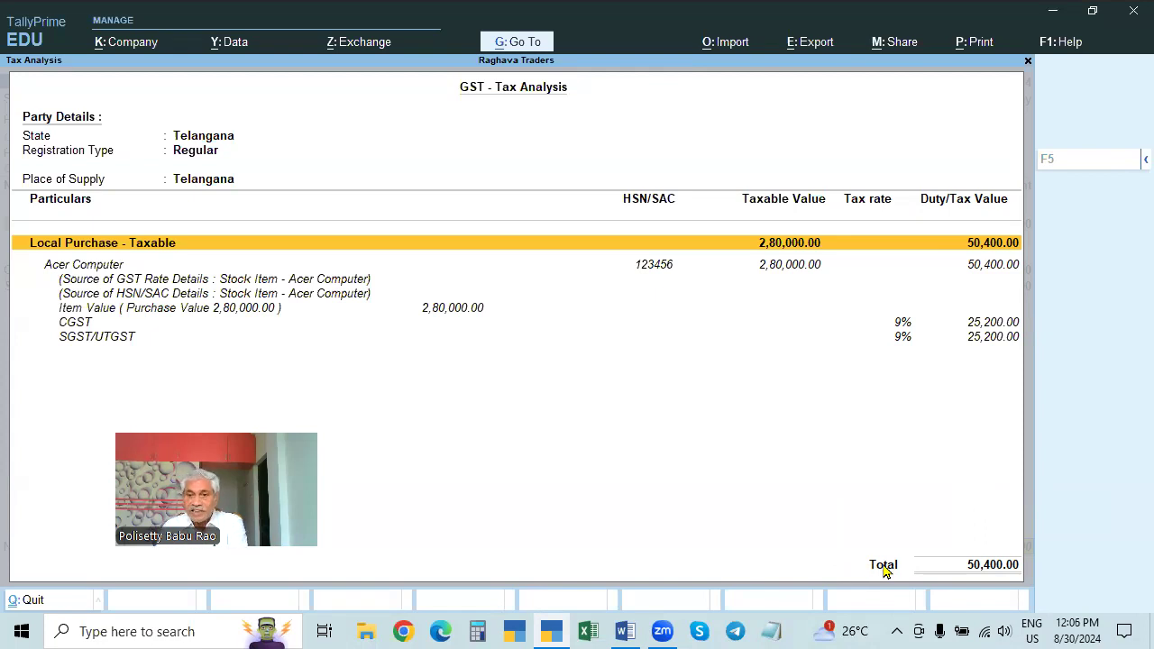
key(Escape)
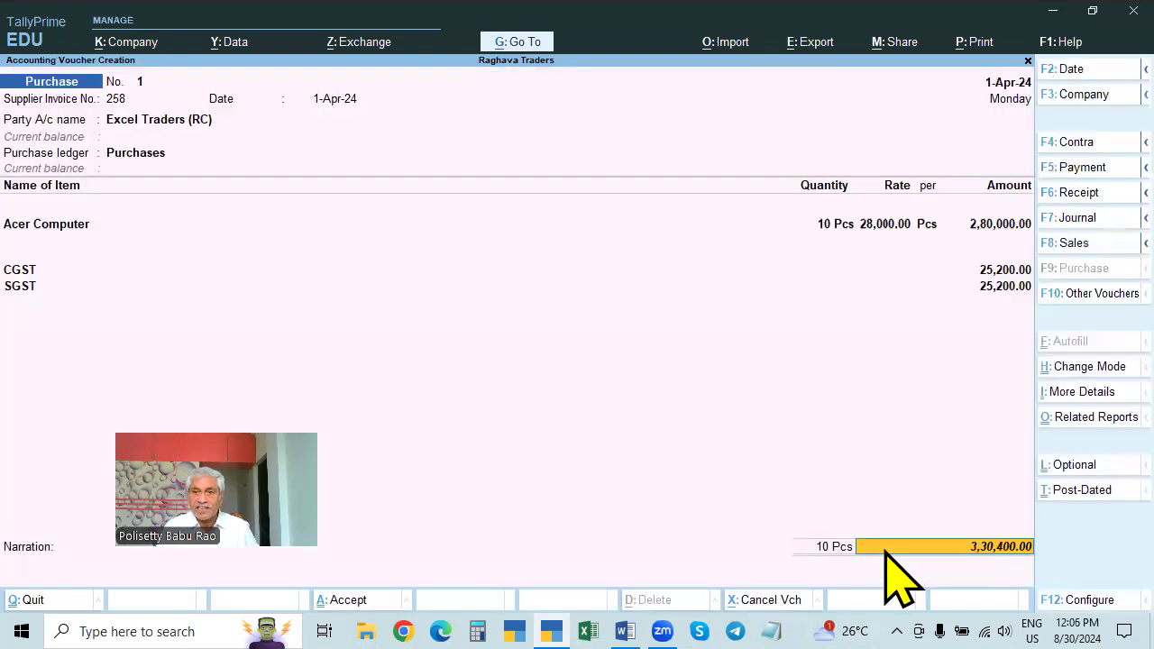
- Remove the SGST ledger line from the purchase voucher, leaving CGST as the only tax ledger
click(1016, 274)
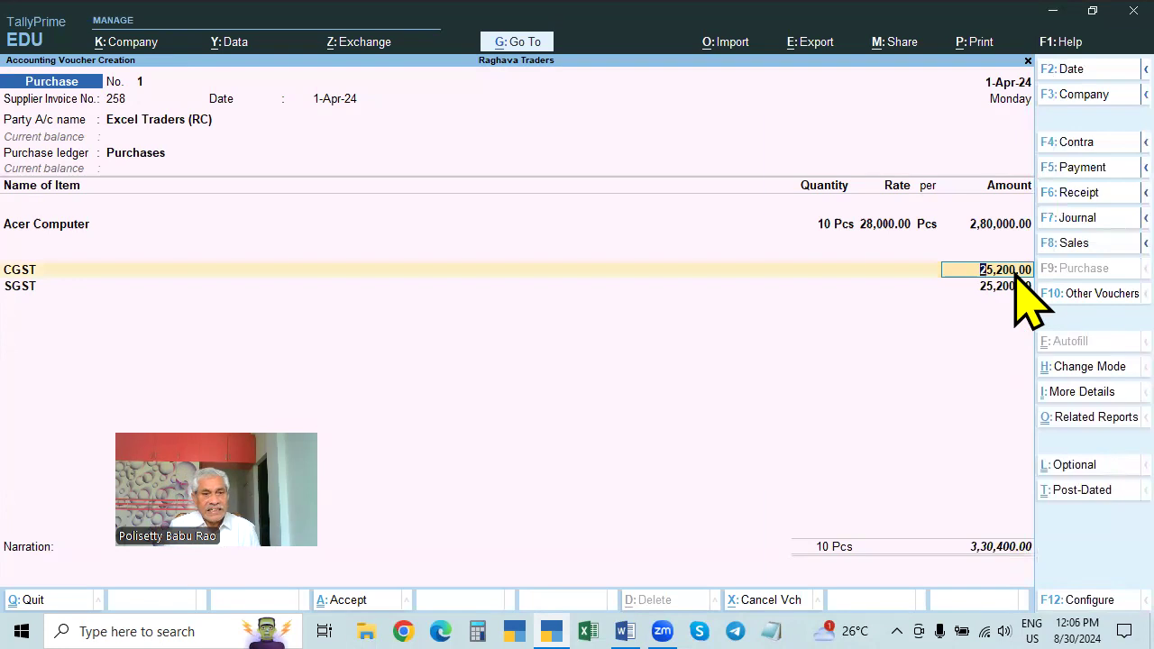
key(Return)
key(Up)
key(Up)
key(Up)
key(Up)
key(Up)
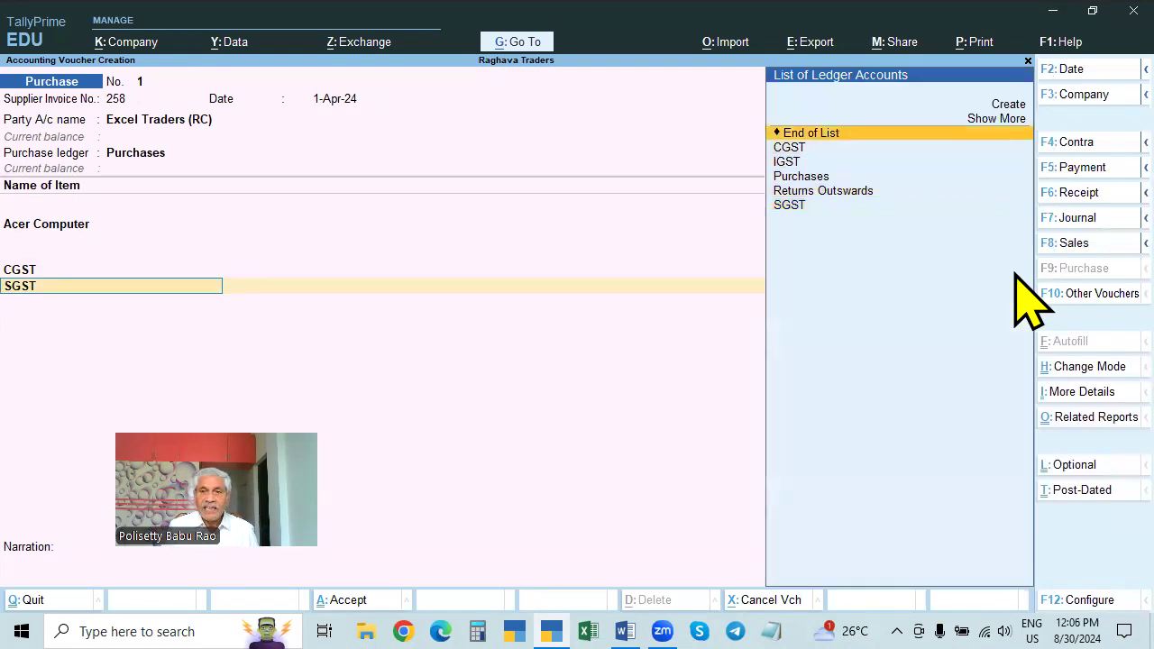
key(Return)
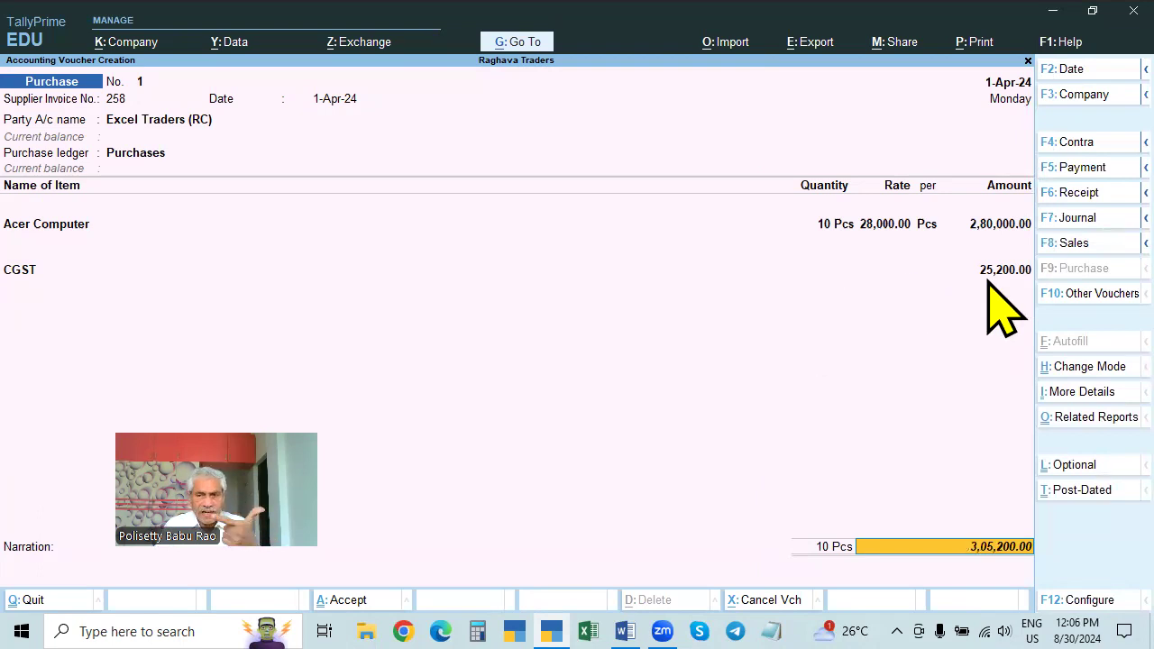
- Try to accept the purchase voucher with only the CGST line, and decline the final acceptance
key(Return)
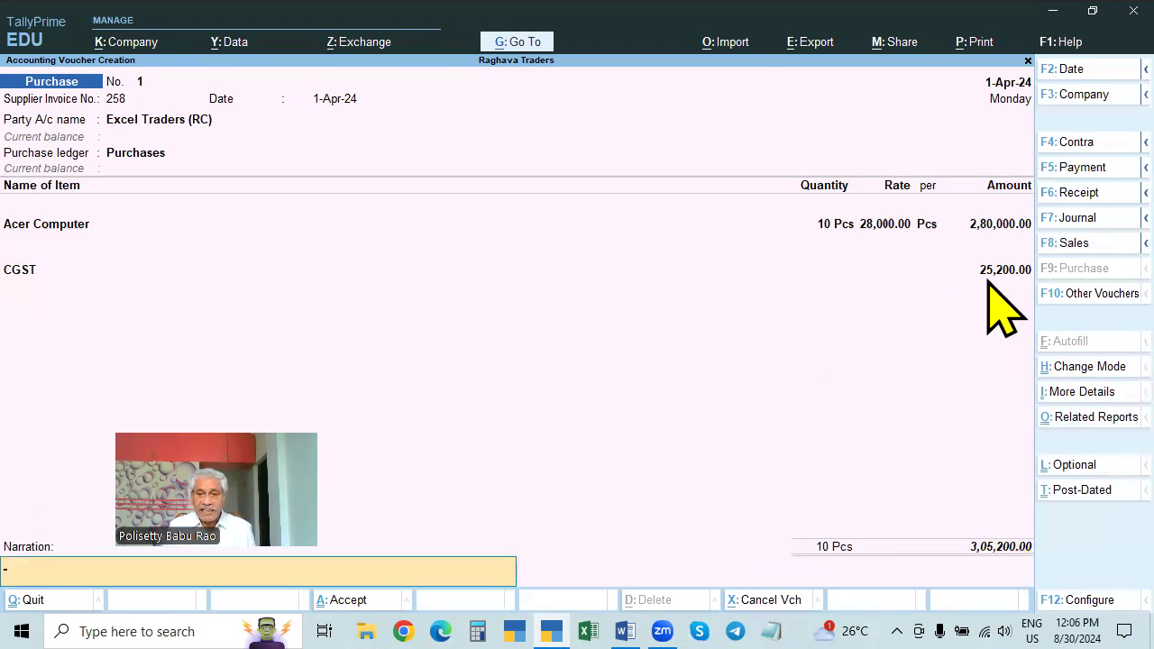
key(Return)
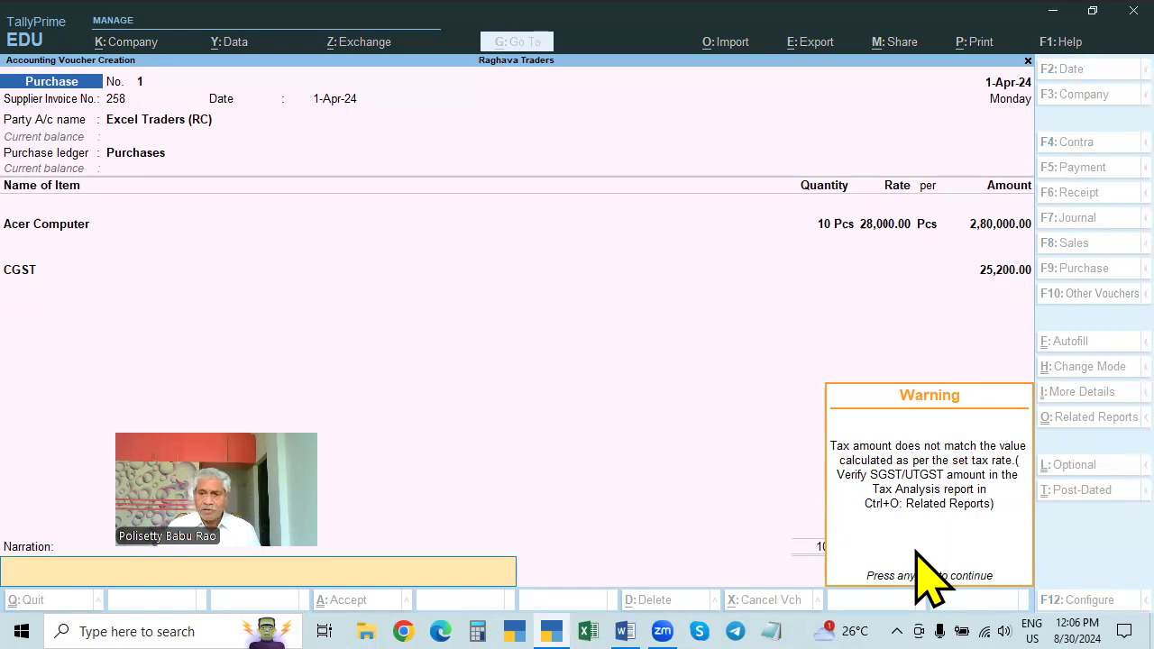
key(Return)
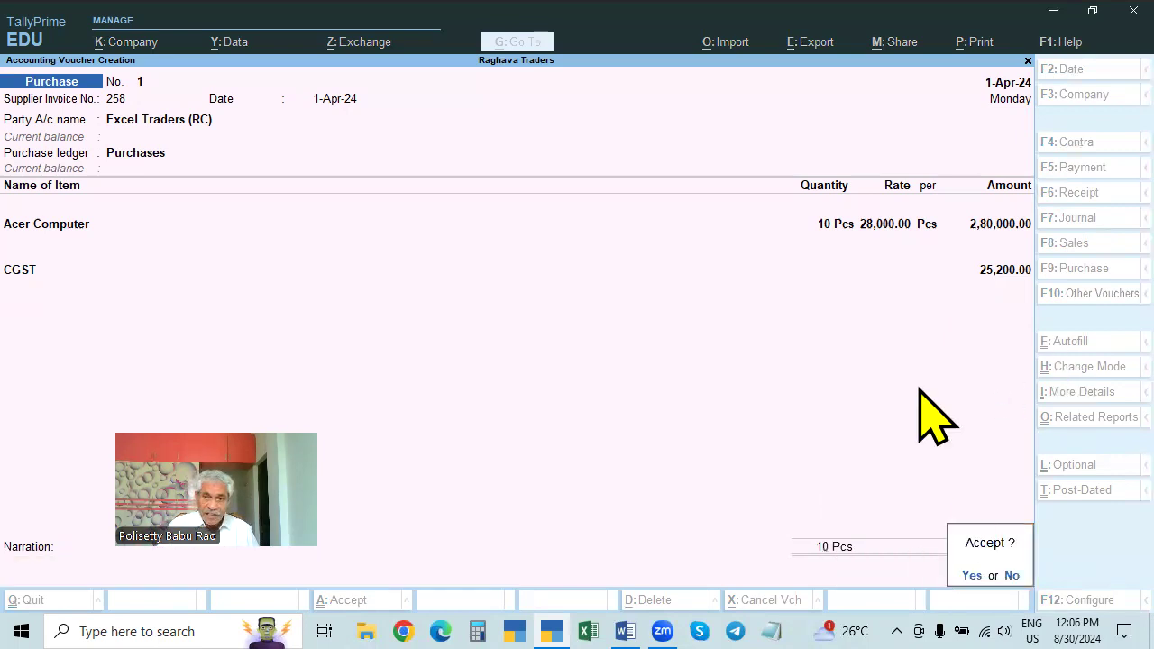
key(Escape)
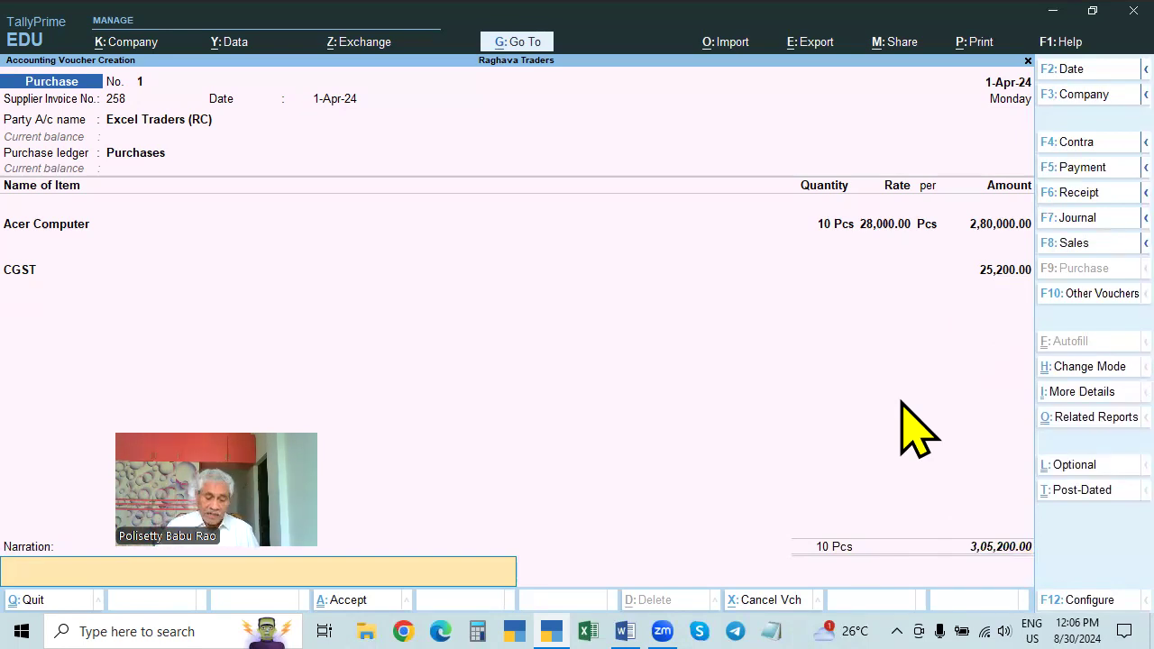
- Compare the calculated tax with the transaction tax in the detailed GST tax analysis, and return to the voucher
key(ctrl)
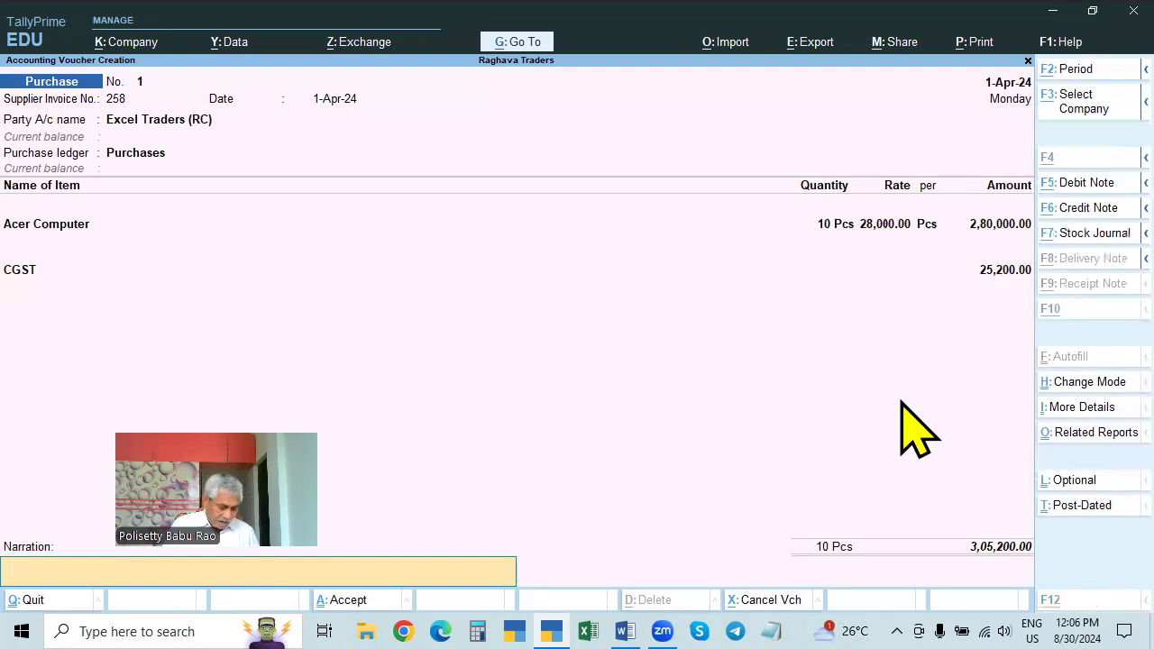
key(ctrl+o)
key(alt+F5)
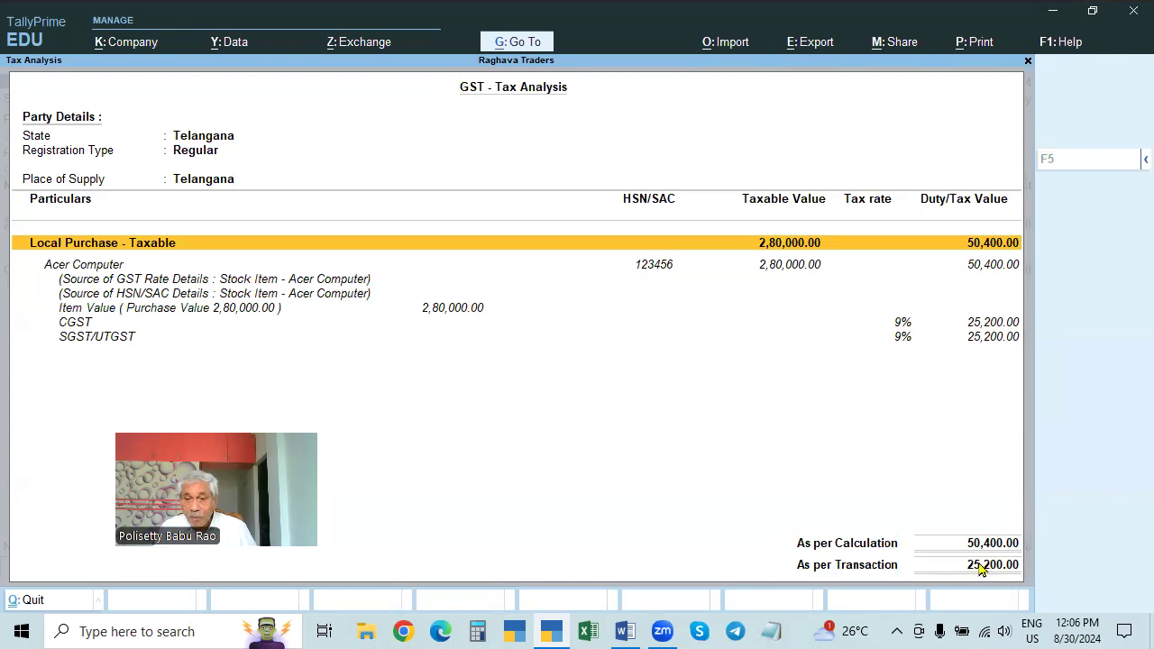
key(Escape)
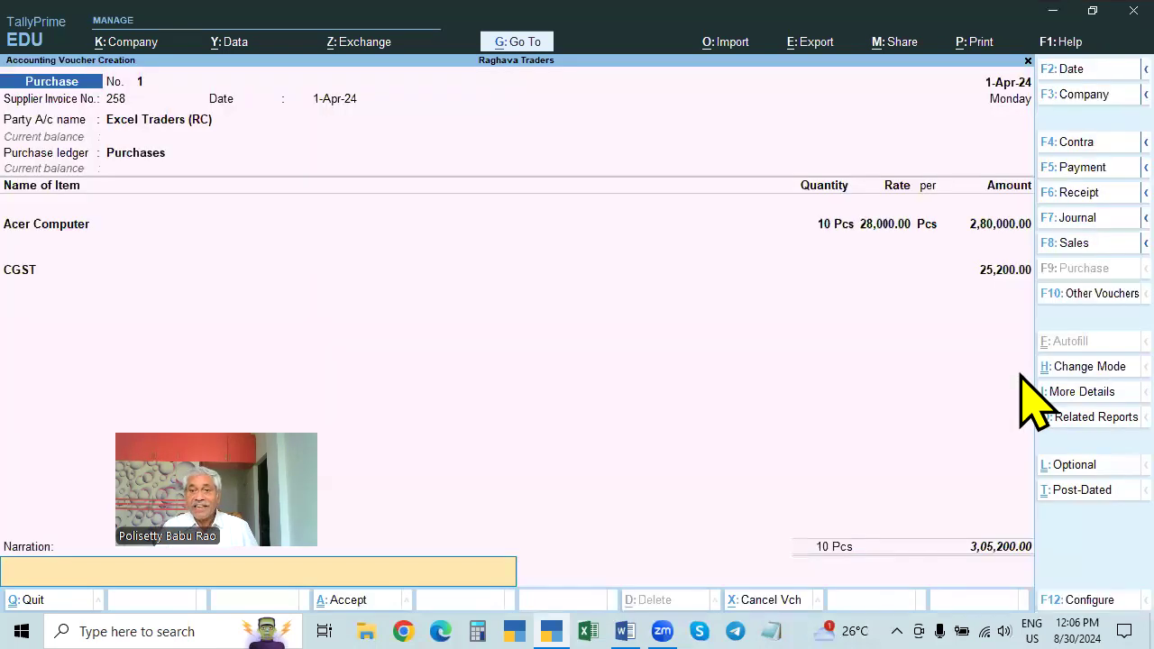
- Add the SGST ledger back below CGST in the purchase voucher with its calculated amount
click(1010, 273)
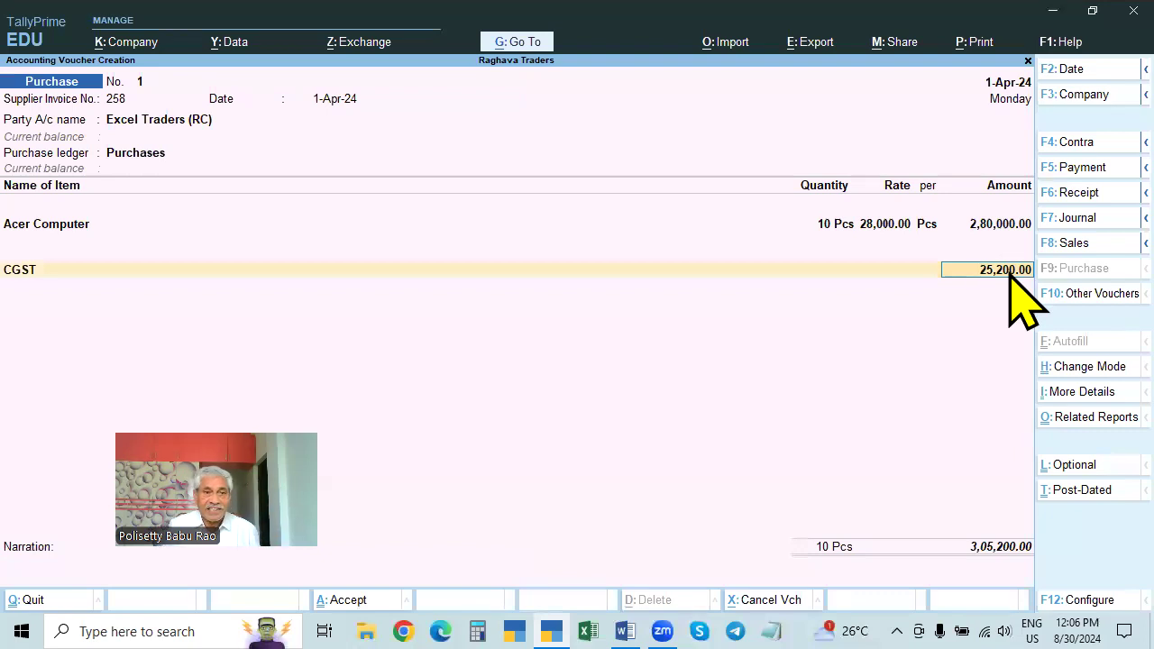
key(Return)
text(SG)
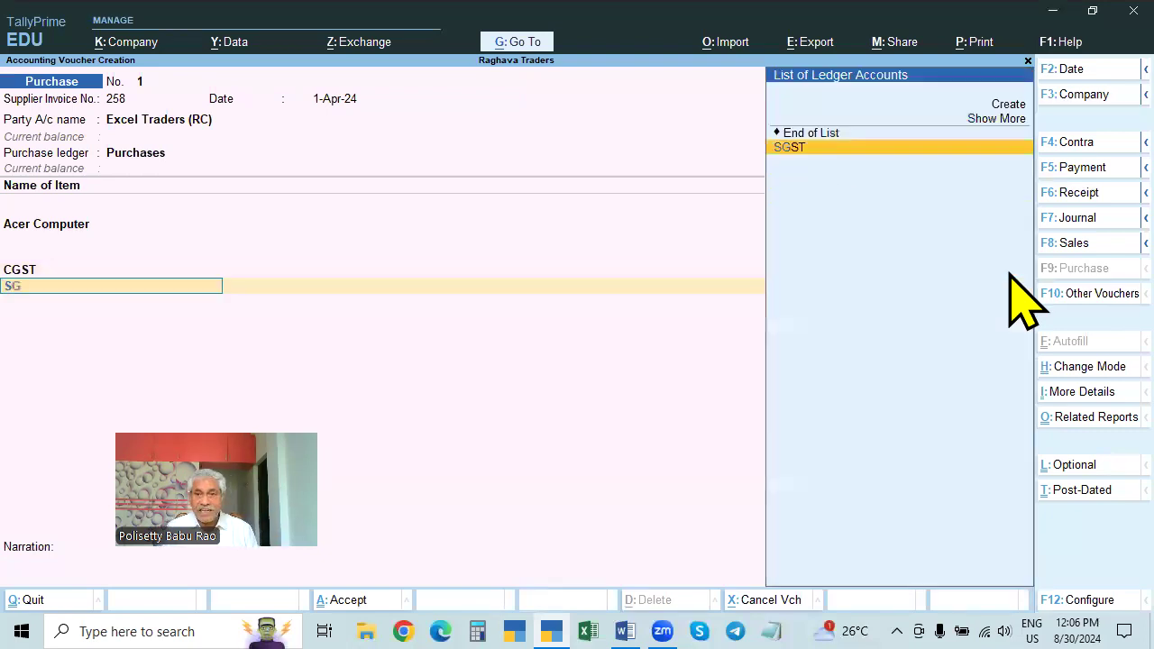
key(Return)
key(Return)
- Review the detailed GST tax analysis with both CGST and SGST entered, and return to the voucher
key(ctrl+o)
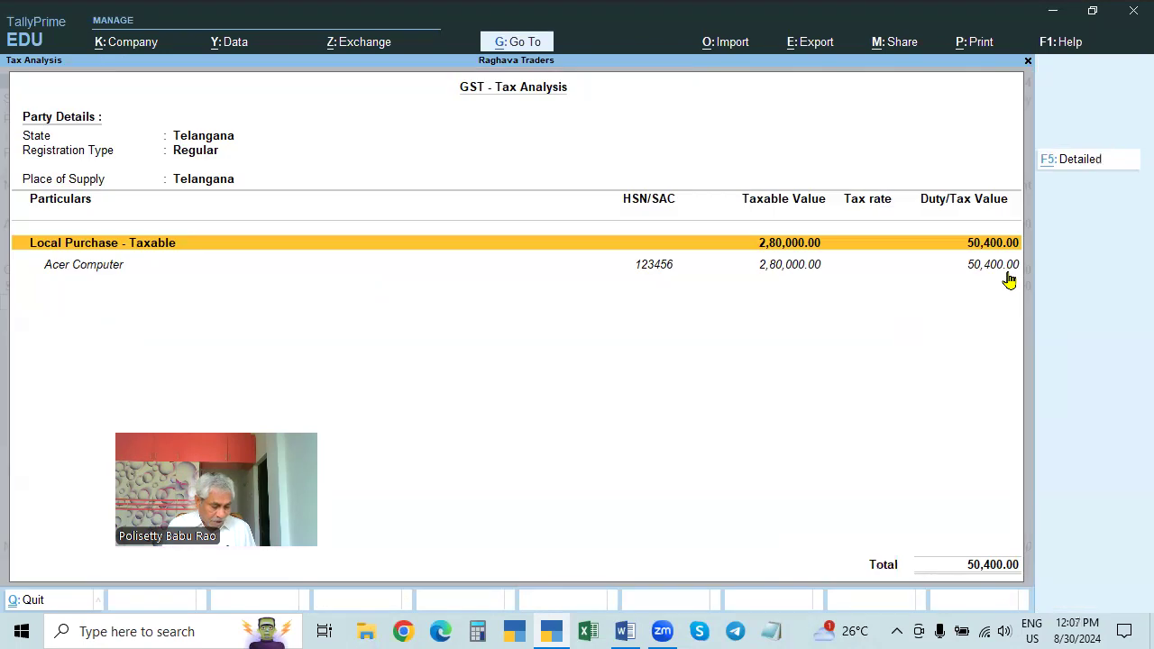
key(F5)
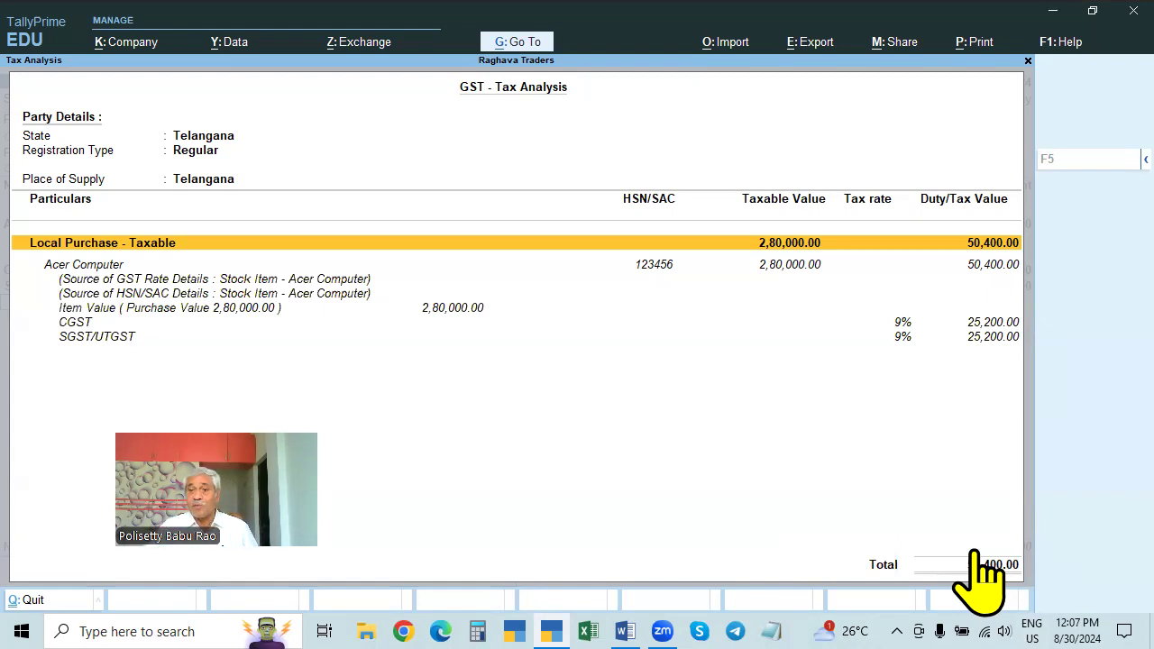
key(Escape)
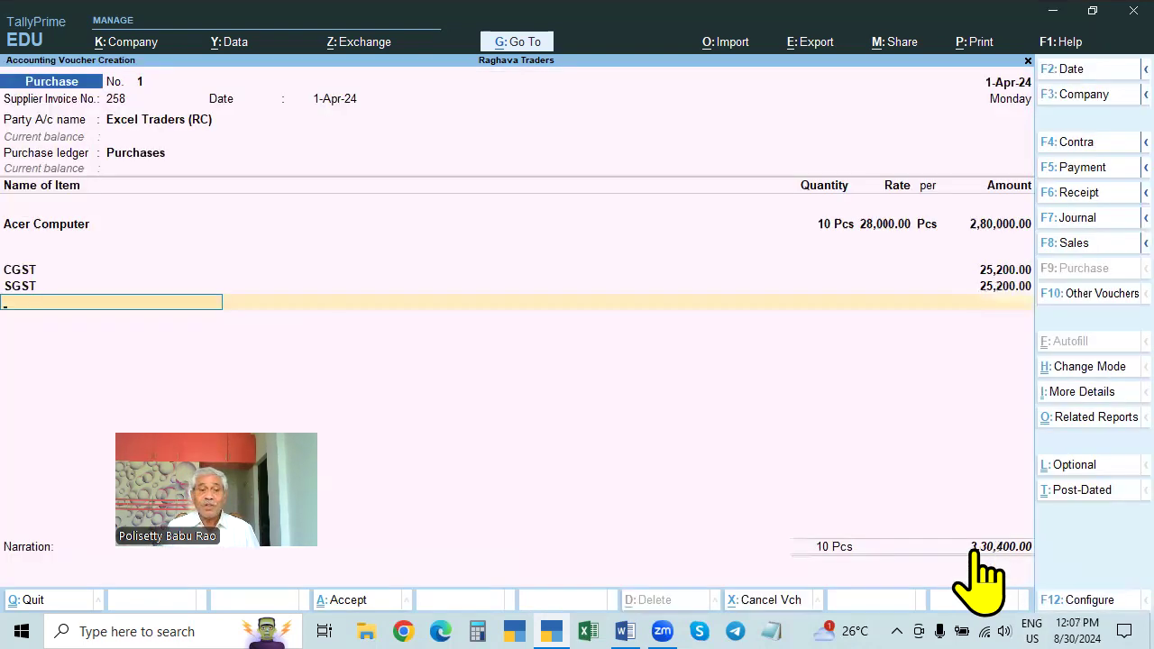
- Finish the ledger entries, leave the narration empty, and accept the Excel Traders (RC) purchase voucher
key(Return)
key(Return)
key(Return)
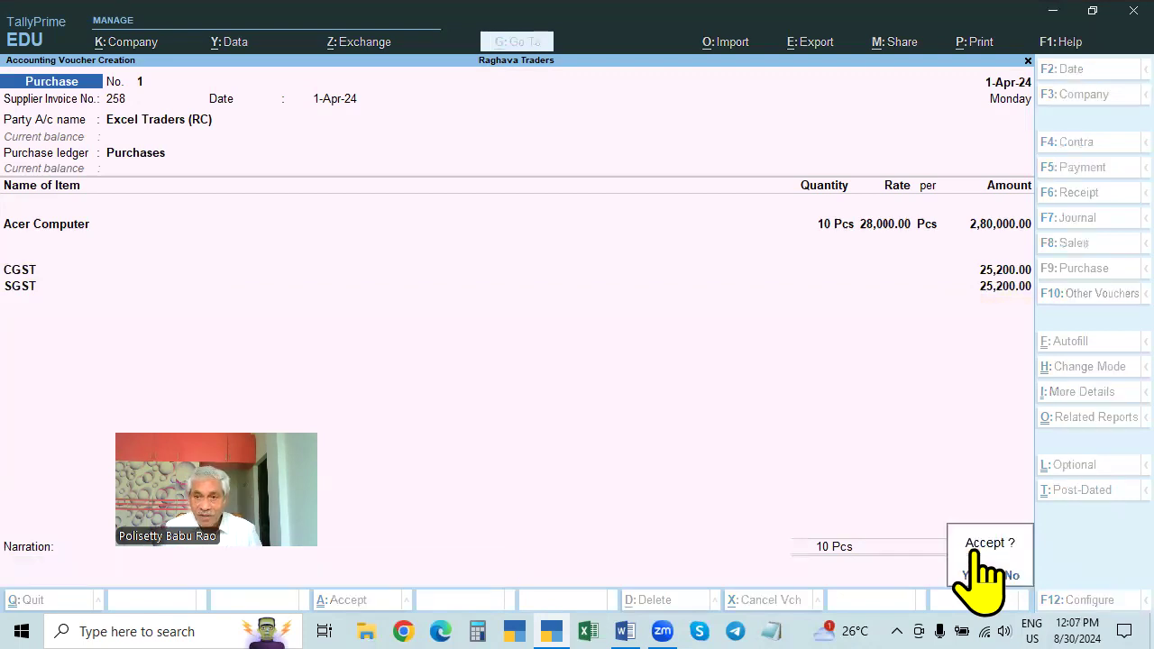
click(976, 554)
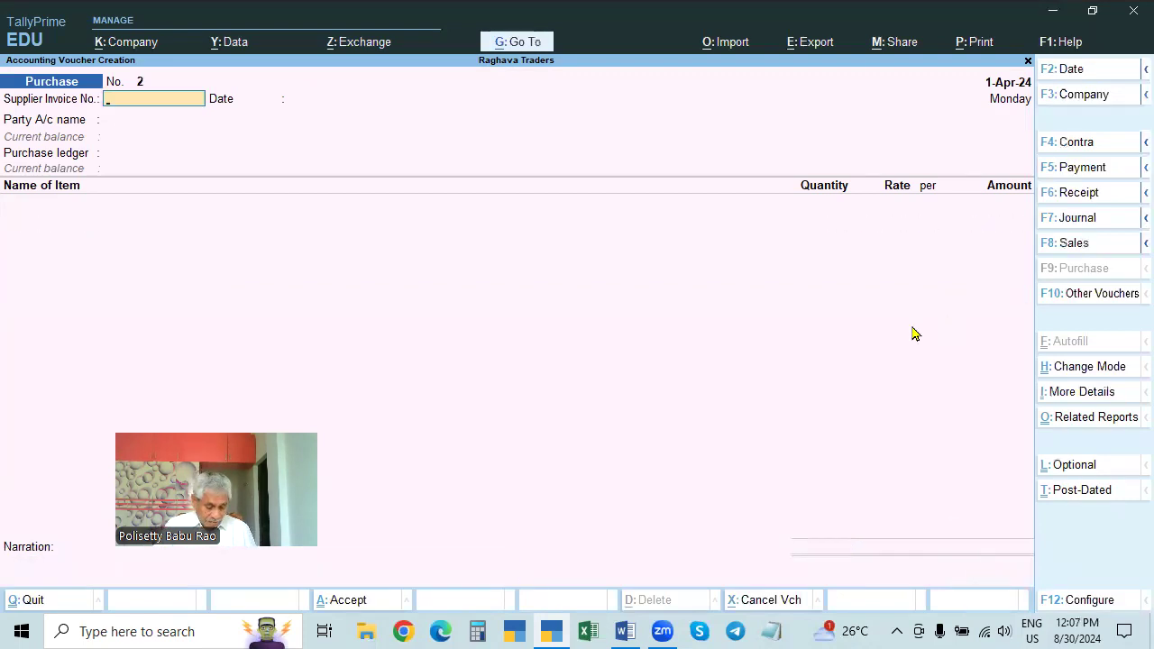
- Start purchase voucher No. 2 with supplier invoice number 789 dated 1-Apr-24
key(alt+Tab)
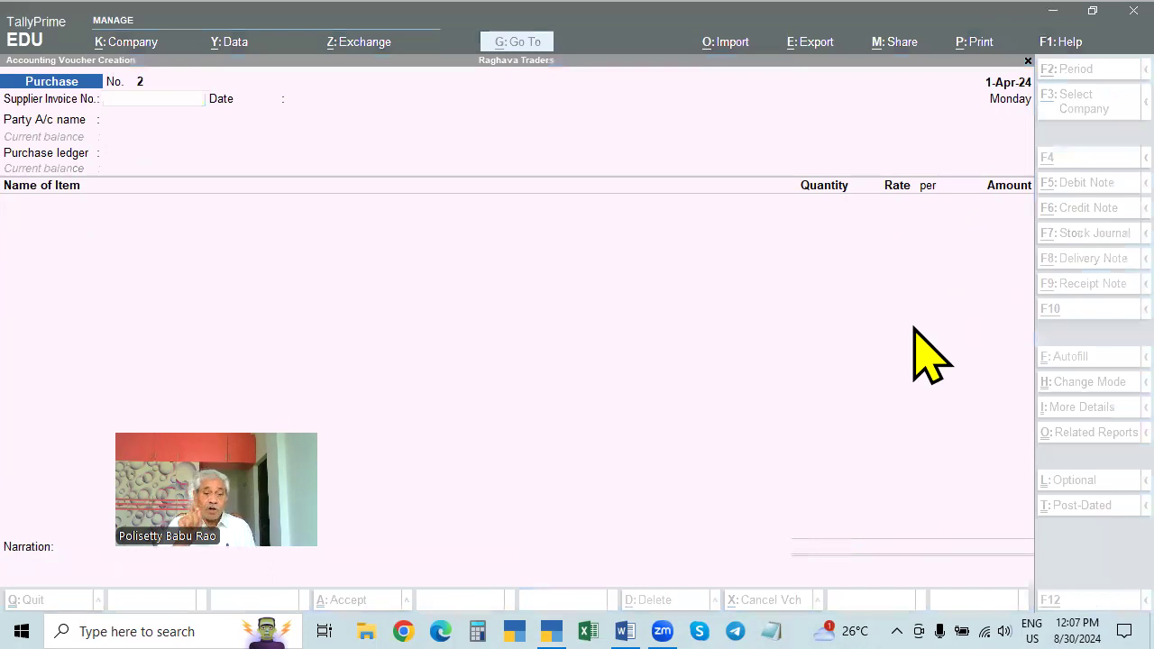
click(219, 141)
text(789)
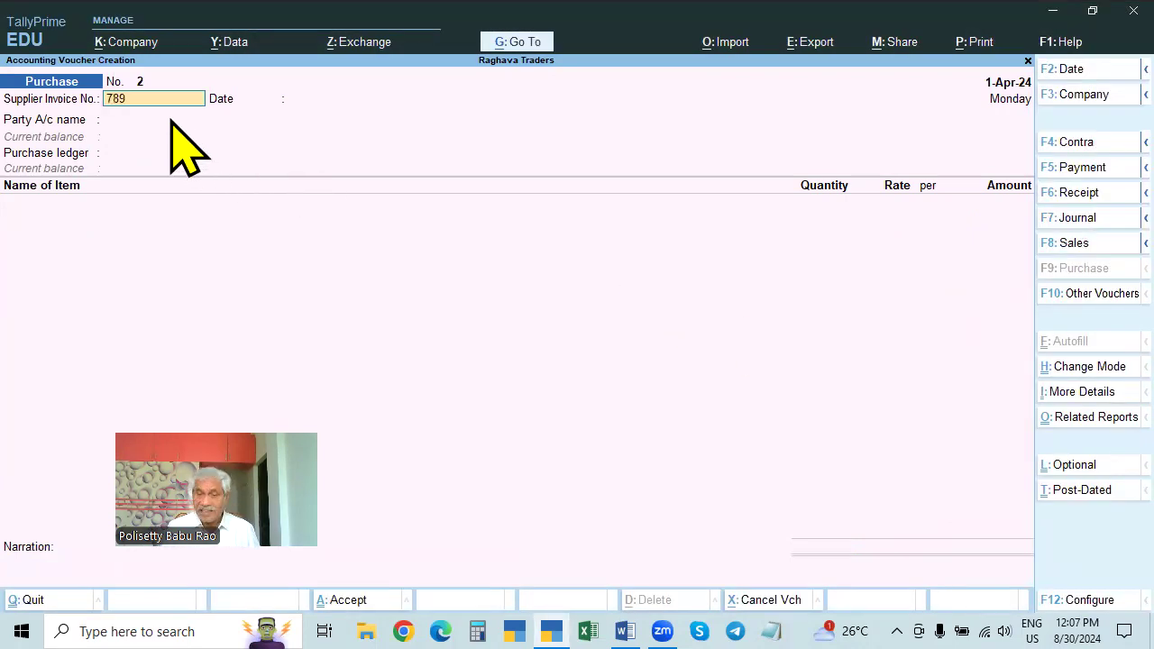
key(Return)
key(Return)
- Select Evangaline Traders(CC) as the party, accept its receipt and party details, and choose the Purchases ledger
key(Down)
key(Down)
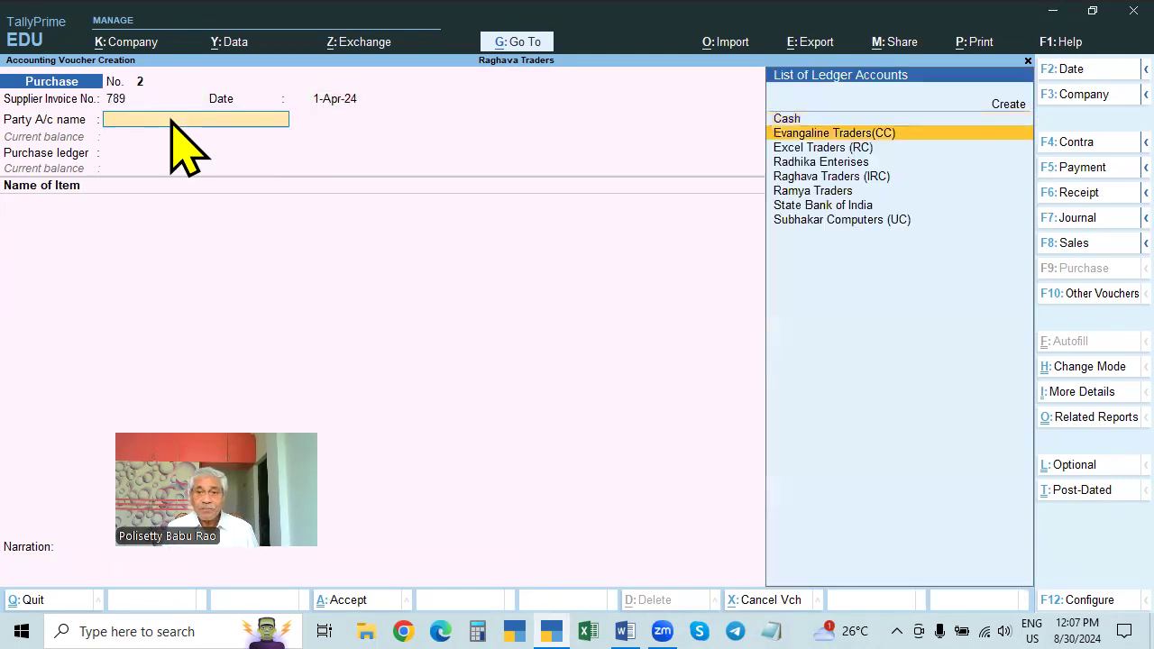
key(Down)
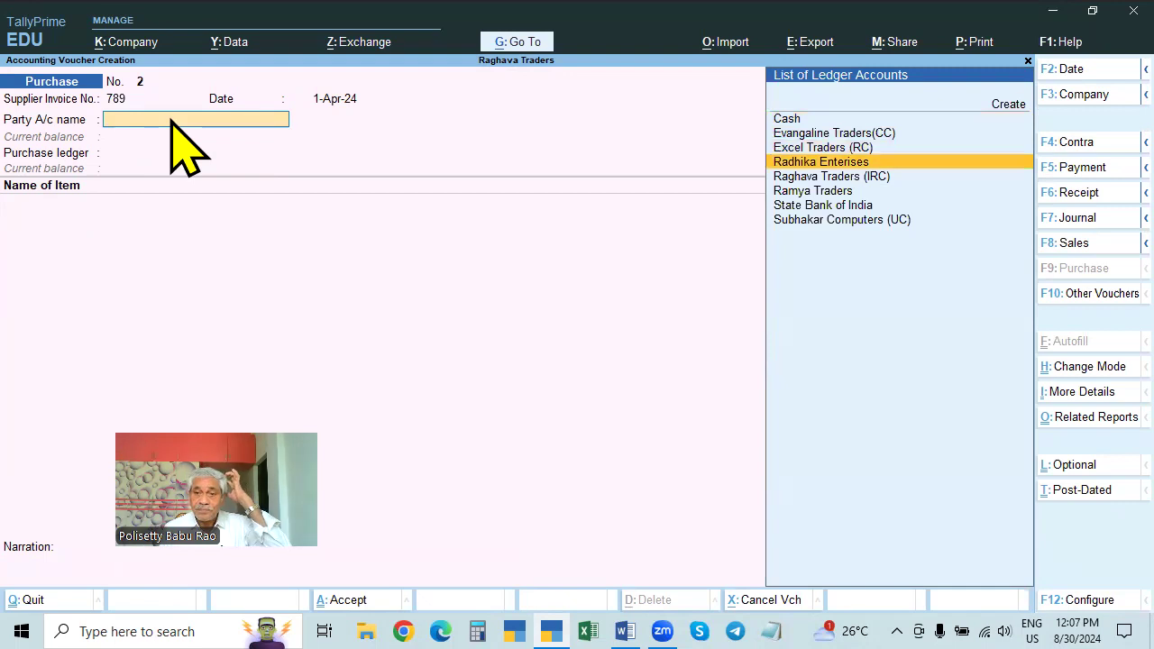
key(Up)
key(Up)
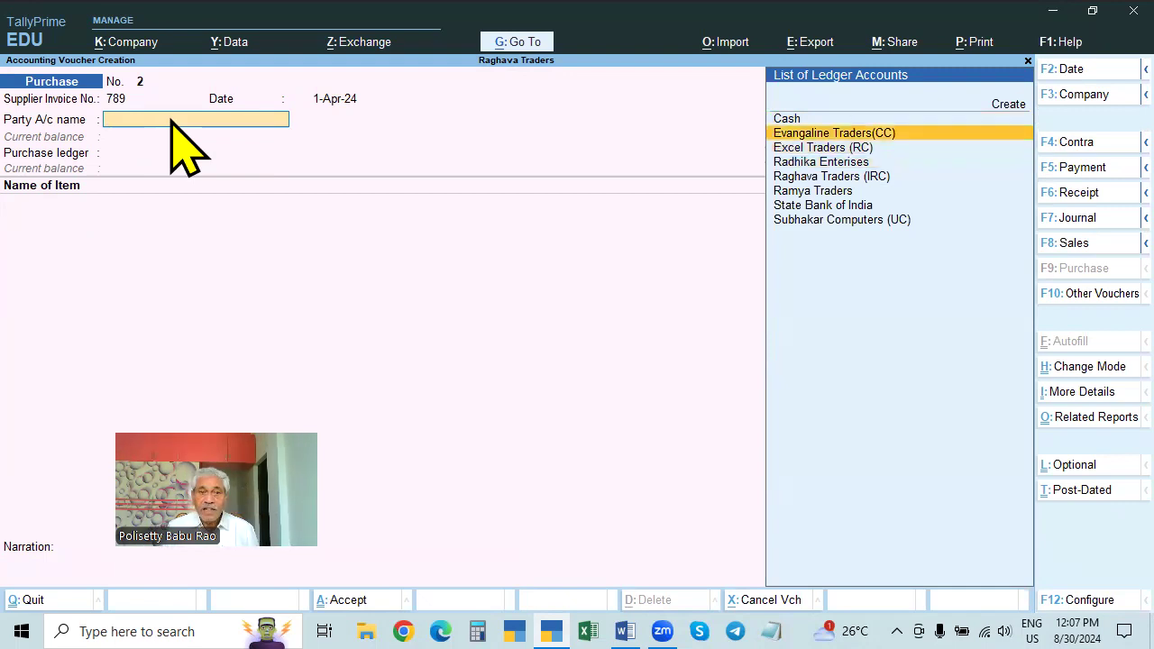
key(Return)
key(Return)
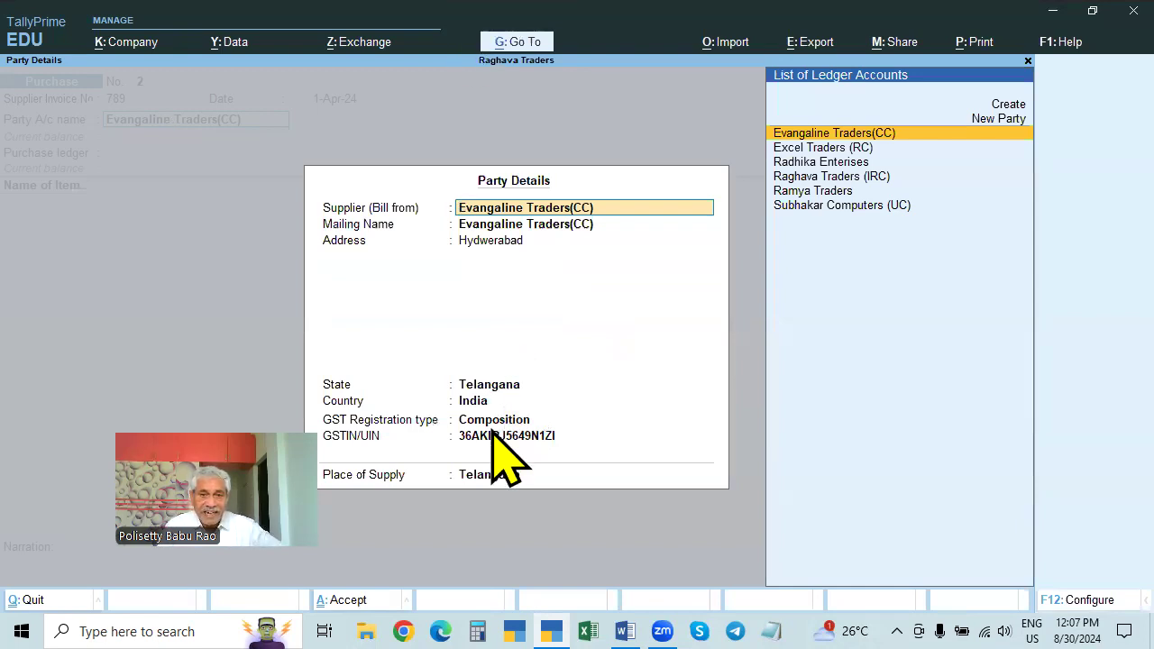
key(ctrl)
key(ctrl+a)
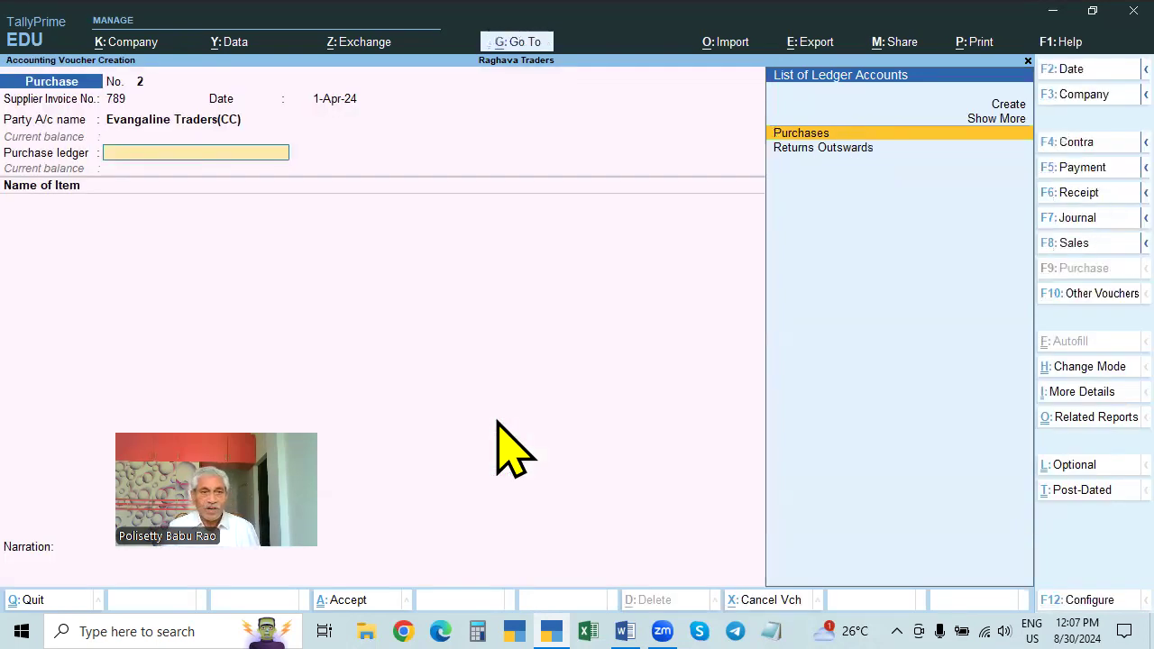
key(Return)
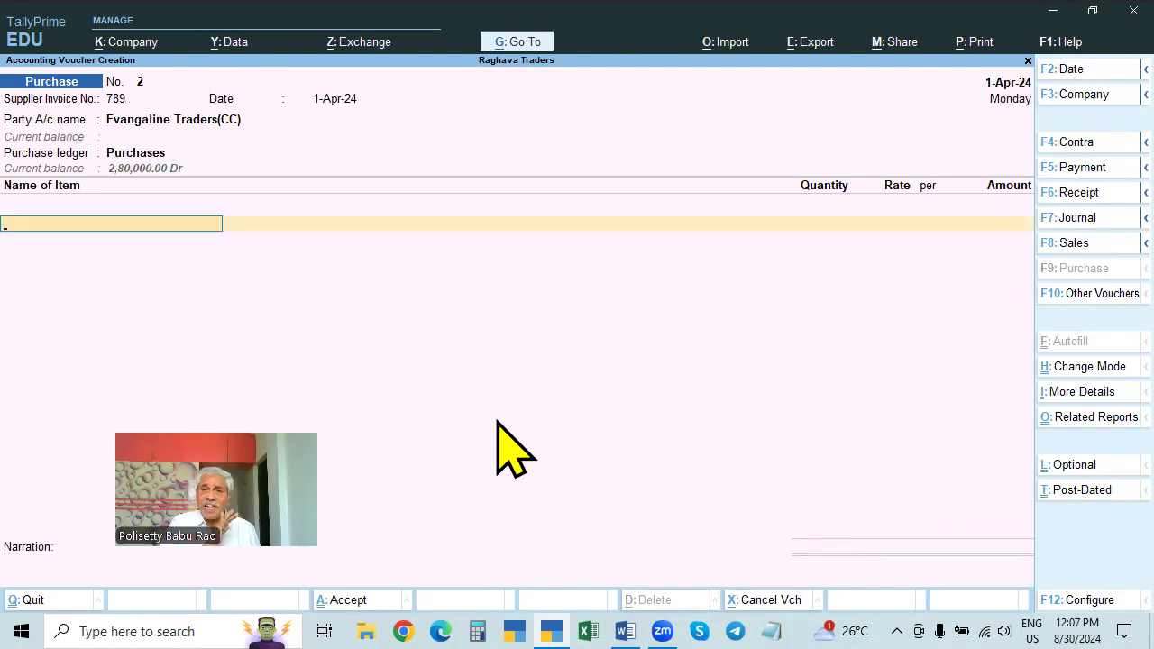
- Add the stock item HP Laptop to the voucher with a quantity of 10 Pcs
key(Down)
key(Down)
key(Down)
key(Down)
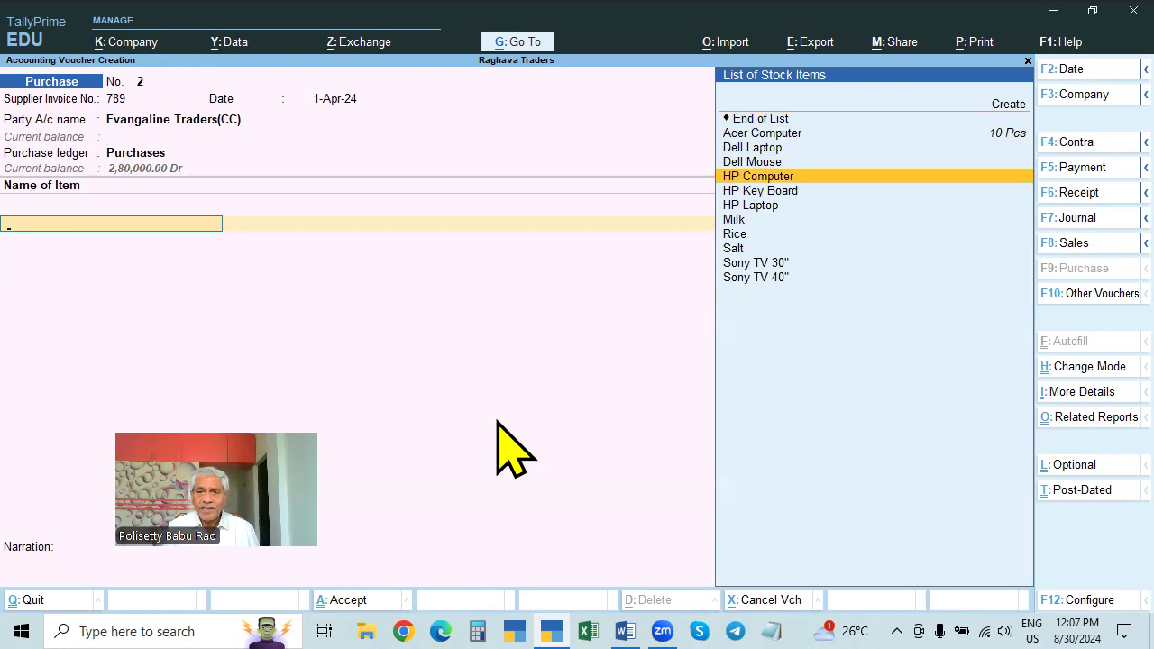
key(Down)
key(Down)
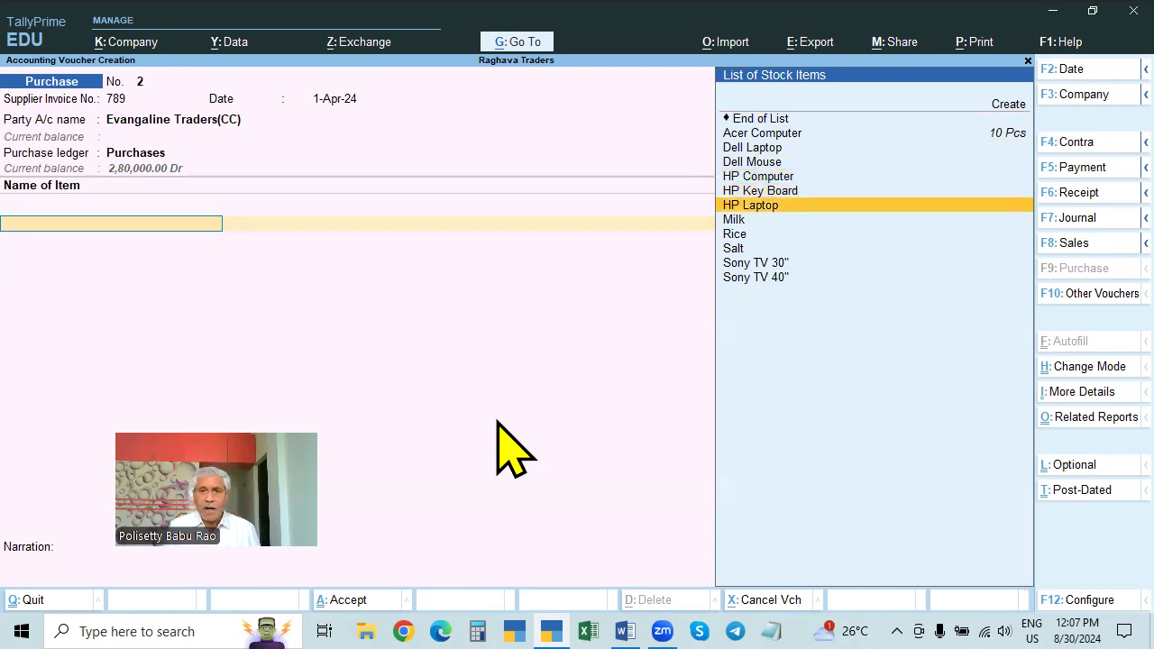
key(Return)
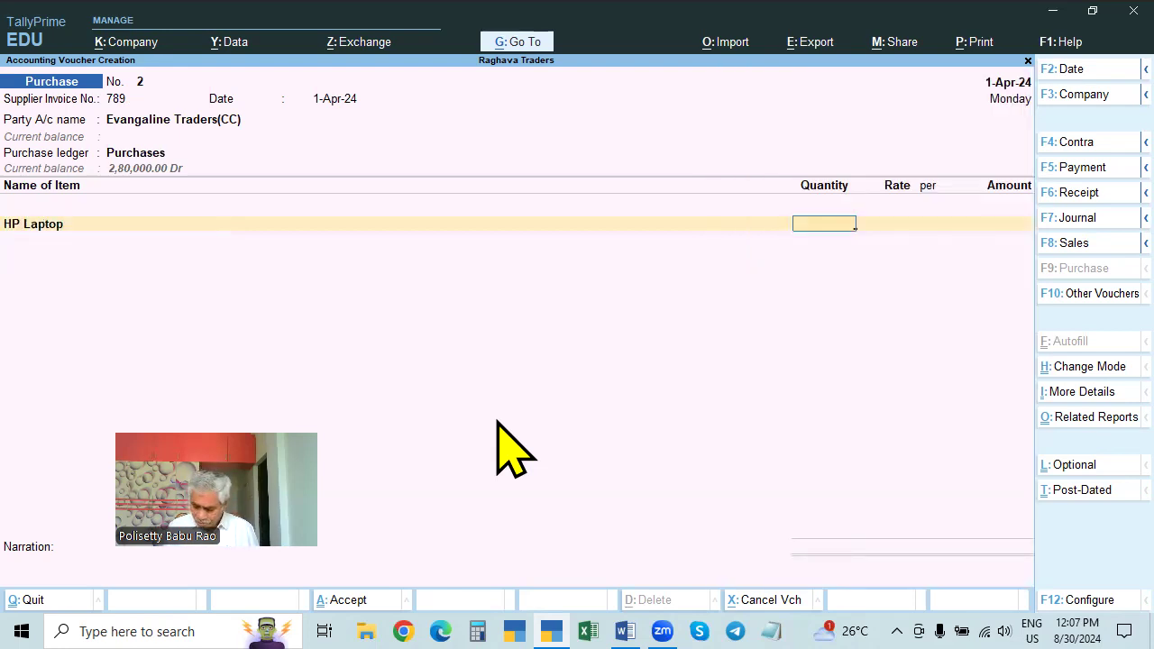
text(10)
key(Return)
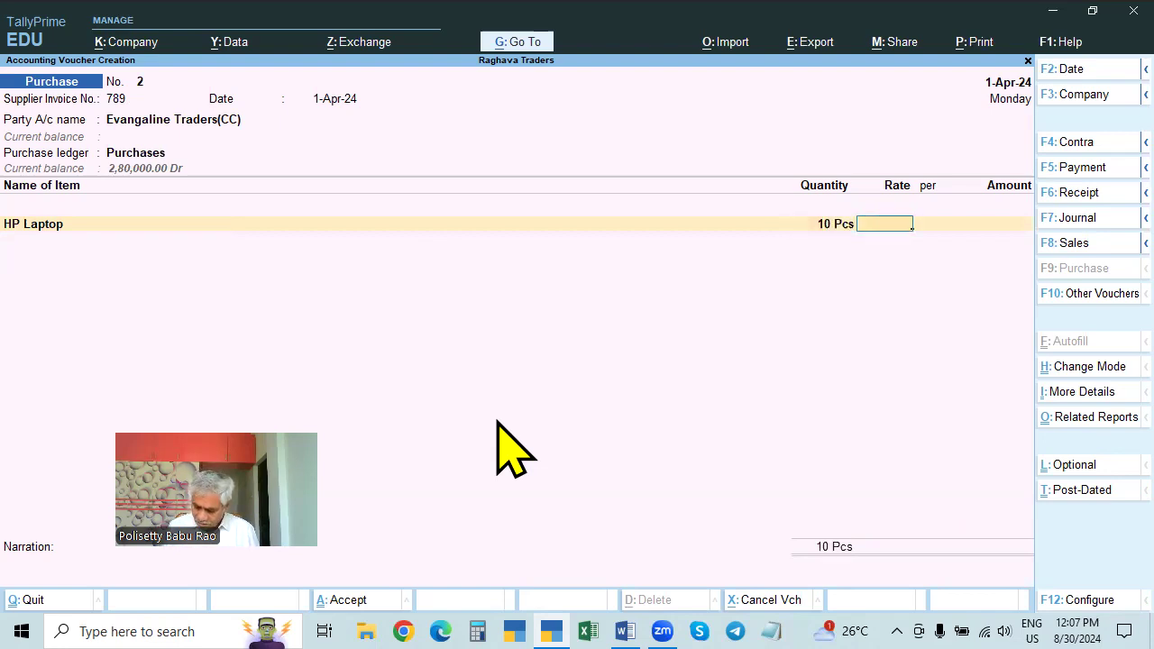
- Set the HP Laptop rate to 29,500 per piece and end the item list, moving on to the additional ledgers
text(29500)
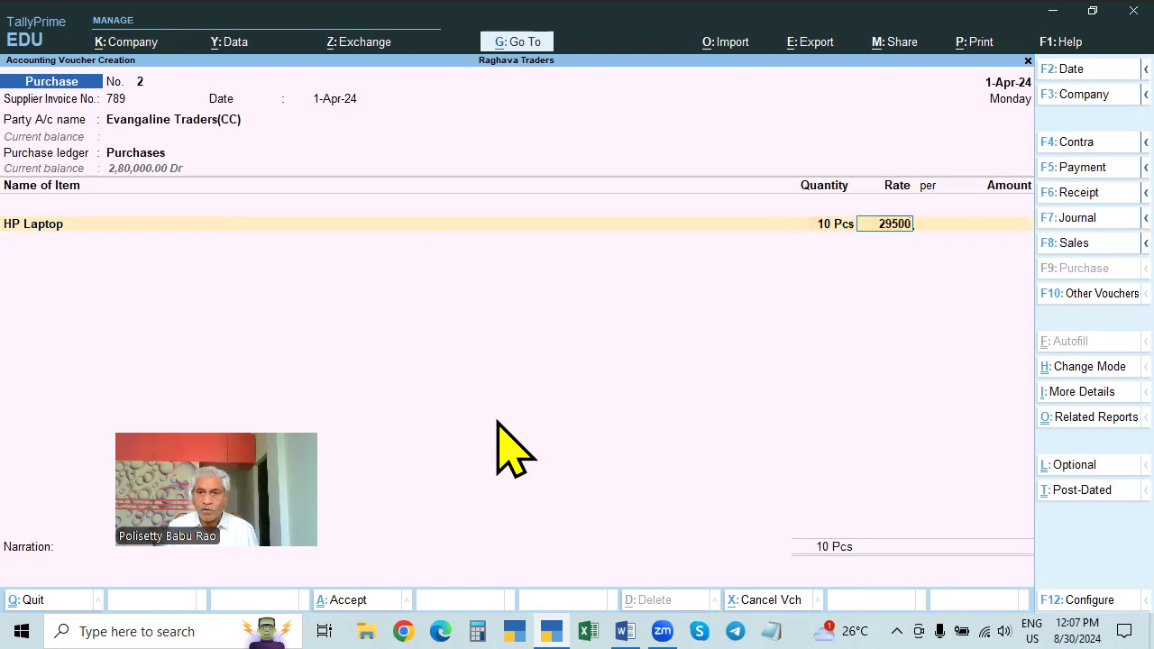
key(Return)
key(Return)
key(Return)
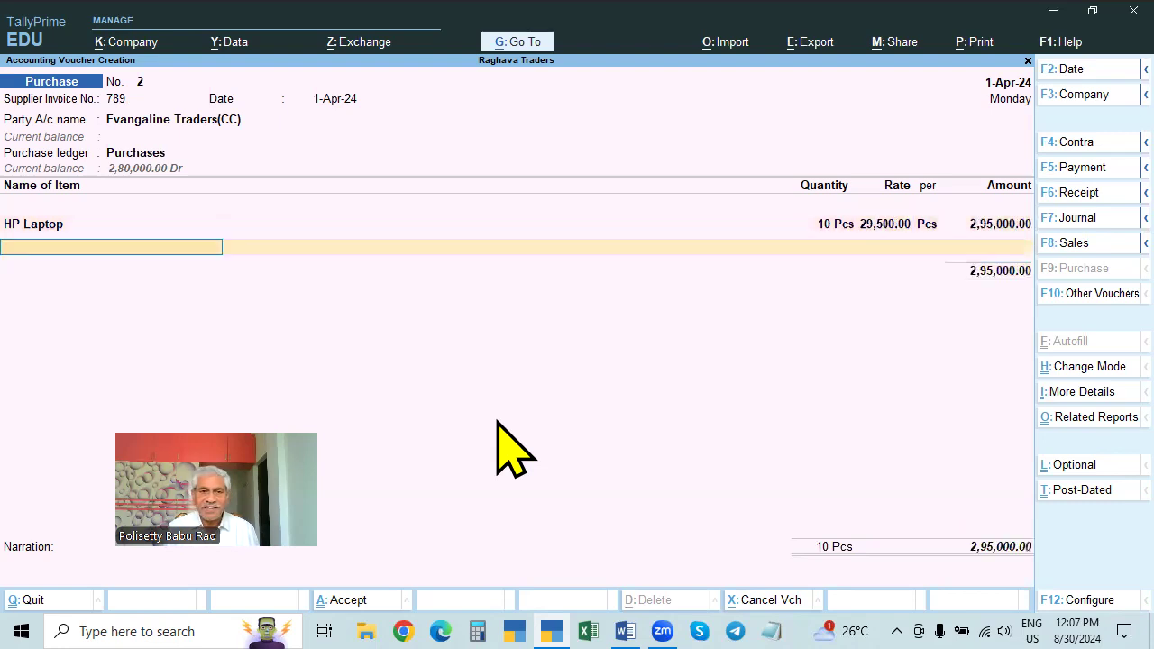
key(Return)
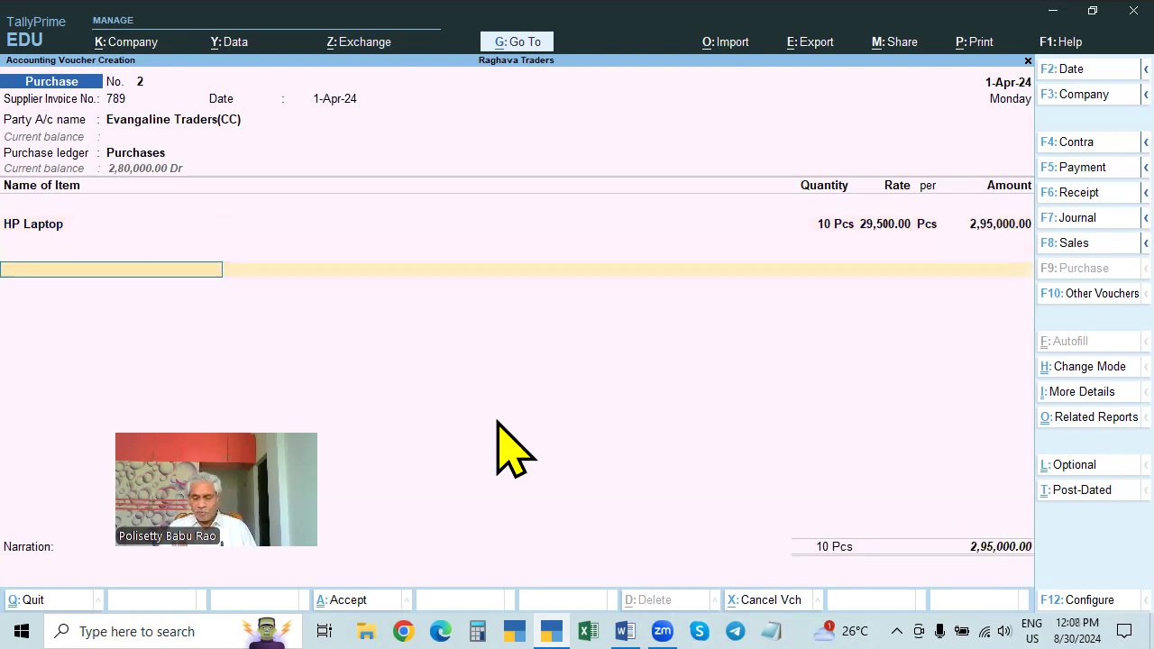
key(BackSpace)
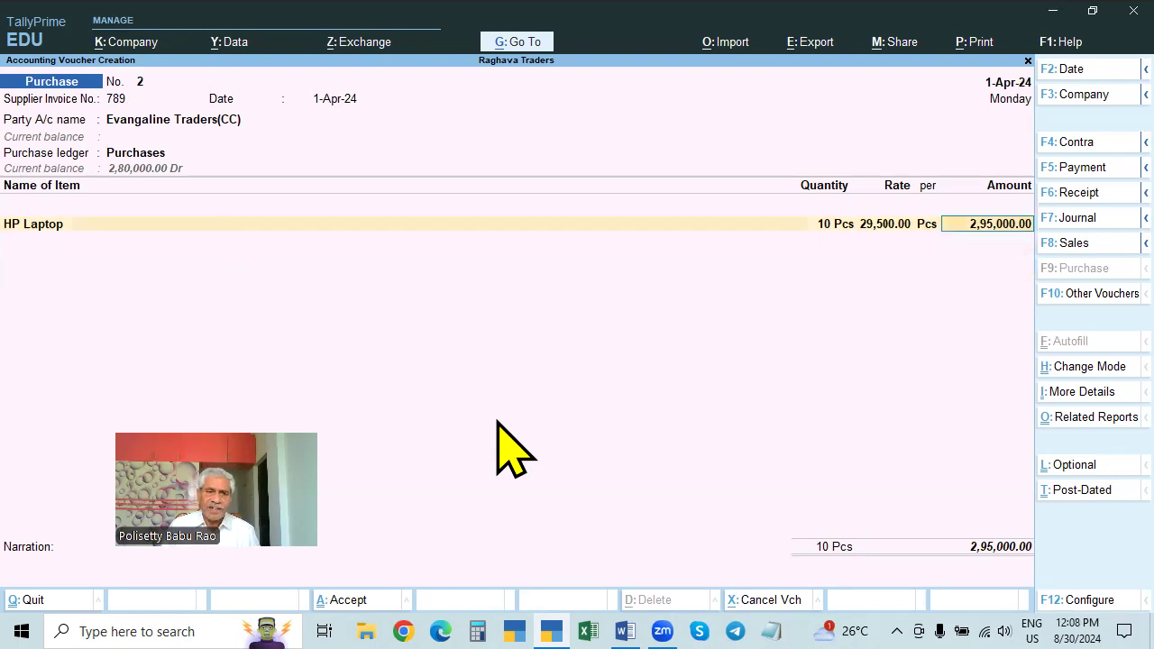
key(Return)
key(Return)
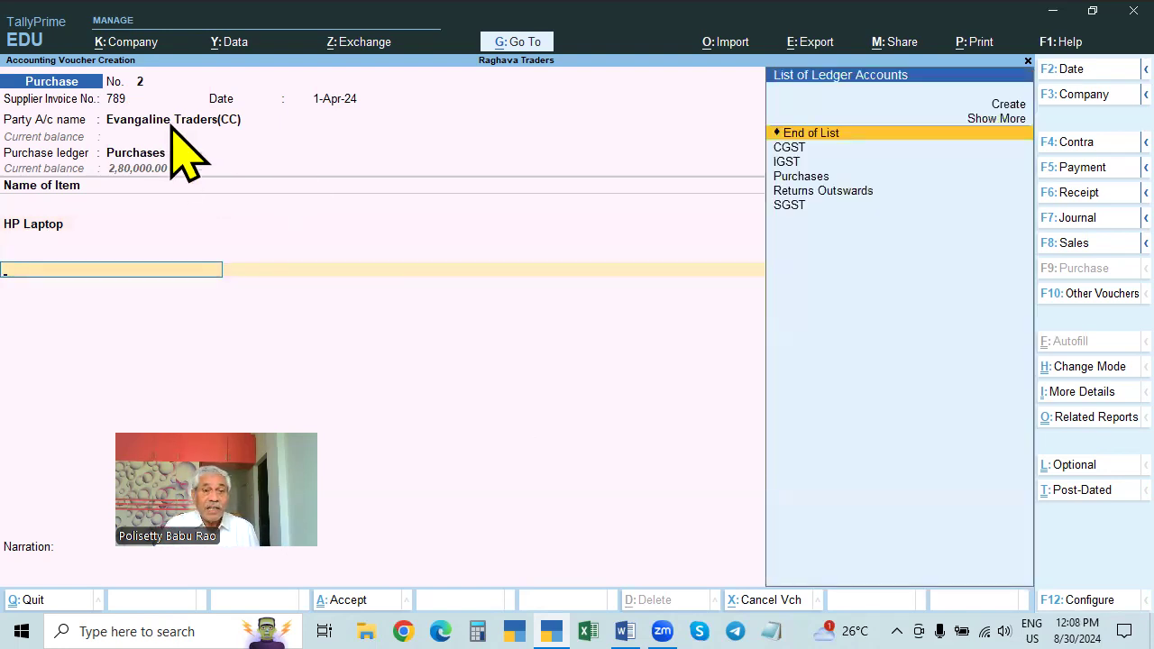
- Check the GST registration type in the Evangaline Traders(CC) ledger master, and return to the voucher without changes
click(229, 121)
key(ctrl+Return)
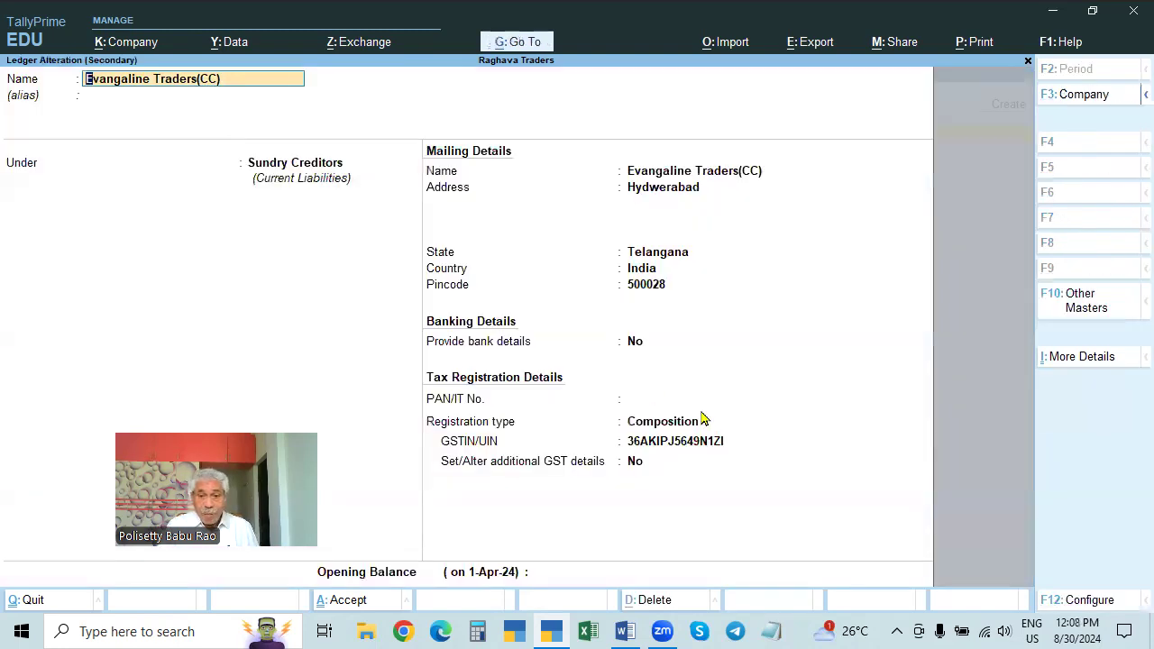
key(Escape)
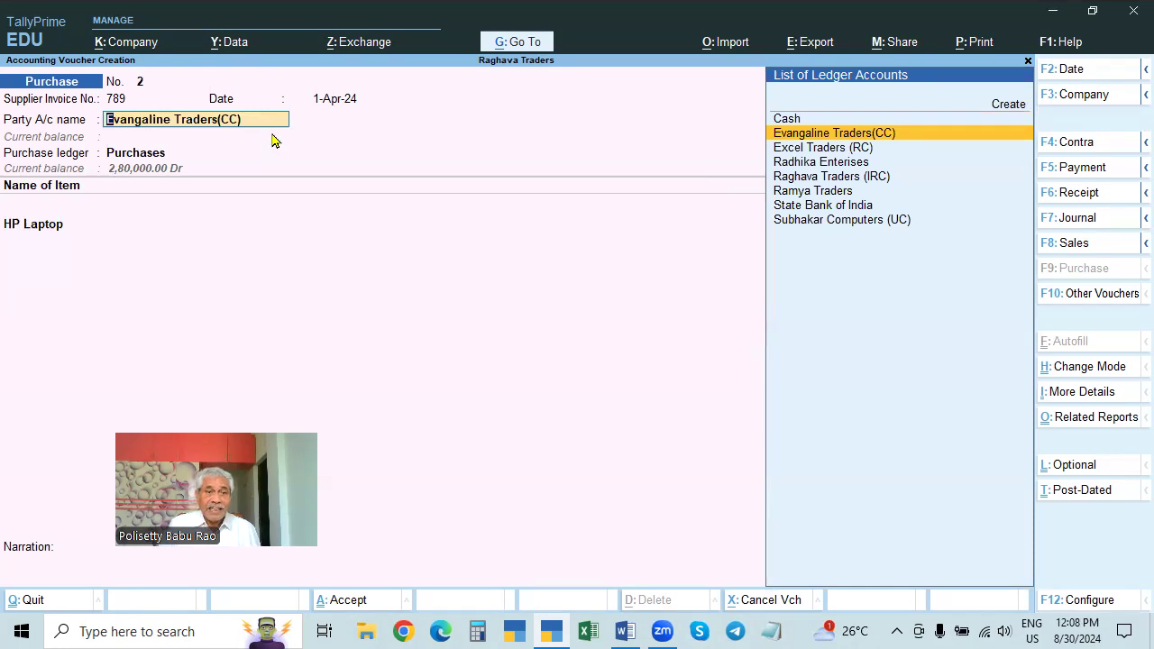
- Examine the GST registration type in the supplier's party details from the voucher, and return to the party field
key(Return)
key(ctrl)
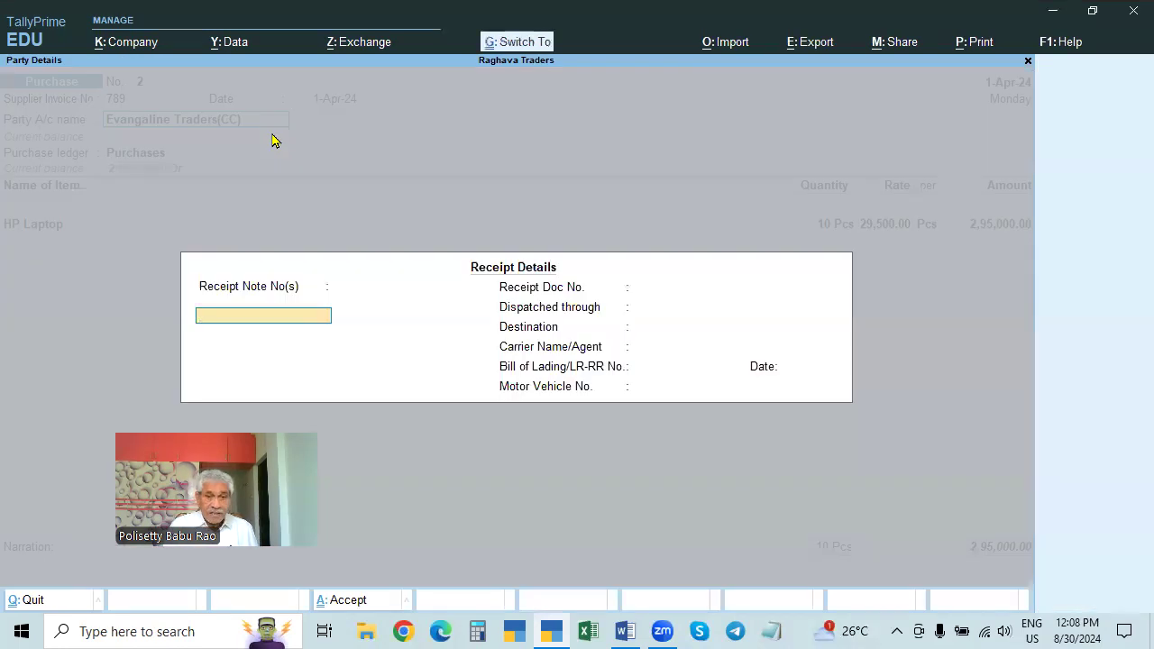
key(ctrl)
key(ctrl+a)
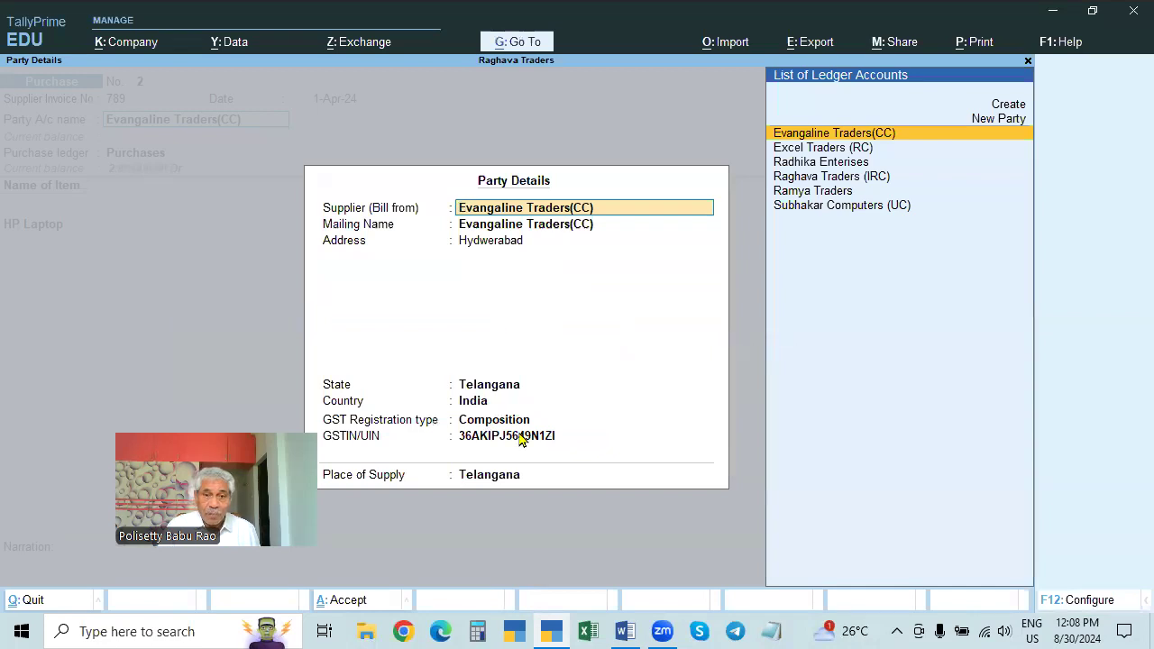
key(BackSpace)
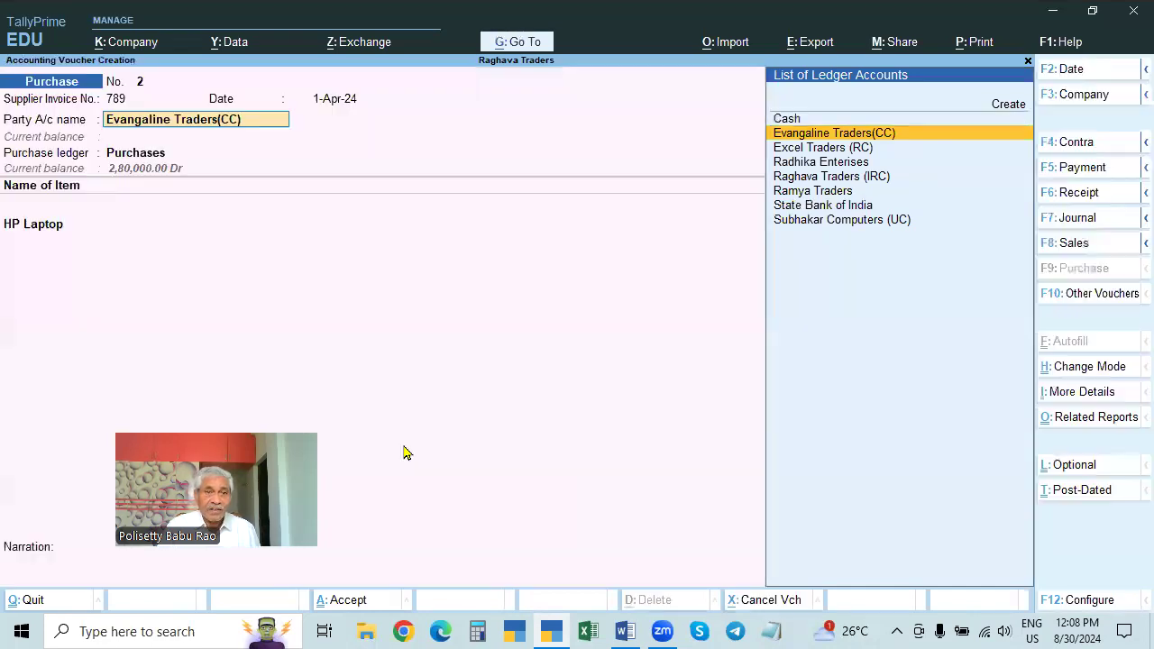
- Keep the HP Laptop line as entered and end the purchase voucher's item list
click(40, 235)
key(Return)
key(Return)
key(Return)
key(Return)
key(Return)
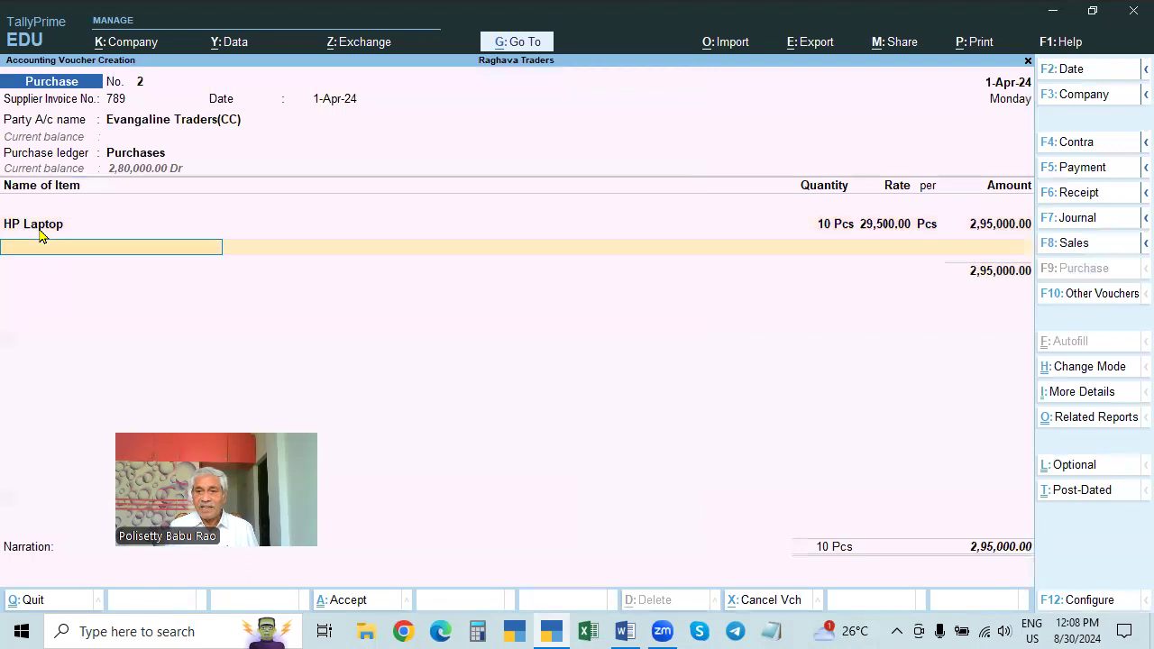
key(Return)
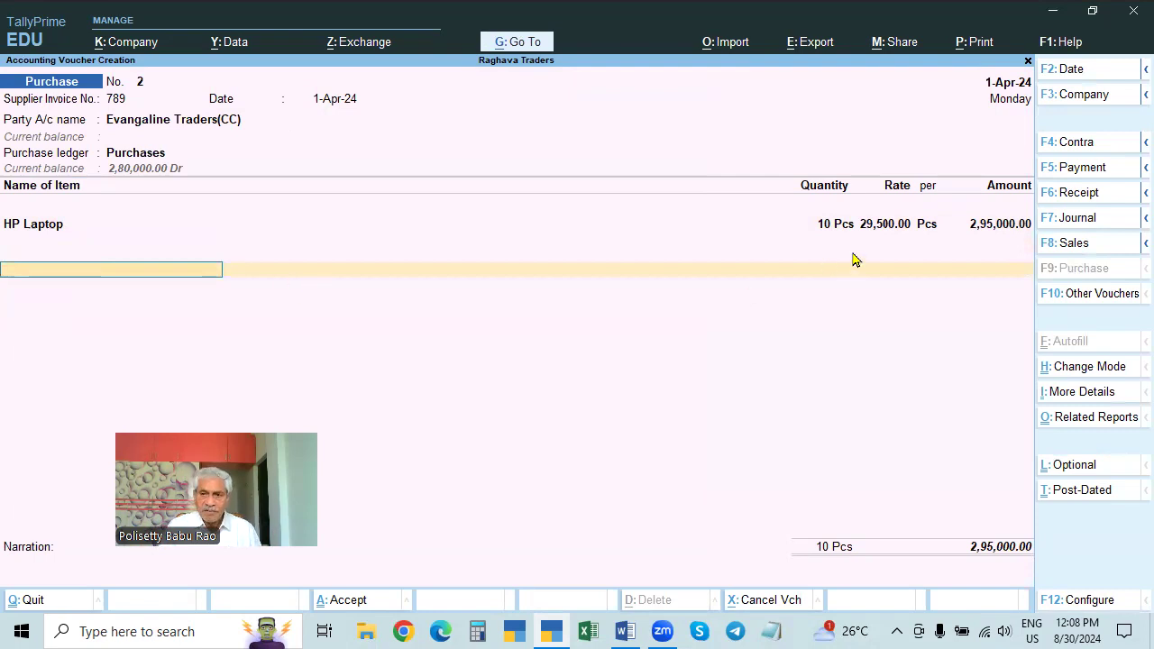
- Add the CGST ledger below the HP Laptop item in the purchase voucher
key(Return)
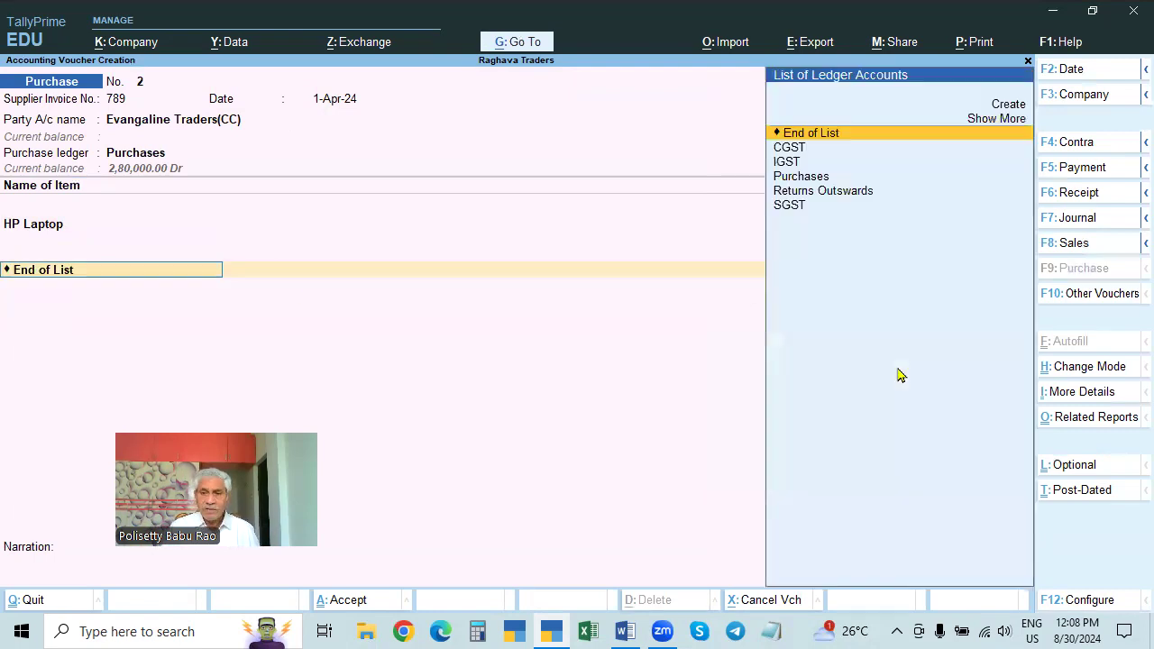
key(Return)
key(Return)
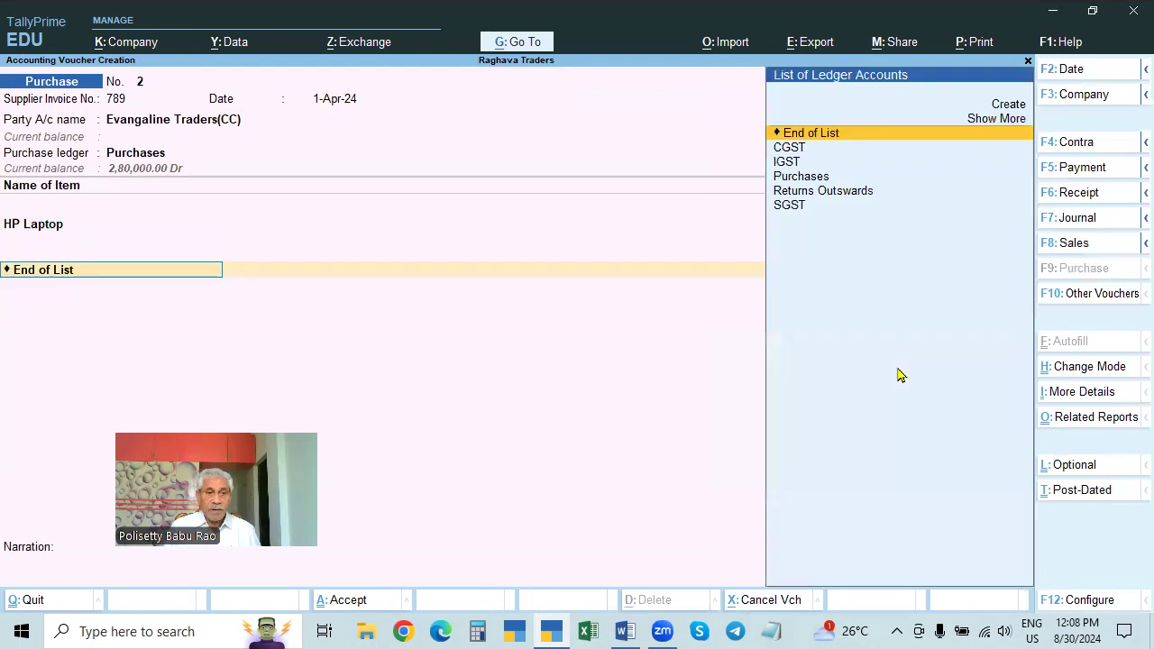
key(Down)
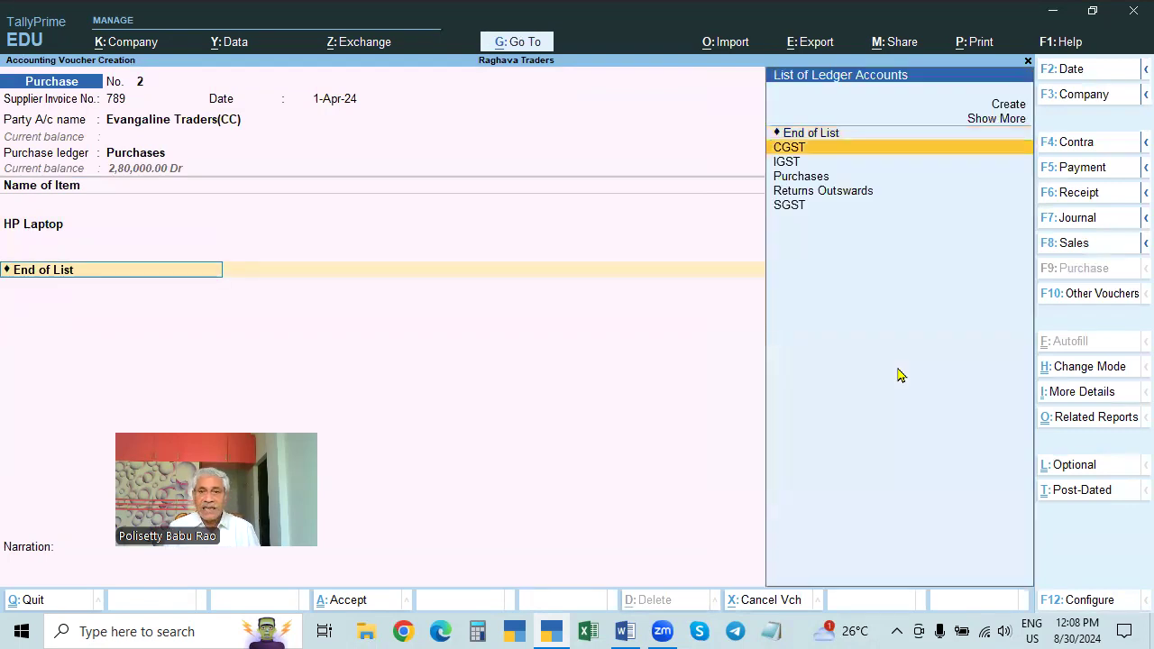
key(Return)
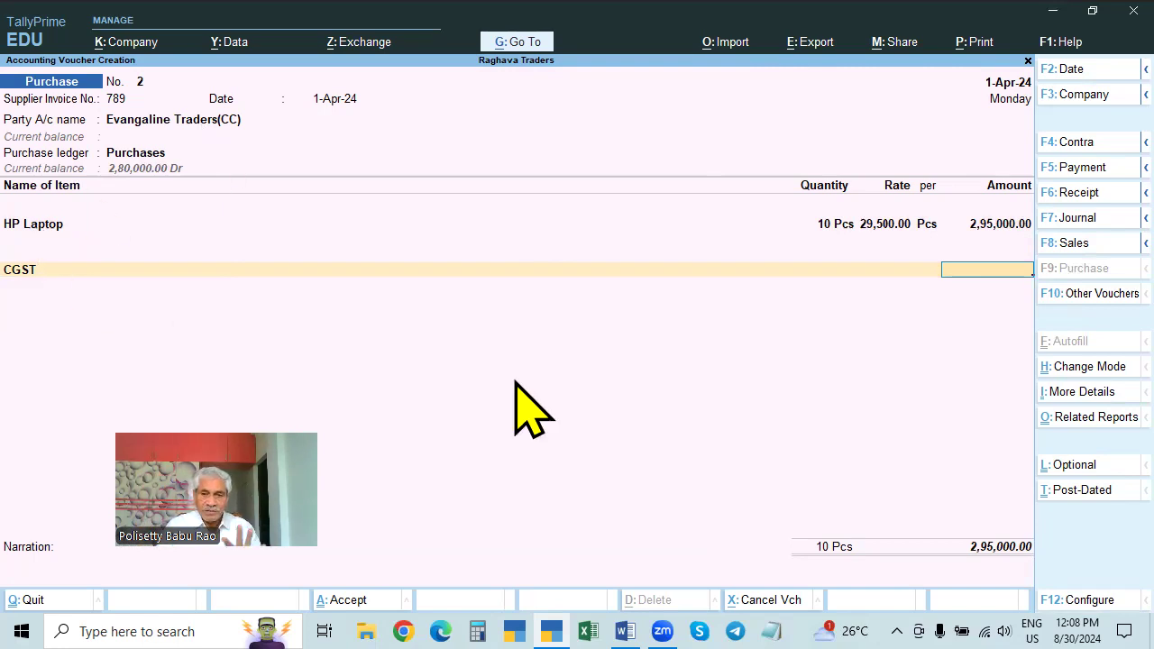
- Recheck the HP Laptop item line and the CGST line of the voucher
click(30, 225)
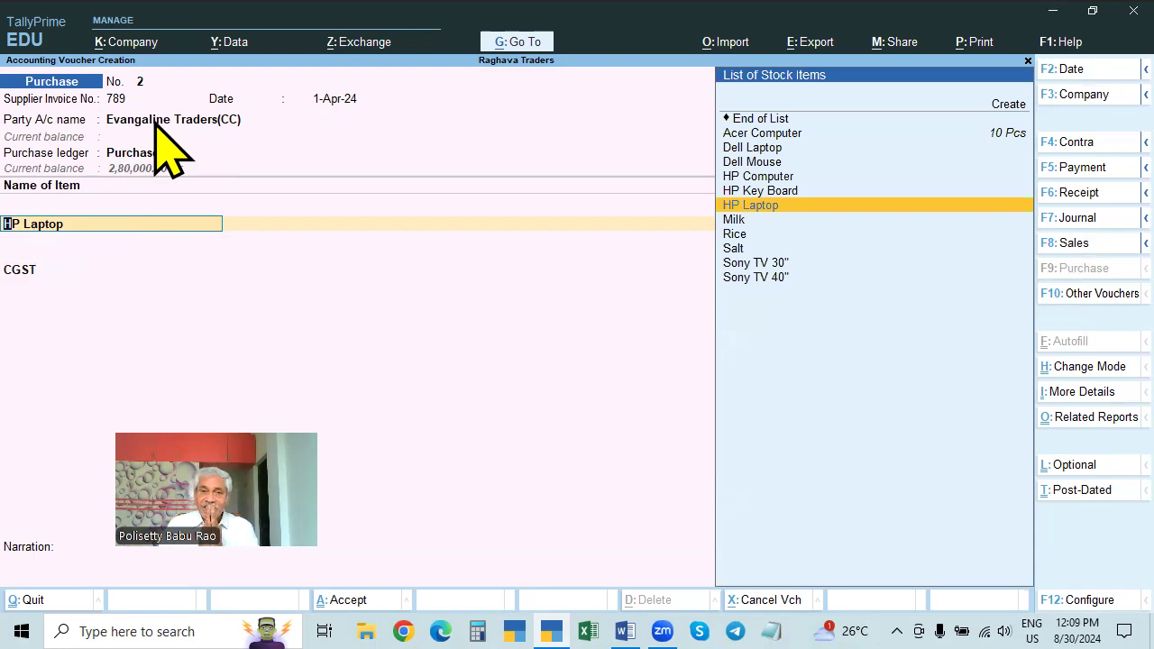
key(Return)
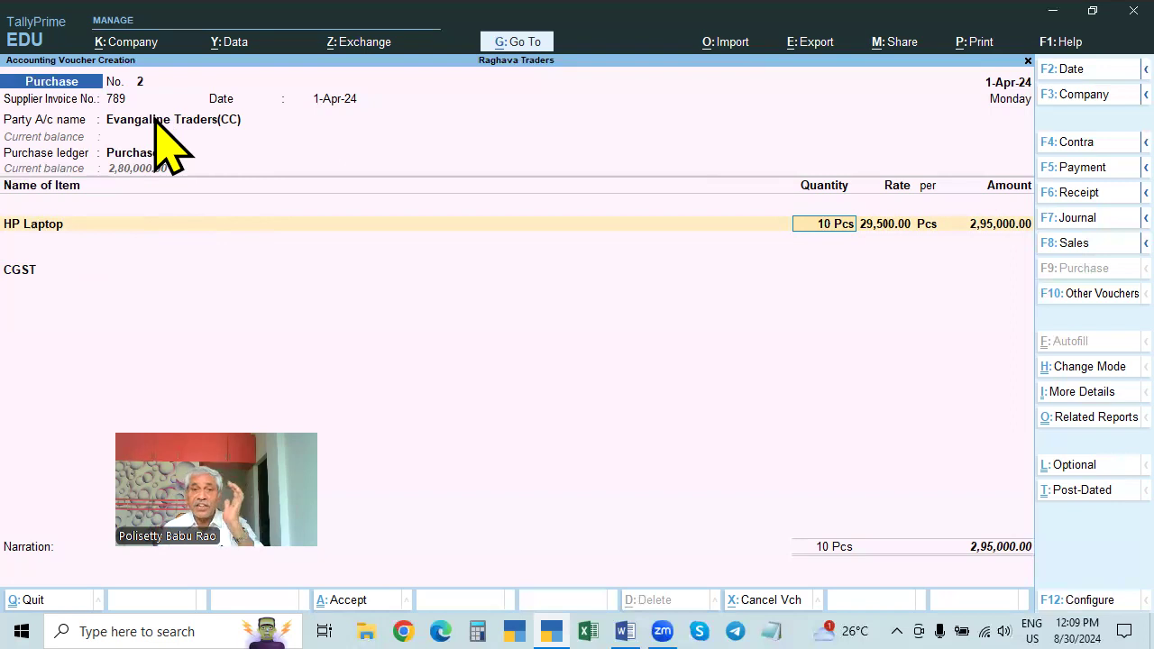
click(13, 270)
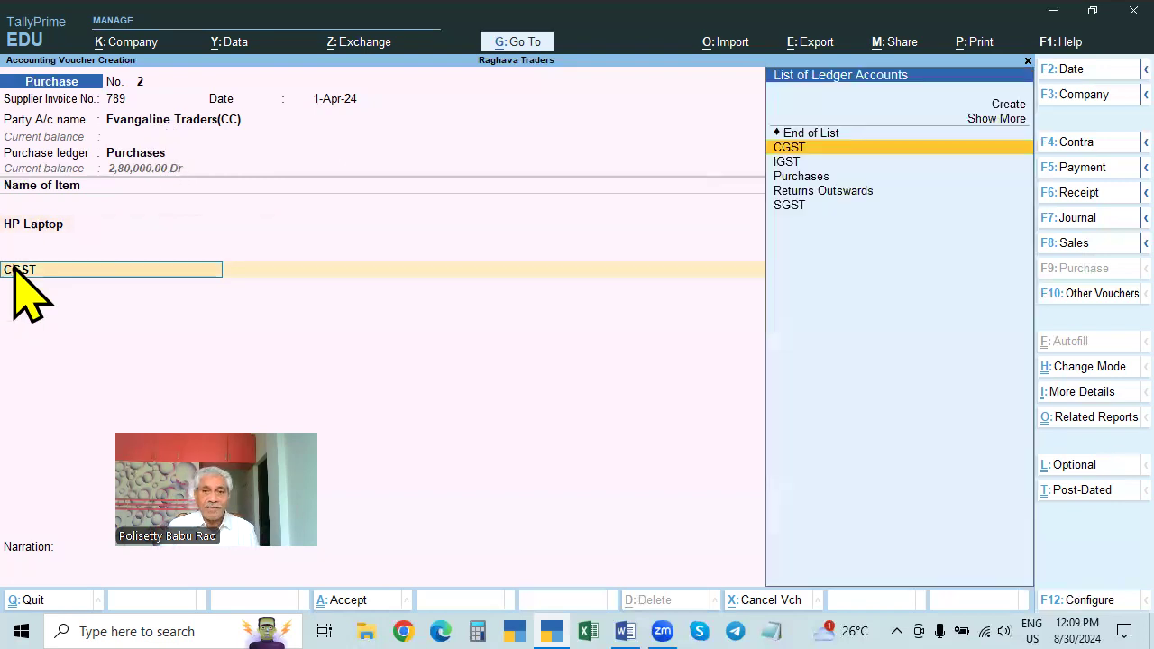
key(Return)
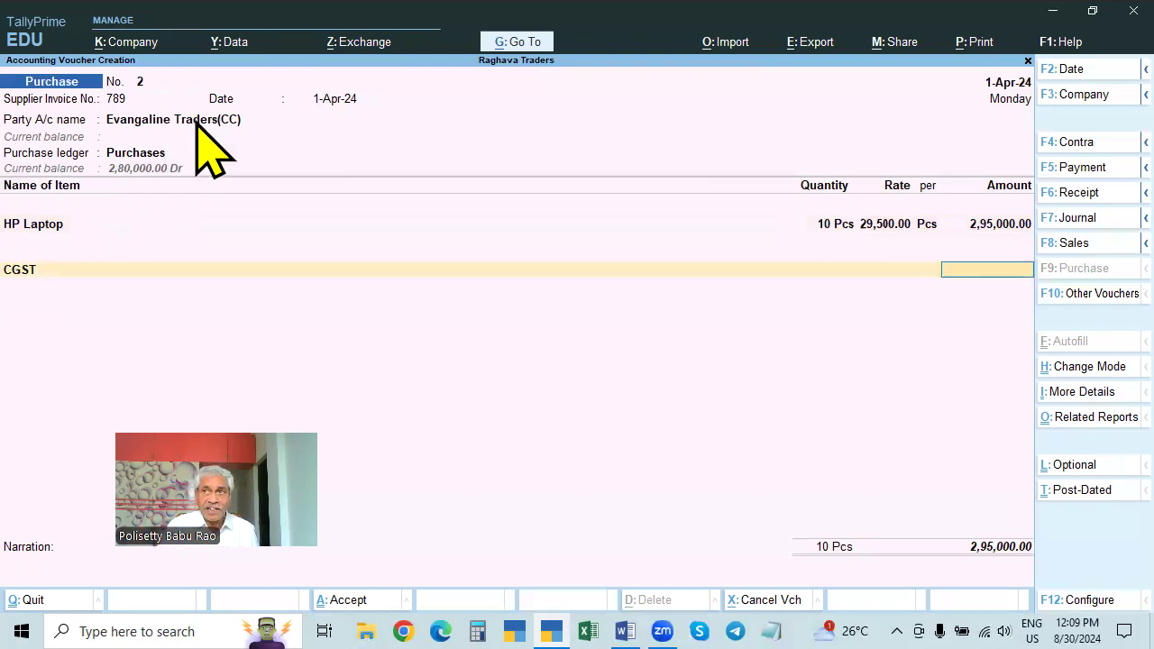
- Leave the CGST amount empty and accept the purchase voucher for Evangaline Traders(CC)
key(Return)
key(Return)
key(Return)
key(Return)
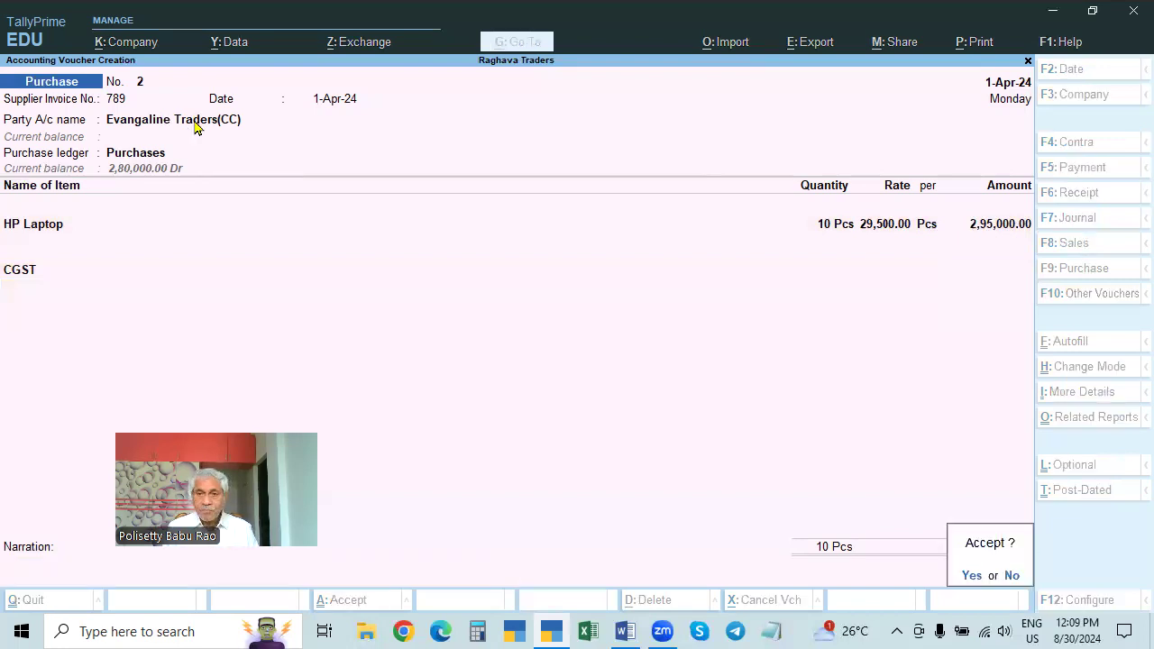
key(Return)
- Enter supplier invoice number 6654 dated 1-Apr-24 in the new purchase voucher
text(6654)
key(Return)
key(Return)
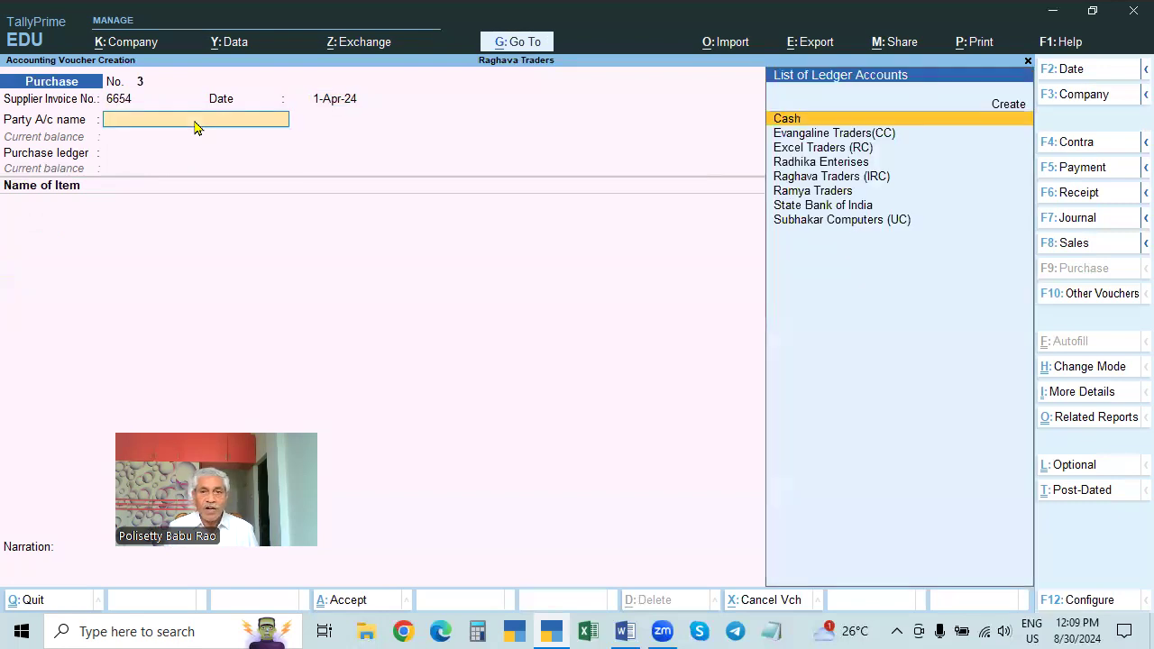
key(Down)
key(Down)
key(Up)
key(Down)
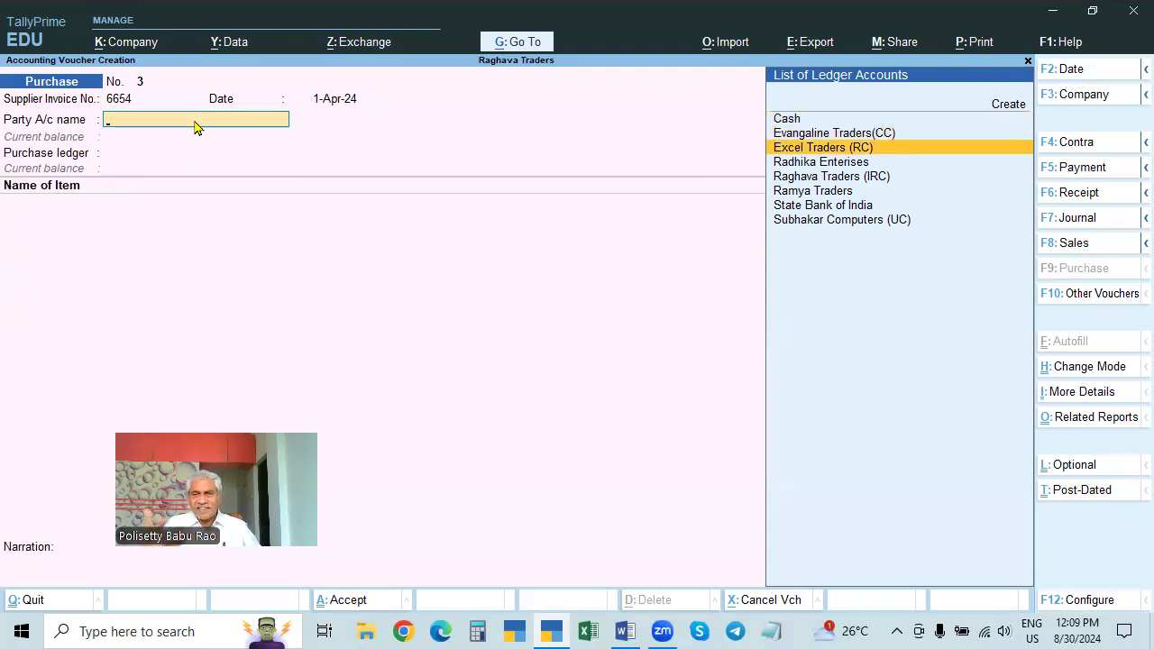
key(Up)
key(Up)
key(Down)
key(Down)
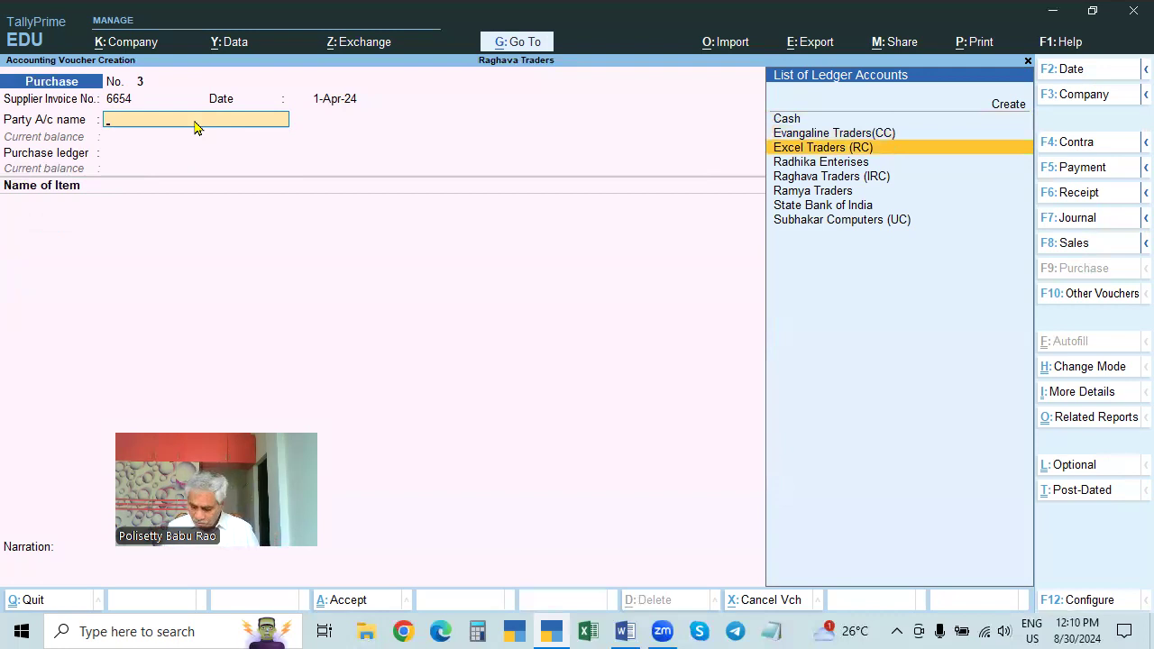
- Set the voucher date to 2-Apr-24
key(F2)
text(2.4)
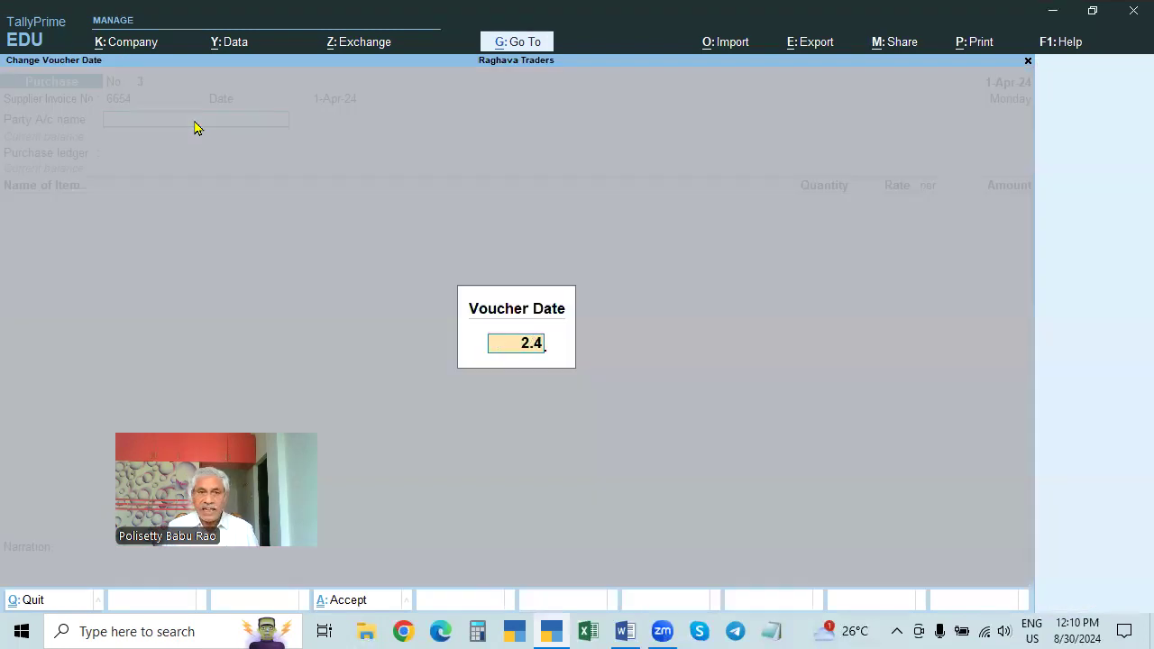
key(Escape)
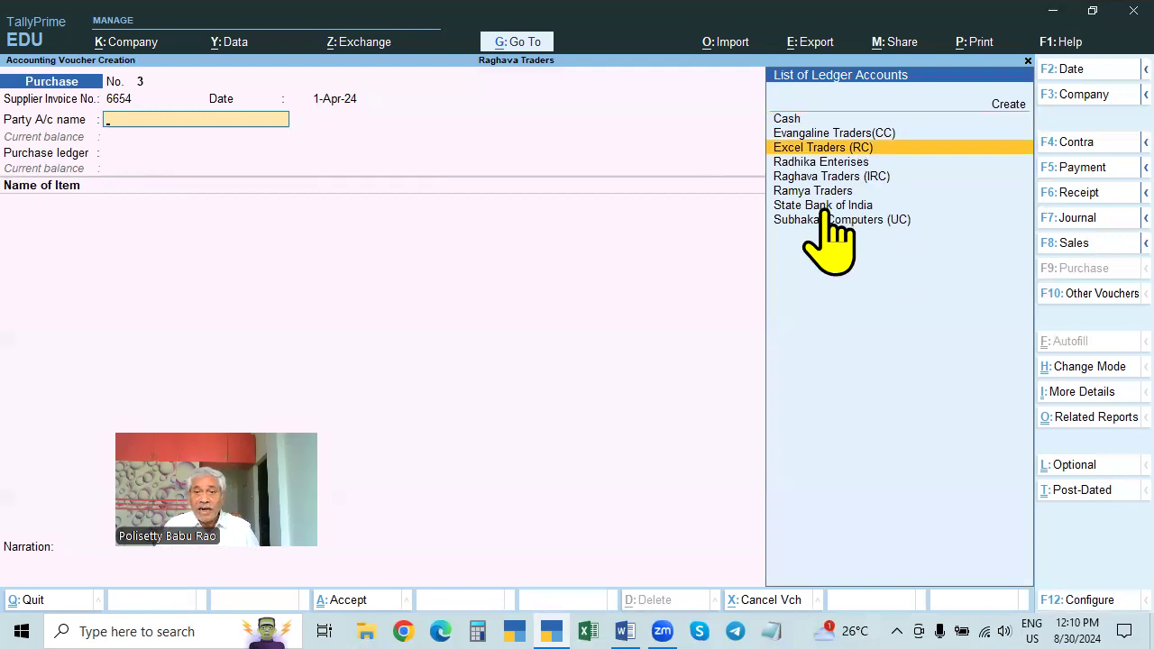
- Select Subhakar Computers (UC) as the party and check its ledger master for the tax registration details
click(854, 226)
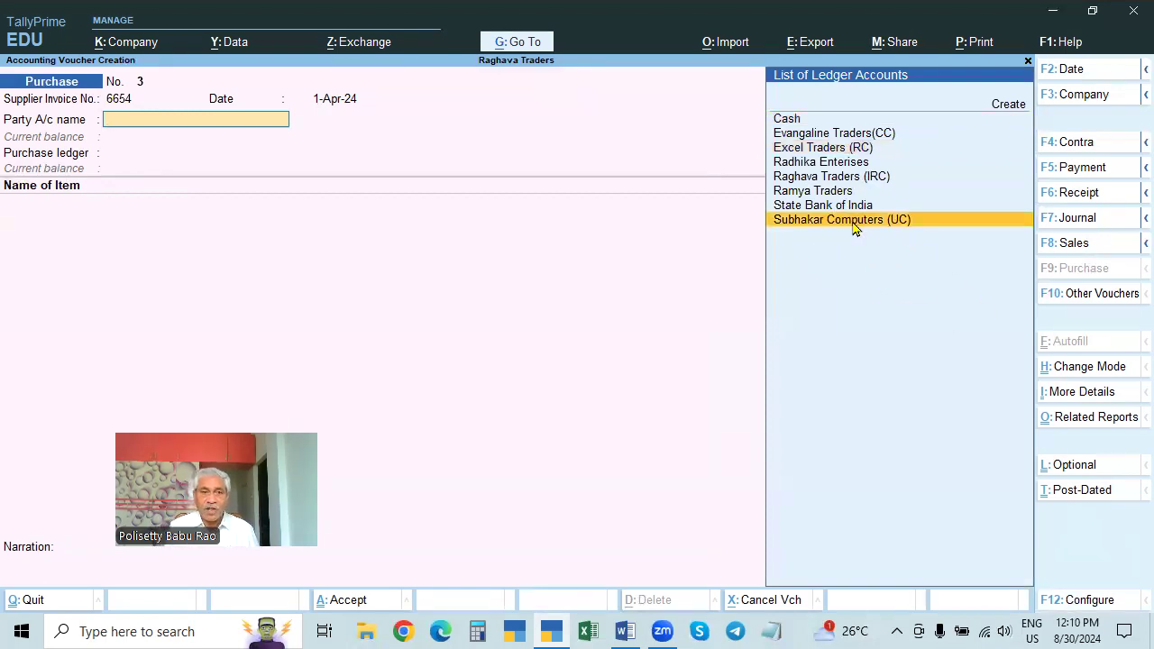
click(853, 225)
key(Escape)
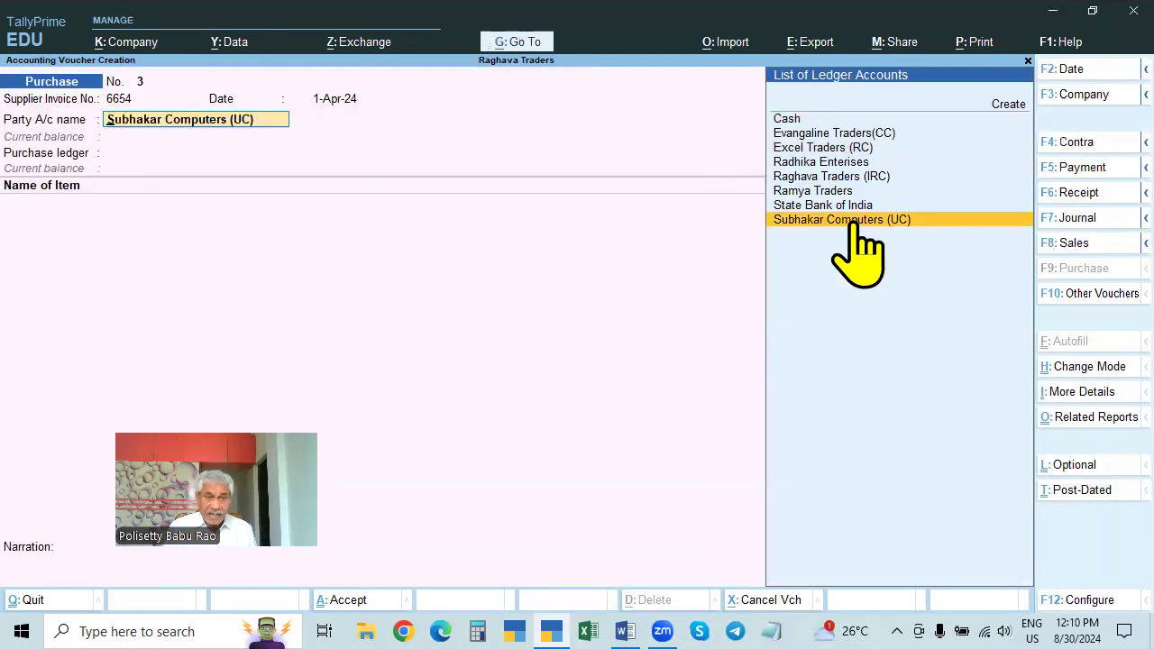
key(ctrl)
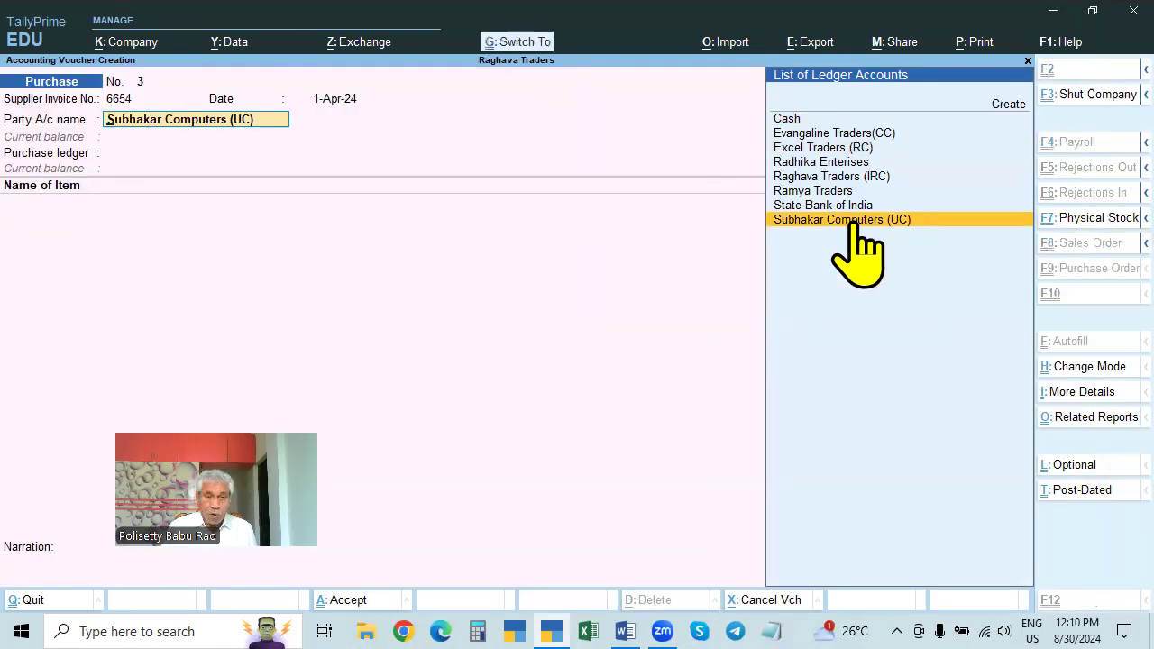
key(ctrl+Return)
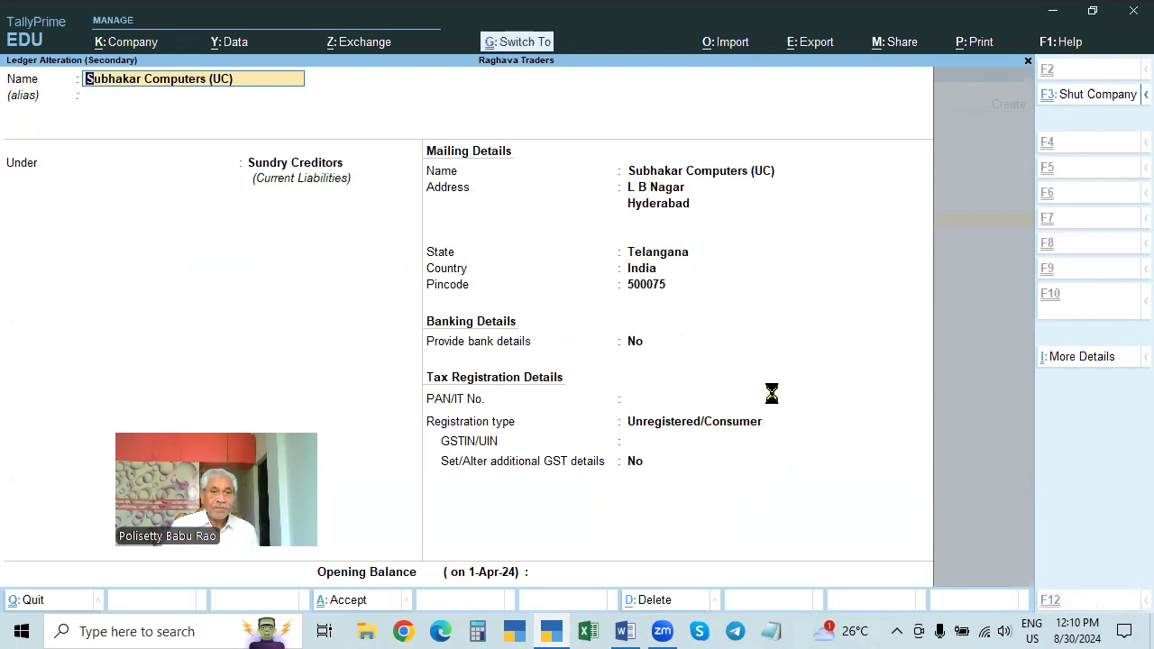
key(ctrl+a)
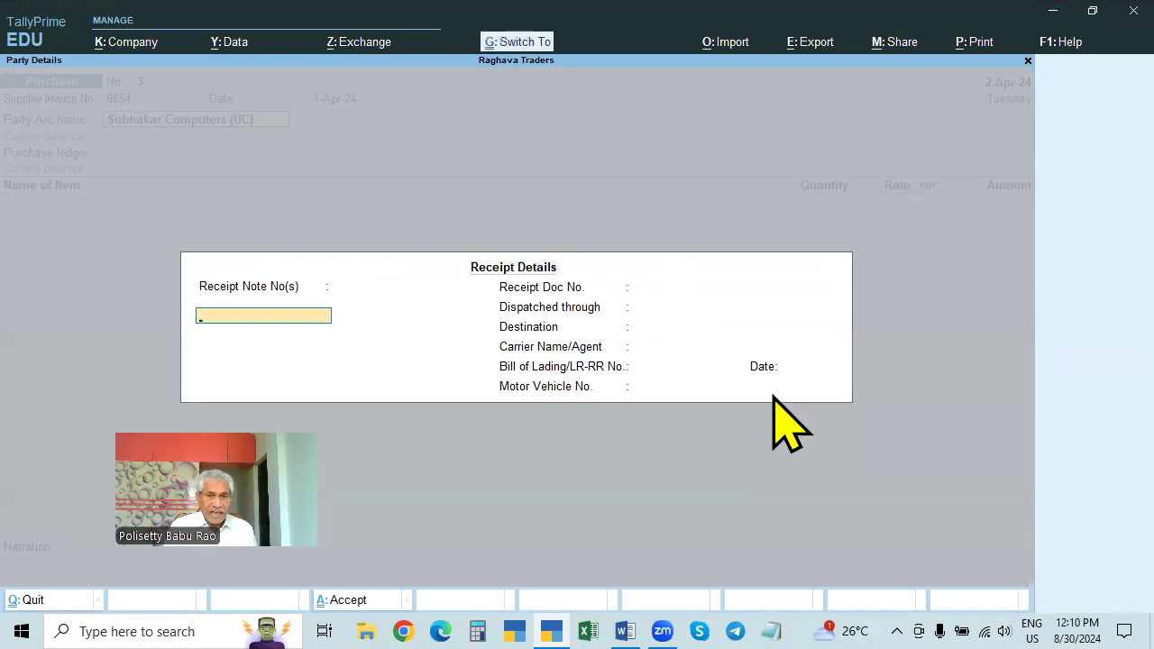
- Accept the receipt and party details for Subhakar Computers (UC) and use Purchases as the purchase ledger
key(ctrl+a)
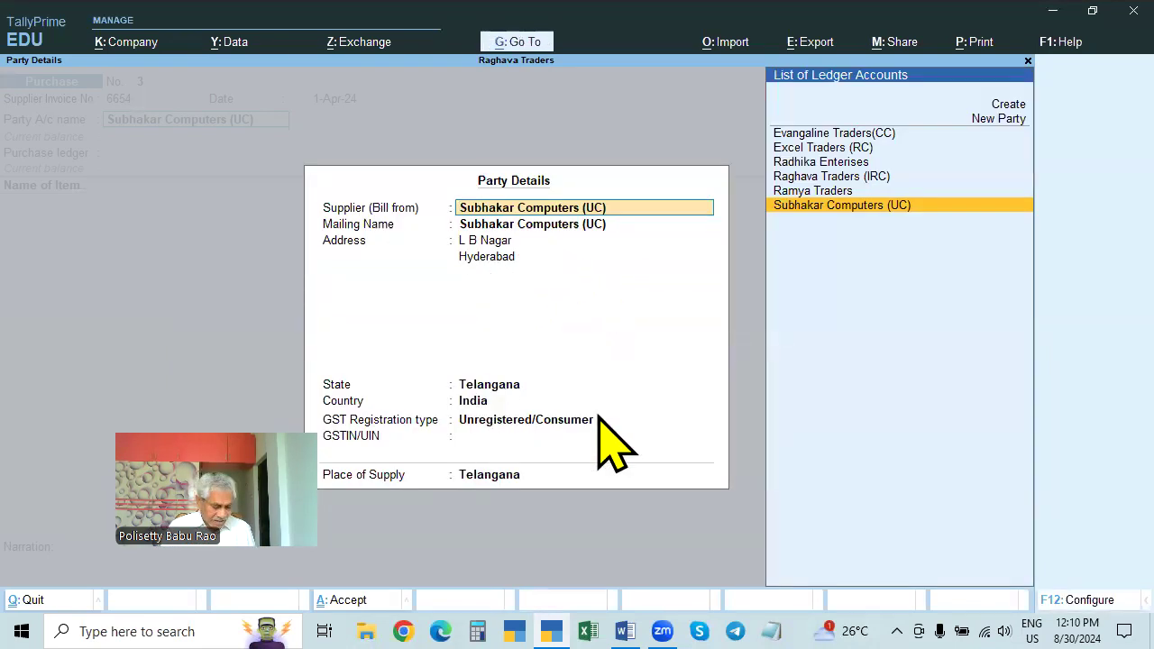
key(ctrl+a)
key(Return)
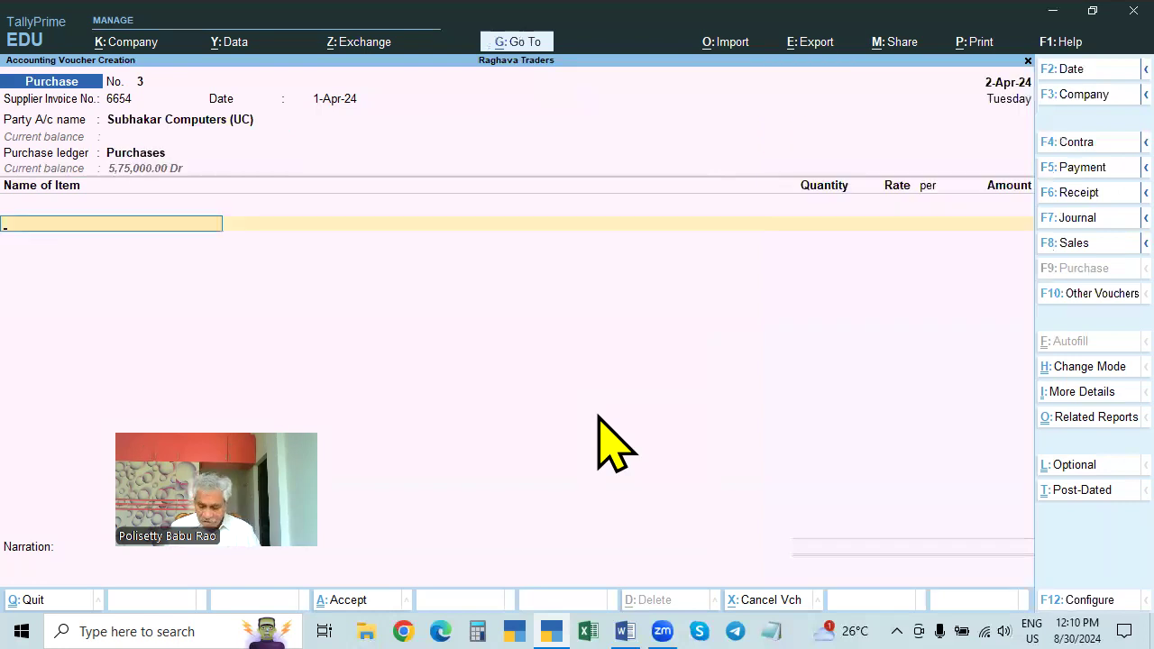
- Choose Dell Laptop as the stock item in the purchase voucher
key(Down)
key(Down)
key(Down)
key(Down)
key(Down)
key(Up)
key(Up)
key(Up)
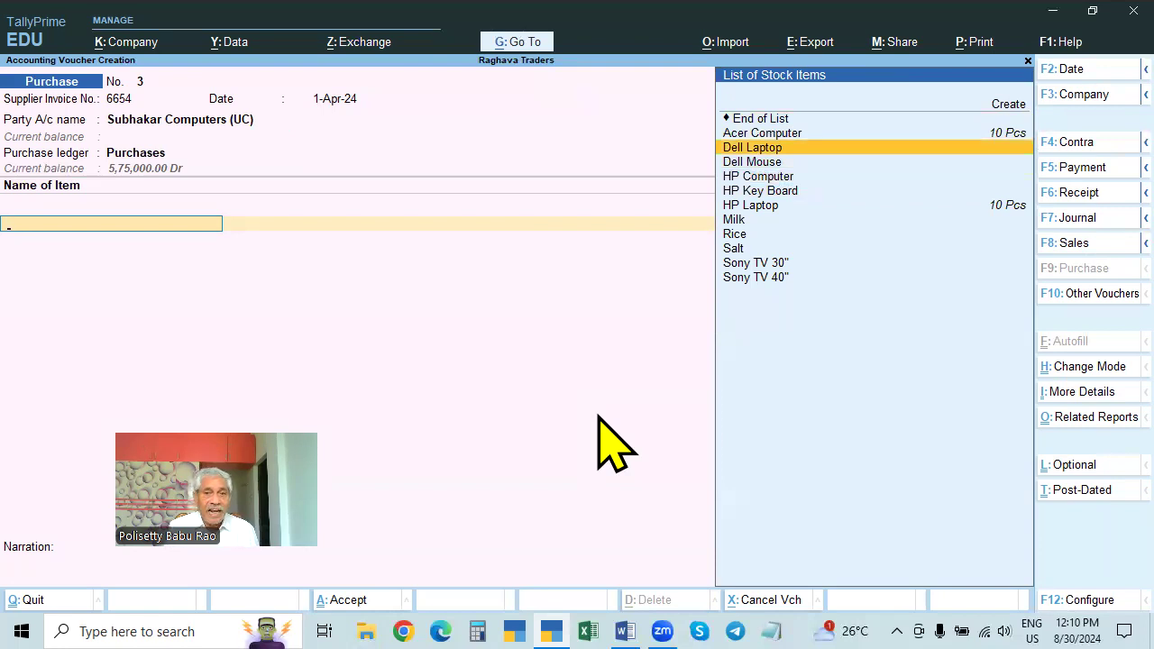
key(Return)
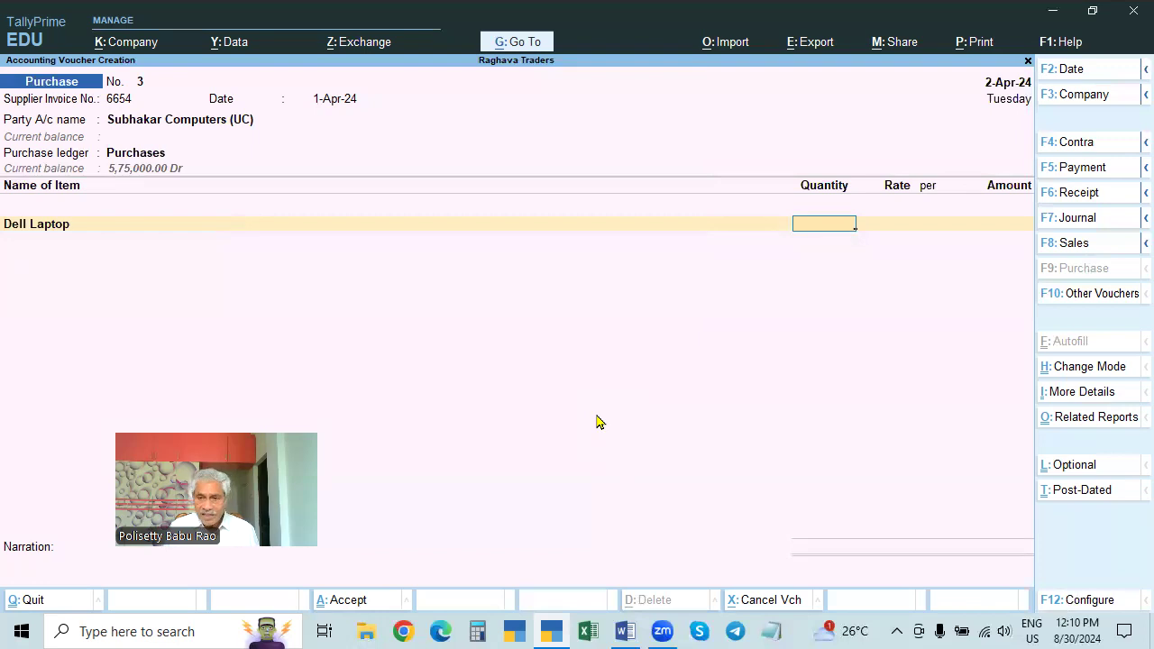
- Set the Dell Laptop quantity to 10 Pcs and the rate to 30,000, and end the item list
text(10)
key(Return)
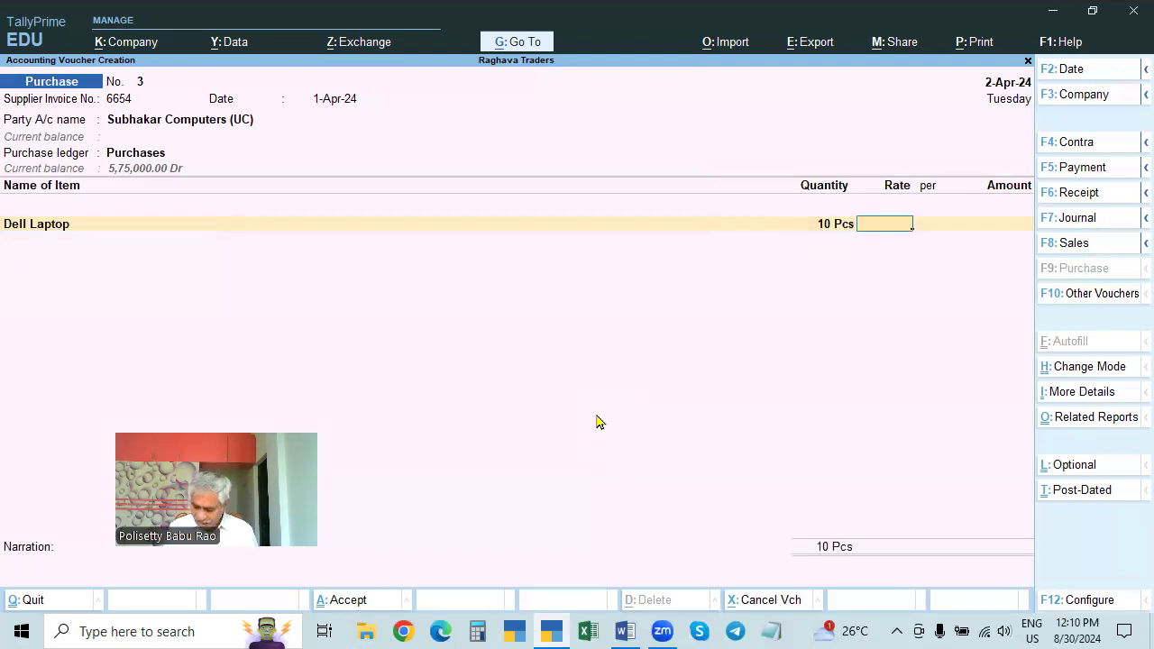
text(30,00)
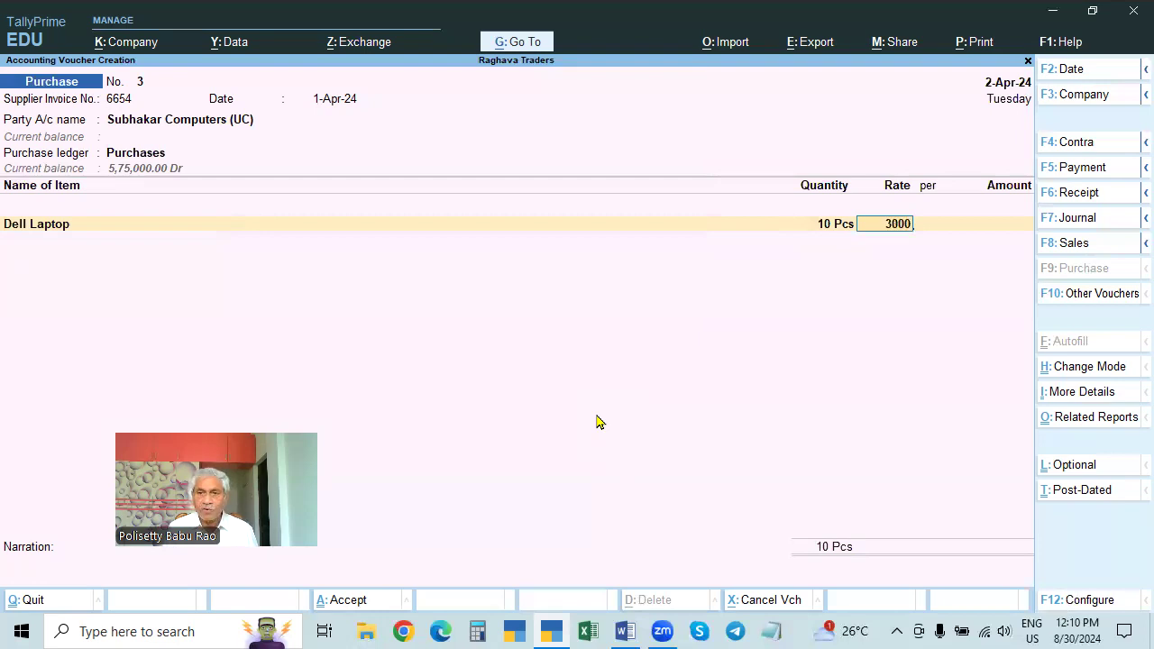
text(0)
key(Return)
key(Return)
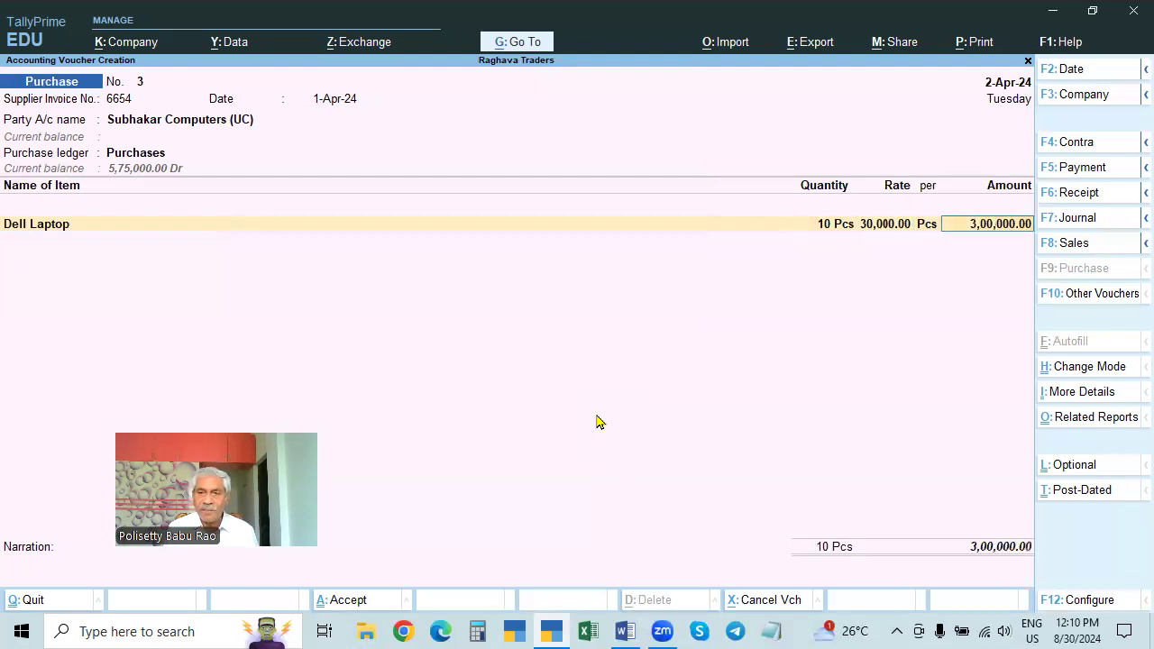
key(Return)
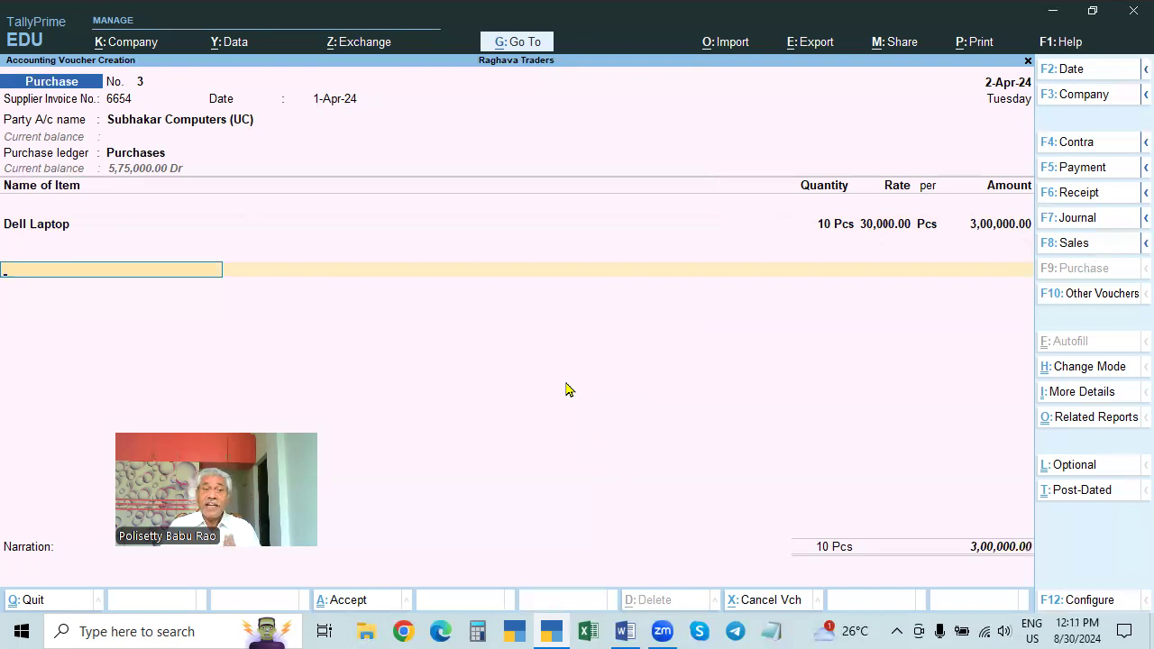
- Add the SGST ledger without an amount below Dell Laptop and accept the purchase voucher
text(SG)
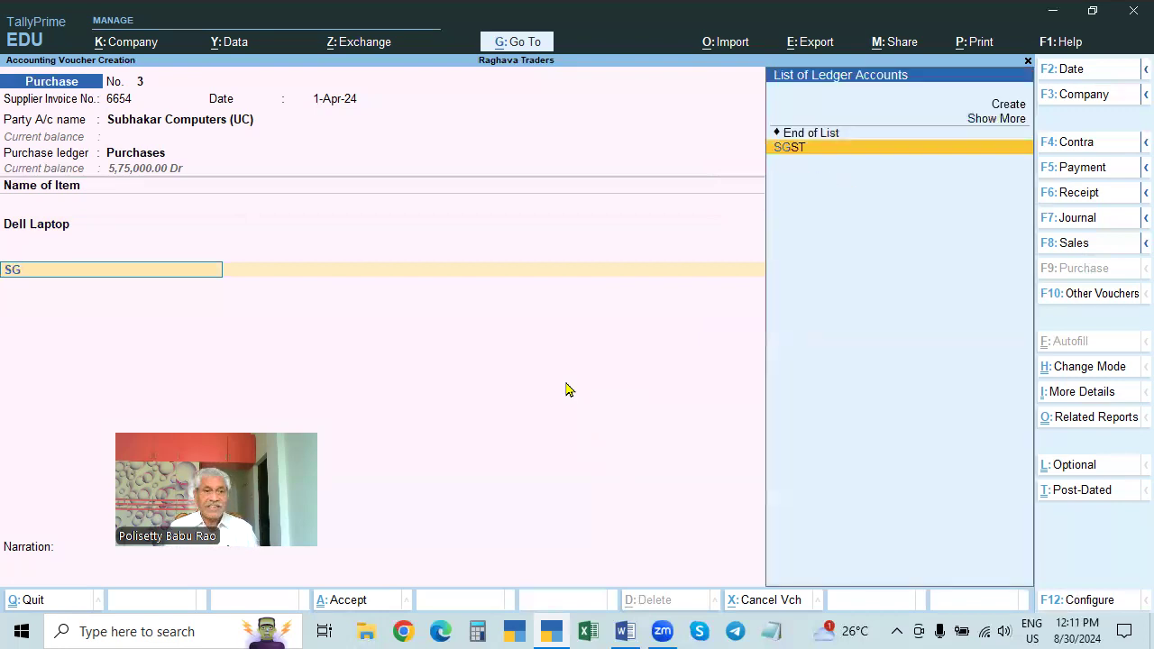
key(Return)
key(Return)
key(Return)
key(Return)
key(Return)
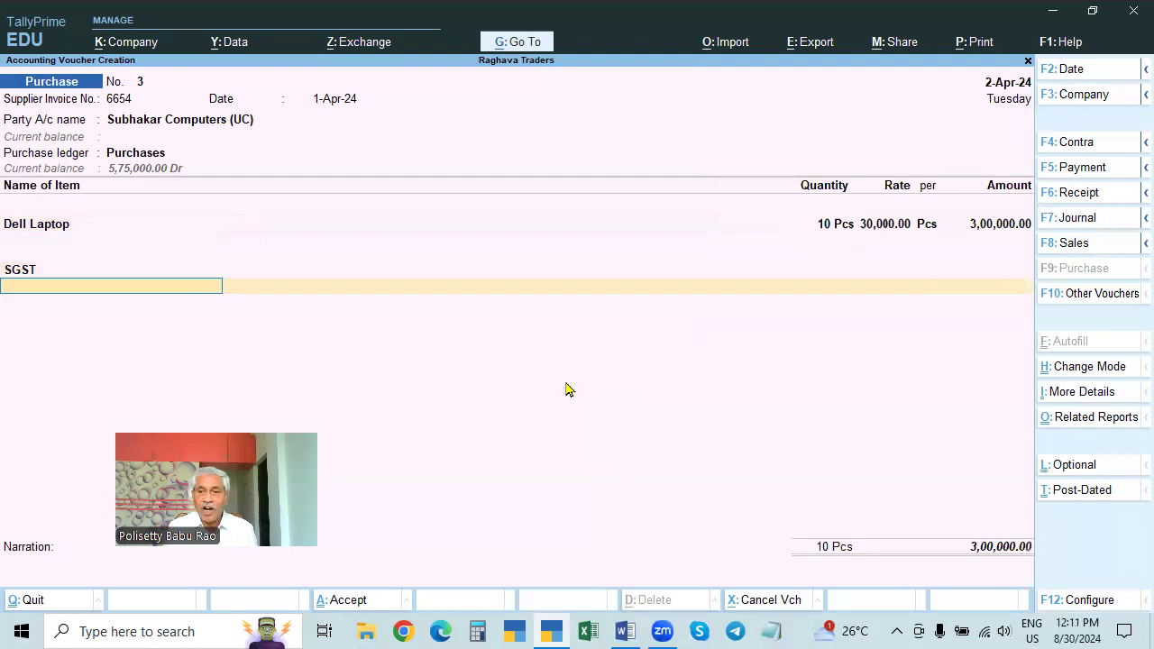
key(Return)
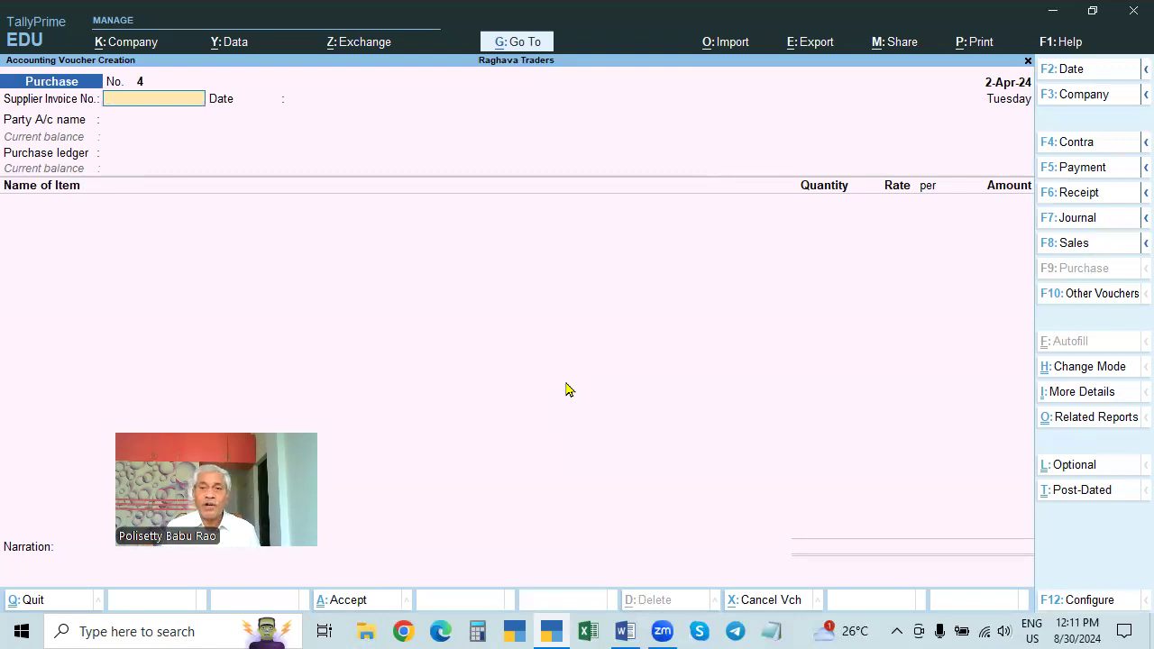
- Enter supplier invoice number 6547 dated 2-Apr-24 in the new purchase voucher
text(6547)
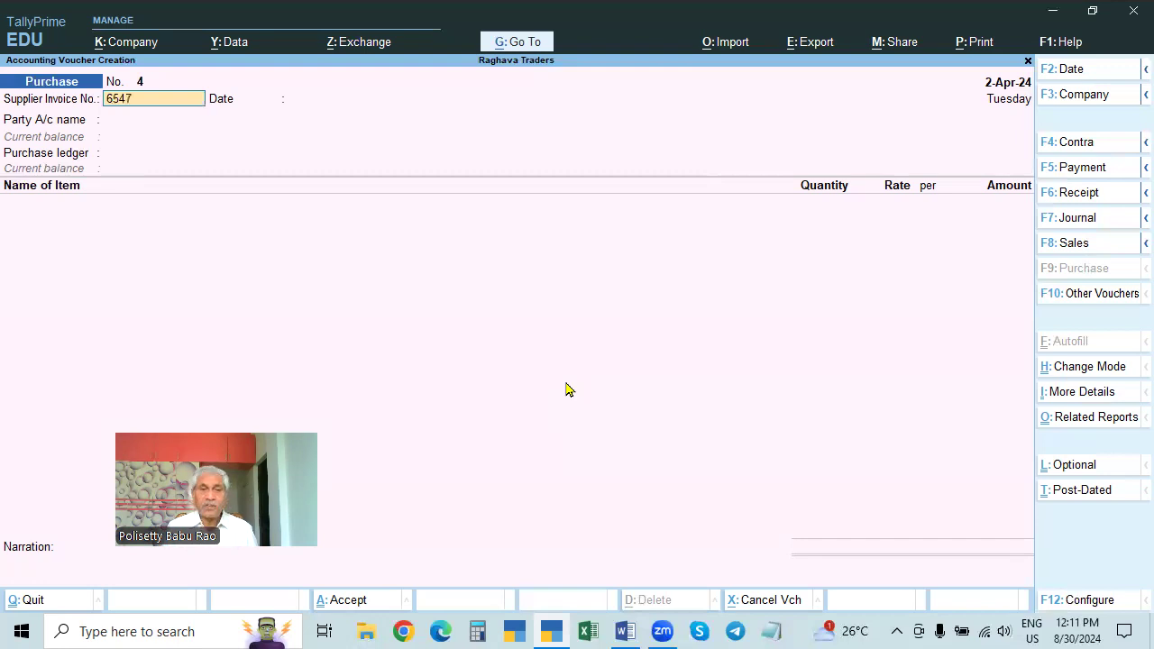
key(Return)
key(Return)
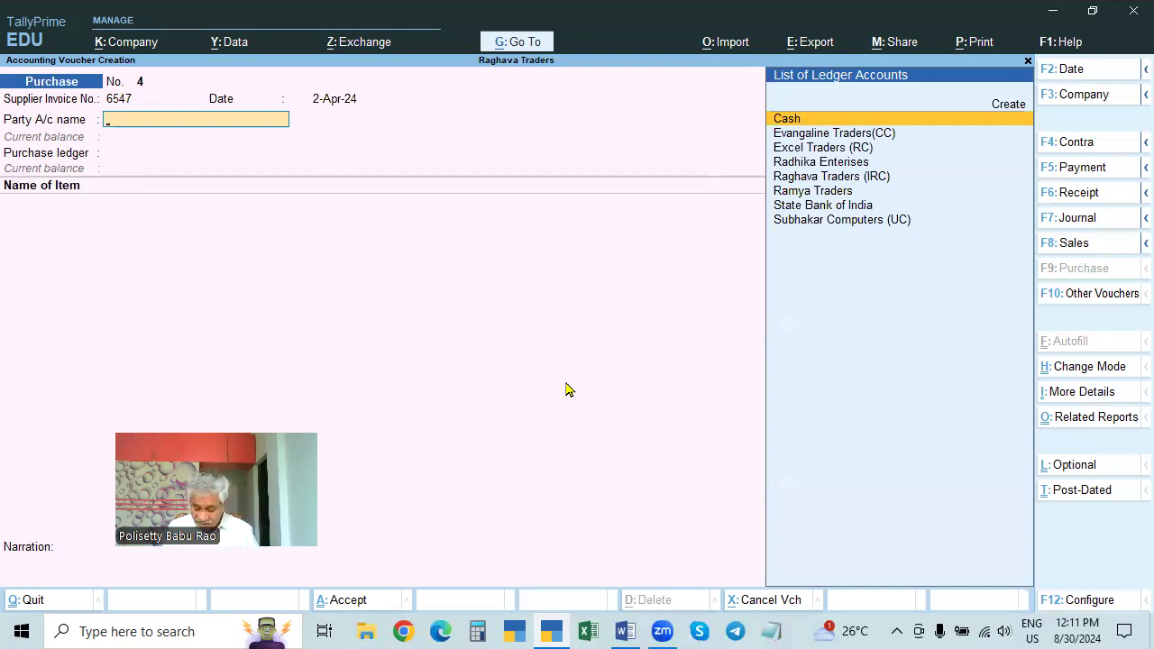
- Choose Raghava Traders (IRC) as the party account of the purchase voucher
key(Down)
key(Down)
key(Down)
key(Down)
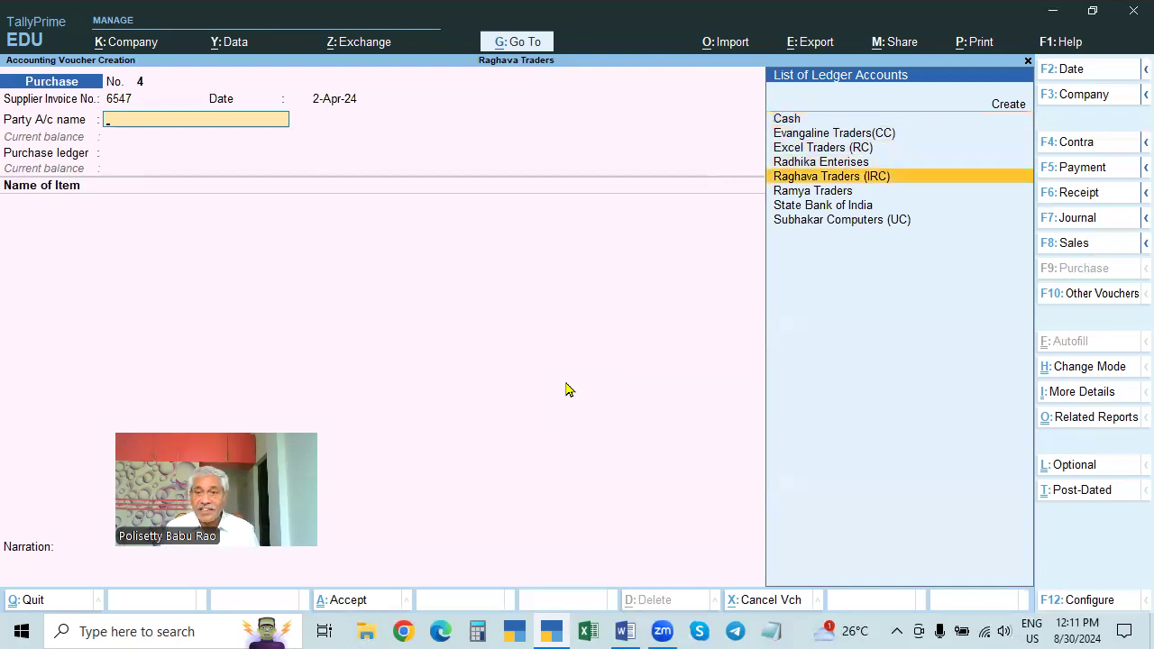
click(889, 180)
key(Escape)
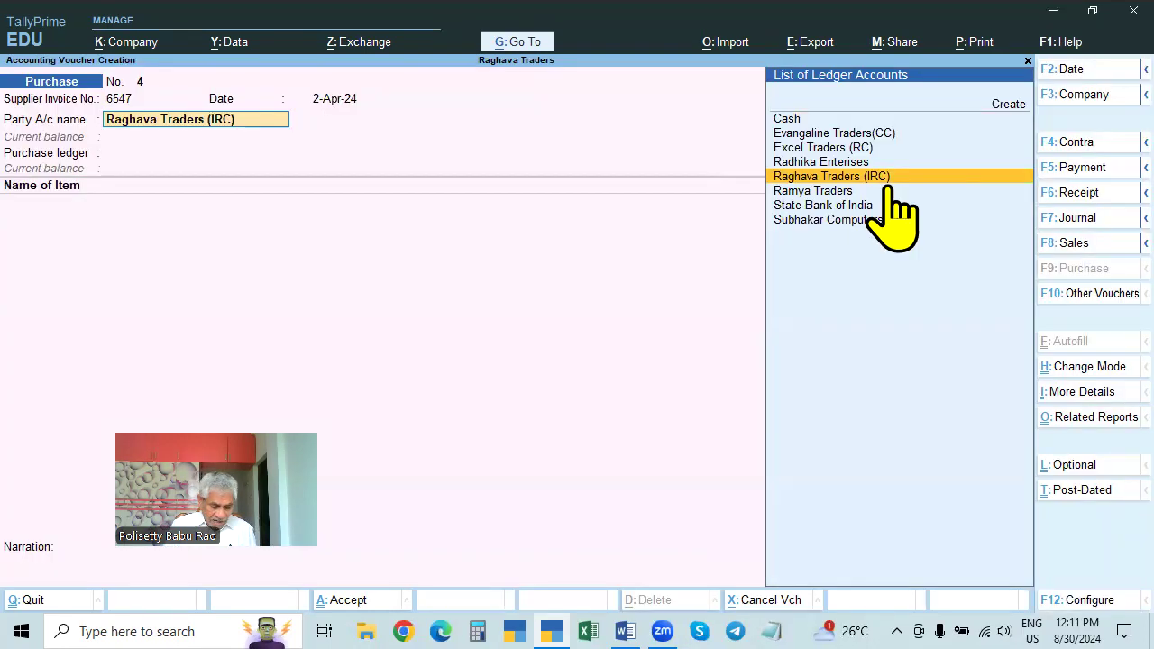
- Open the Raghava Traders (IRC) ledger from the voucher to check its state and GST registration, and accept it
key(ctrl)
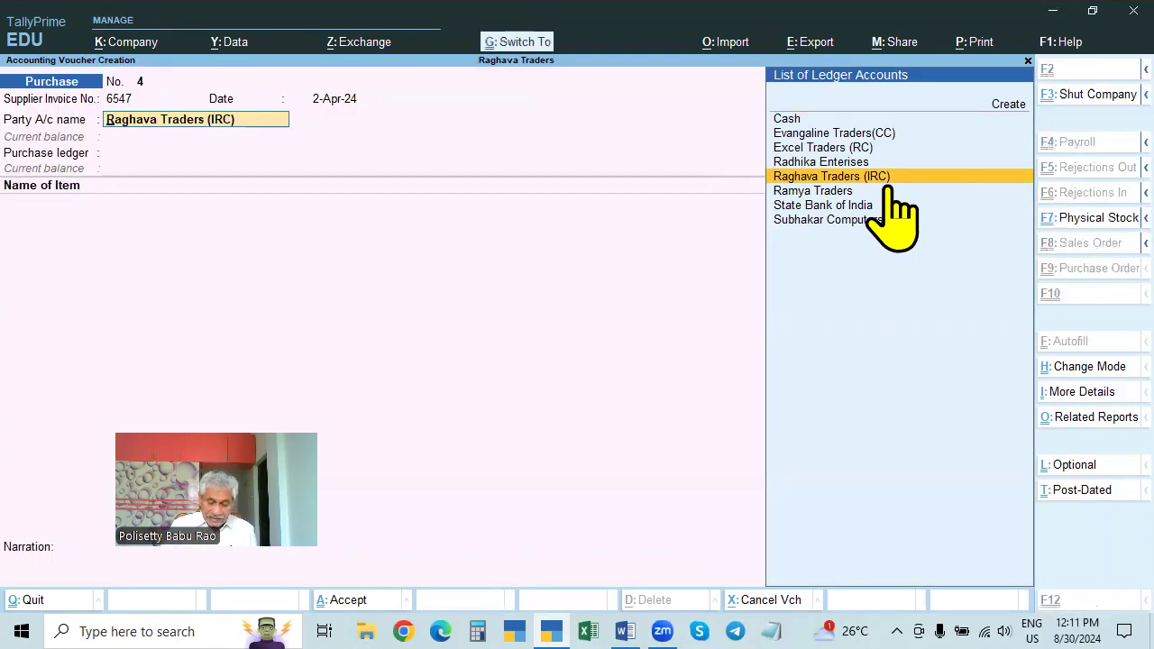
key(ctrl+Return)
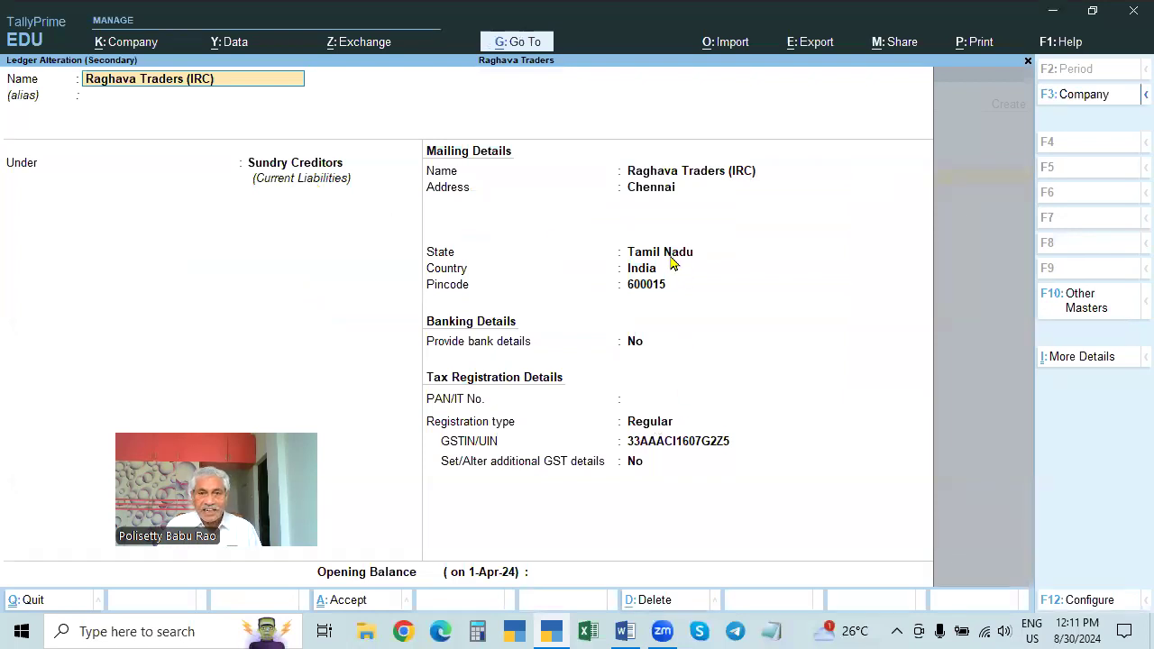
key(ctrl)
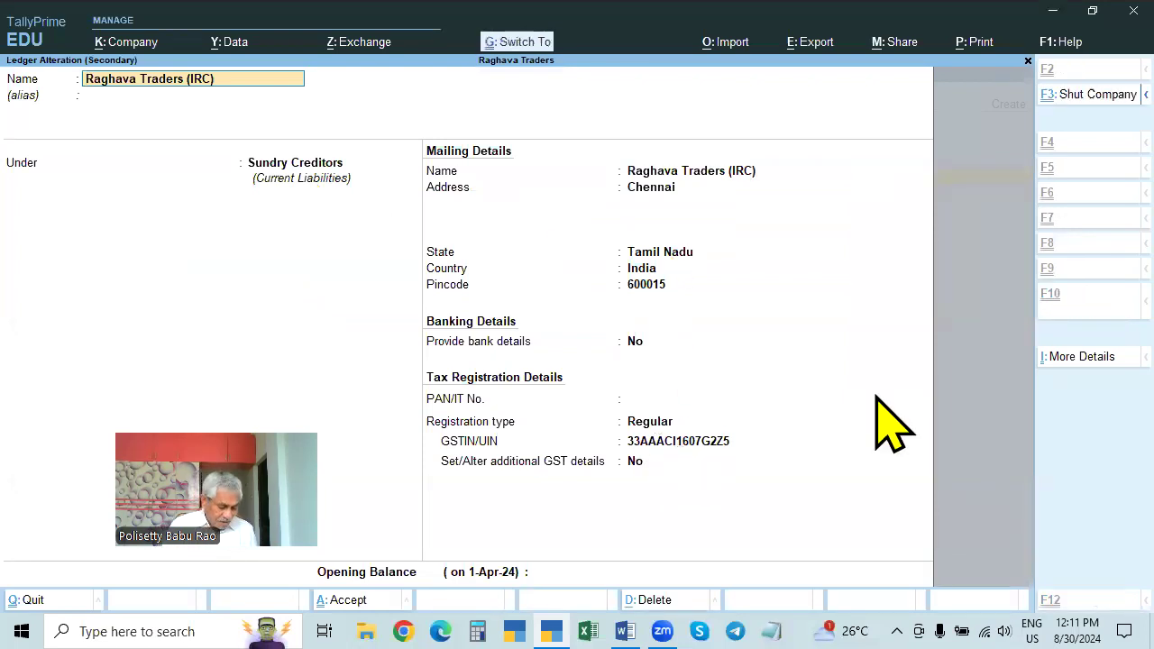
key(ctrl+a)
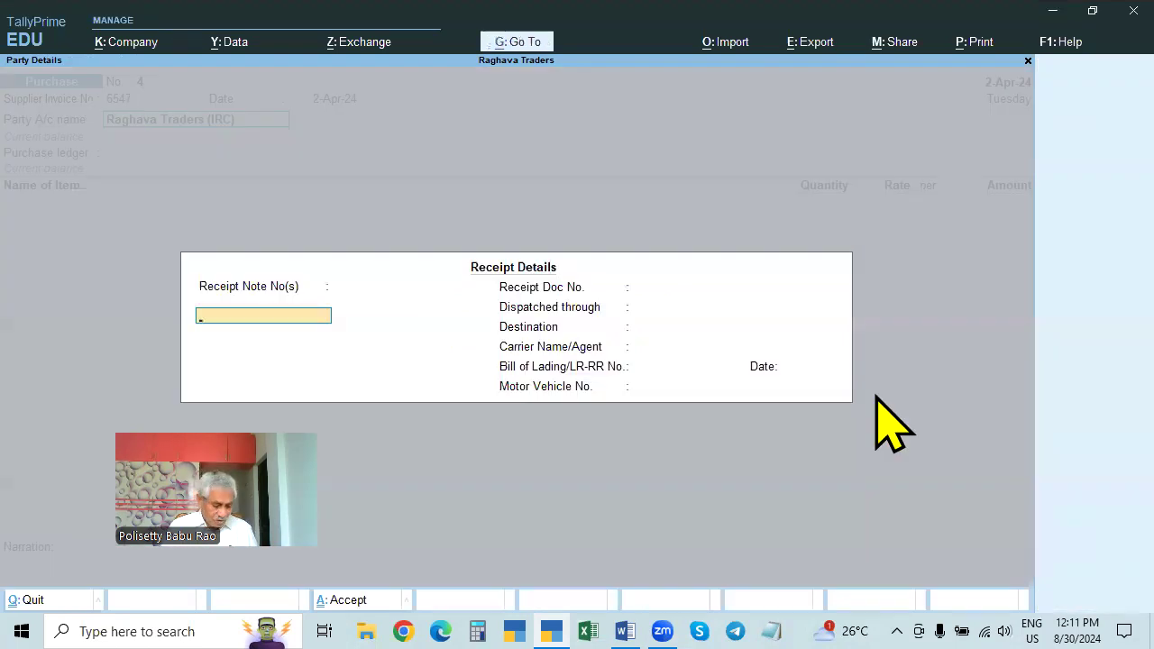
- Accept the receipt and party details and choose Purchases as the purchase ledger
key(ctrl+a)
key(Up)
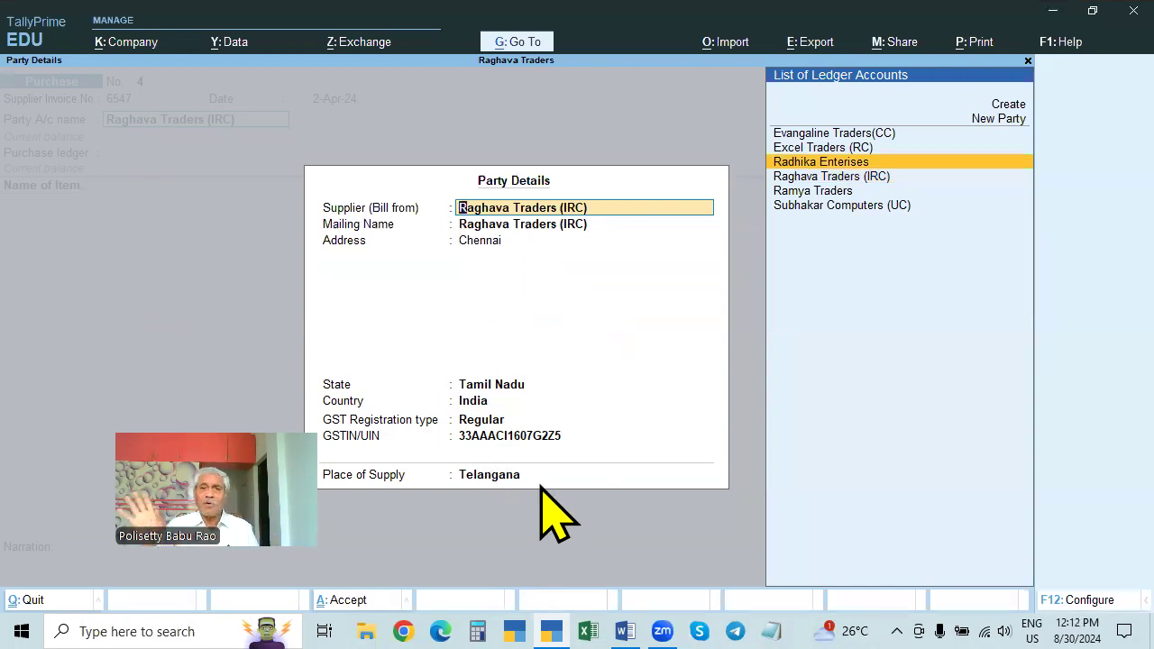
key(ctrl)
key(ctrl+a)
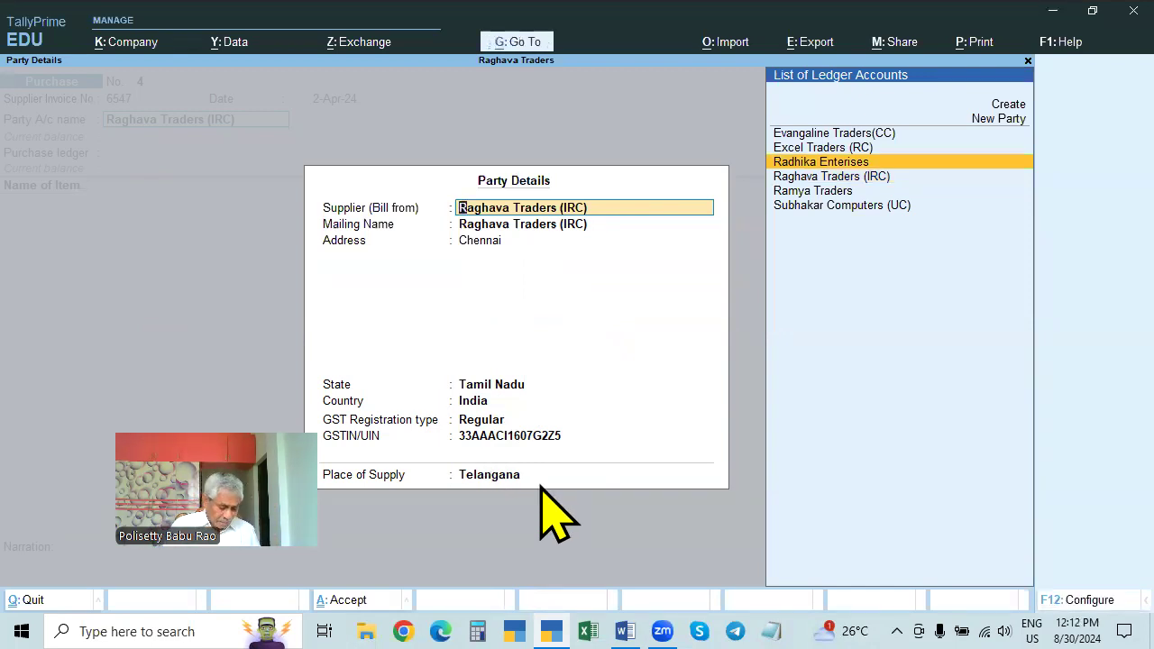
key(Return)
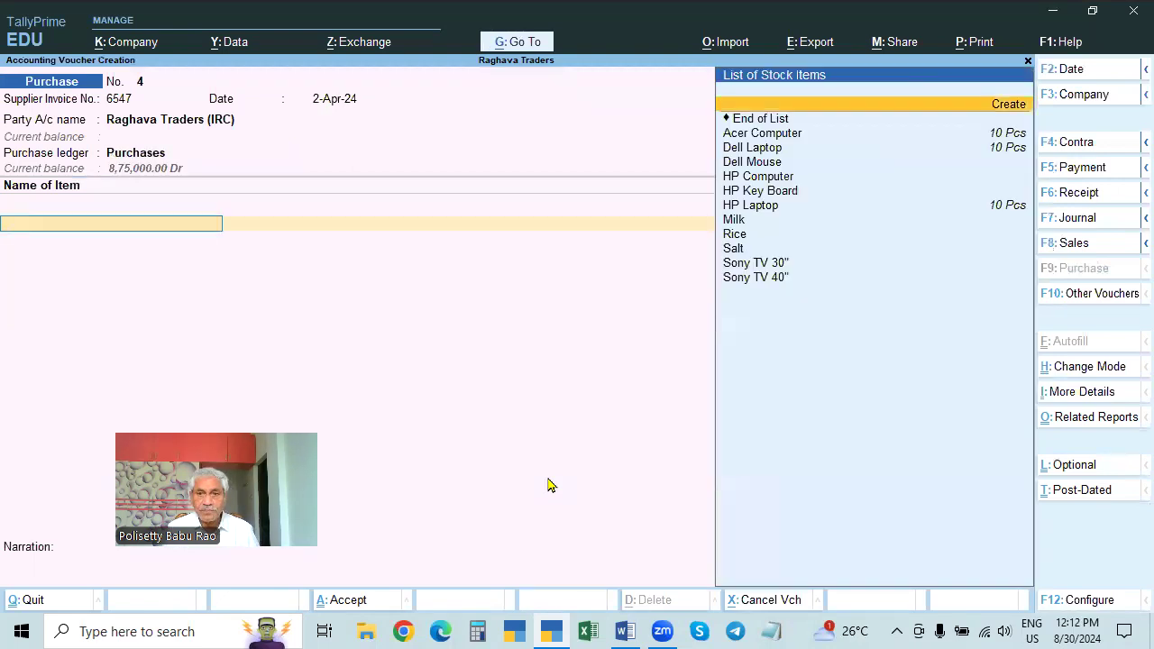
- Choose HP Computer as the first stock item in the purchase voucher
key(Down)
key(Down)
key(Down)
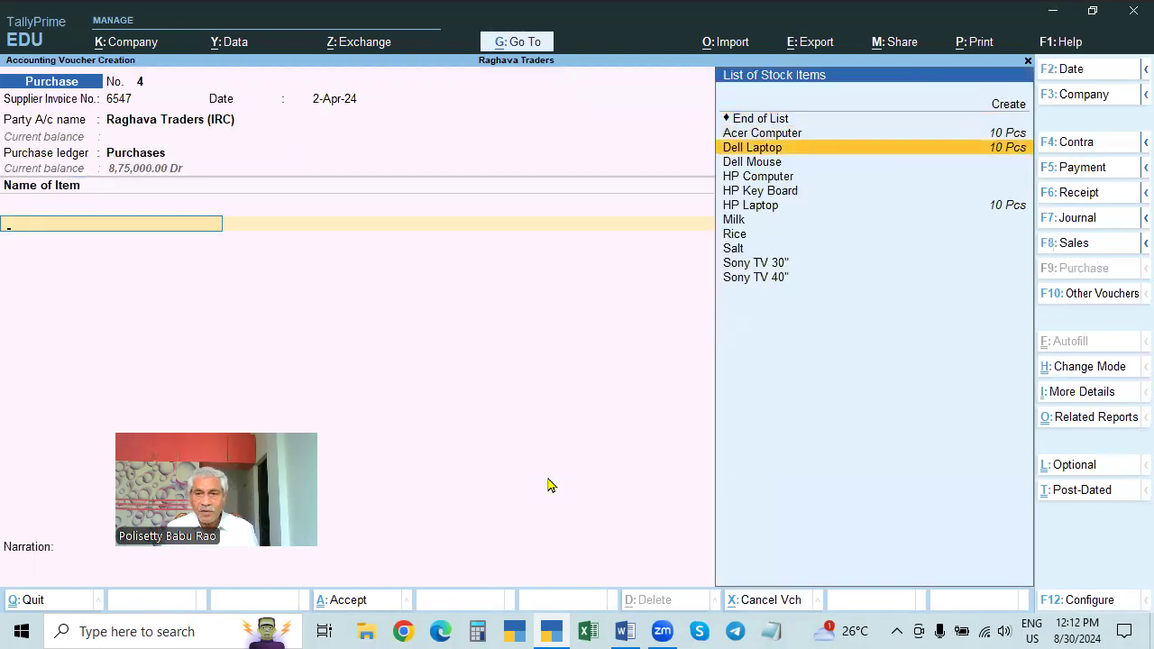
key(Down)
key(Down)
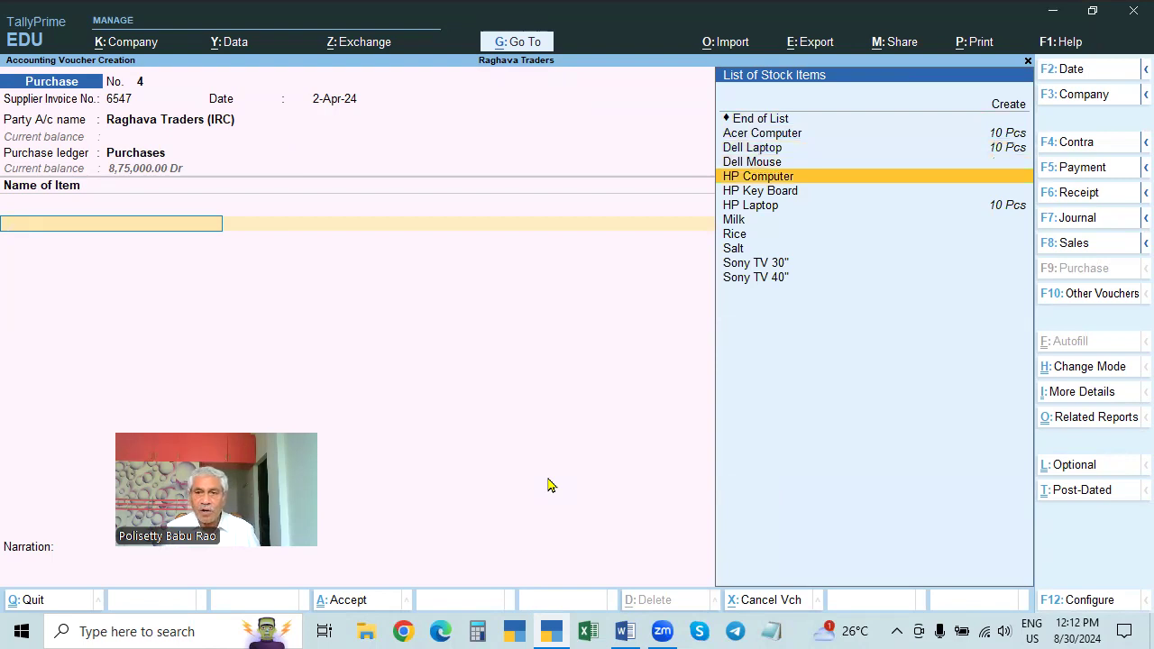
key(Return)
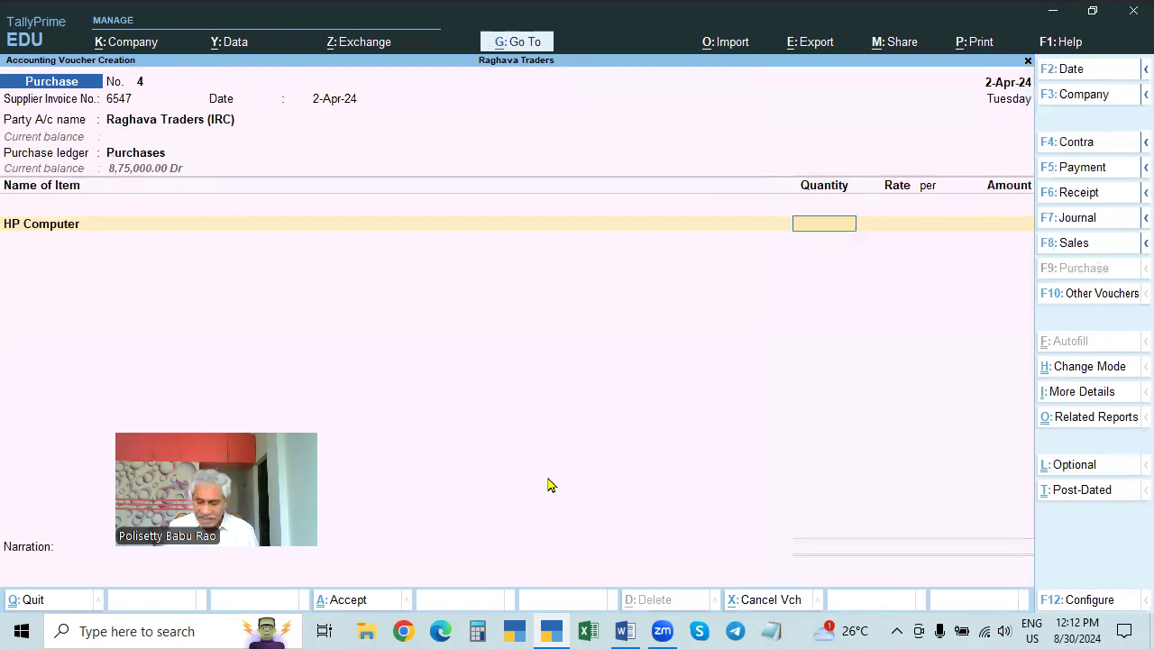
- Set the HP Computer quantity to 15 Pcs and the rate to 31,000
text(15)
key(Return)
text(31000)
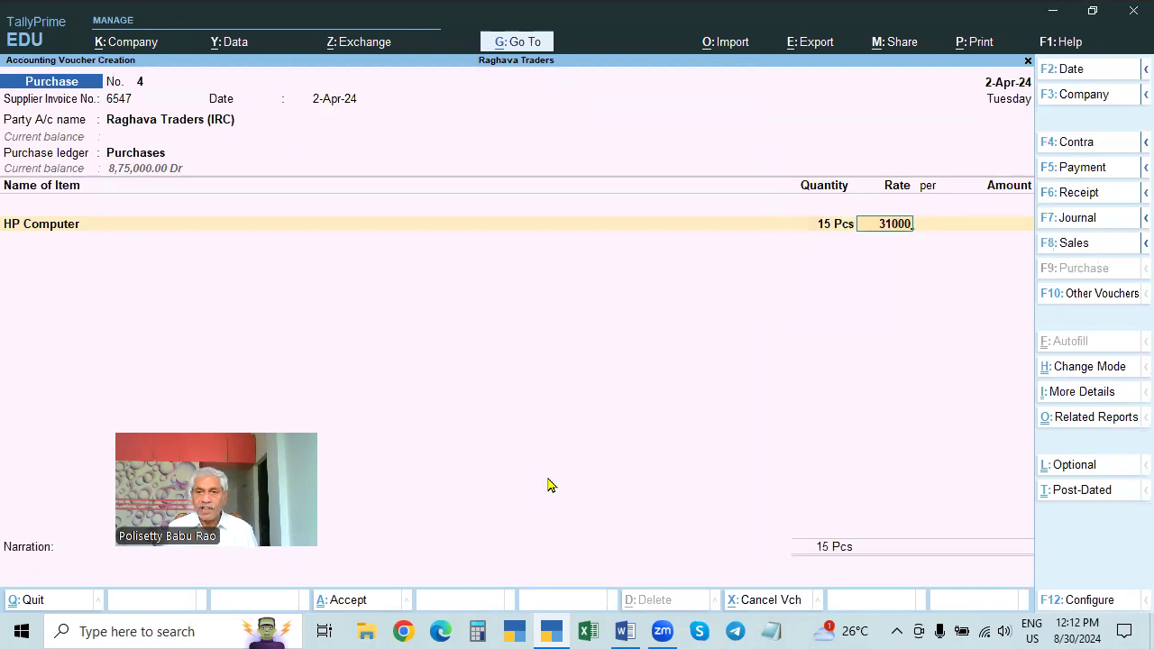
key(Return)
key(Return)
key(Return)
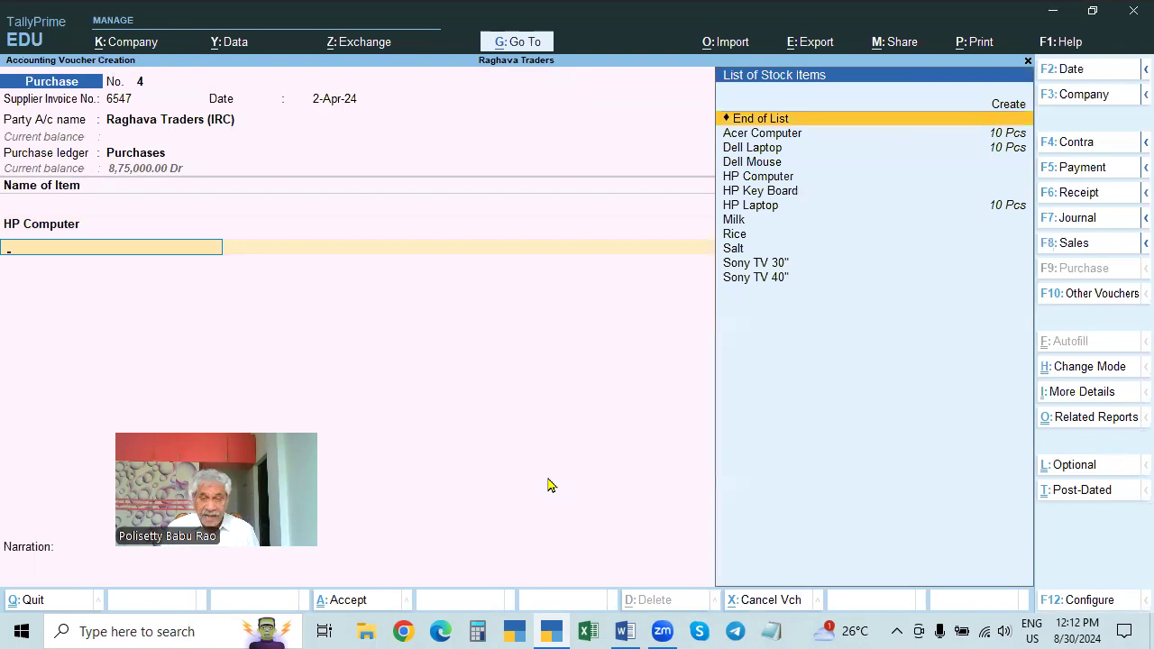
- Add HP Key Board as the second stock item with a quantity of 20 Pcs
key(BackSpace)
key(Return)
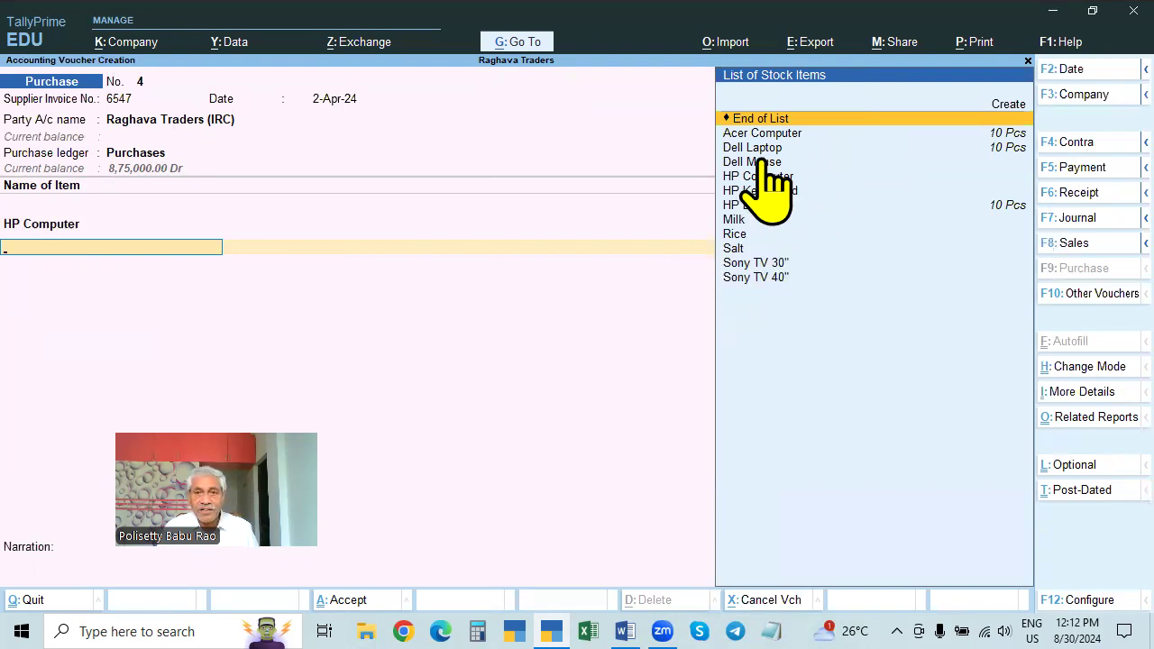
click(791, 193)
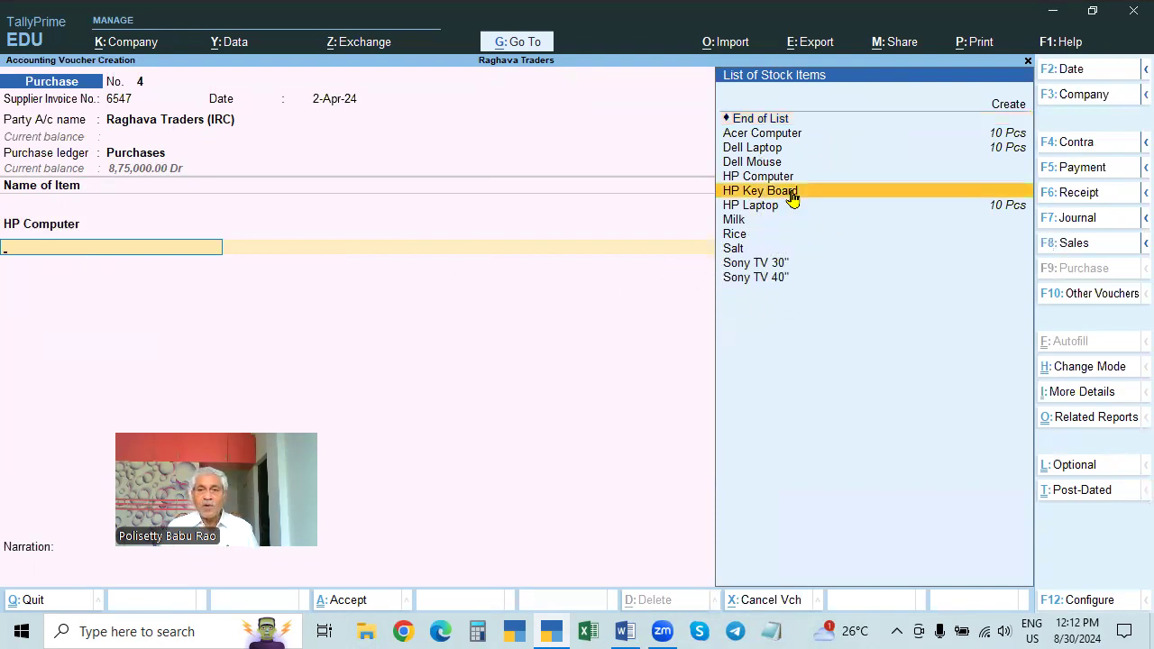
click(791, 192)
text(20)
key(Return)
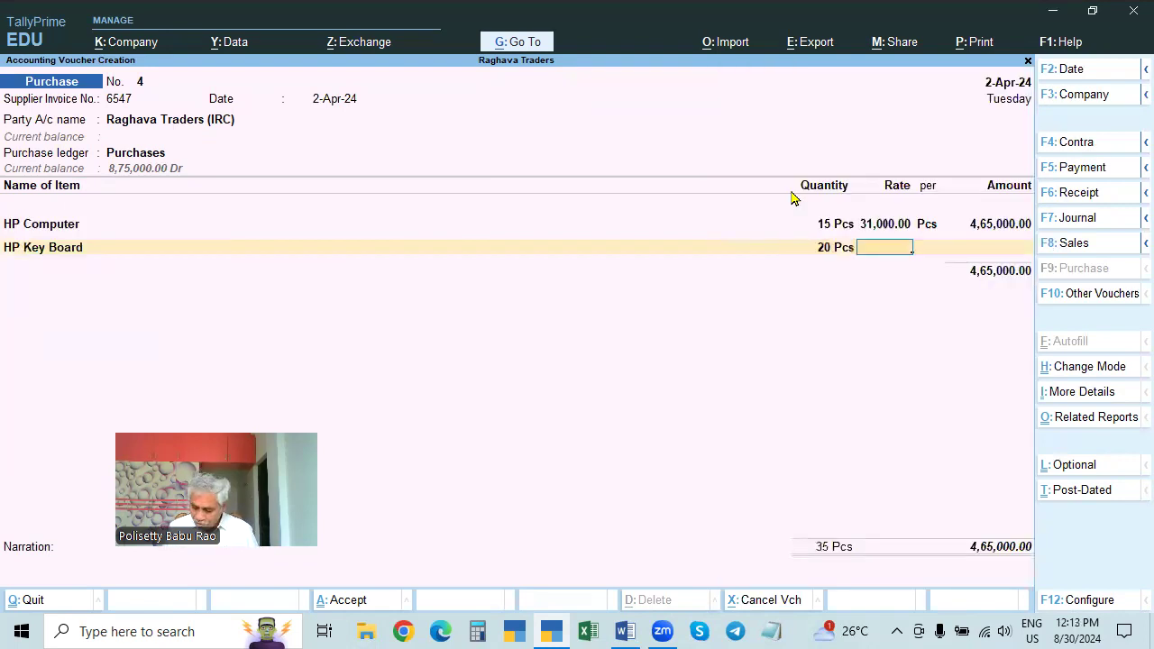
- Set the HP Key Board rate to 350 and end the item list
text(2)
key(BackSpace)
text(300)
key(BackSpace)
key(BackSpace)
key(BackSpace)
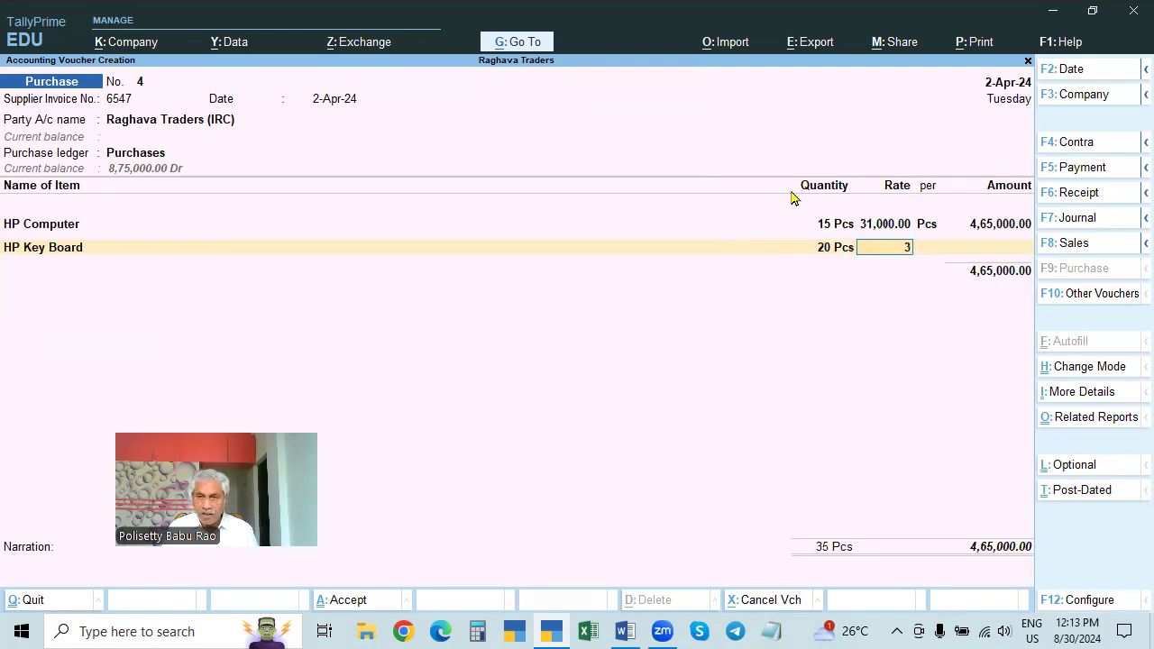
text(350)
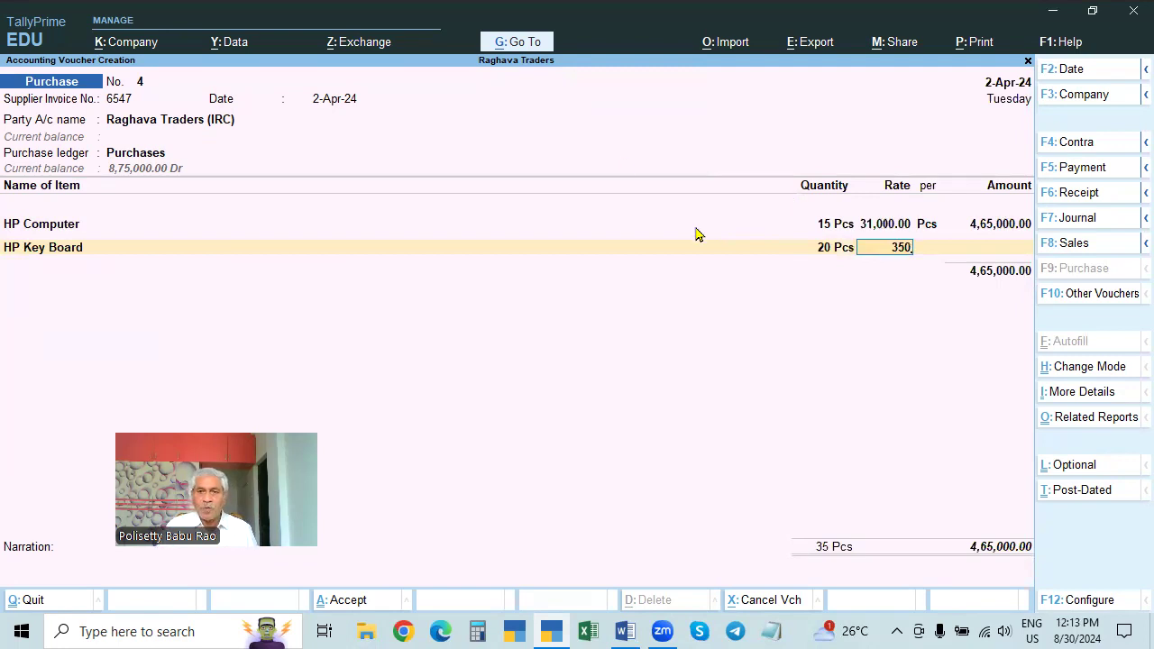
key(Return)
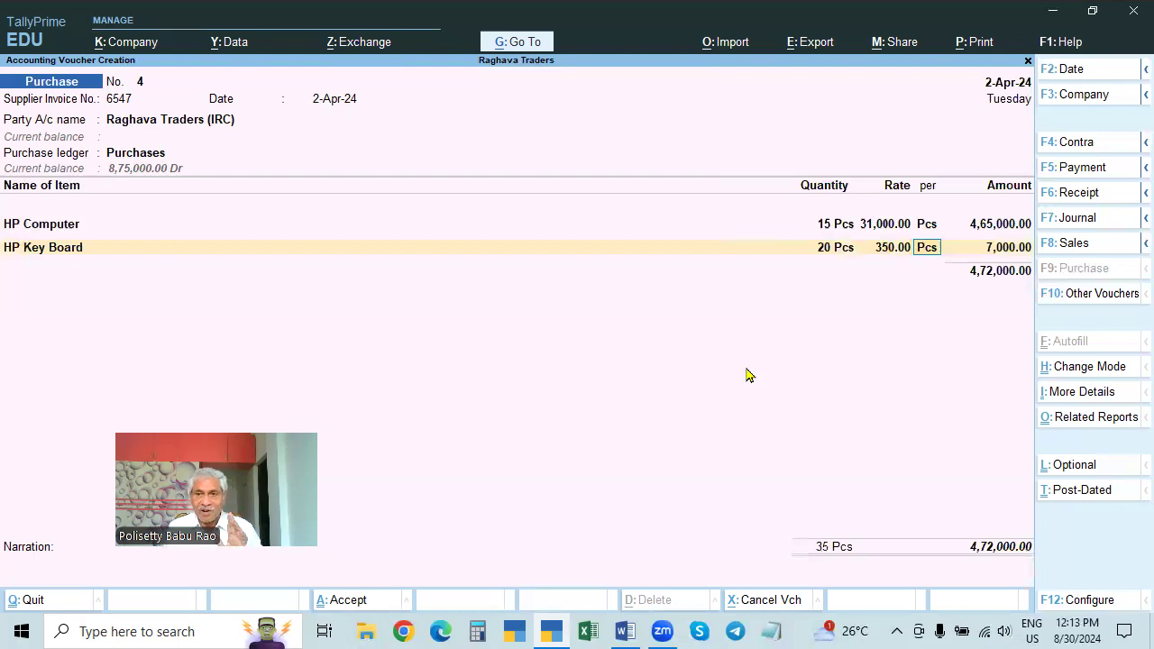
key(Return)
key(Return)
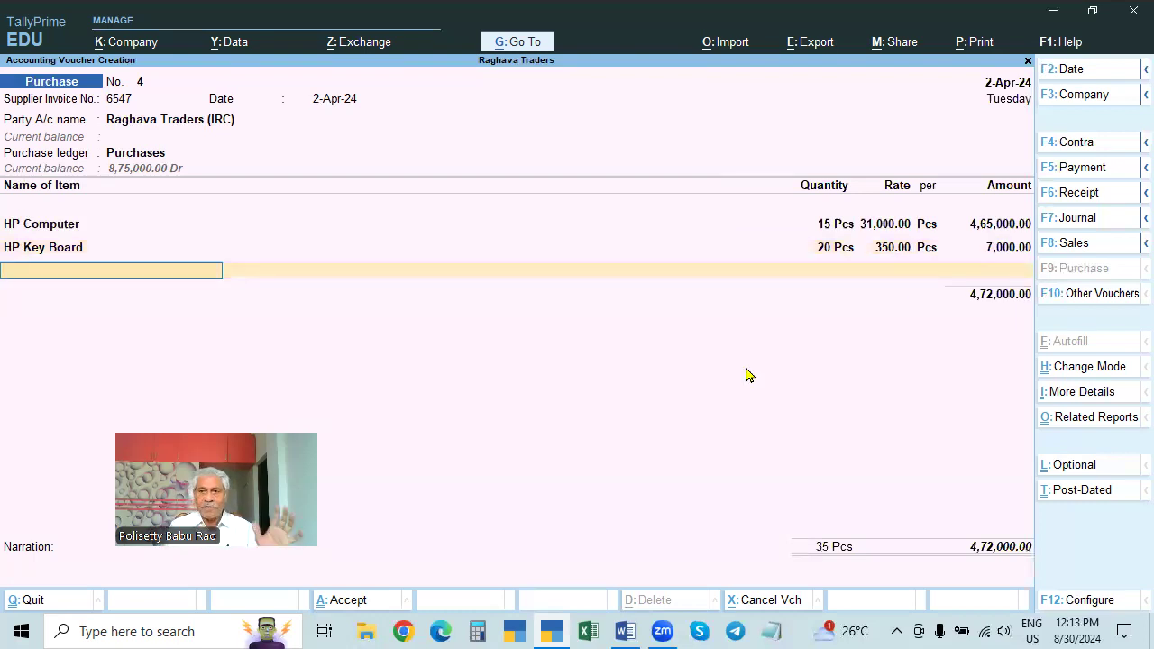
key(Return)
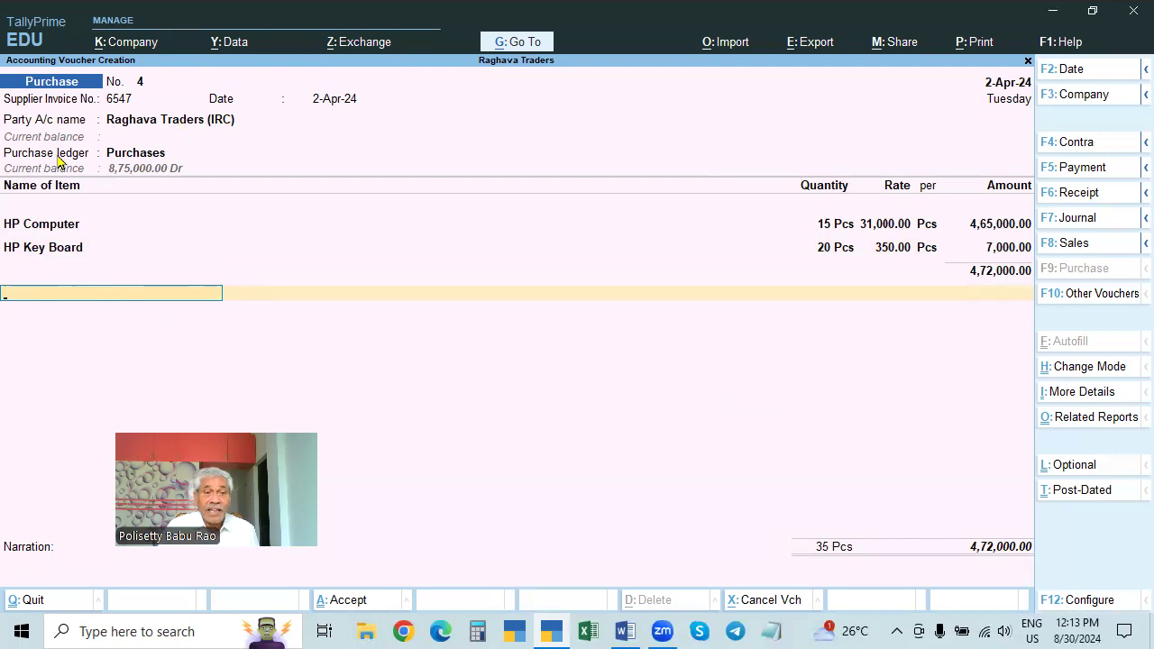
- Review the Raghava Traders (IRC) ledger details from the voucher, and return to the ledger line below the items
click(222, 128)
key(ctrl+Return)
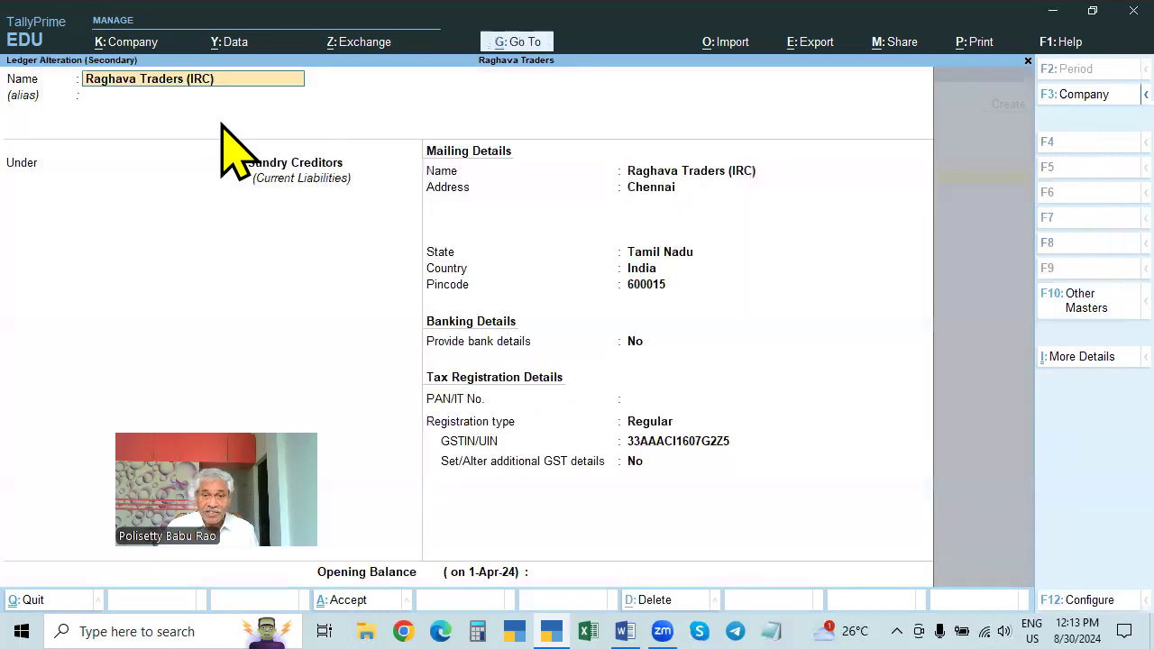
key(Escape)
key(Escape)
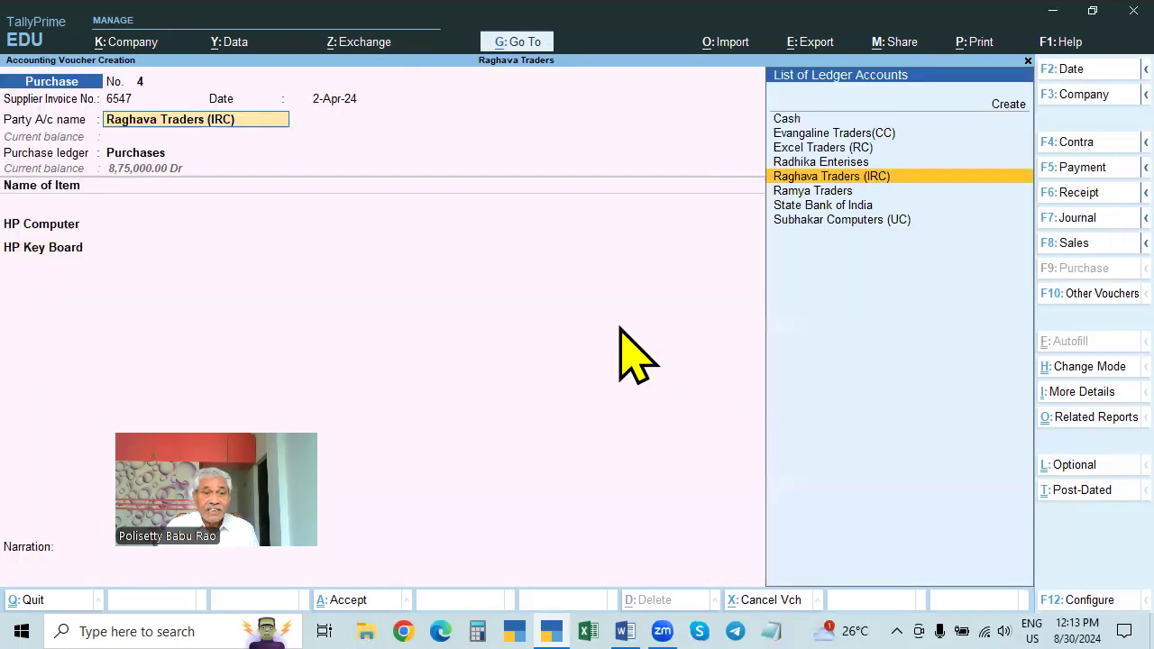
click(75, 255)
key(Return)
key(Return)
key(Return)
key(Return)
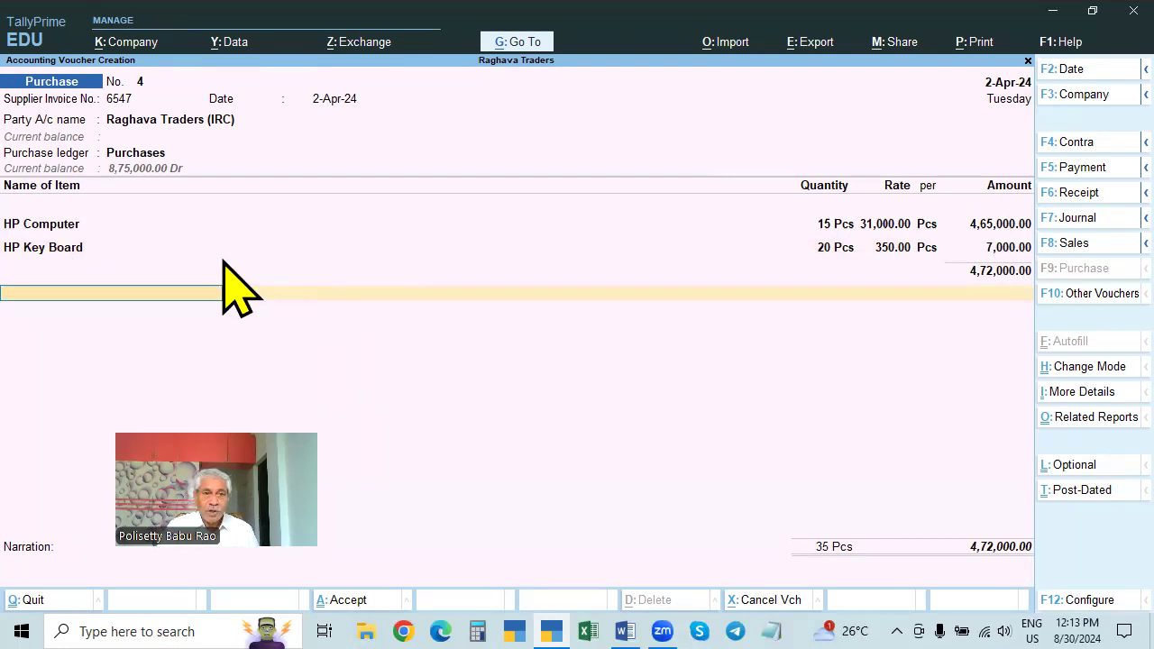
- Reopen the voucher's party details, try clearing the supplier name, and quit the details without saving
click(183, 124)
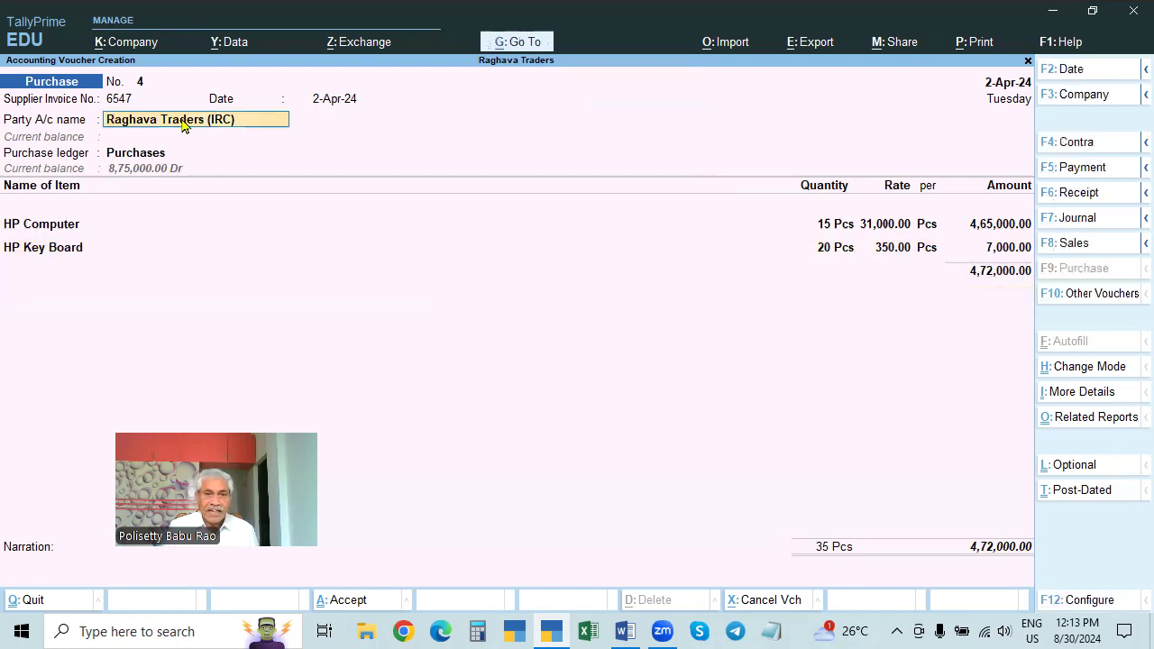
key(Return)
key(ctrl+a)
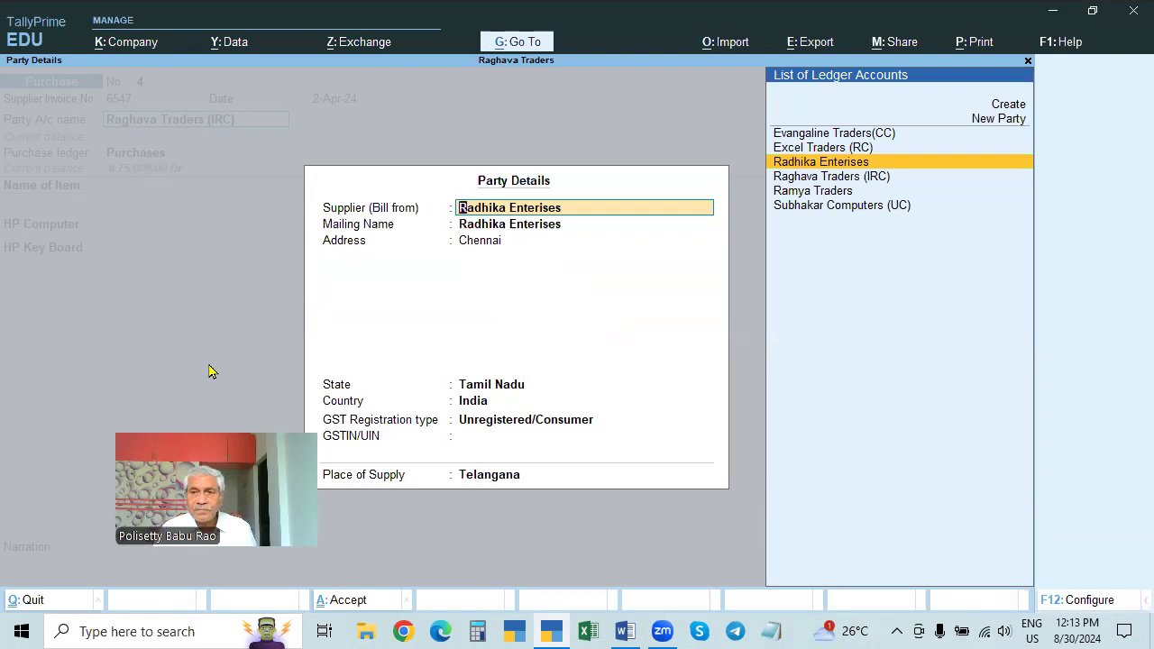
key(BackSpace)
key(Escape)
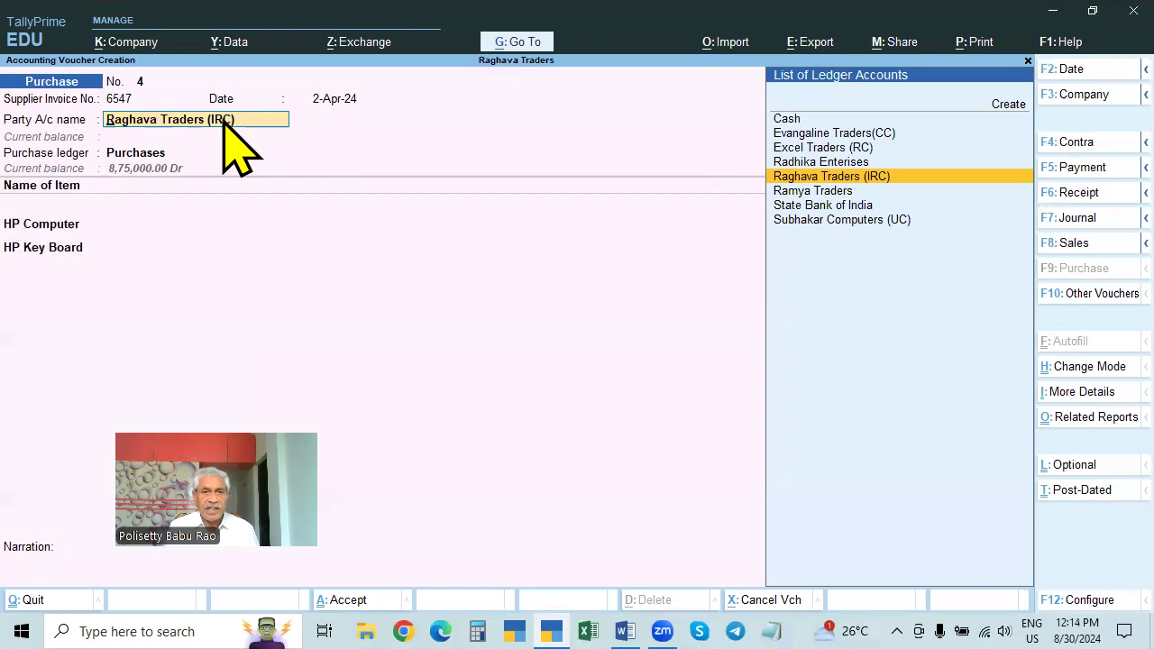
key(Return)
key(ctrl+a)
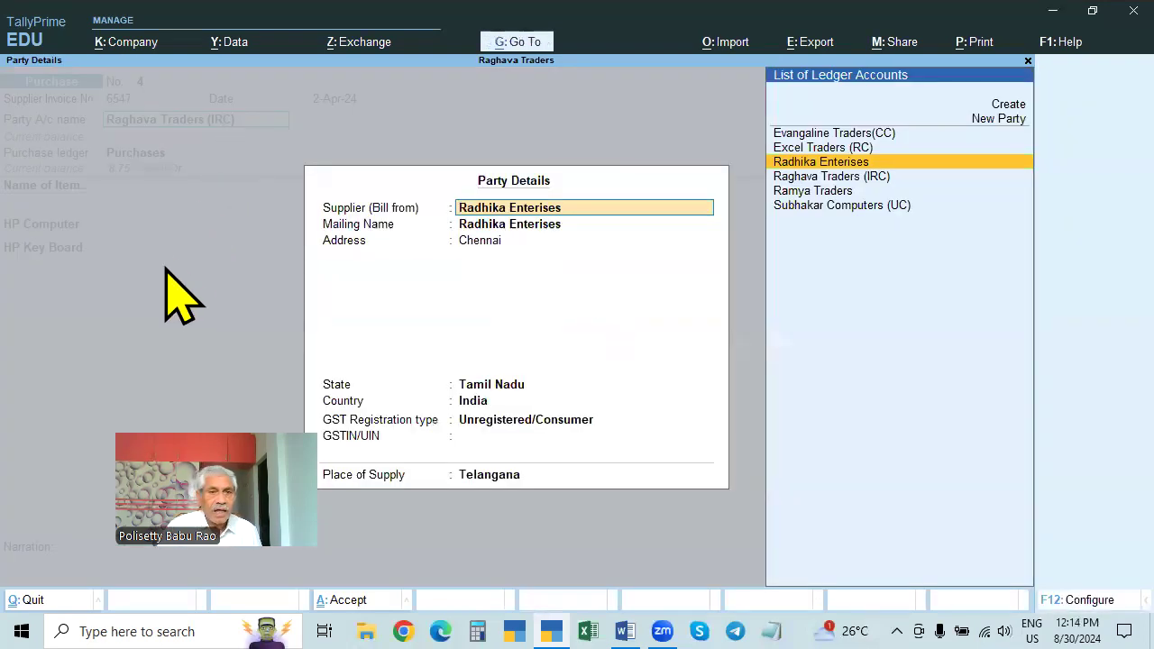
key(BackSpace)
key(Escape)
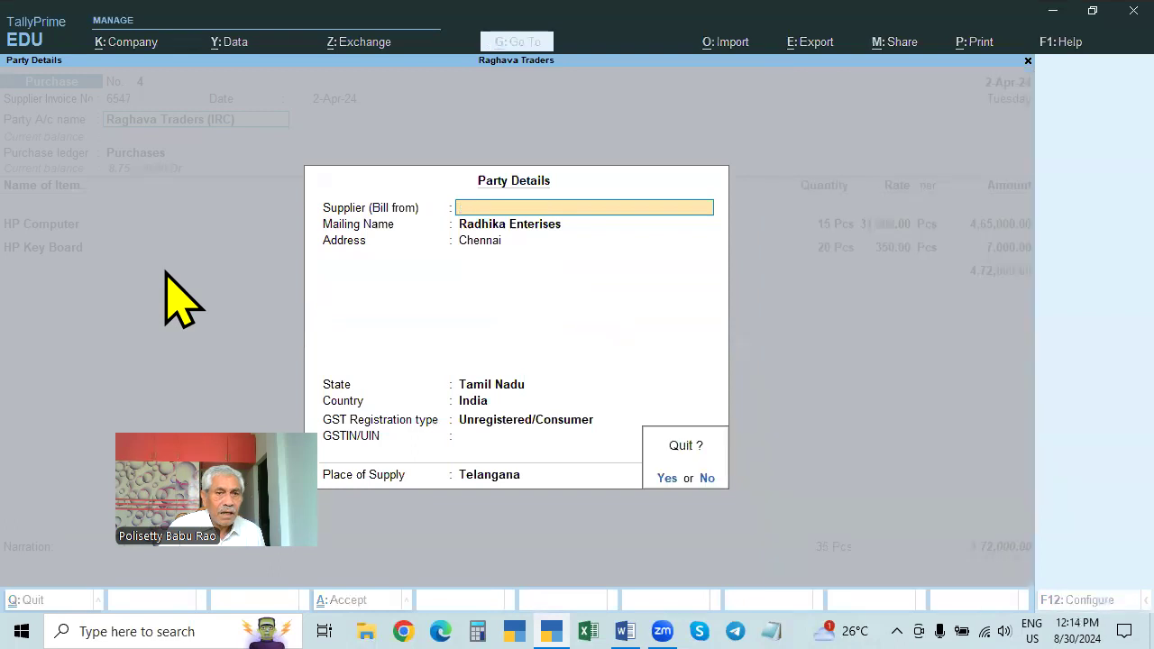
key(y)
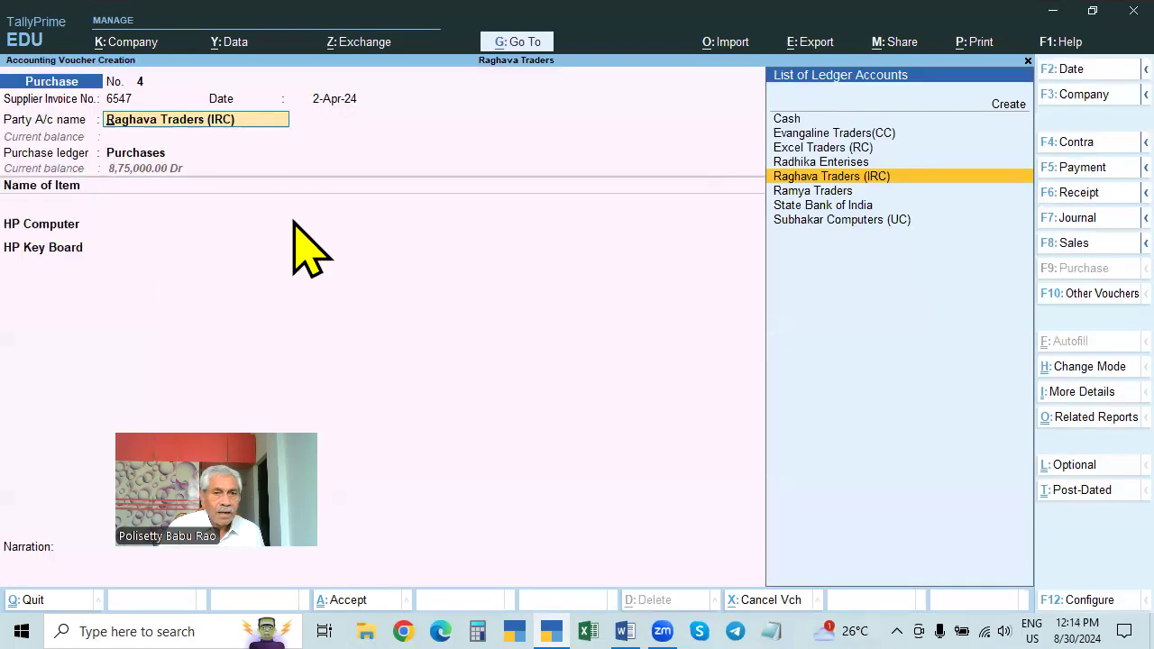
- Discard the unfinished purchase voucher for supplier invoice 6547 and start a blank one
key(BackSpace)
key(Escape)
key(y)
key(Return)
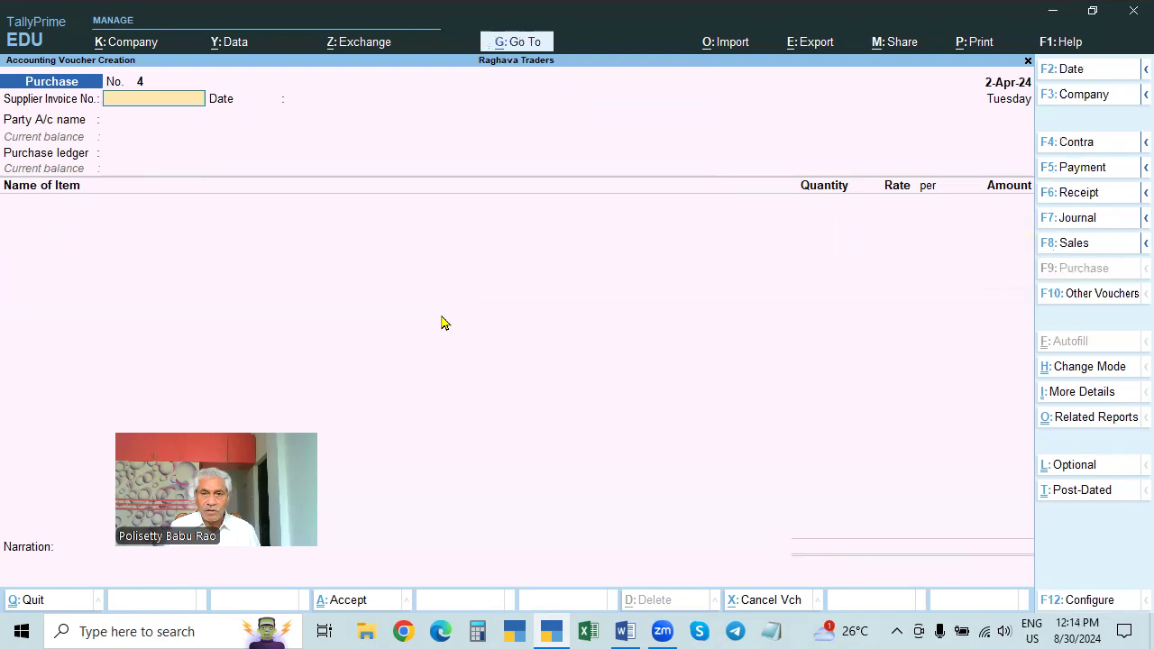
- Enter supplier invoice number 6548 dated 2-Apr-24 in the blank purchase voucher
text(6548)
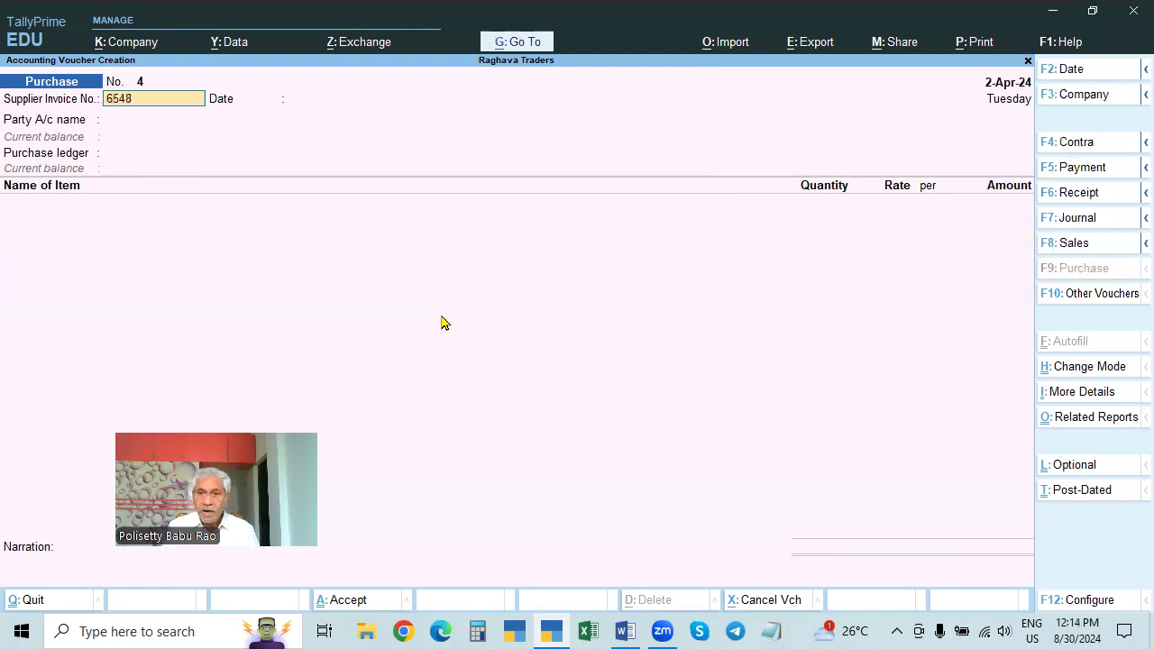
key(Return)
key(Return)
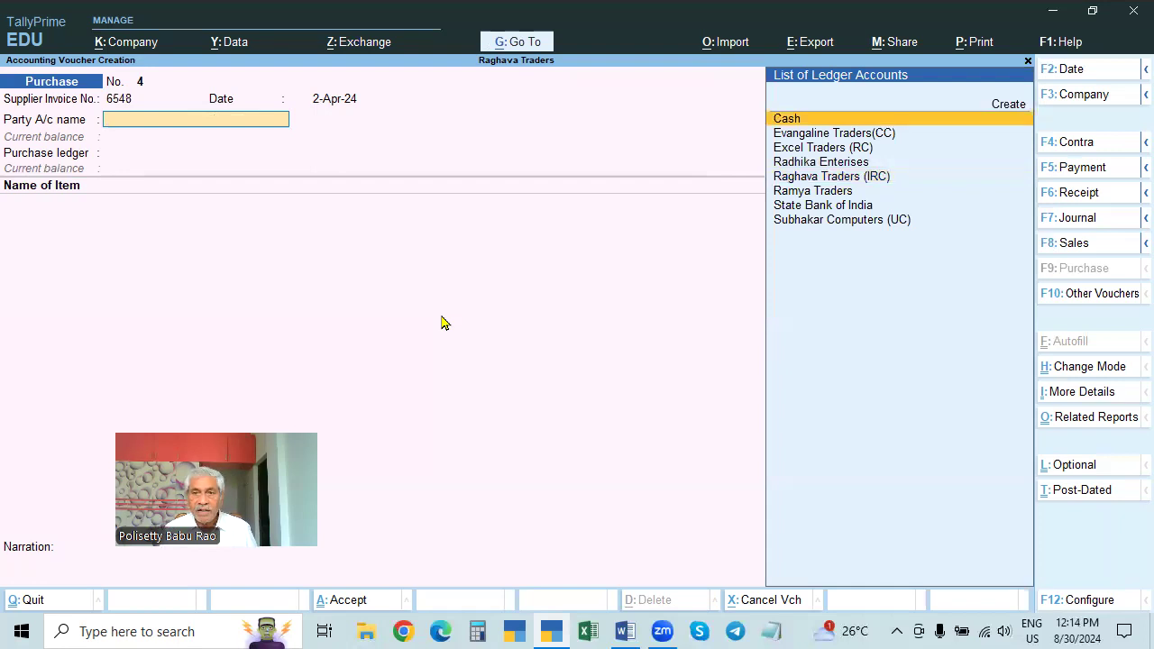
- Choose Raghava Traders (IRC) as the party account of the purchase voucher
key(Down)
key(Down)
key(Down)
key(Down)
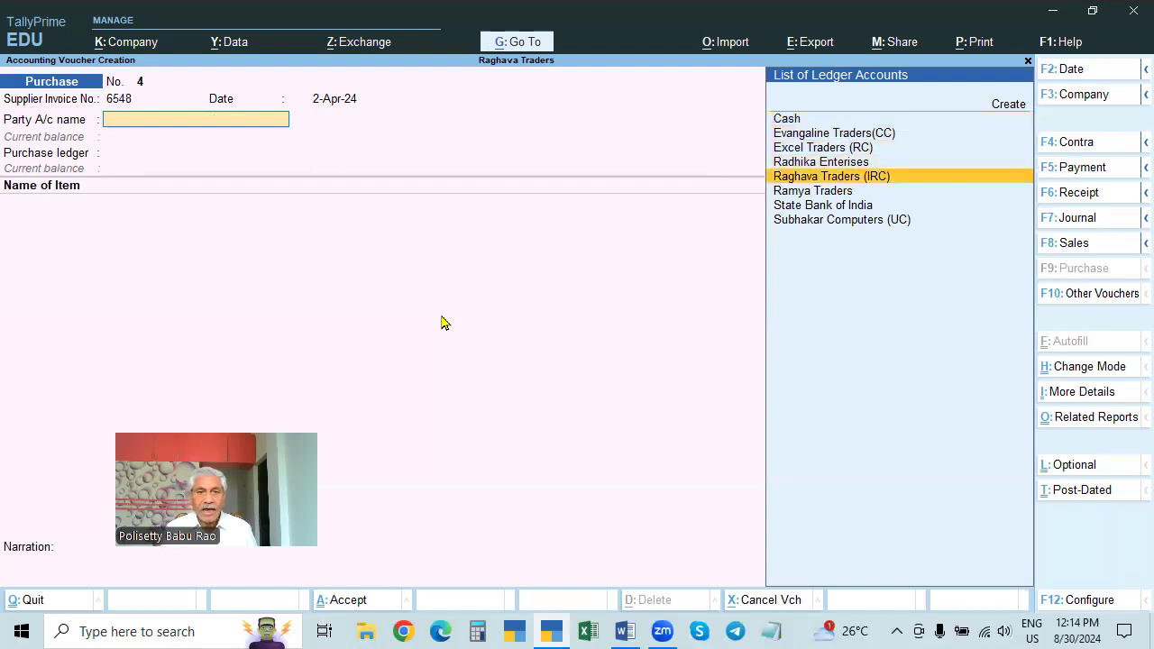
key(Return)
key(Escape)
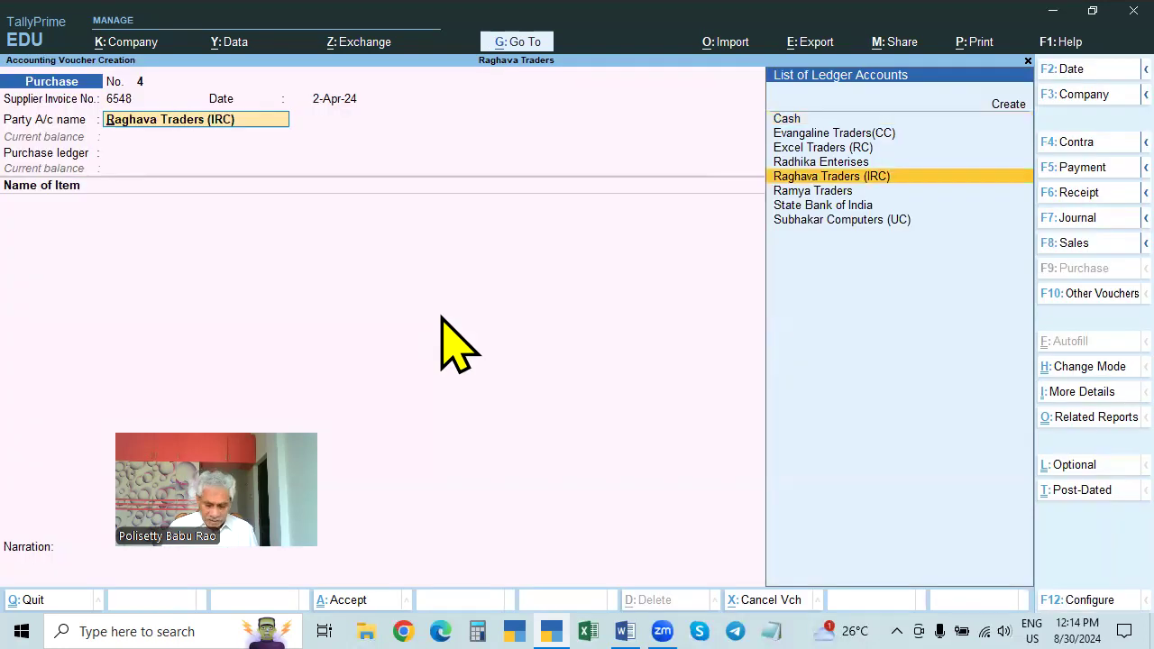
- Review the party's ledger master for its state and GST registration details, and return to the voucher
key(ctrl+Return)
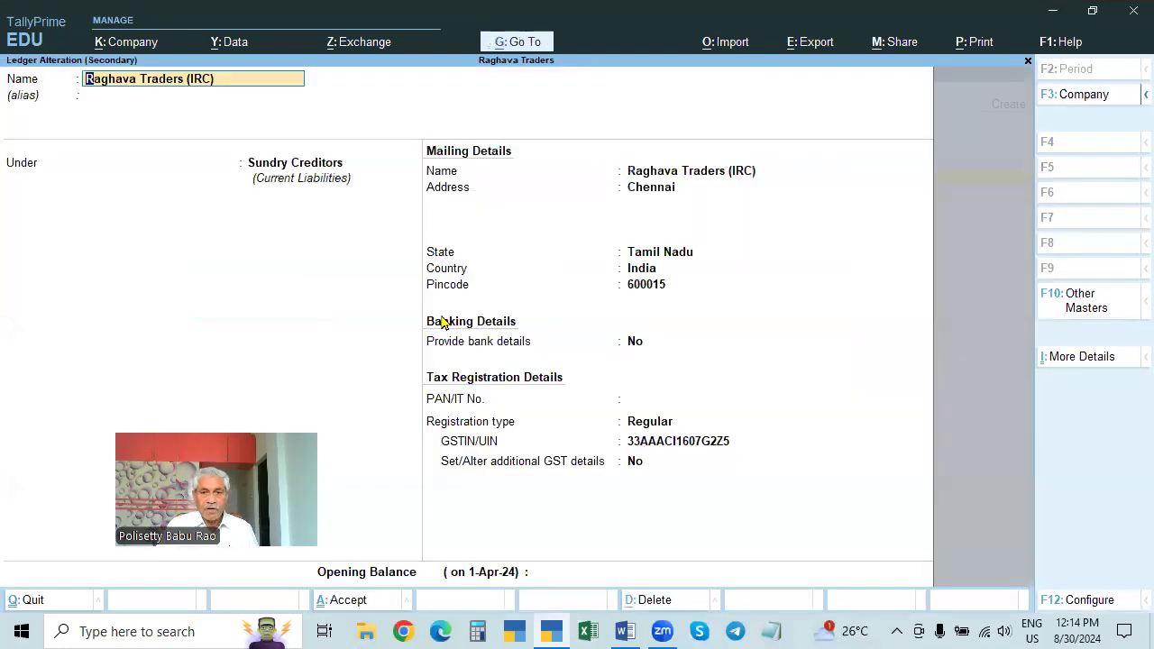
key(BackSpace)
key(Escape)
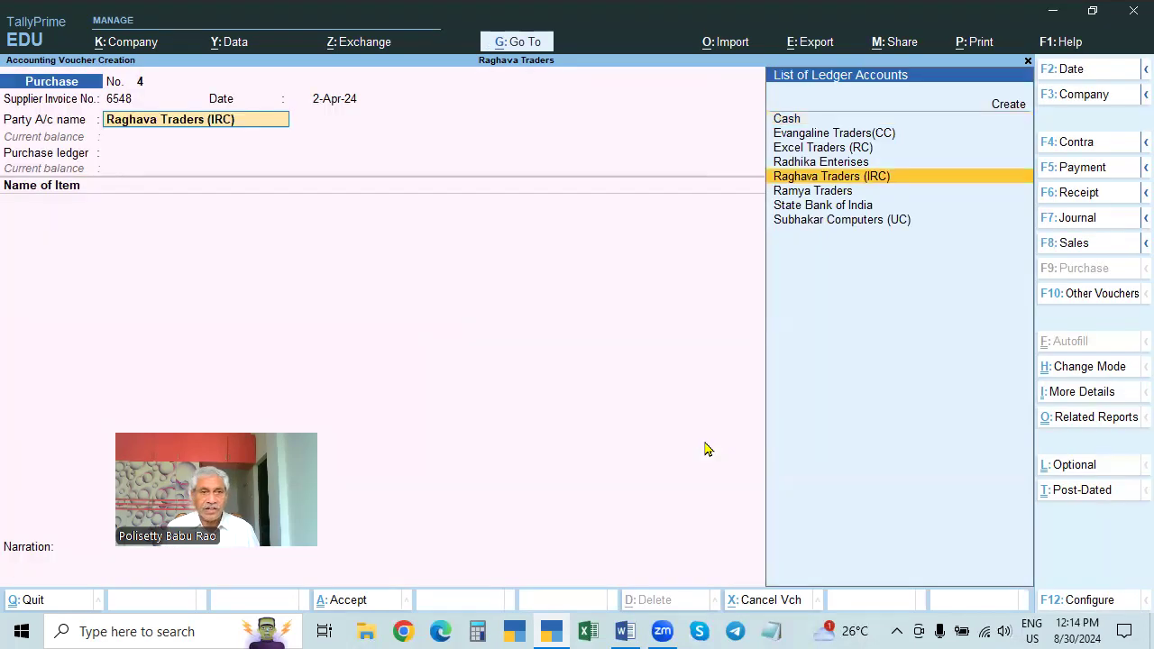
- Accept the party's receipt and supplier details unchanged, and use Purchases as the purchase ledger
key(Return)
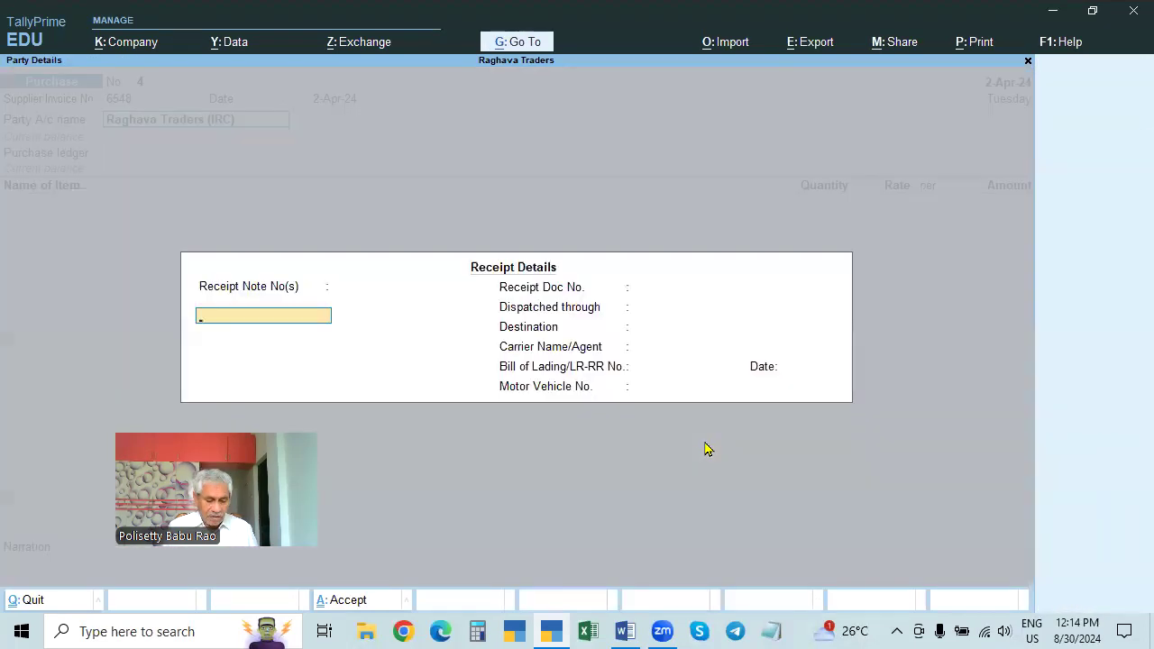
key(ctrl+q)
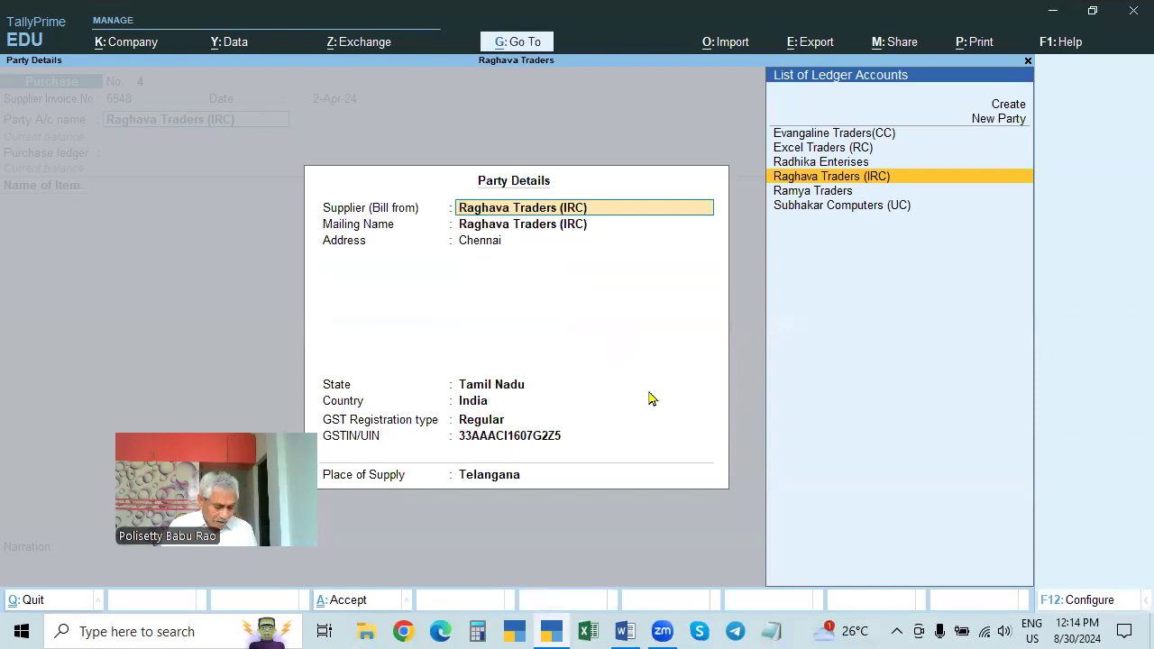
key(ctrl+a)
key(Return)
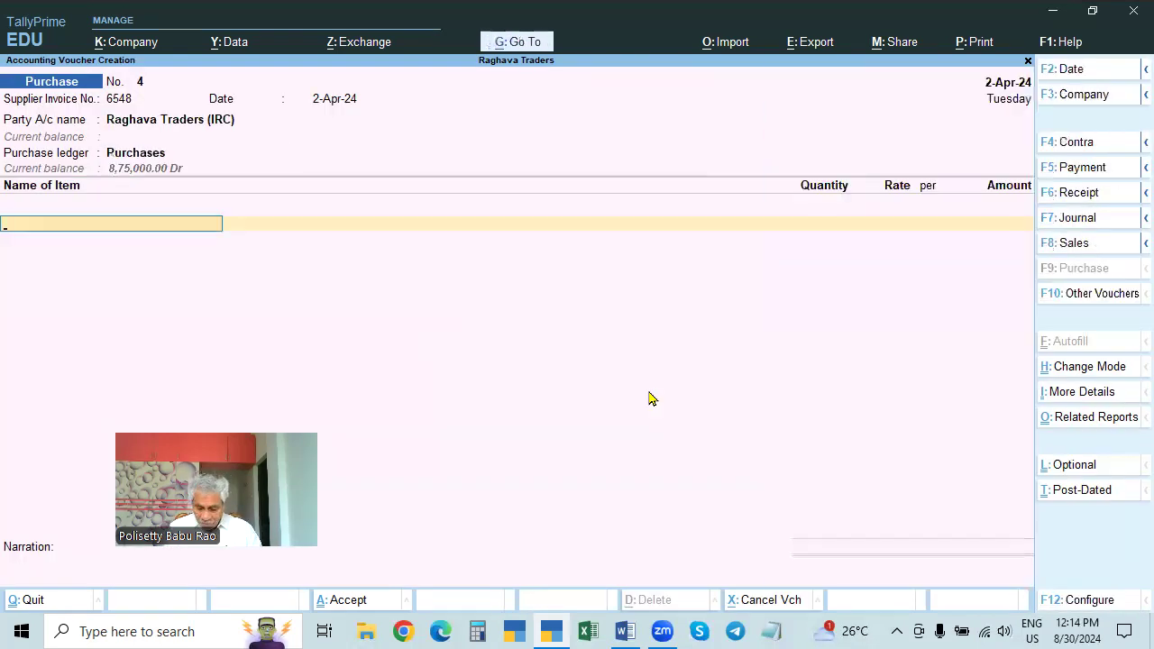
- Add HP Computer as the first item with a quantity of 15 Pcs at a rate of 31,000
key(Down)
key(Down)
key(Down)
key(Down)
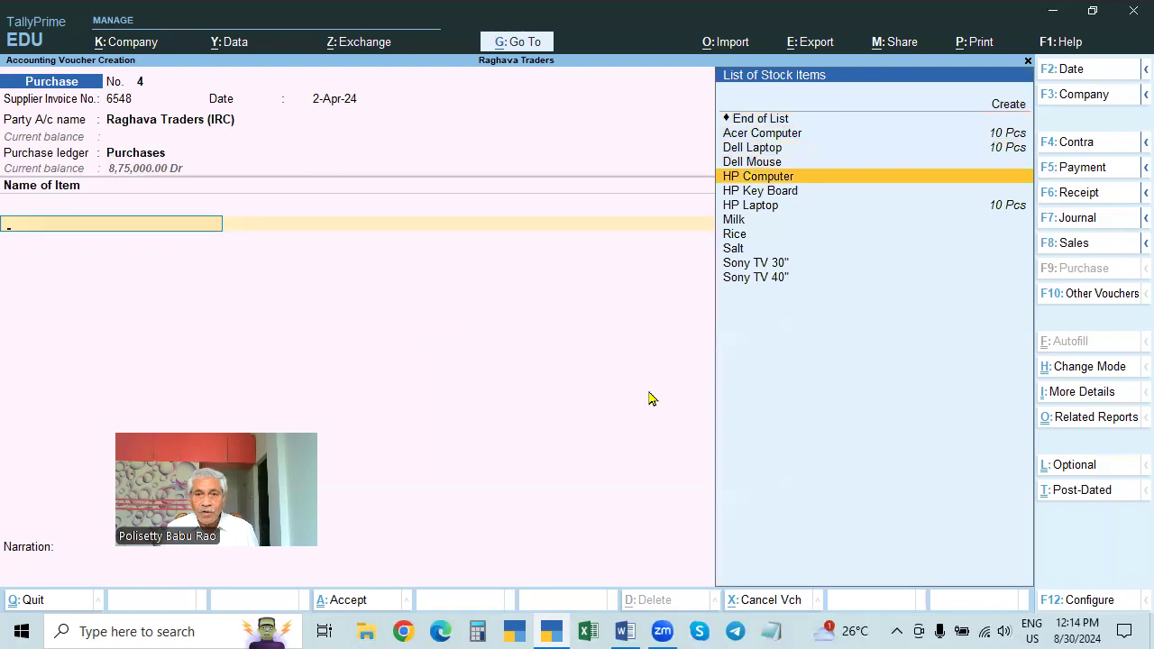
key(Return)
text(15)
key(Return)
text(31,000)
key(Return)
key(Return)
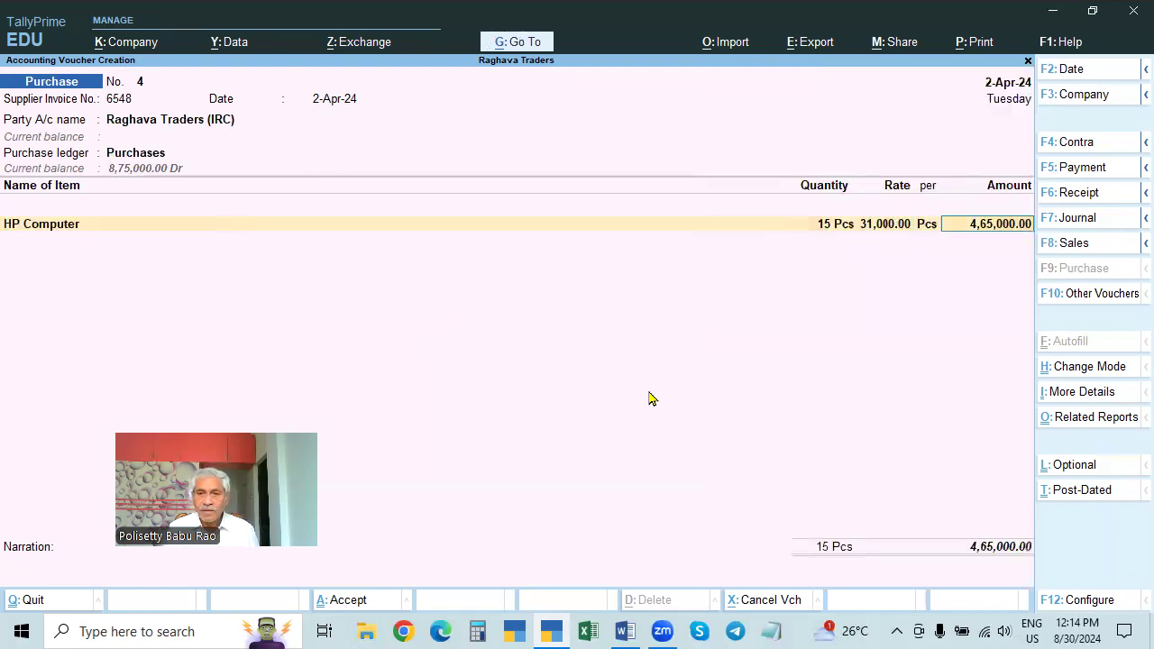
key(Return)
- Add HP Key Board as the second item with 20 Pcs at a rate of 350, and end the item list
key(Down)
key(Down)
key(Down)
key(Down)
key(Down)
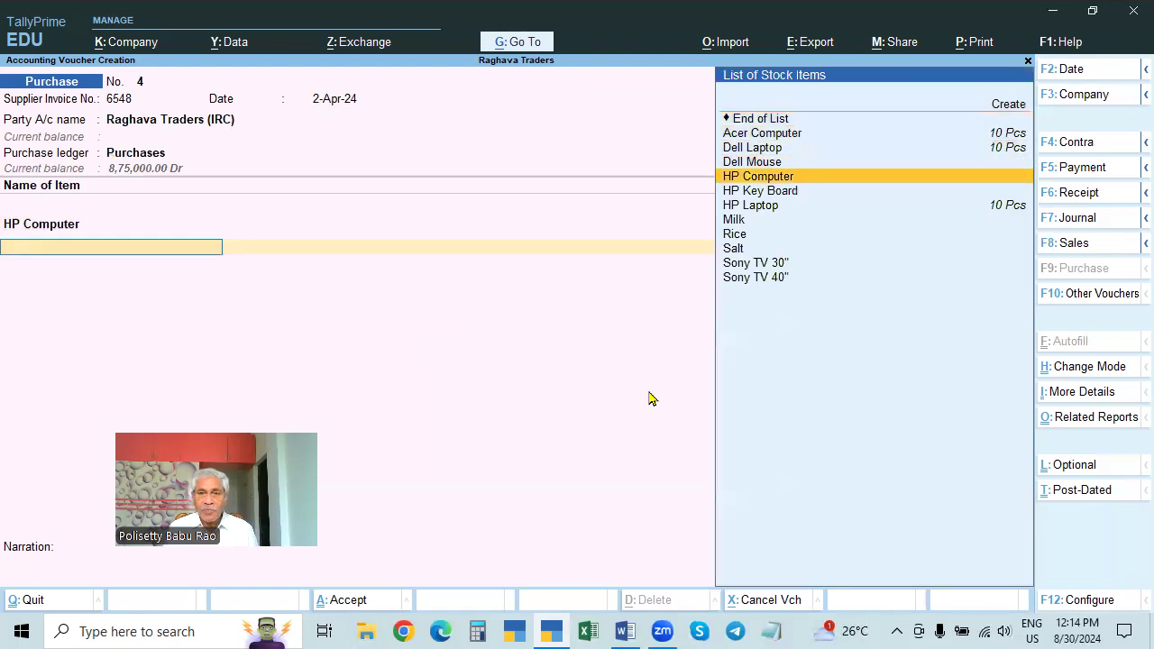
key(Return)
text(20)
key(Return)
text(35)
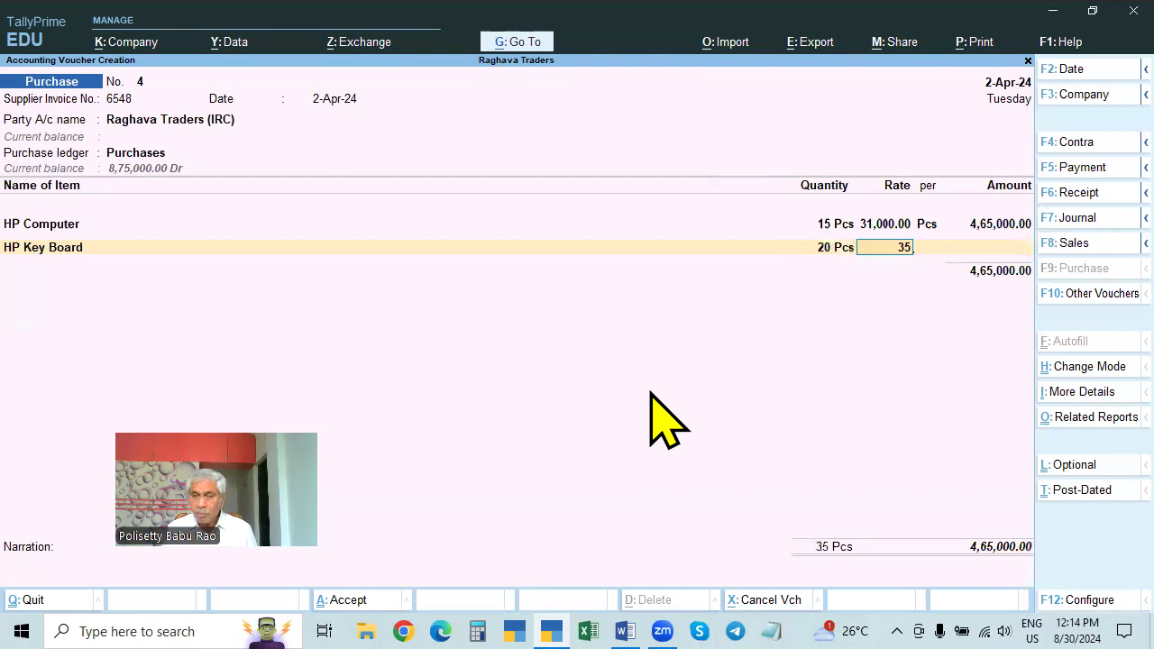
text(0)
key(Return)
key(Return)
key(Return)
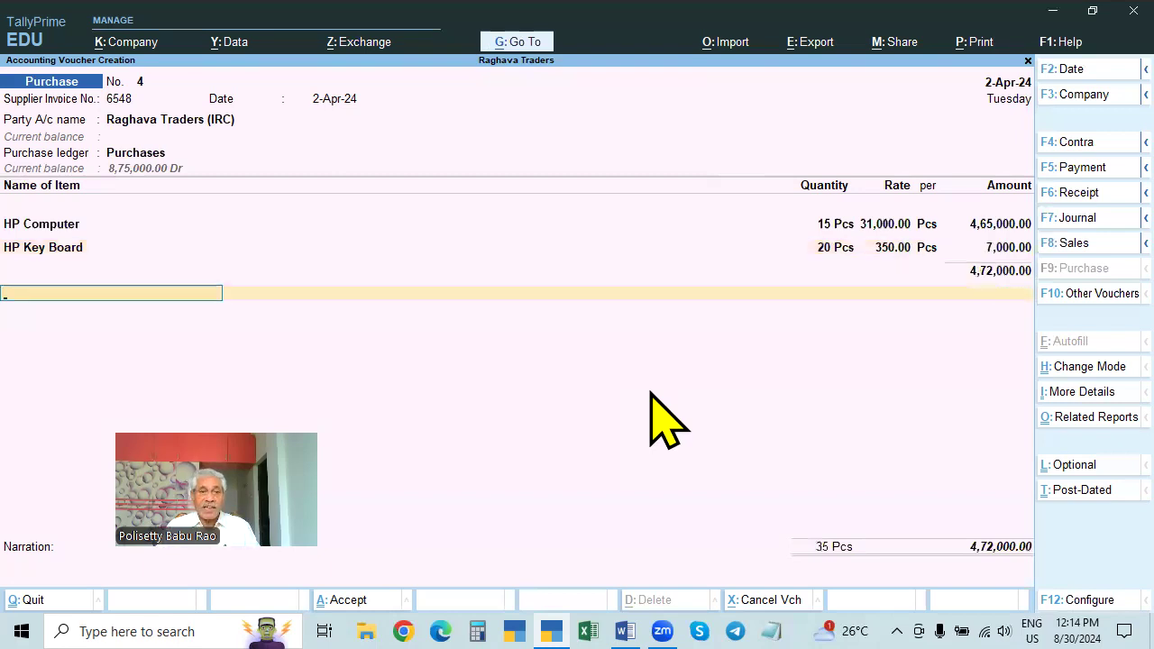
- Recheck the state in the Raghava Traders (IRC) ledger, and return to the ledger line below the voucher's items
click(202, 124)
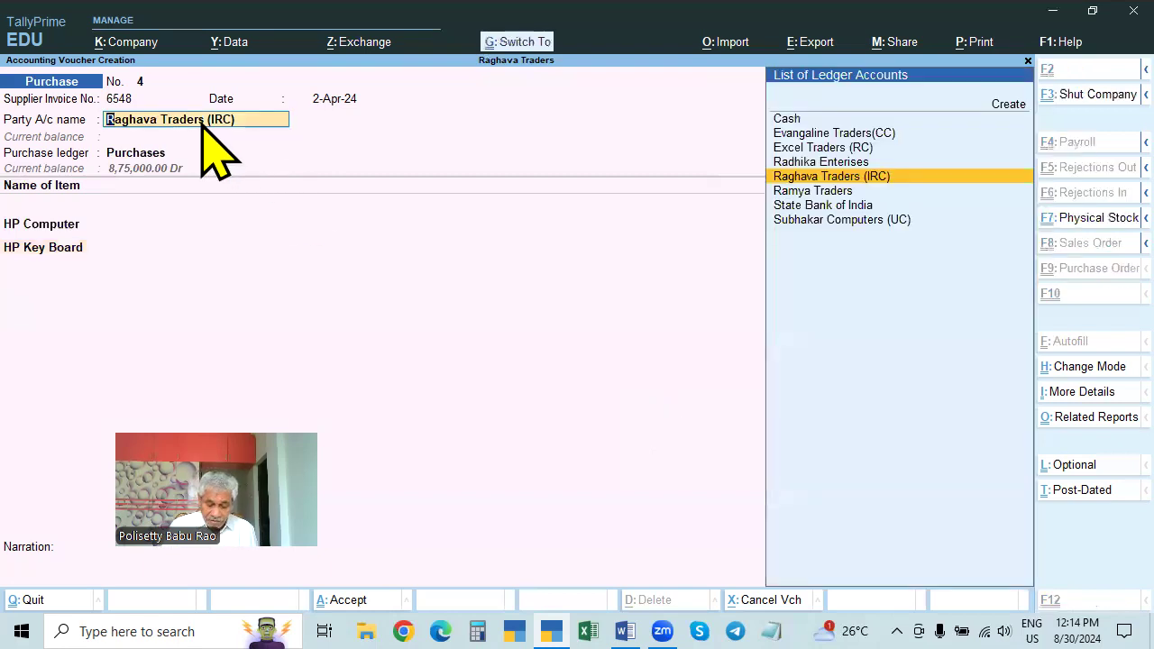
key(ctrl+Return)
key(Escape)
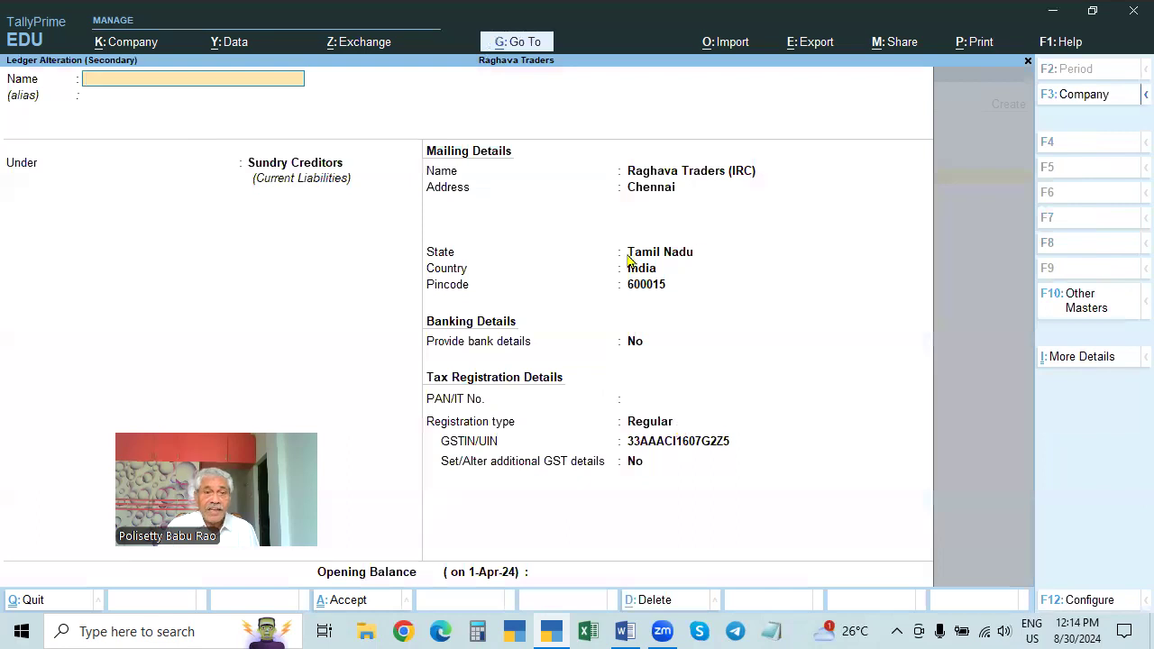
click(27, 249)
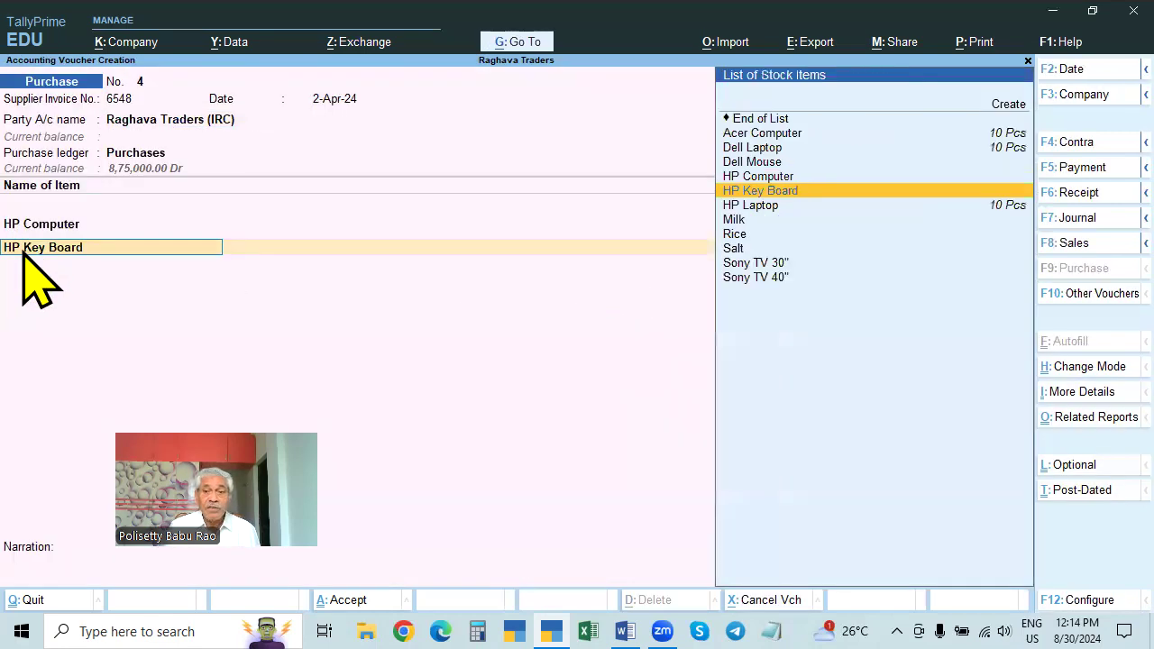
key(Return)
key(Return)
key(Return)
key(Return)
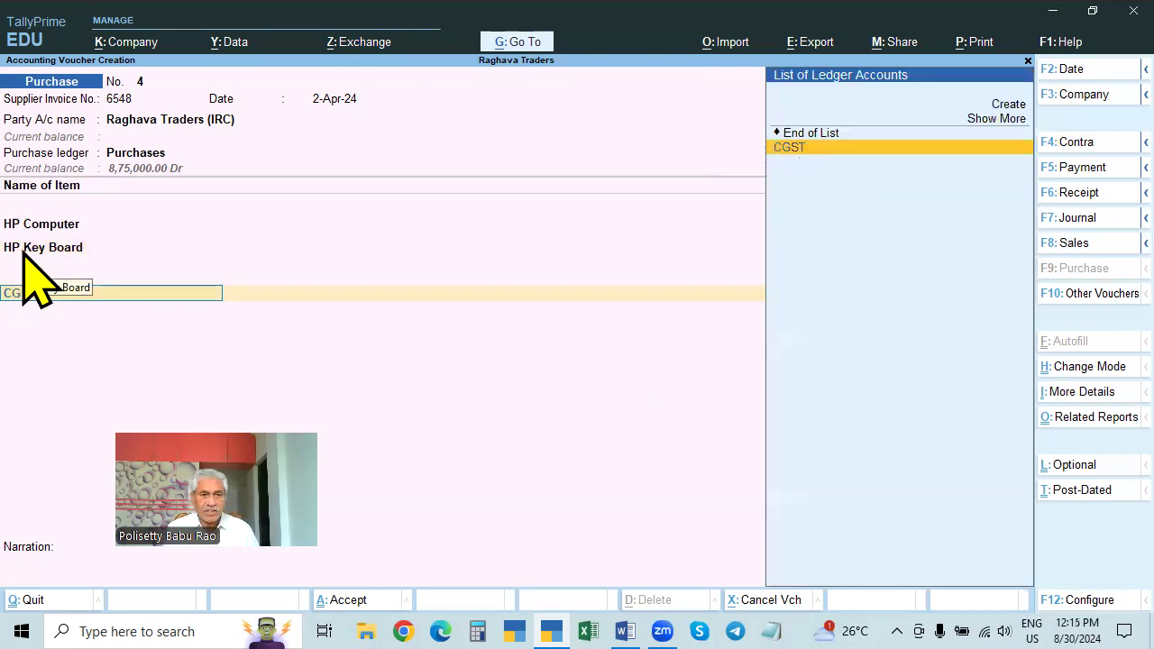
- Add the CGST and SGST tax ledgers below the items without entering amounts
key(Return)
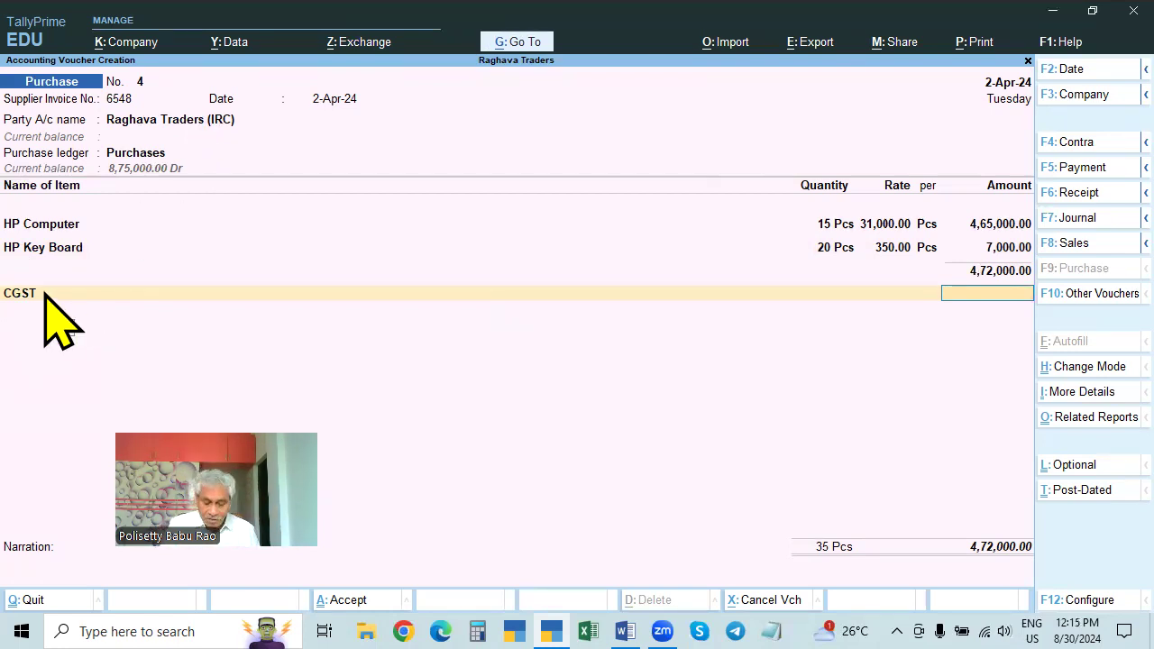
key(Return)
text(SGST)
key(Return)
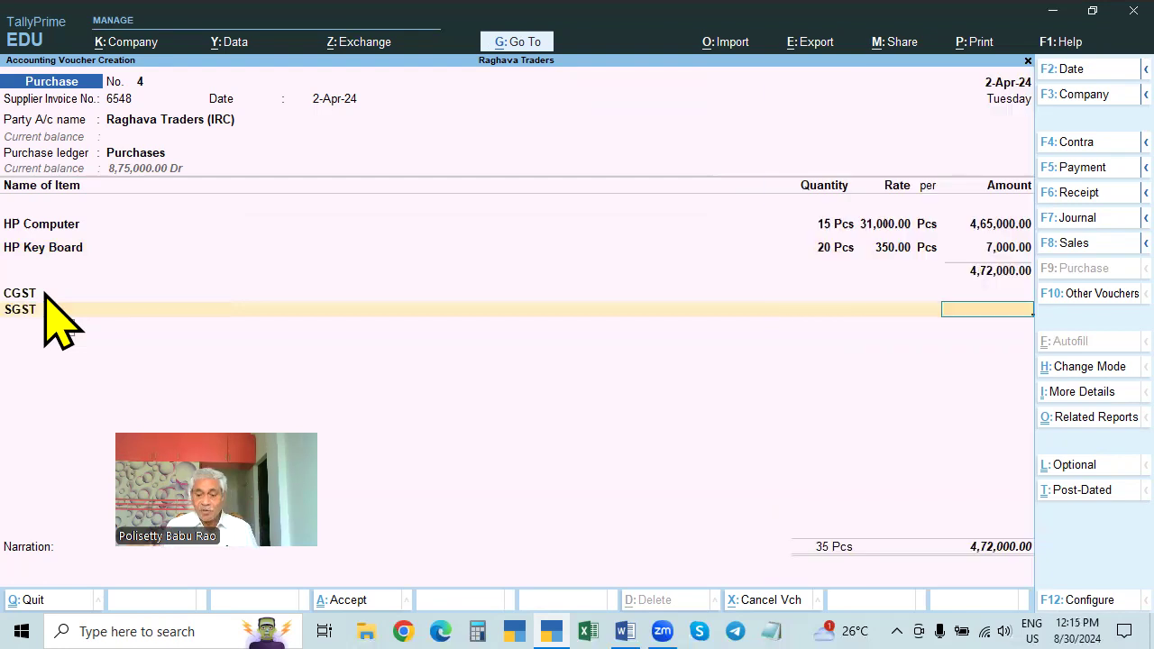
- Replace the CGST line with the IGST ledger, accept its calculated amount, and end the ledger list
key(BackSpace)
key(BackSpace)
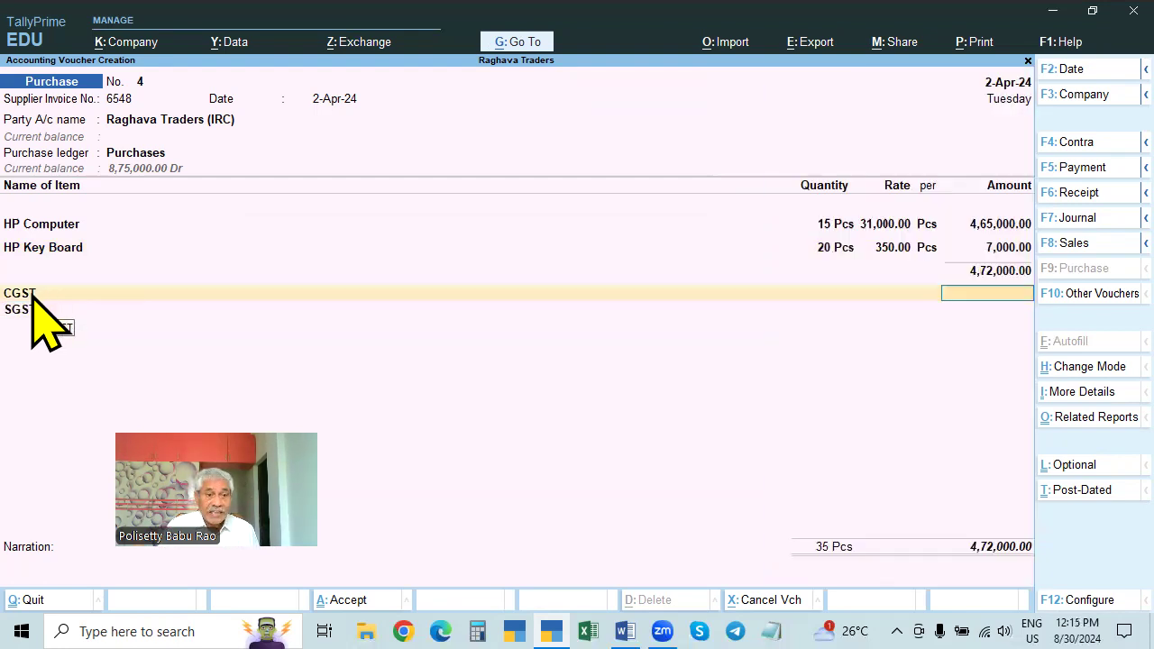
text(IGST)
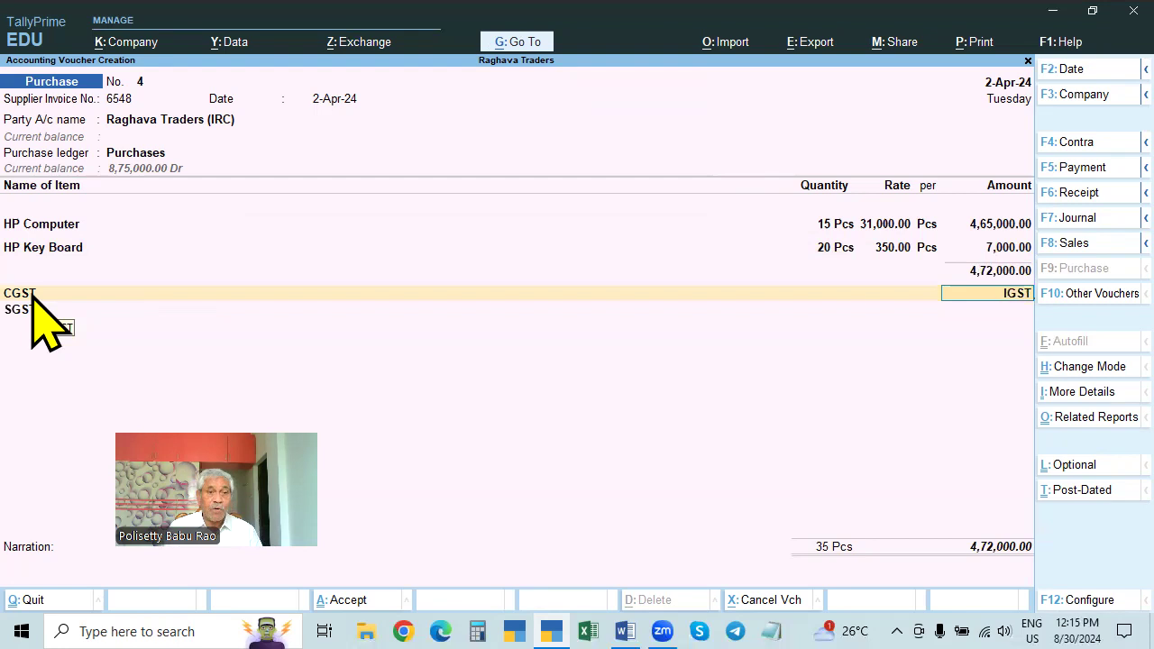
key(BackSpace)
key(BackSpace)
key(BackSpace)
key(BackSpace)
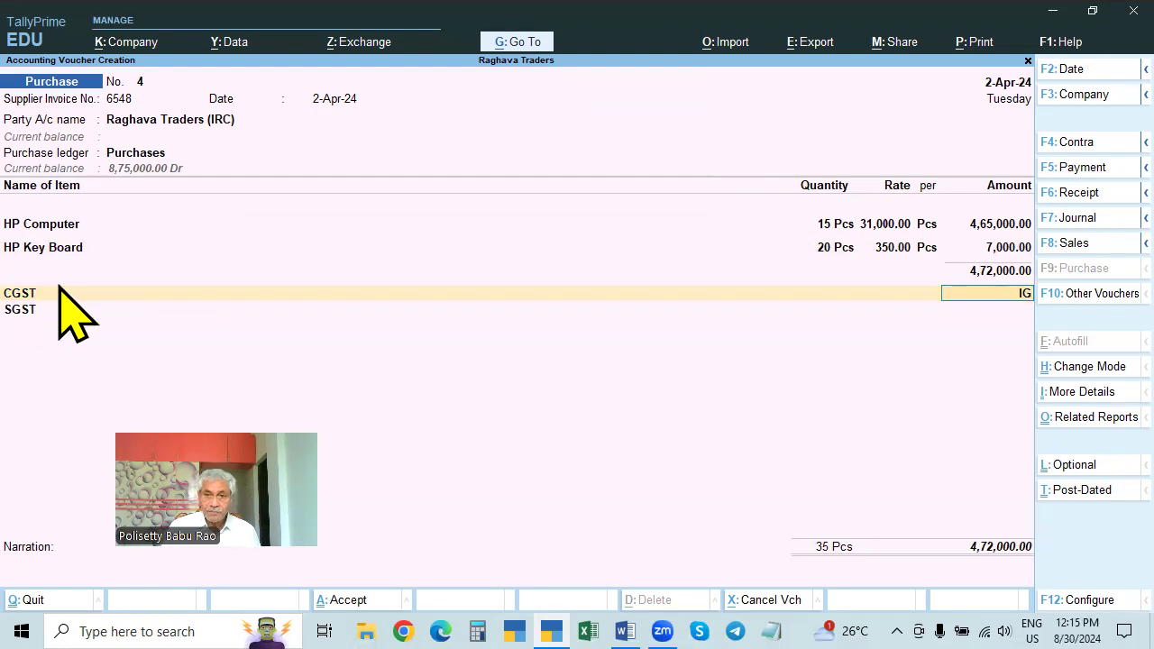
key(BackSpace)
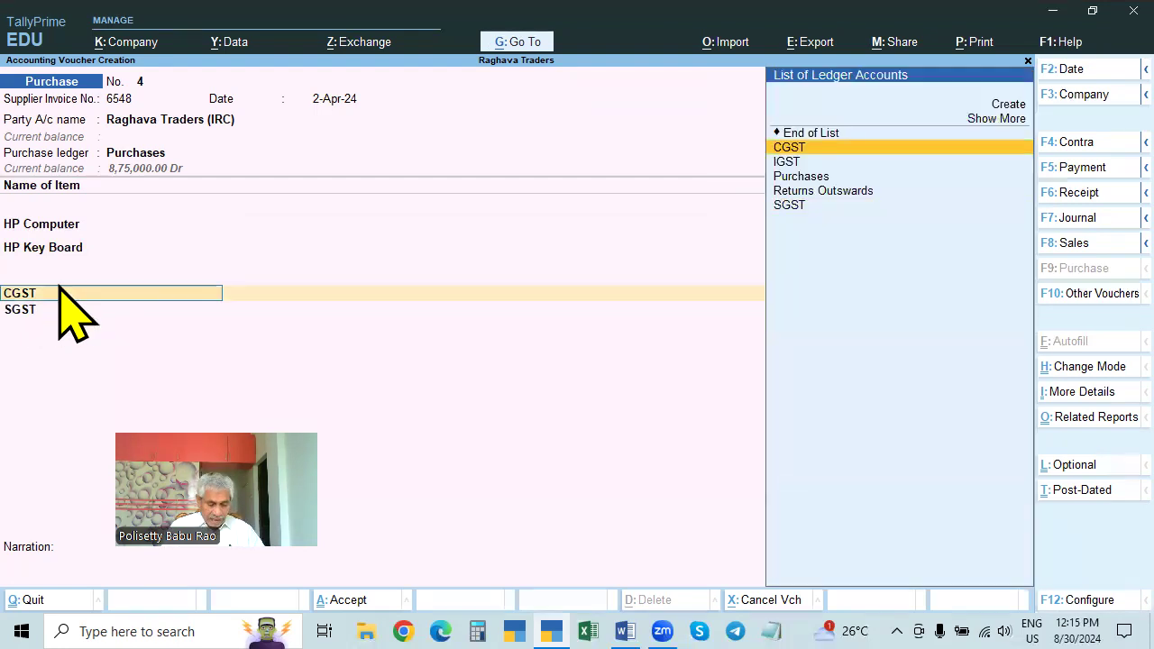
text(I)
key(Return)
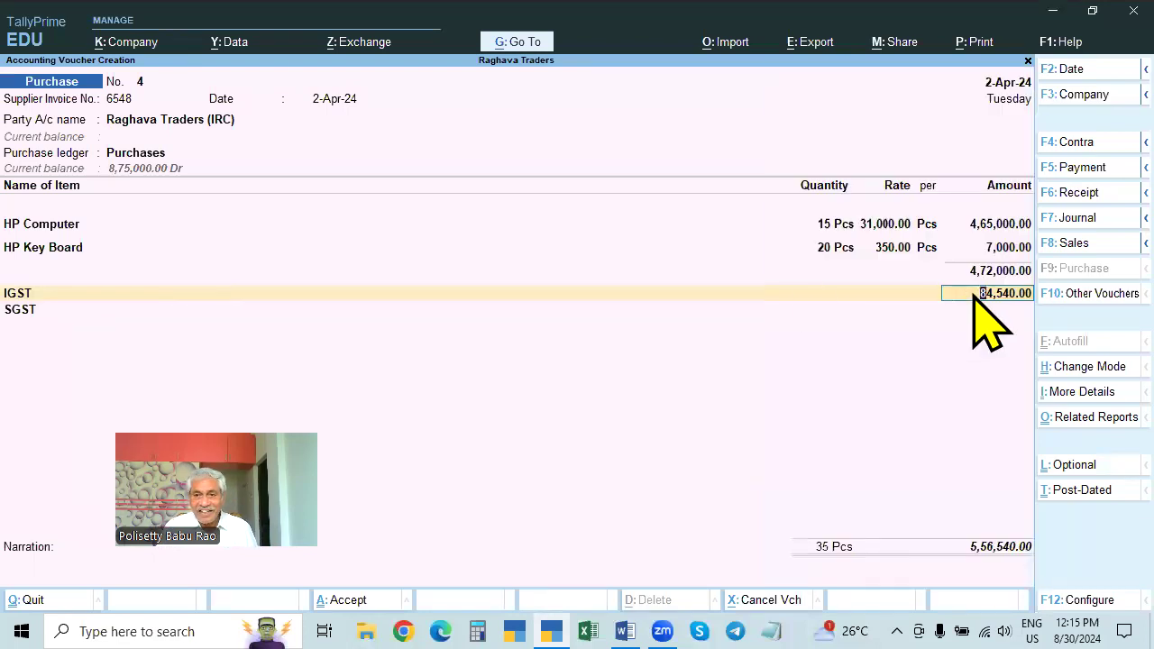
key(Return)
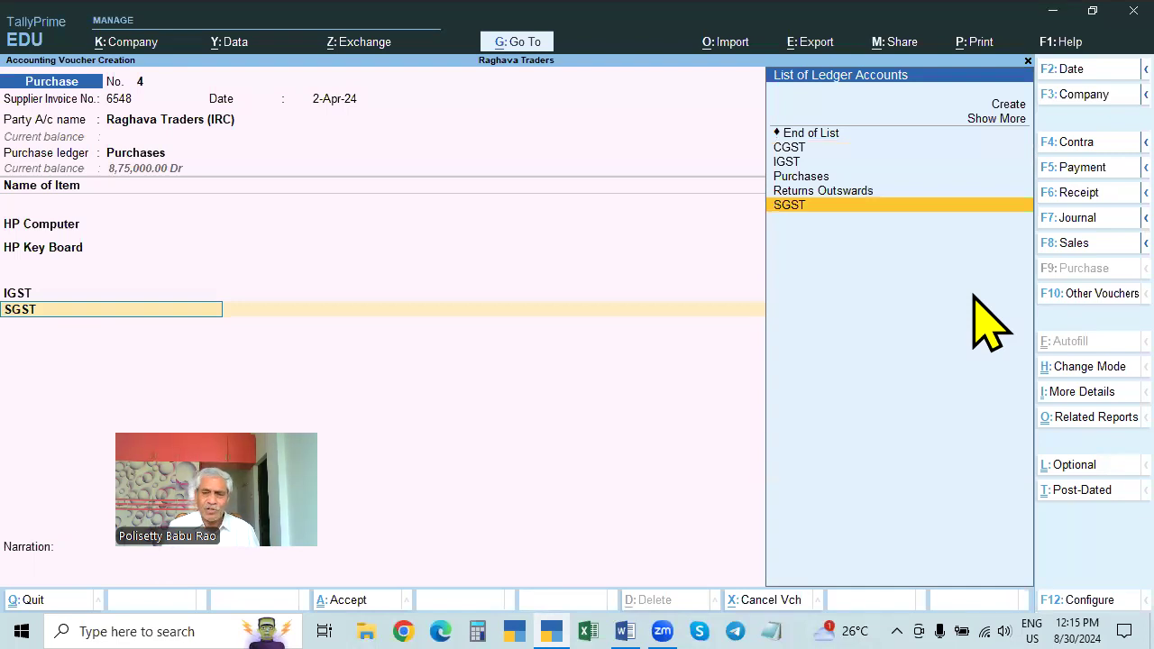
key(Return)
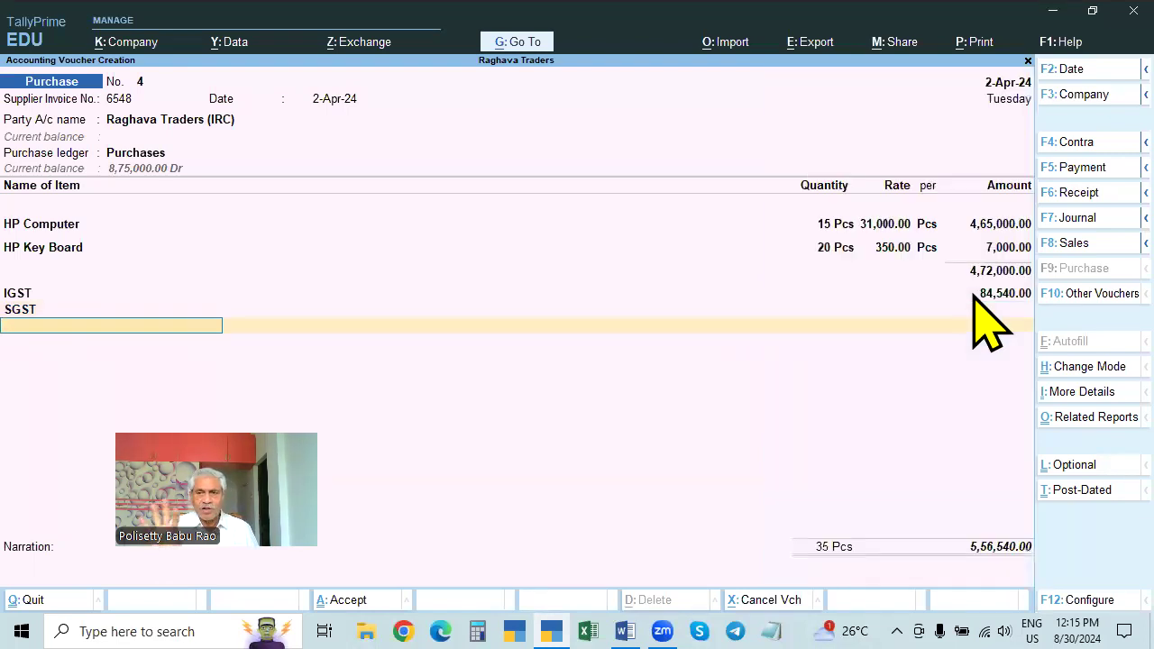
key(Return)
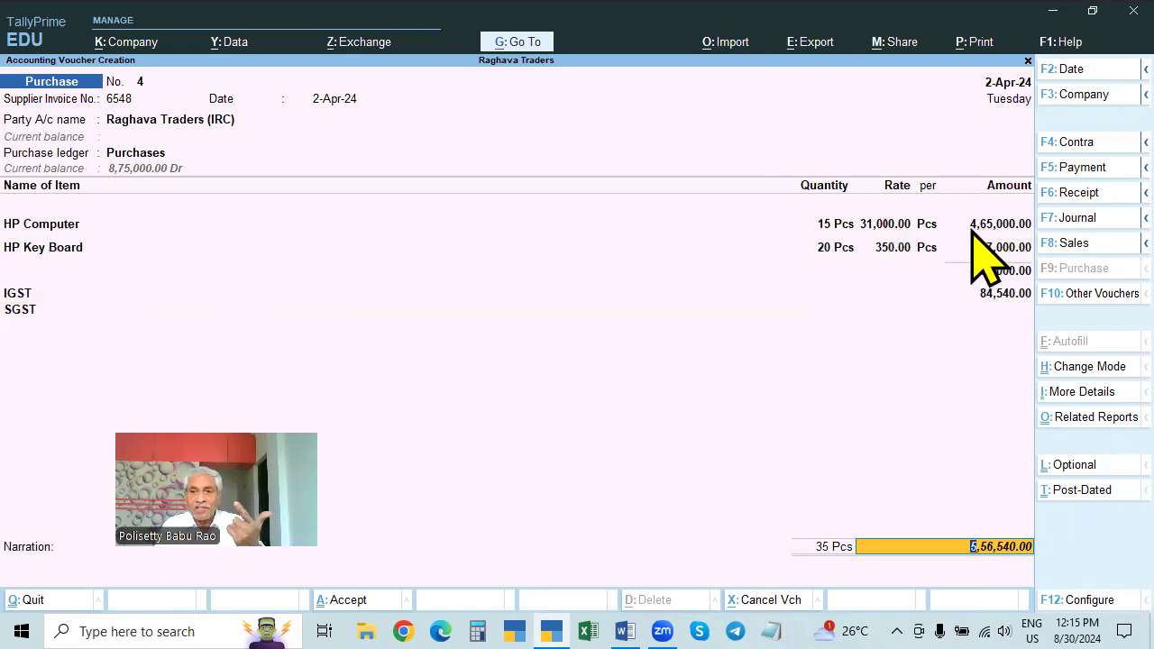
- Open Calculator and calculate 18% of 465,000 to check the tax on the HP Computer amount
key(XF86Calculator)
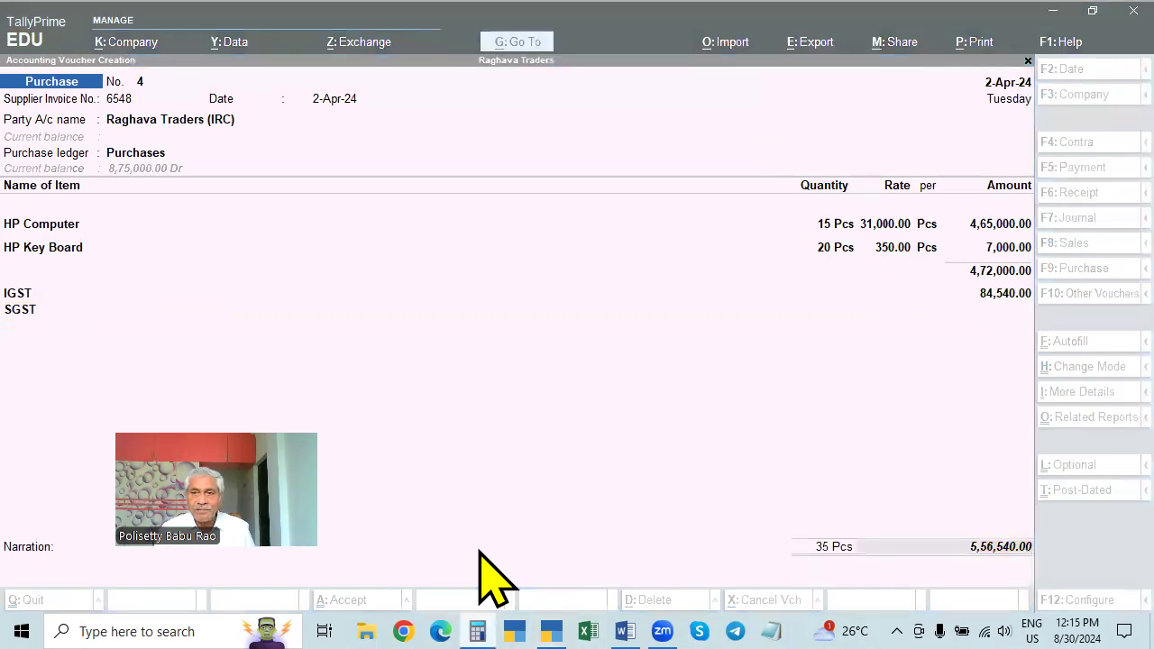
text(4650000)
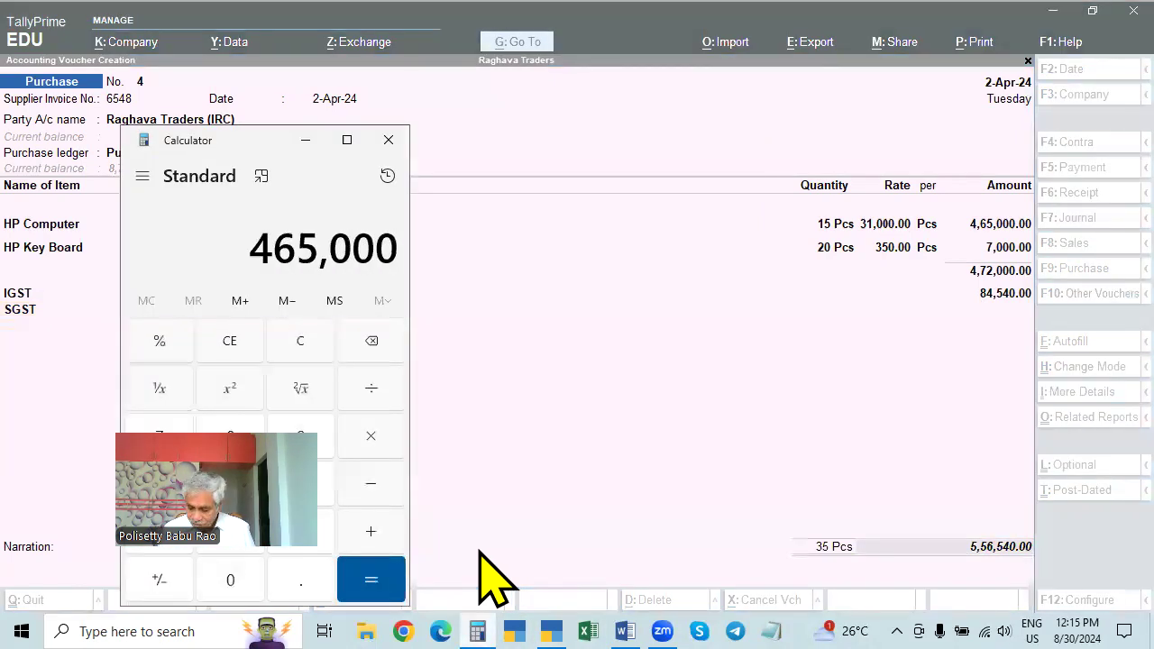
key(asterisk)
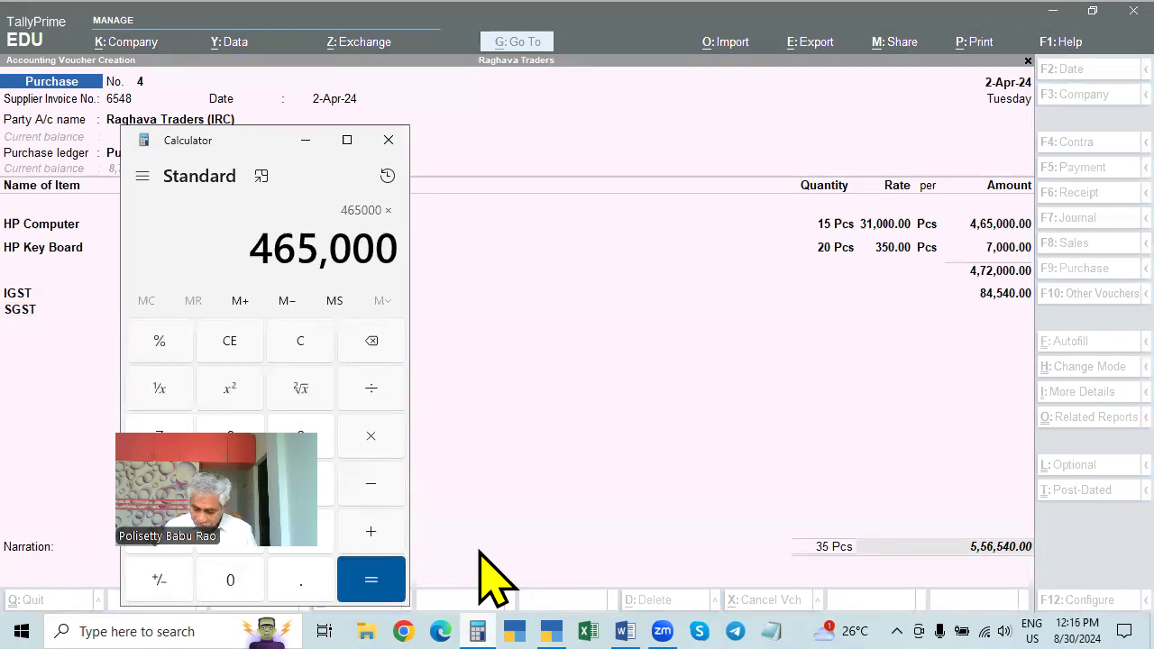
text(18)
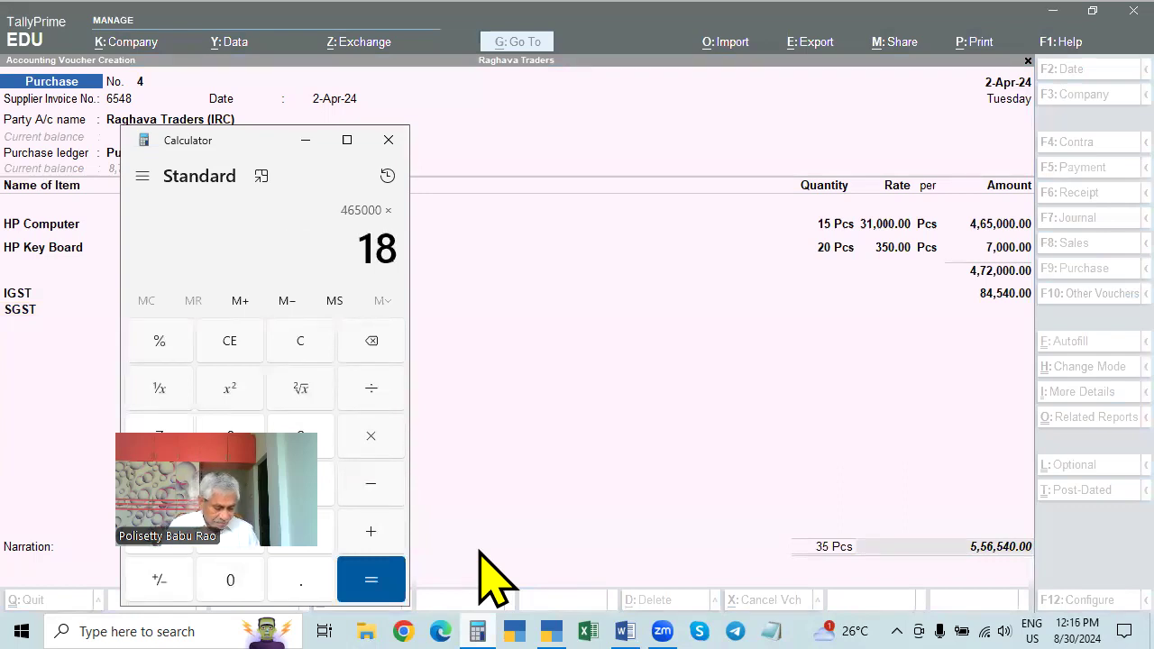
key(percent)
key(Return)
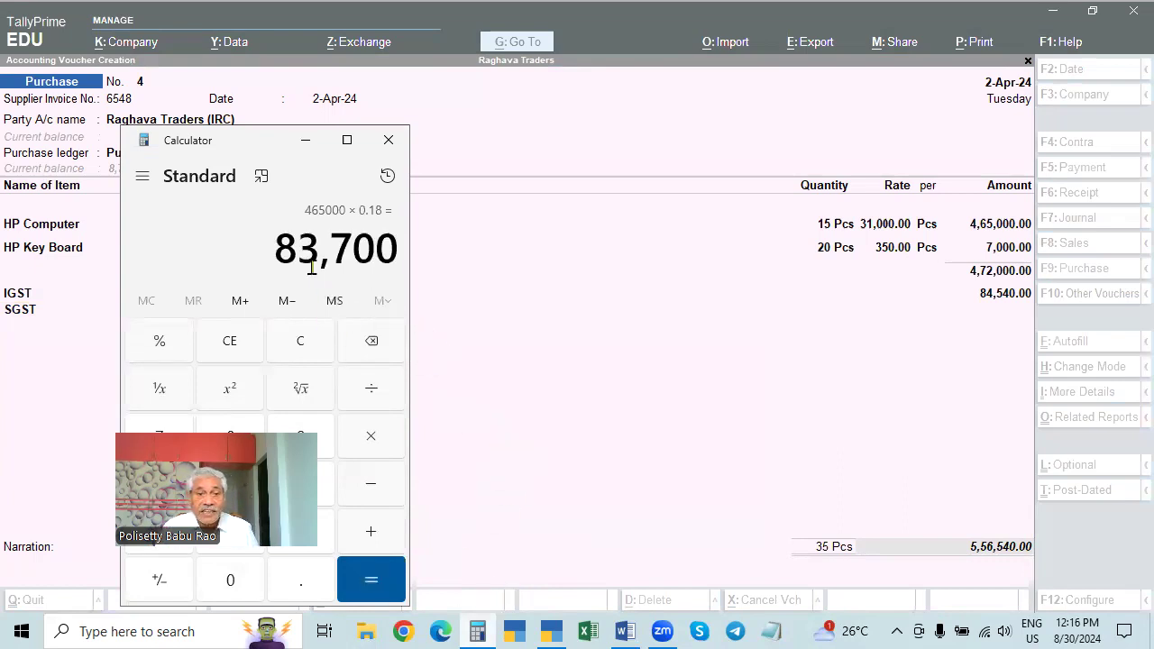
key(Escape)
text(7)
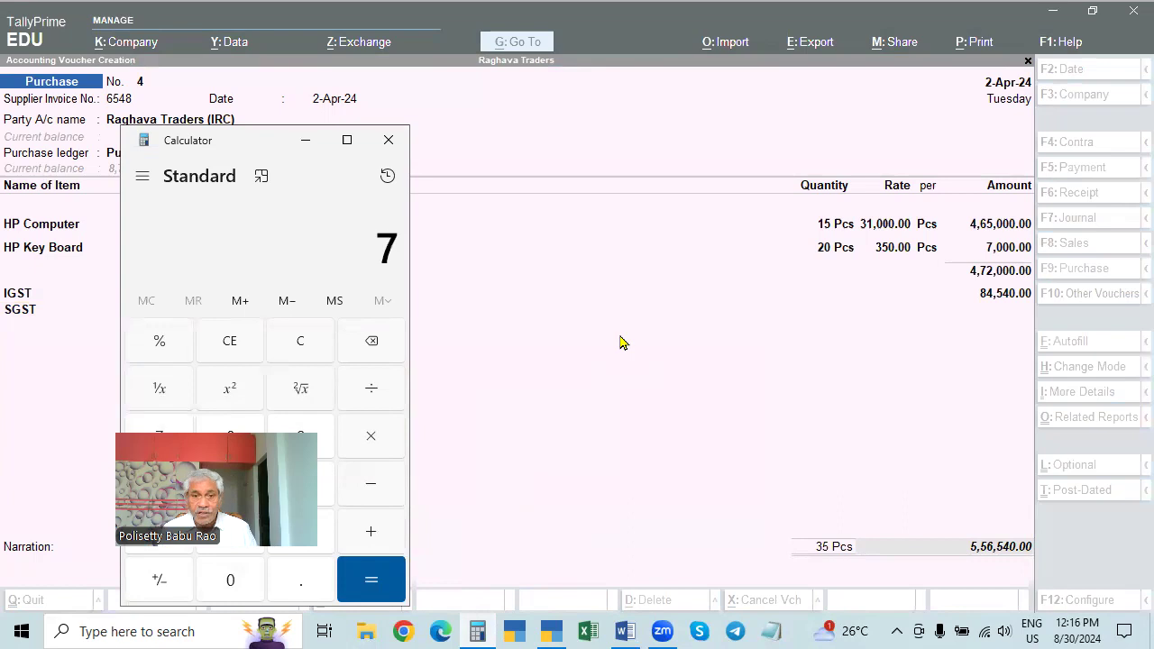
text(000*6)
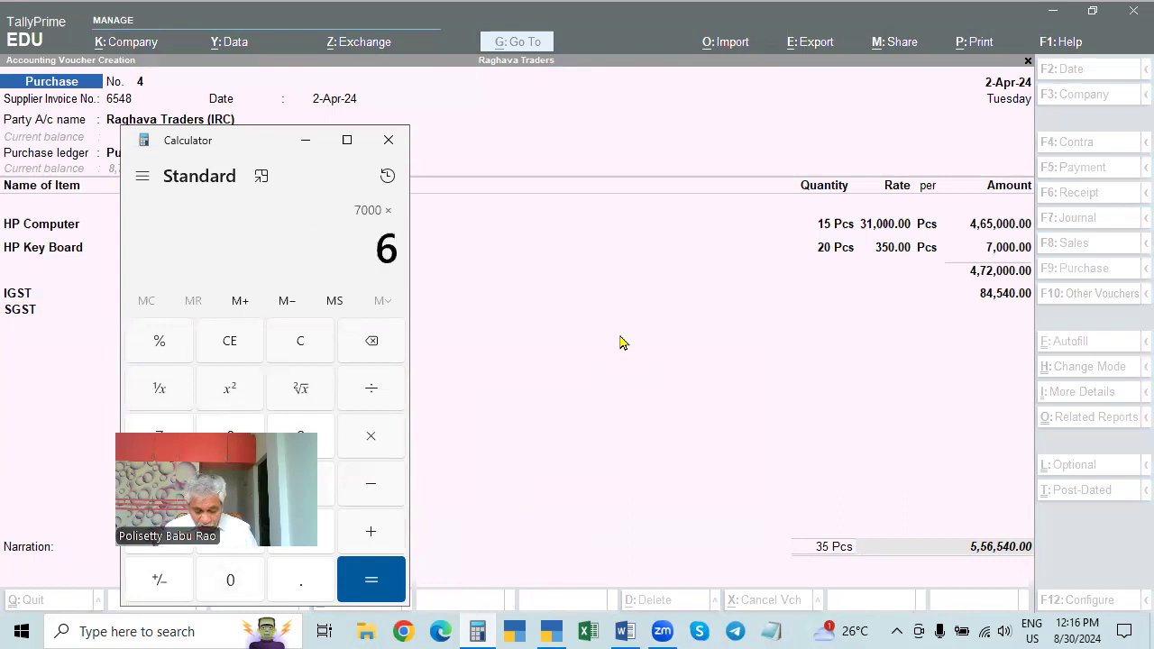
text(%)
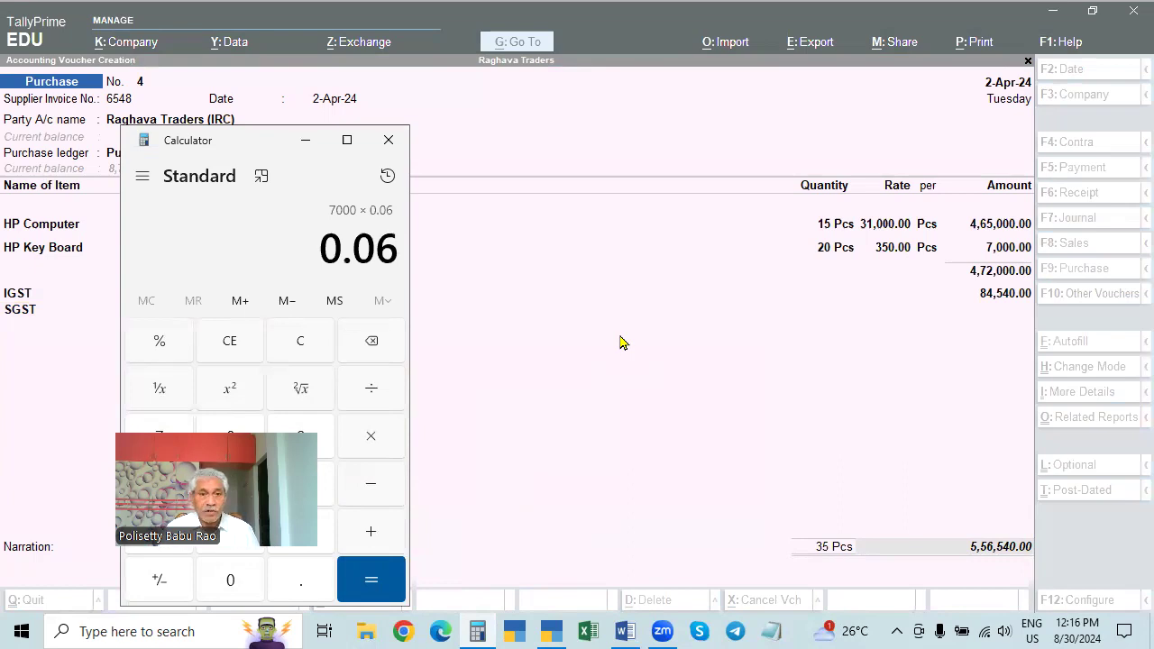
- Calculate 12% of 7,000 in Calculator to check the tax on the HP Key Board amount
key(Escape)
text(7)
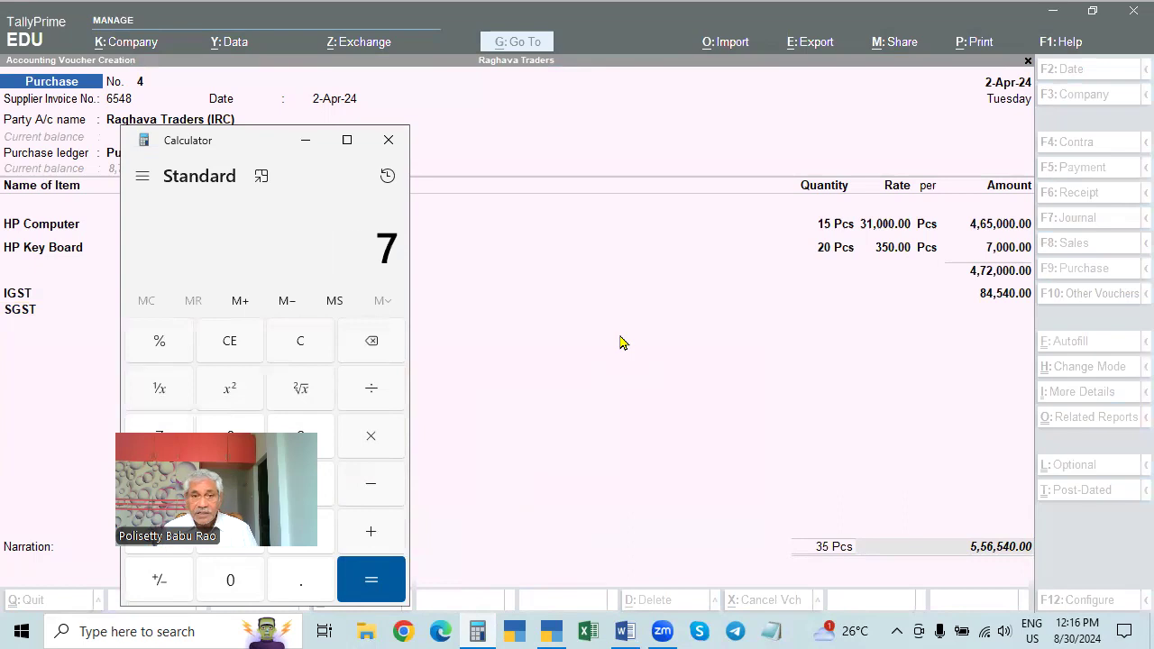
text(000*12%)
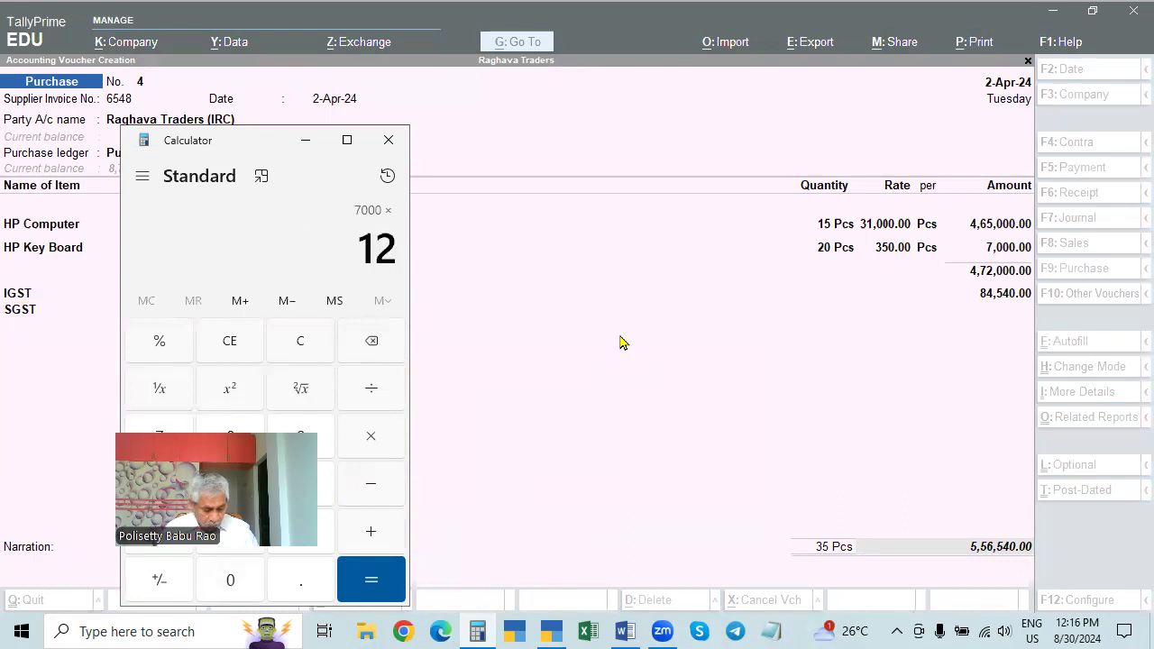
key(Return)
key(plus)
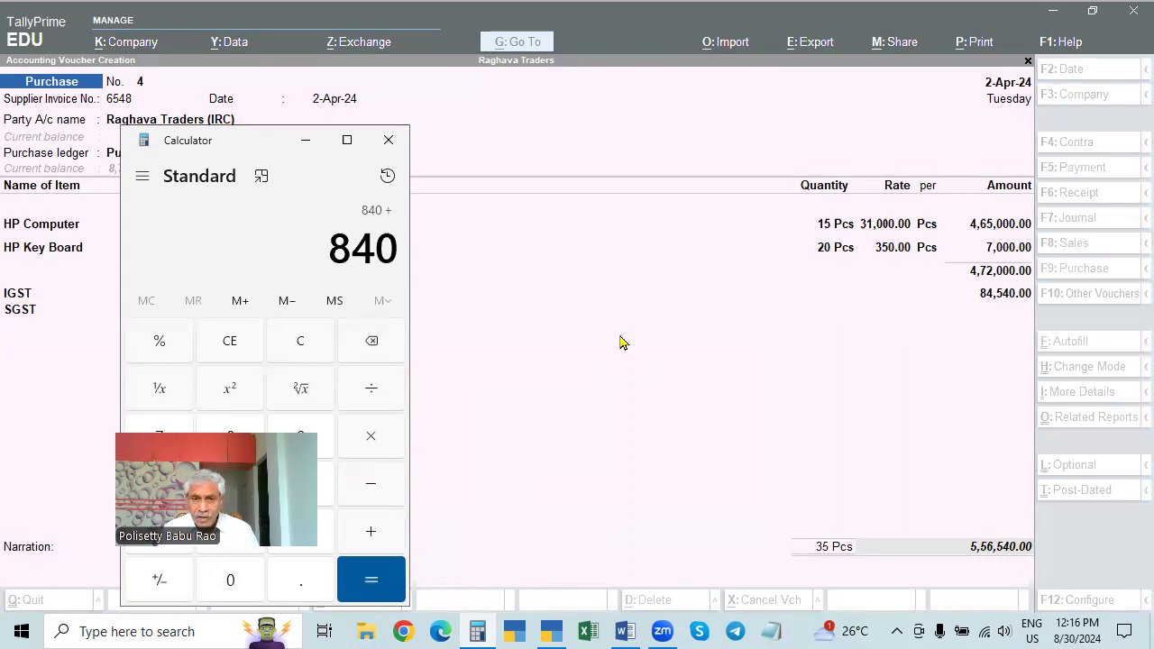
- Calculate 18% of 465,000, add 840 for the voucher's total IGST, and close Calculator
key(Escape)
text(4650000)
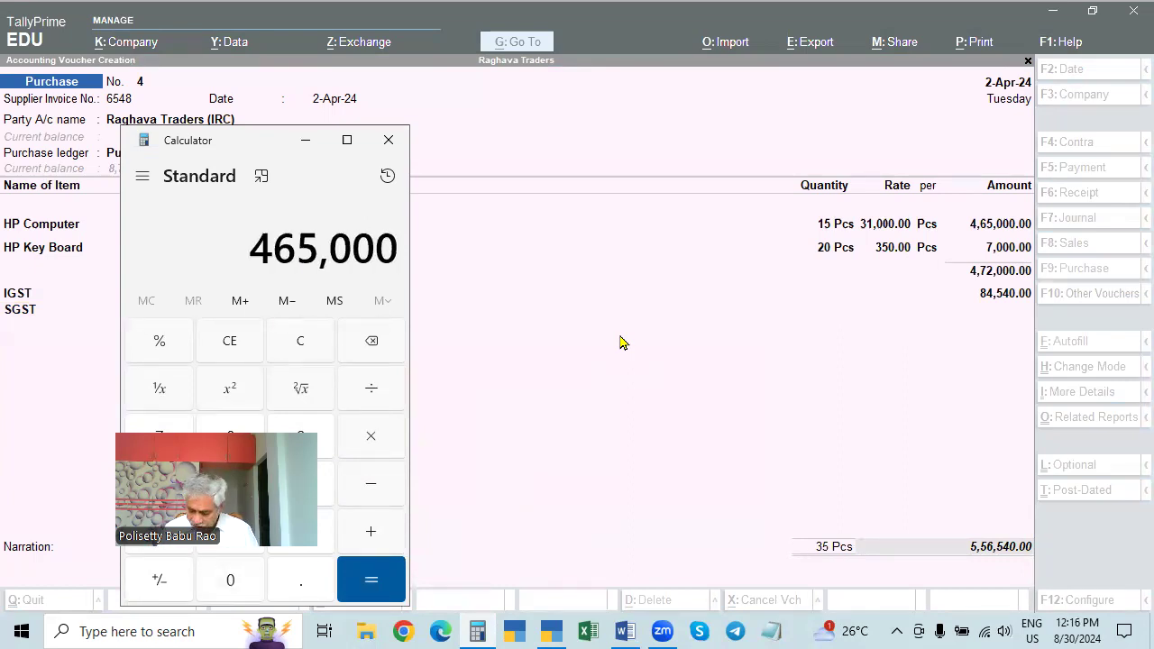
key(asterisk)
text(18)
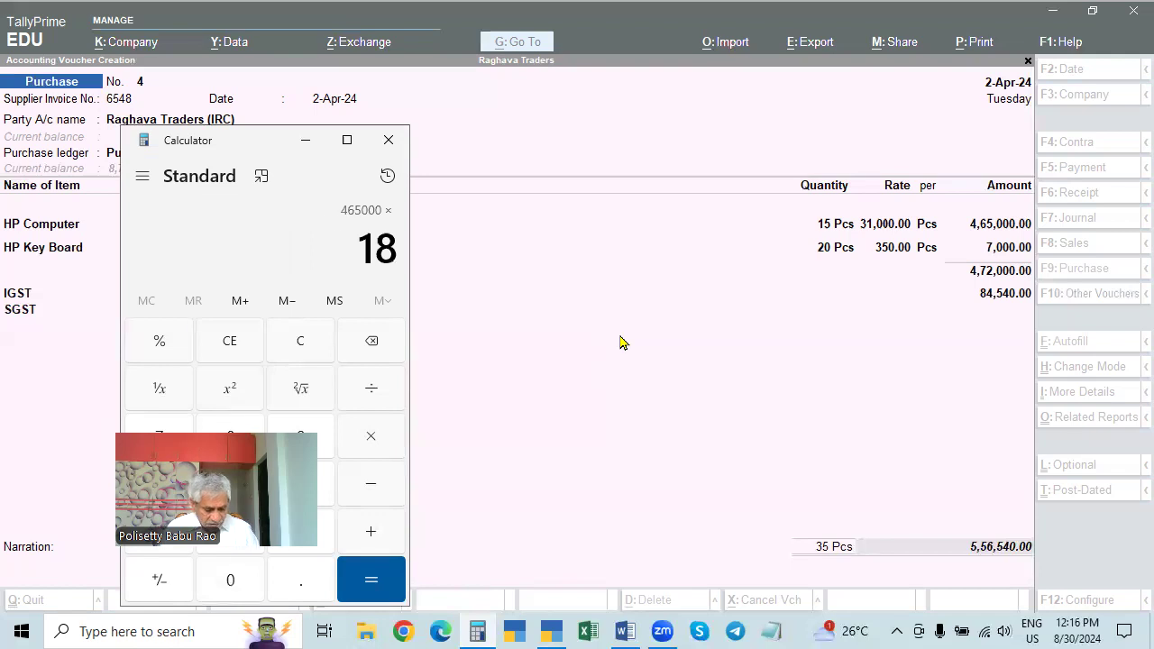
key(percent)
key(Return)
key(plus)
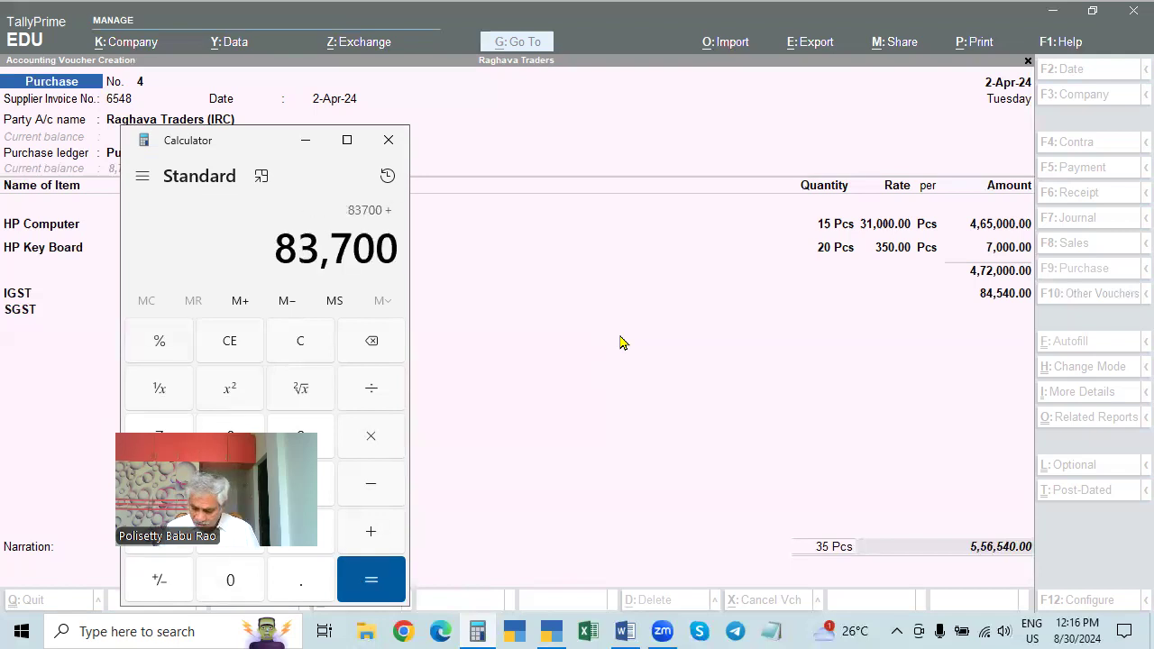
text(840)
key(Return)
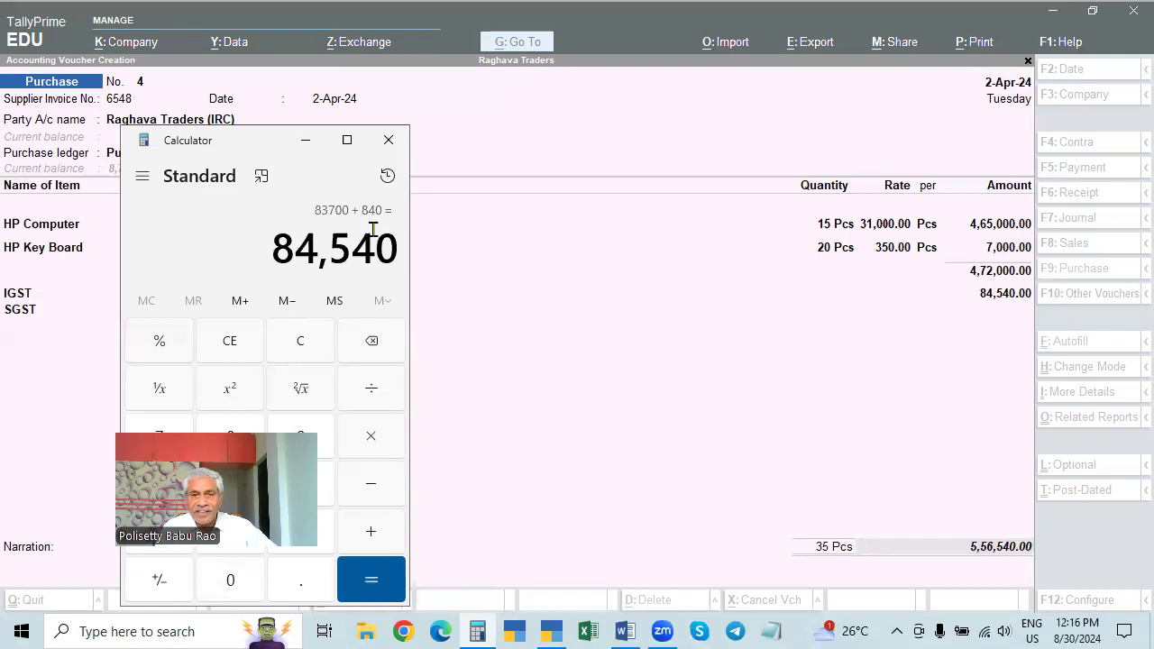
click(389, 140)
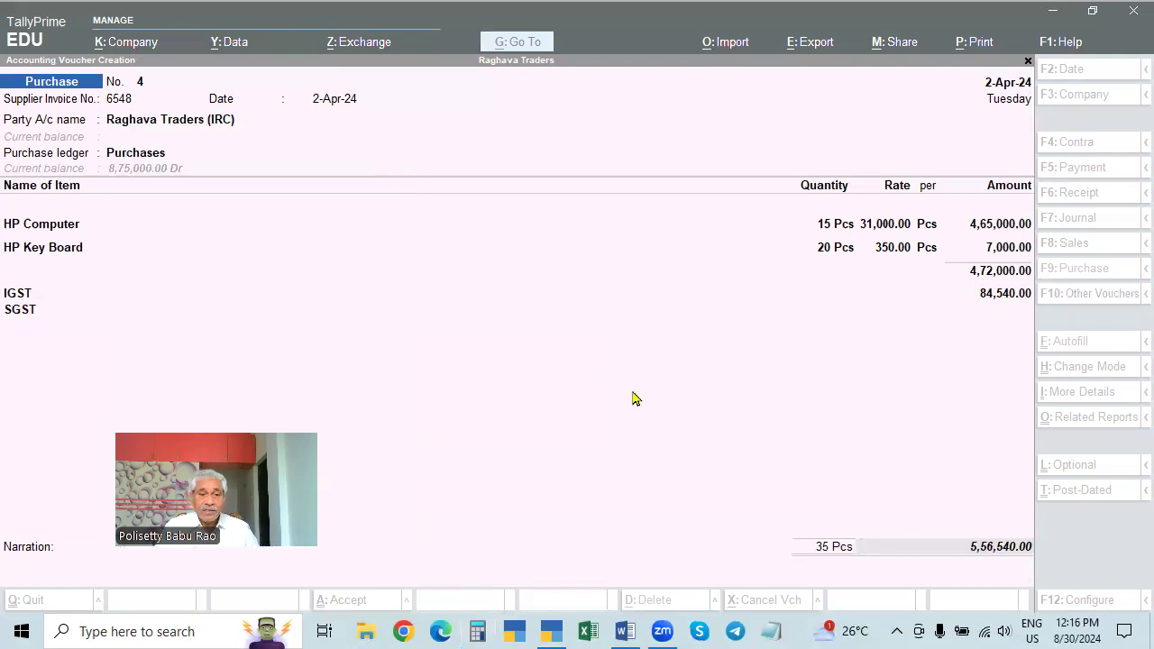
- End the purchase voucher's ledger list and show its GST tax analysis in detailed form
click(684, 344)
key(Return)
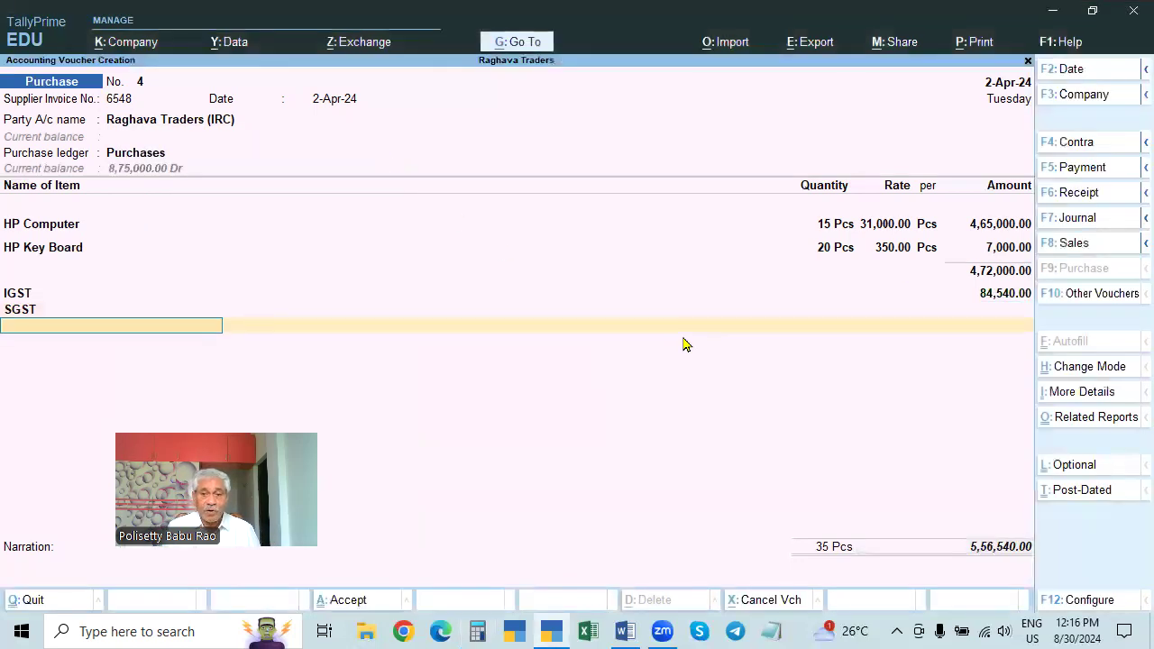
key(Return)
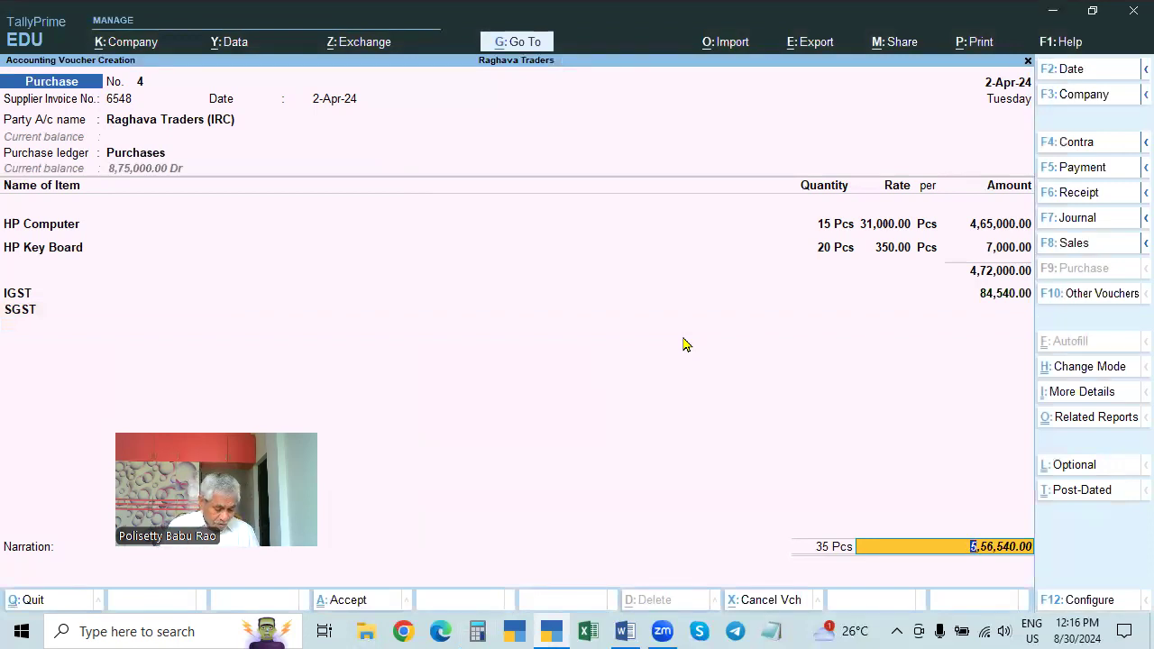
key(ctrl+o)
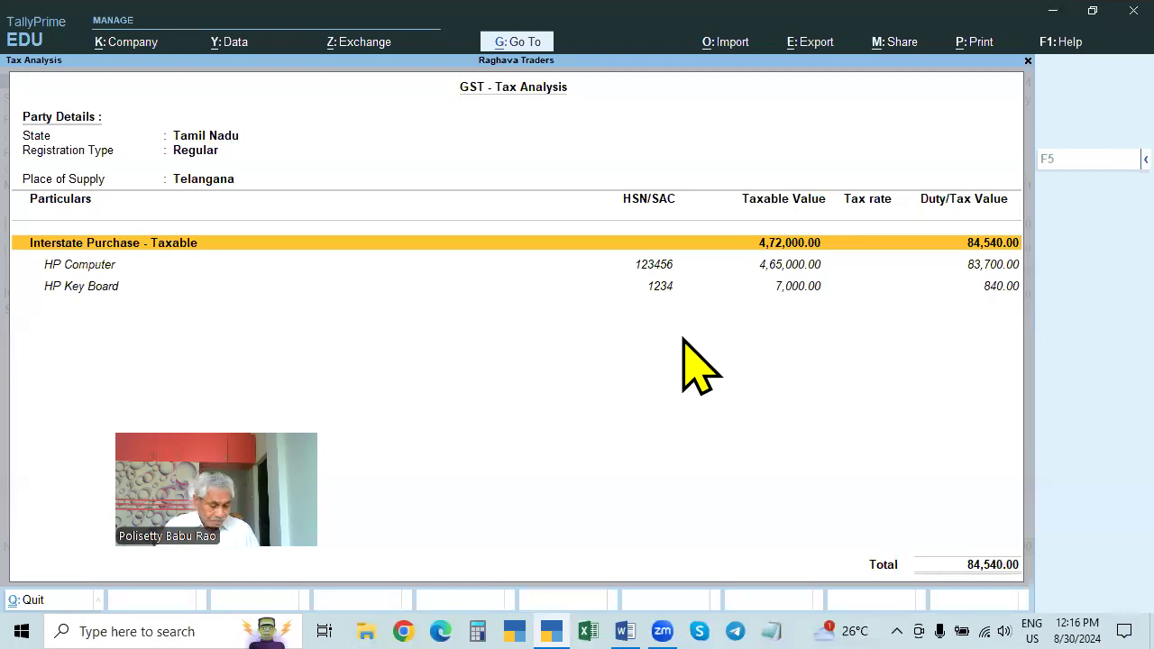
key(alt+F5)
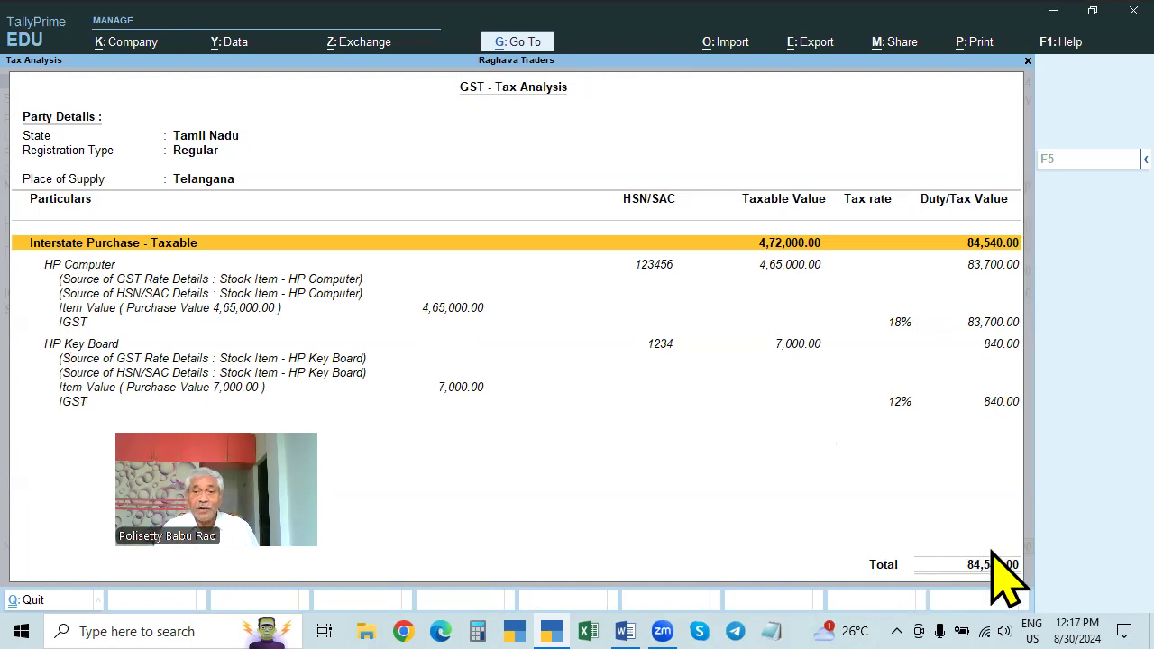
- Close the tax analysis and save the Raghava Traders (IRC) purchase voucher without a narration
key(Escape)
key(Return)
key(Return)
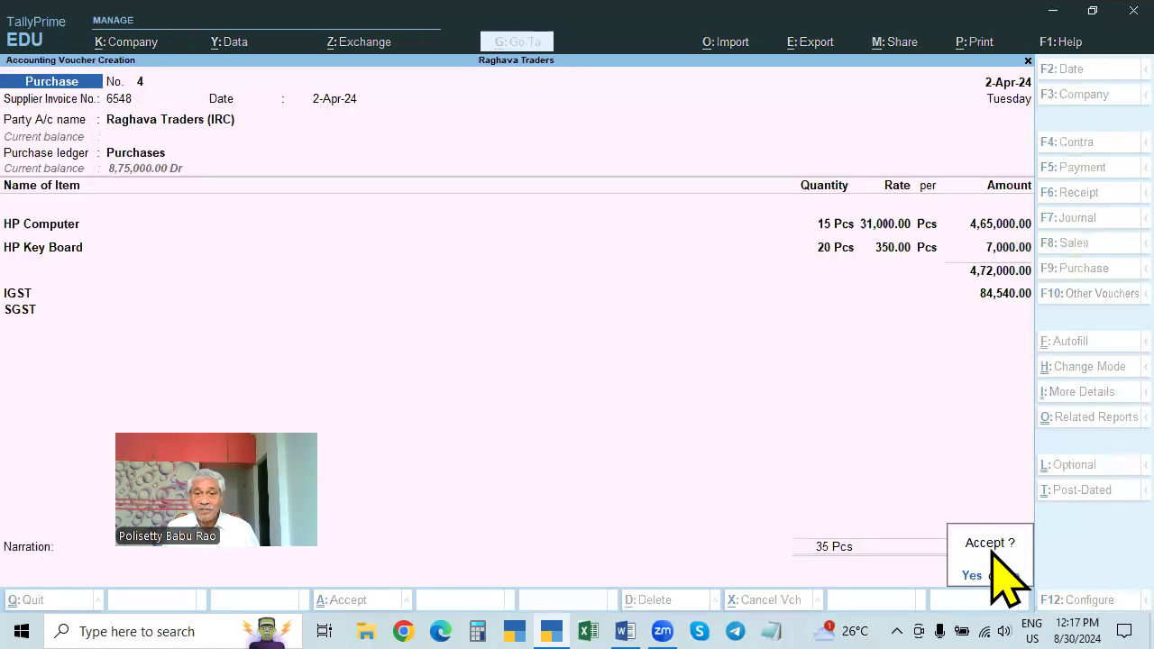
key(Return)
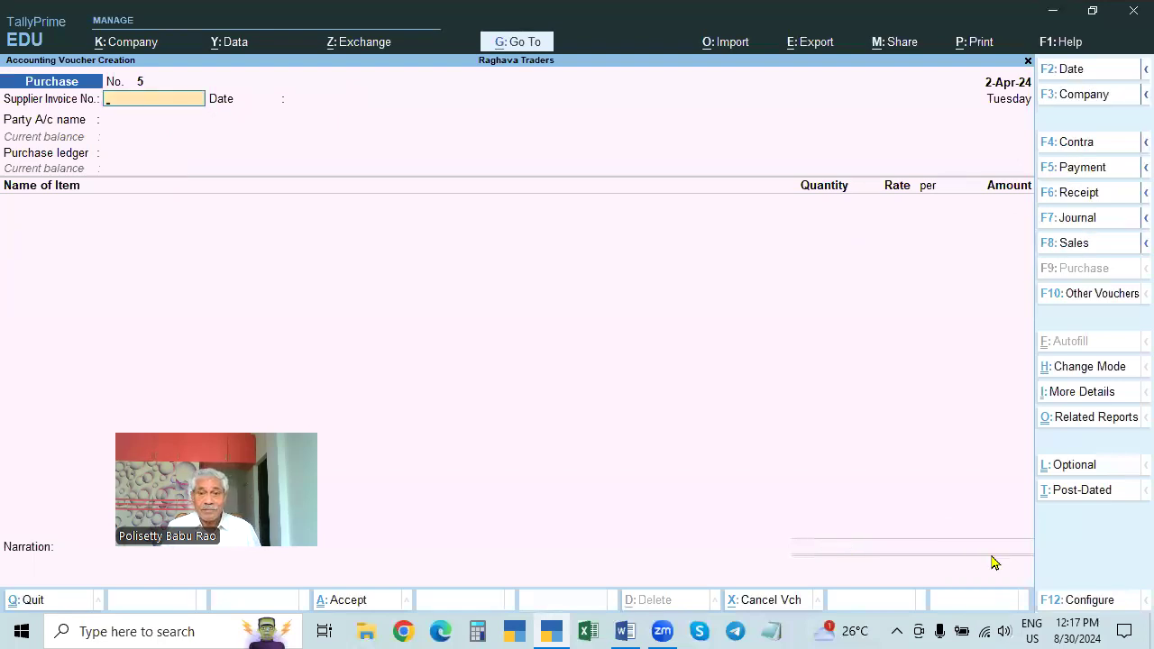
- Open the Day Book and set its period to 1-Apr-24 to 2-Apr-24
key(Escape)
key(Down)
key(Return)
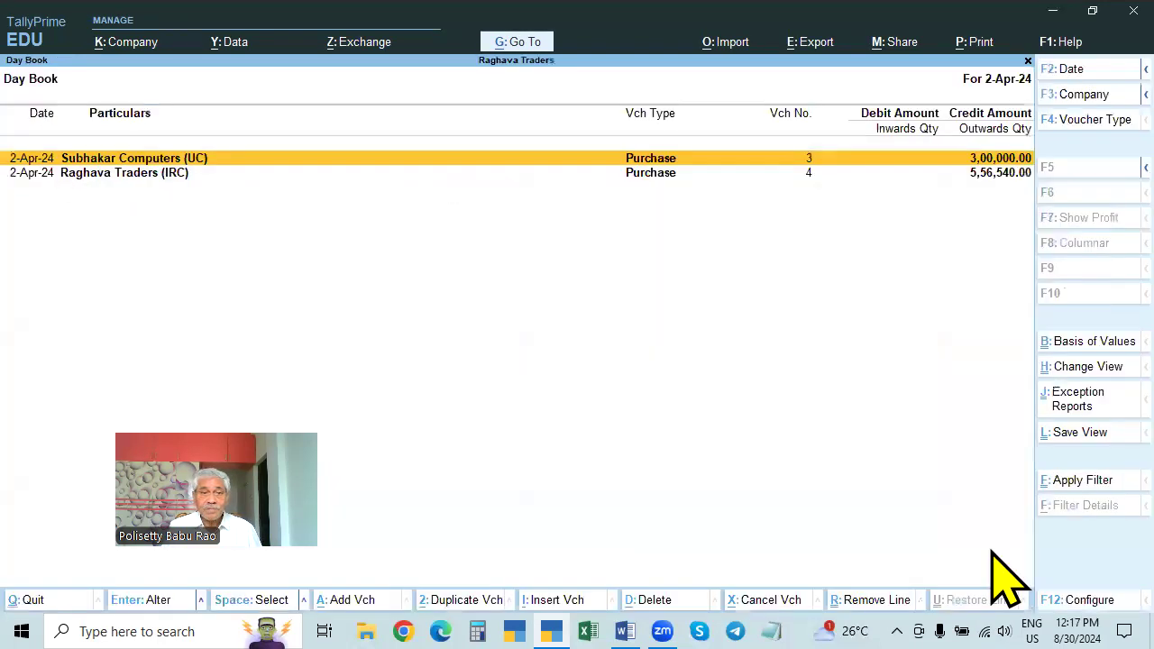
key(F2)
key(BackSpace)
key(Return)
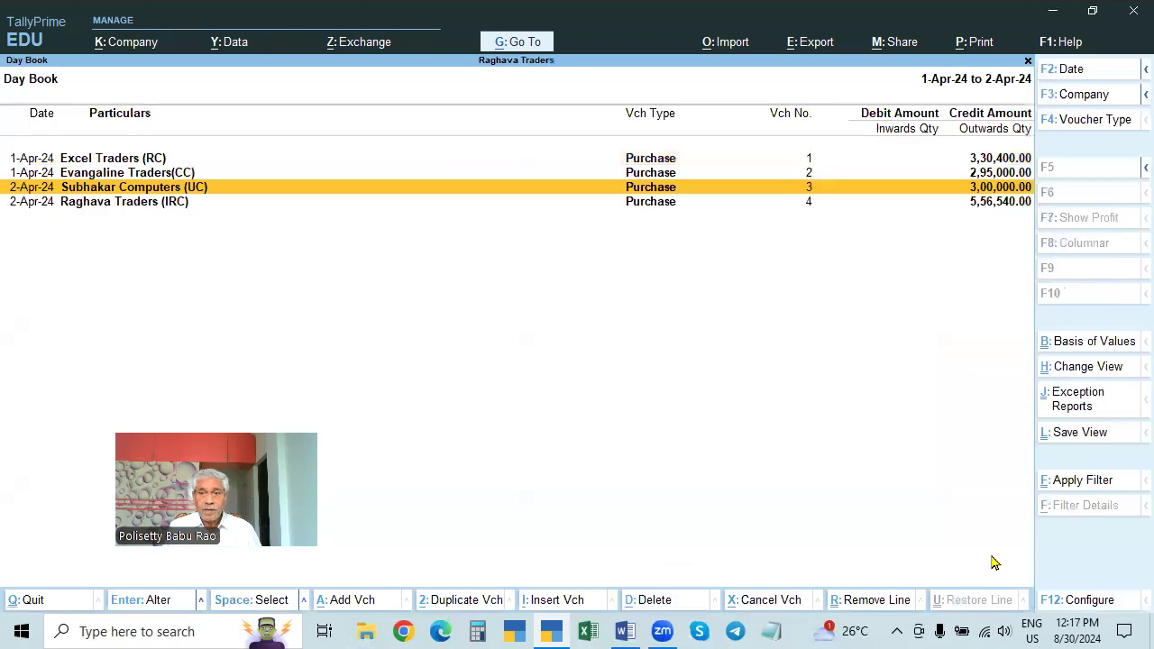
- Review the Evangaline Traders(CC) purchase voucher from the Day Book and return to the list
key(Up)
key(Return)
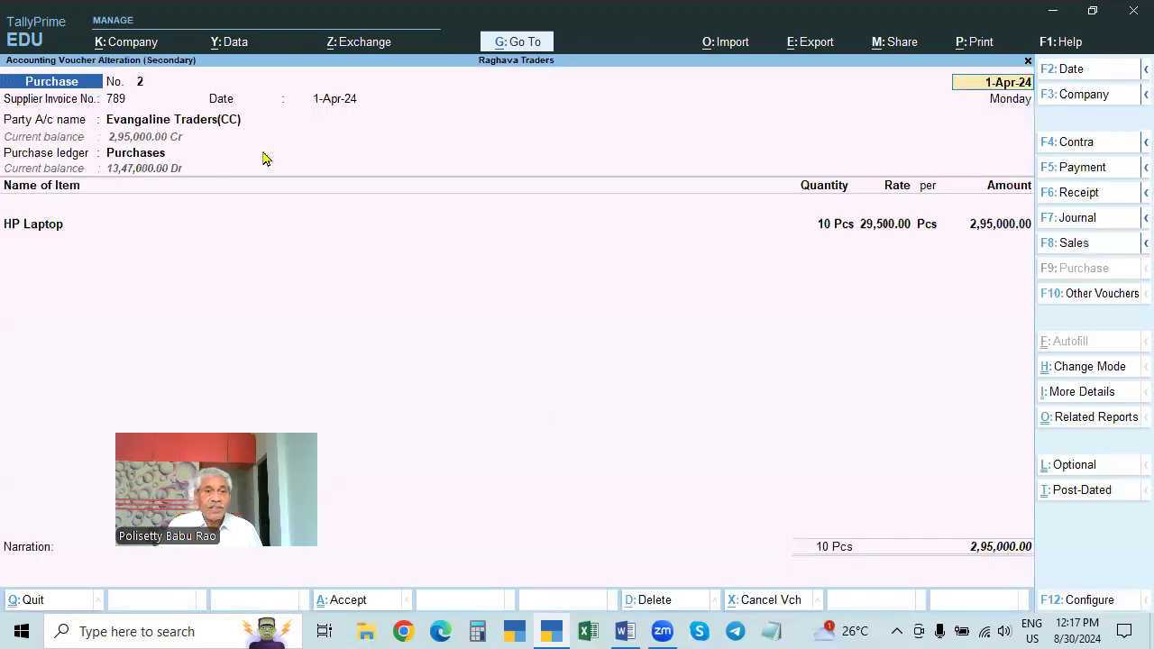
key(Escape)
- Examine the detailed GST tax analysis of the Excel Traders (RC) purchase voucher, and return to the Gateway of Tally
key(Up)
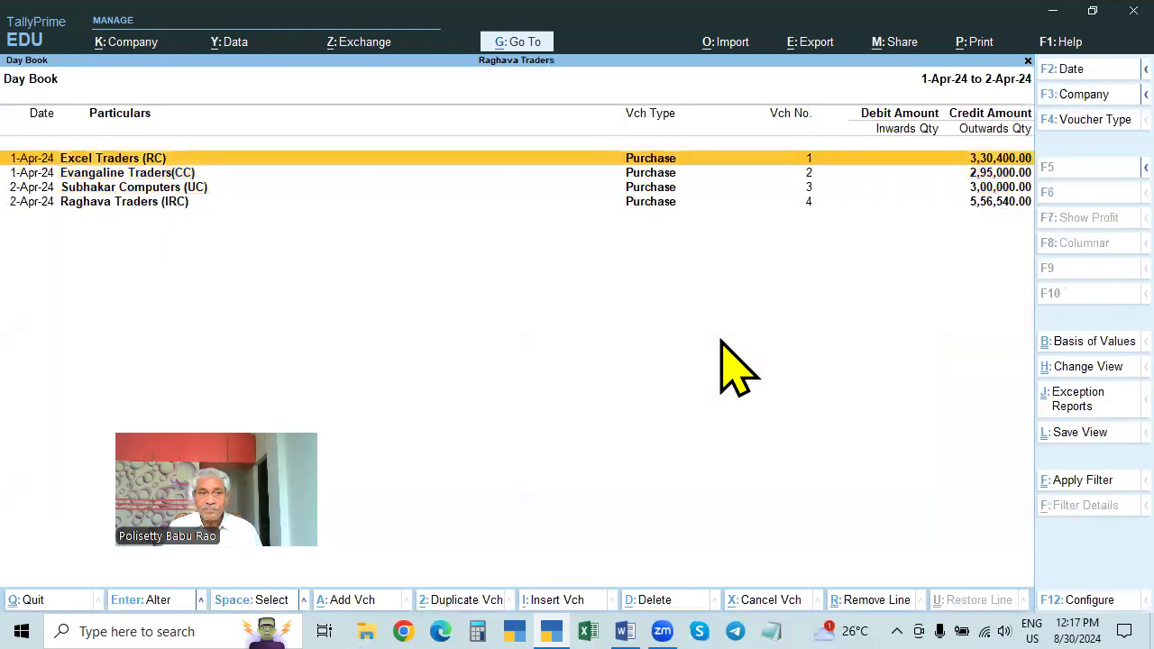
key(Return)
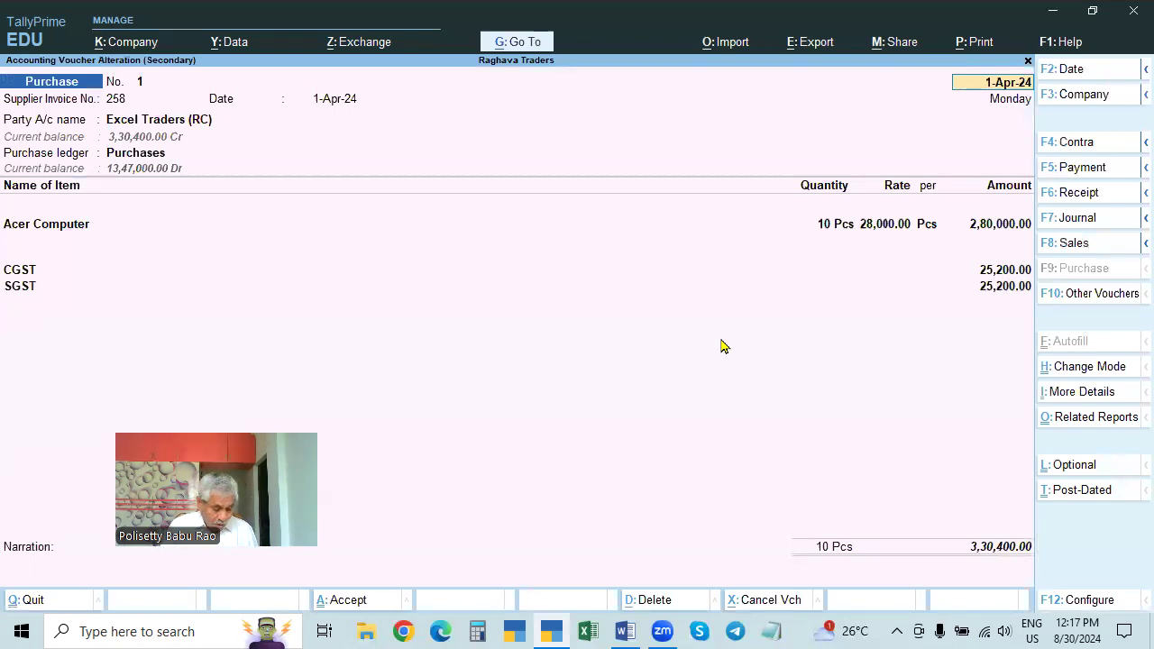
key(ctrl+o)
key(alt+F5)
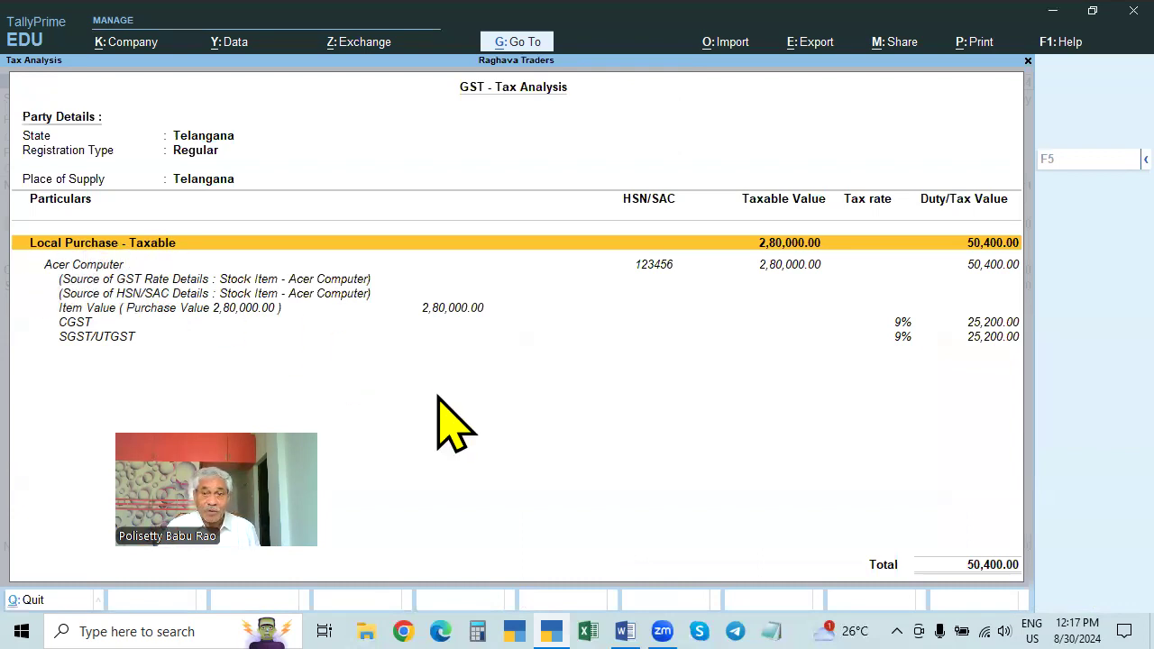
key(Escape)
key(Escape)
key(Escape)
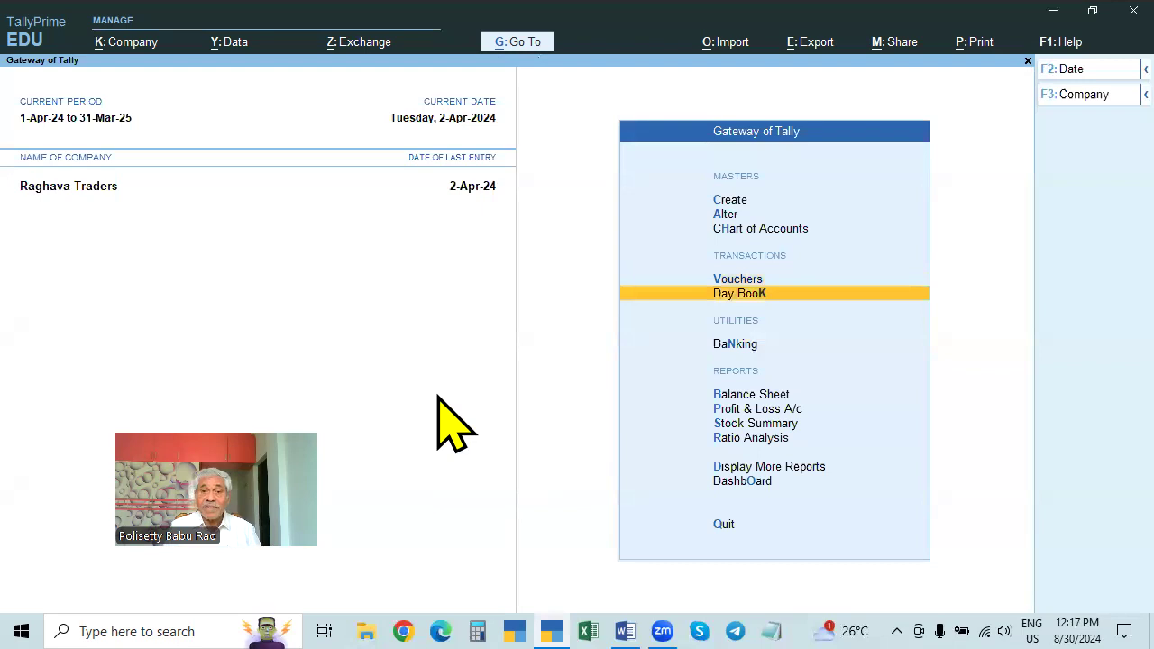
key(Up)
key(Return)
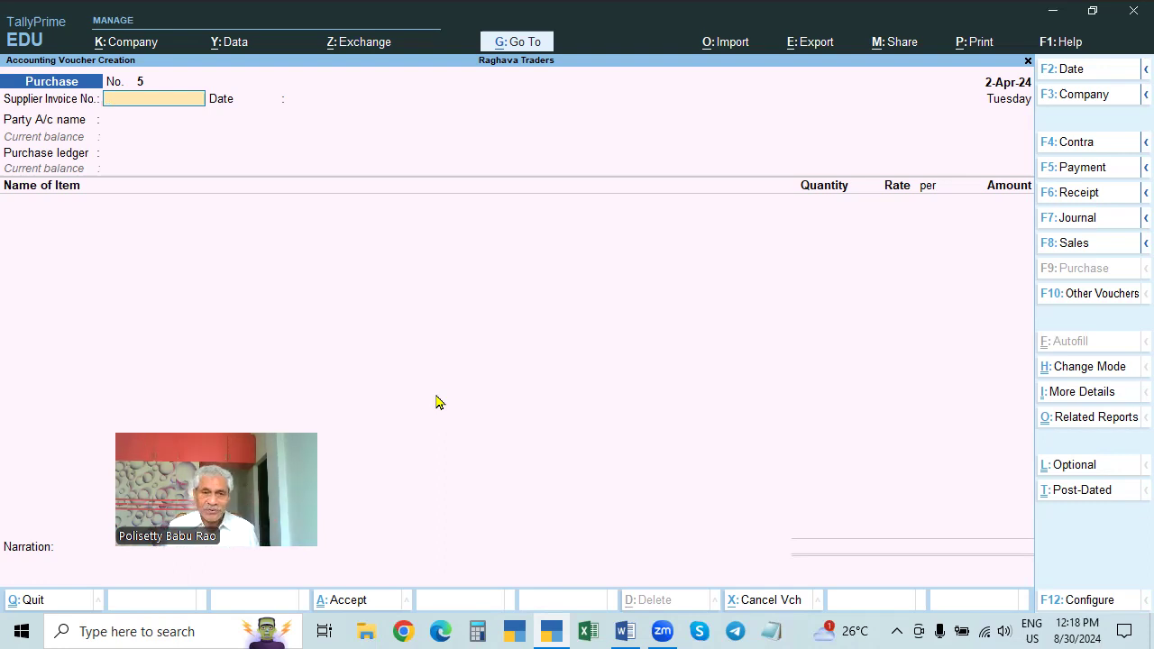
key(Escape)
key(Escape)
key(Escape)
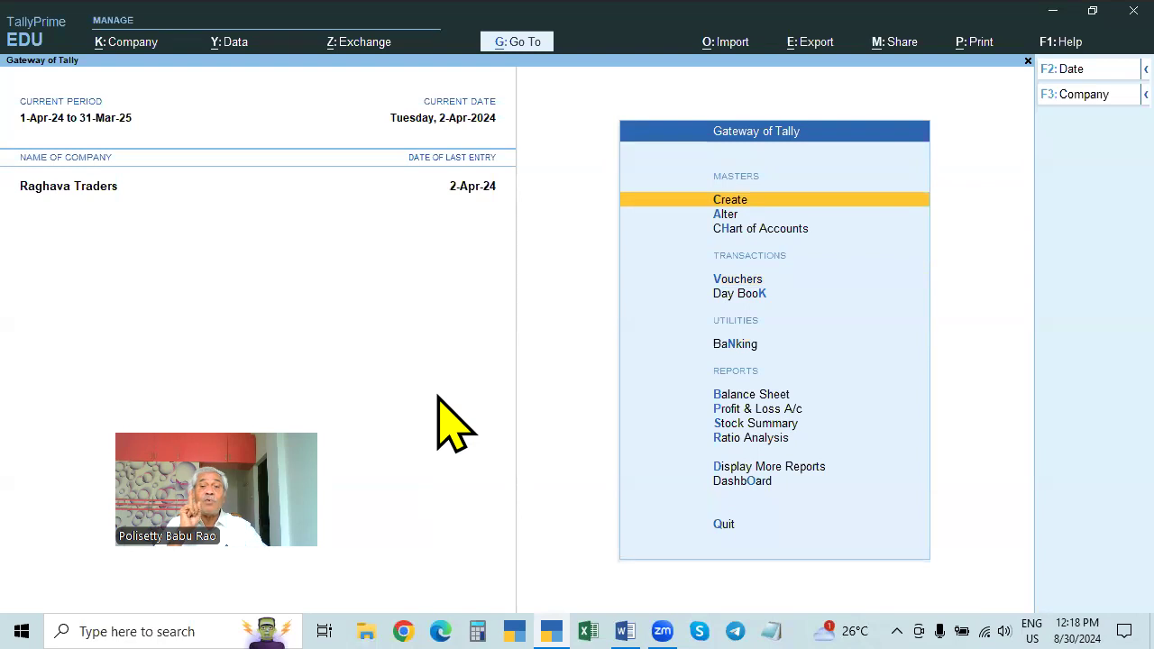
click(742, 280)
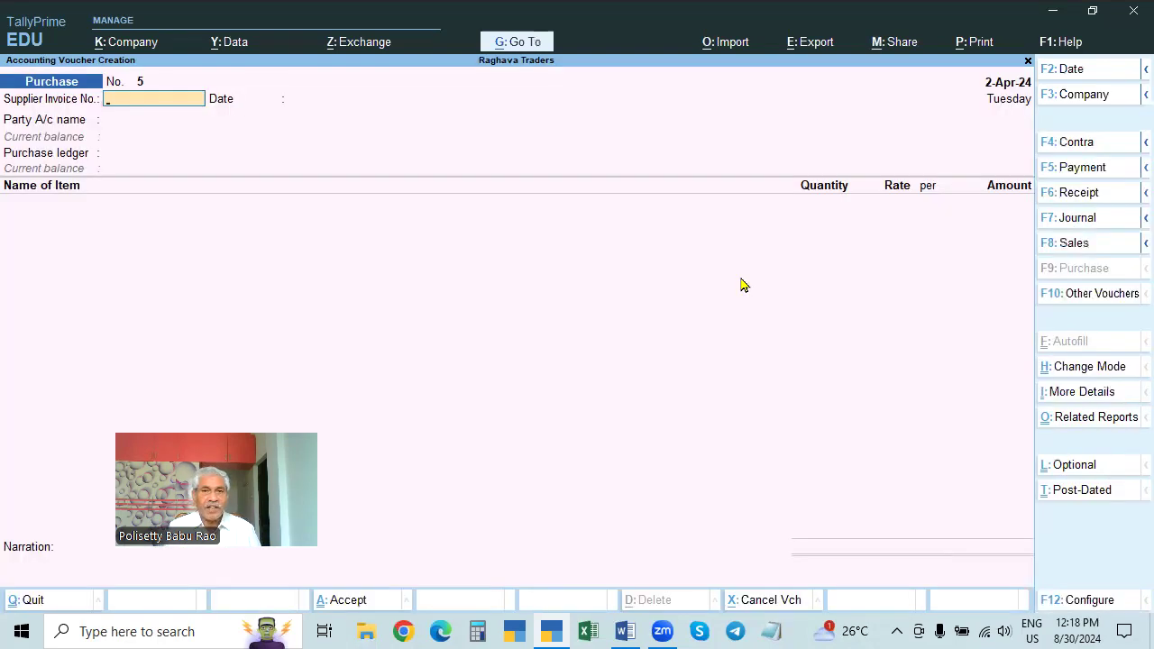
text(6621)
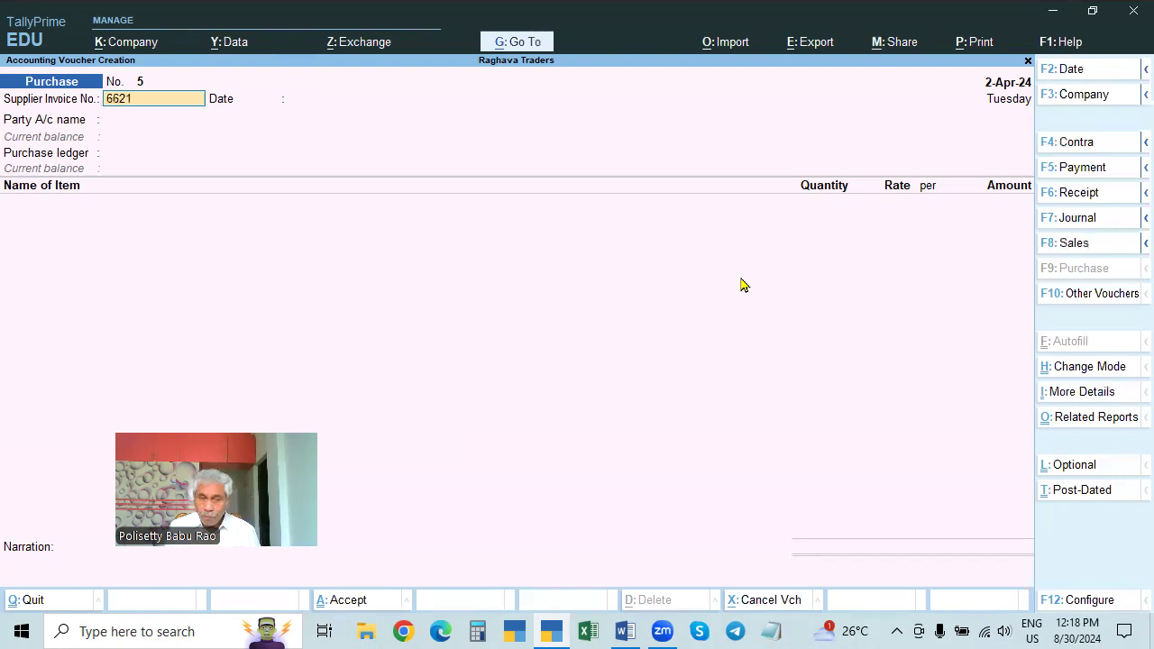
key(Return)
key(Return)
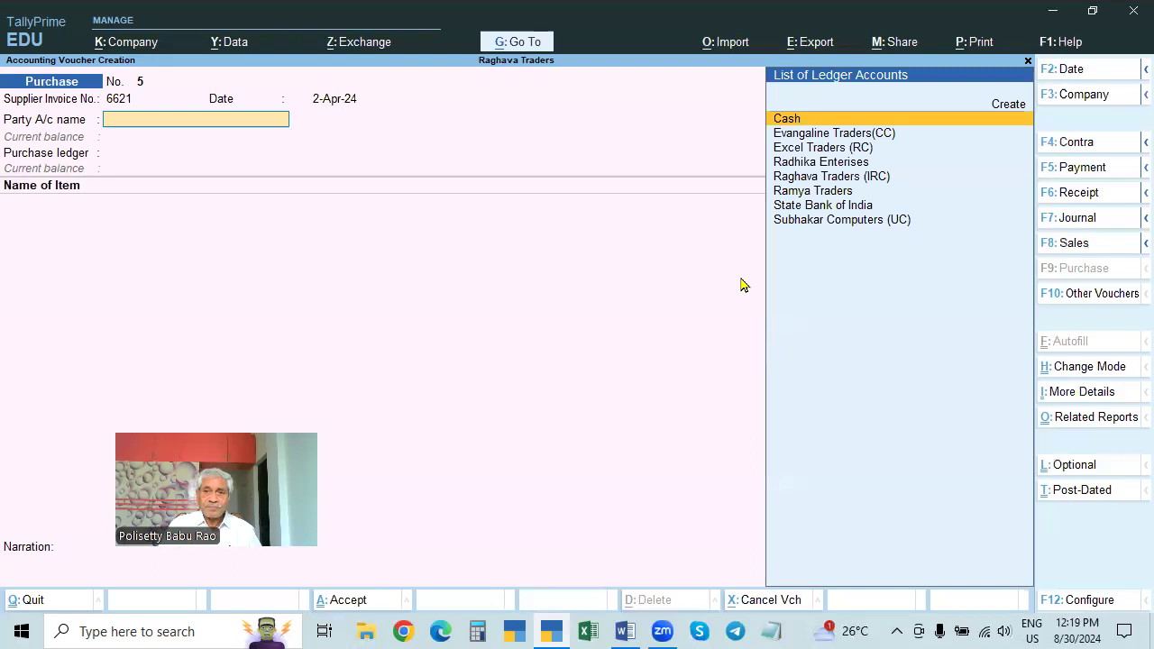
key(Escape)
key(y)
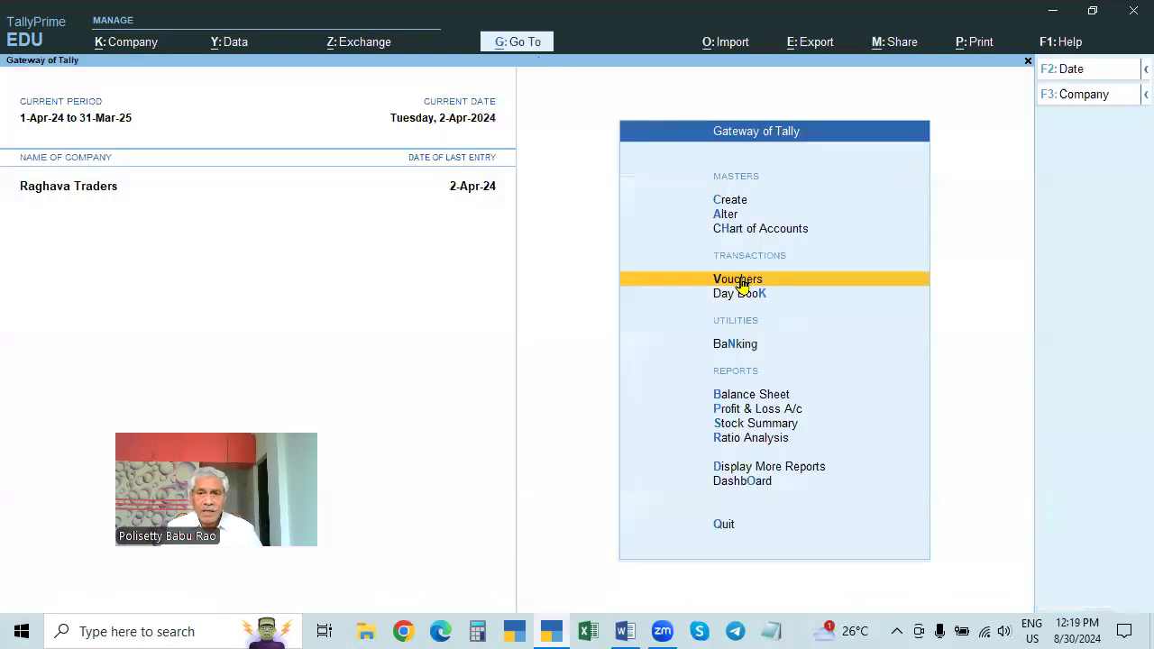
- Start a new purchase voucher with supplier invoice number 2554 dated 2-Apr-24
click(740, 279)
text(2554)
key(Return)
key(Return)
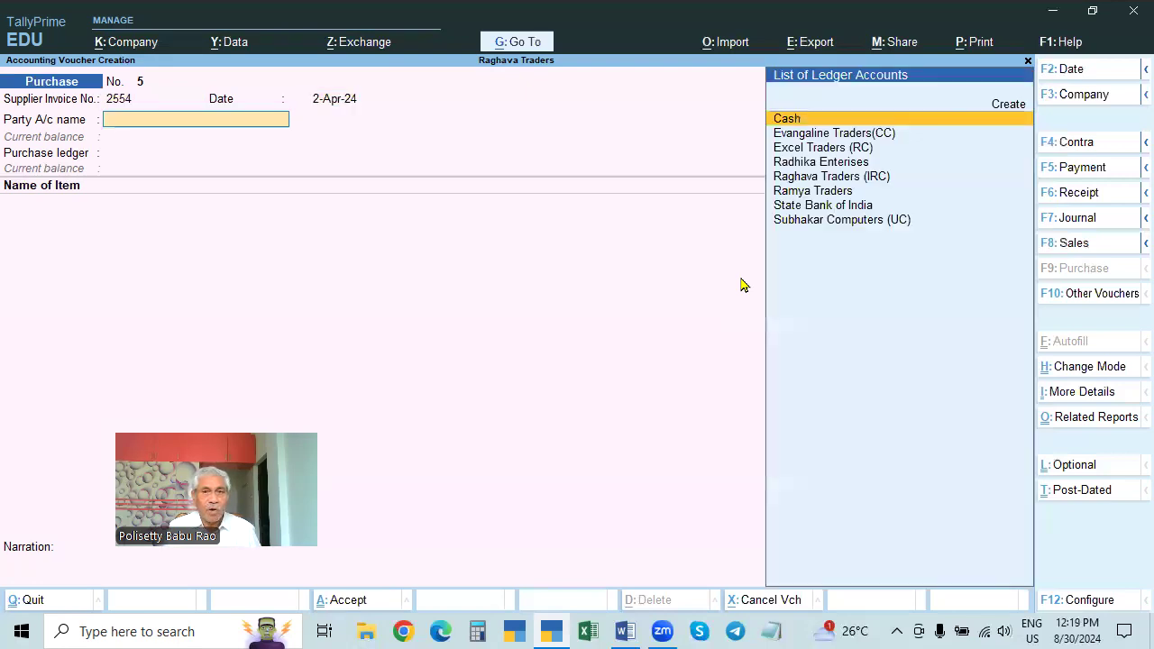
- Set the party account to Excel Traders (RC), accept its party details, and use the Purchases ledger
key(Down)
key(Down)
key(Down)
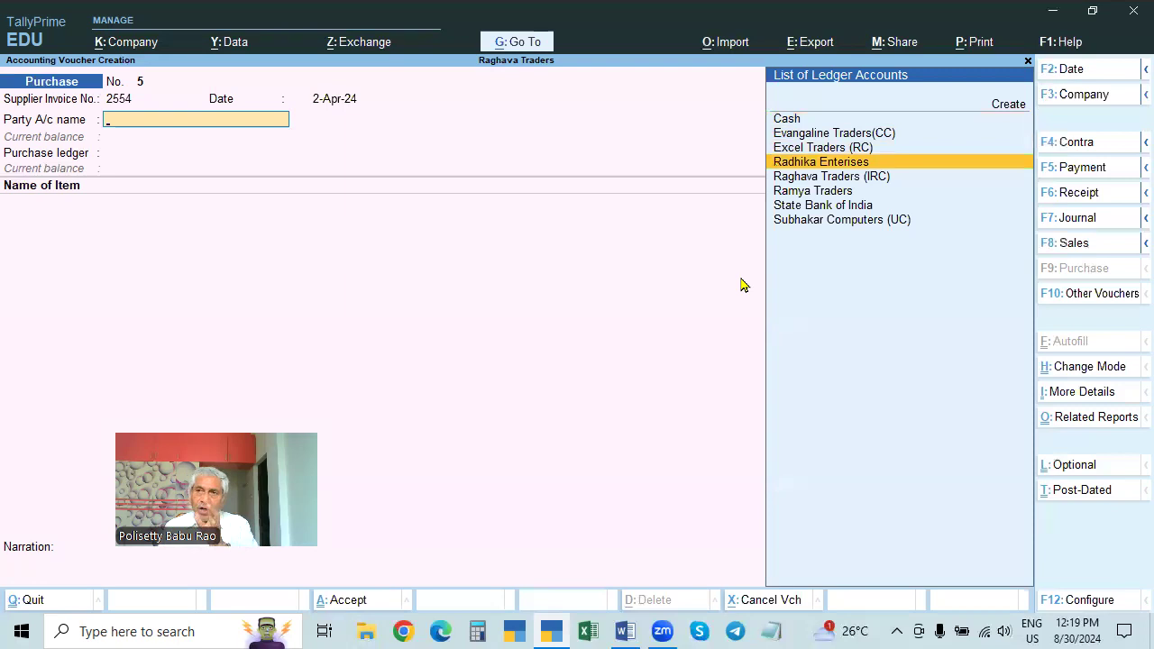
key(Up)
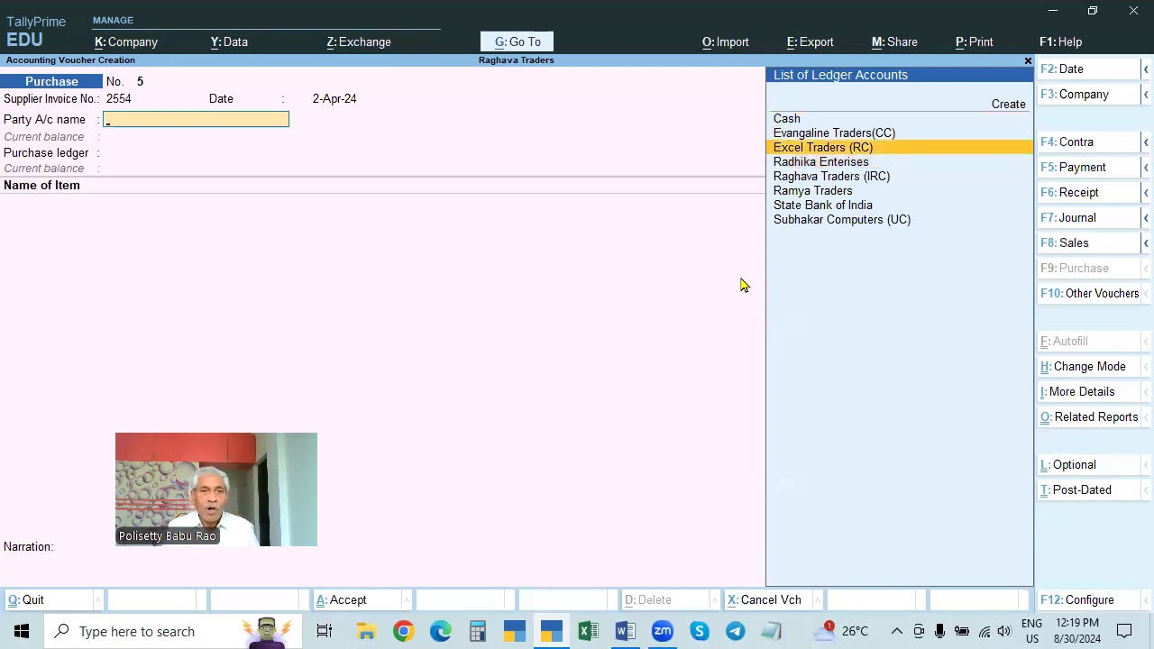
key(Return)
key(ctrl+a)
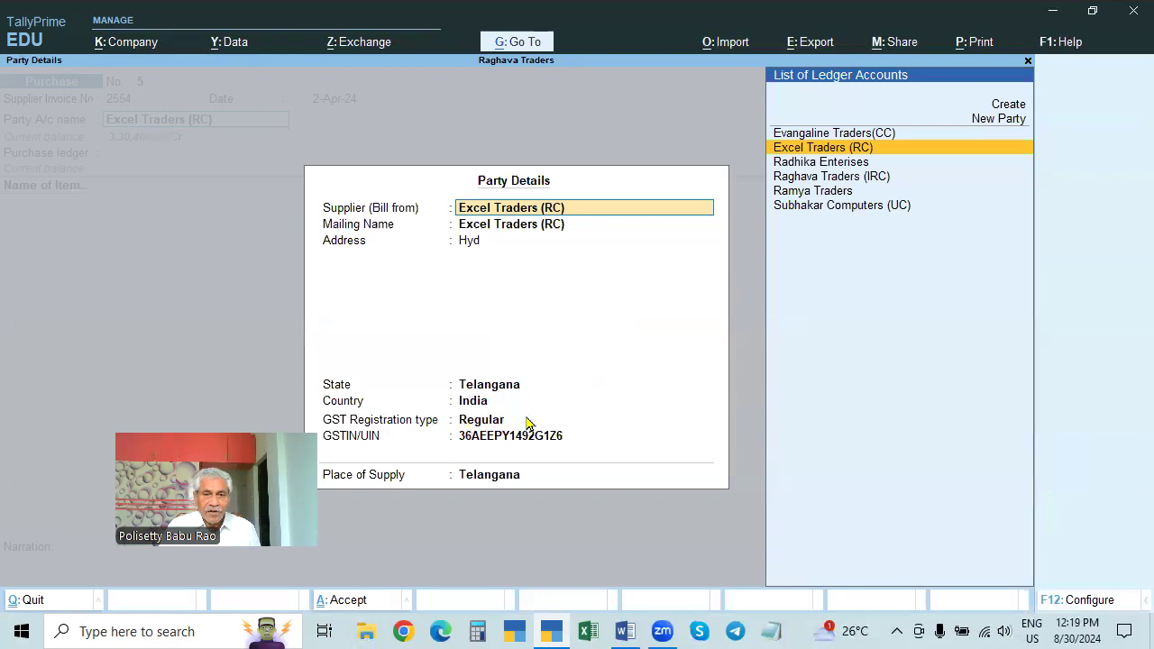
key(ctrl+a)
key(Return)
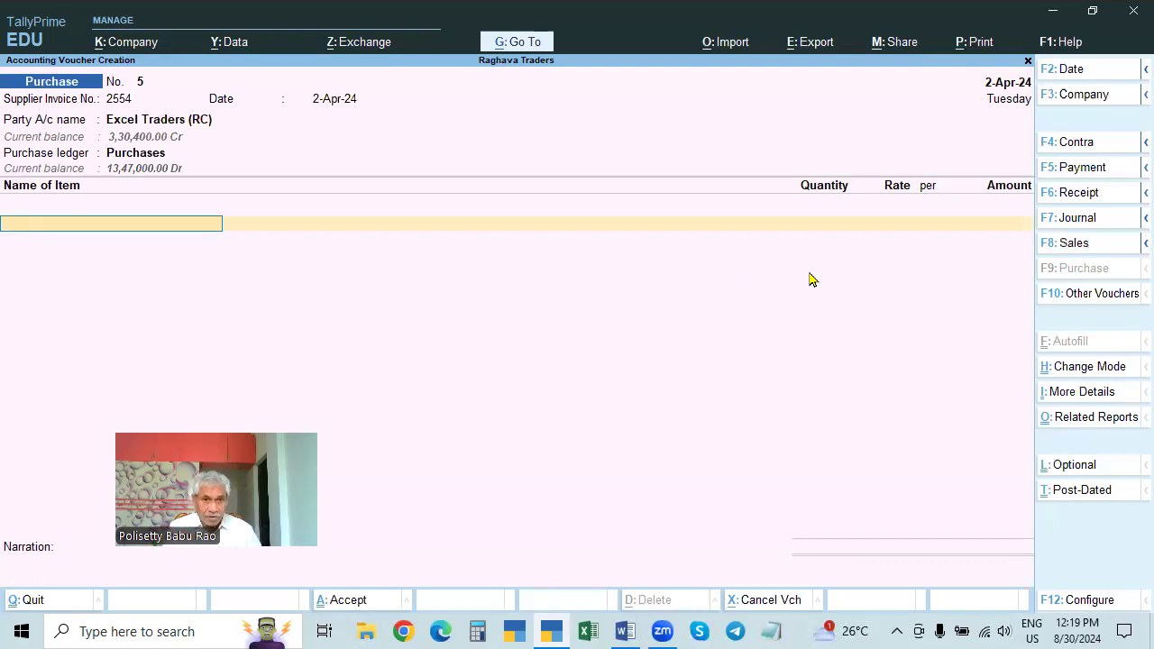
- Add the stock item Milk to the voucher with quantity 200 Ltr at a rate of 100.00 per Ltr
click(63, 228)
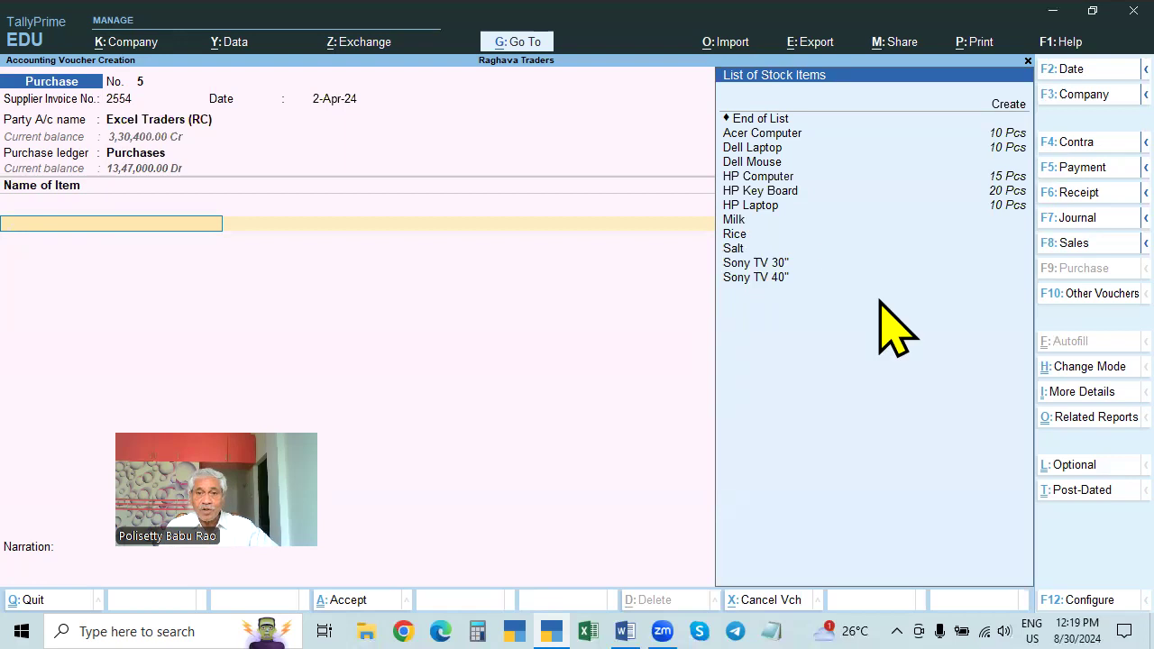
key(Down)
key(Down)
key(Down)
key(Down)
key(Down)
key(Down)
key(Down)
key(Down)
key(Down)
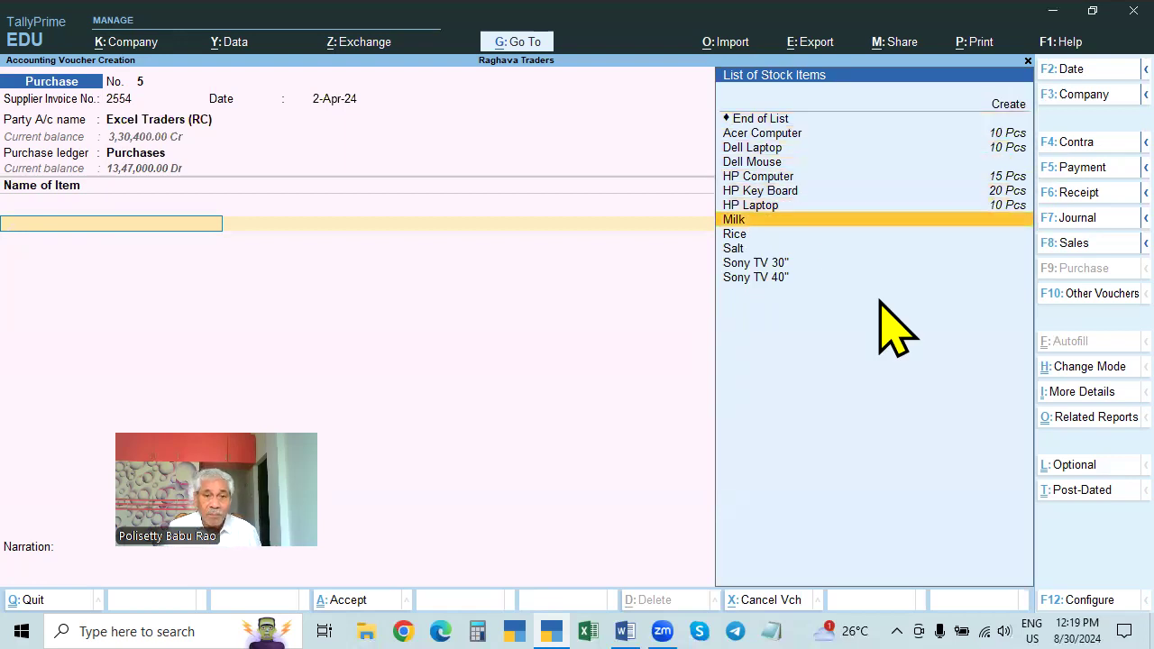
key(Return)
text(200)
key(Return)
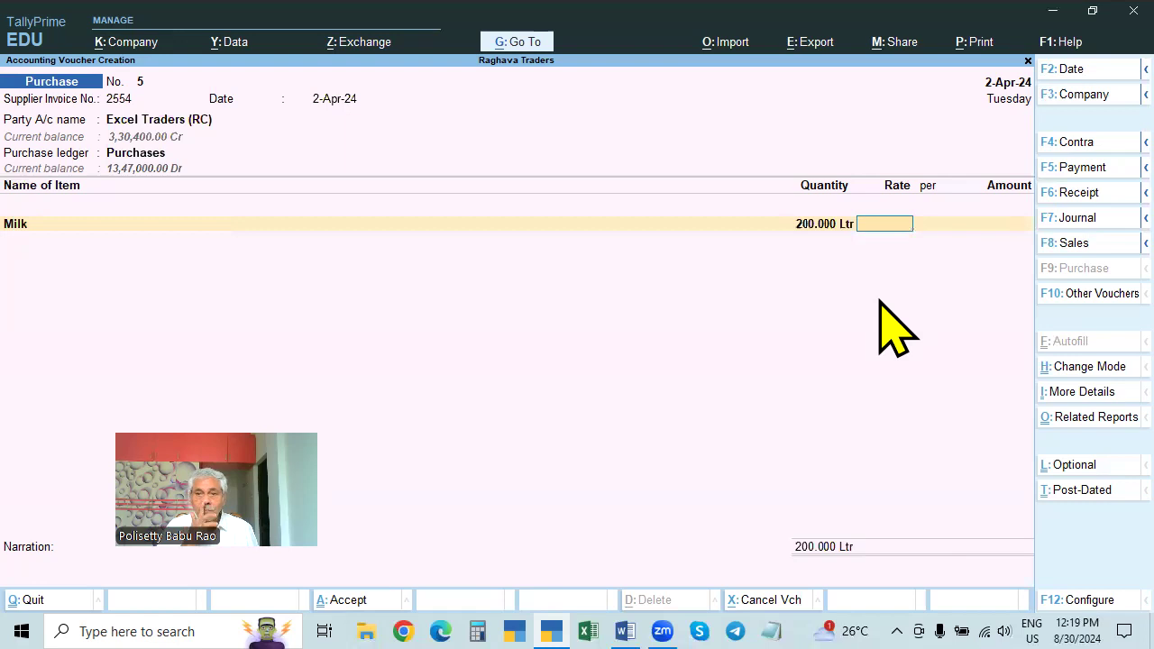
text(100)
key(Return)
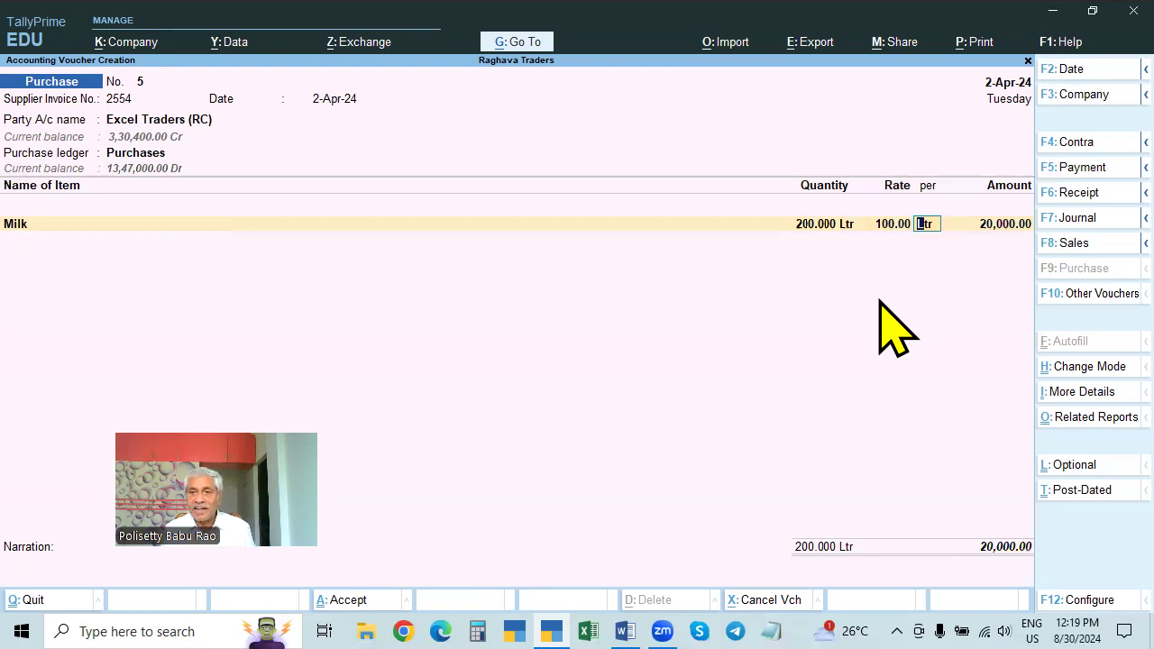
key(Return)
key(Return)
- Add the stock item Rice to the voucher with quantity 500 Kgs at a rate of 75.00 per Kgs
key(Down)
key(Down)
key(Down)
key(Down)
key(Down)
key(Down)
key(Down)
key(Down)
key(Down)
key(Return)
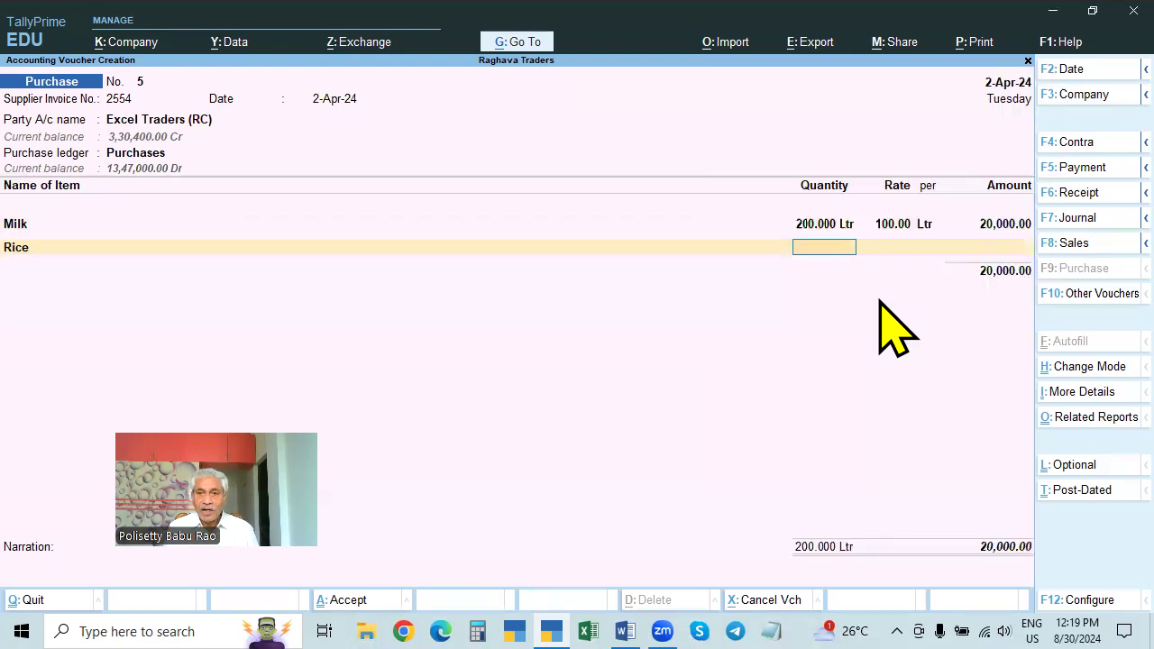
text(500)
key(Return)
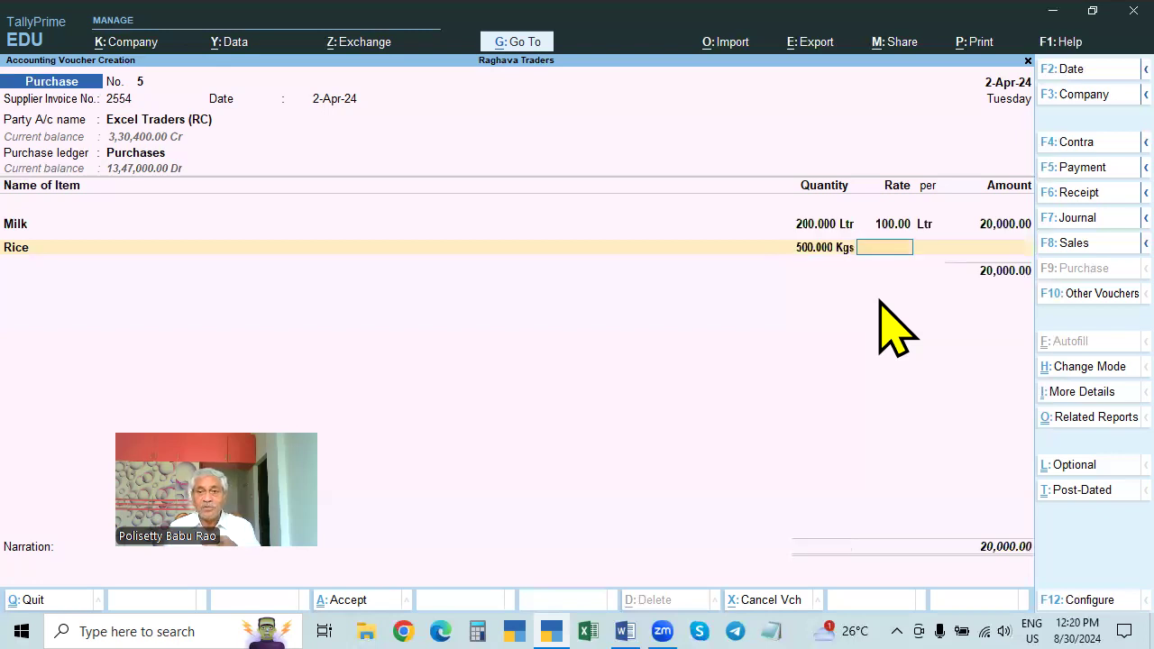
text(50)
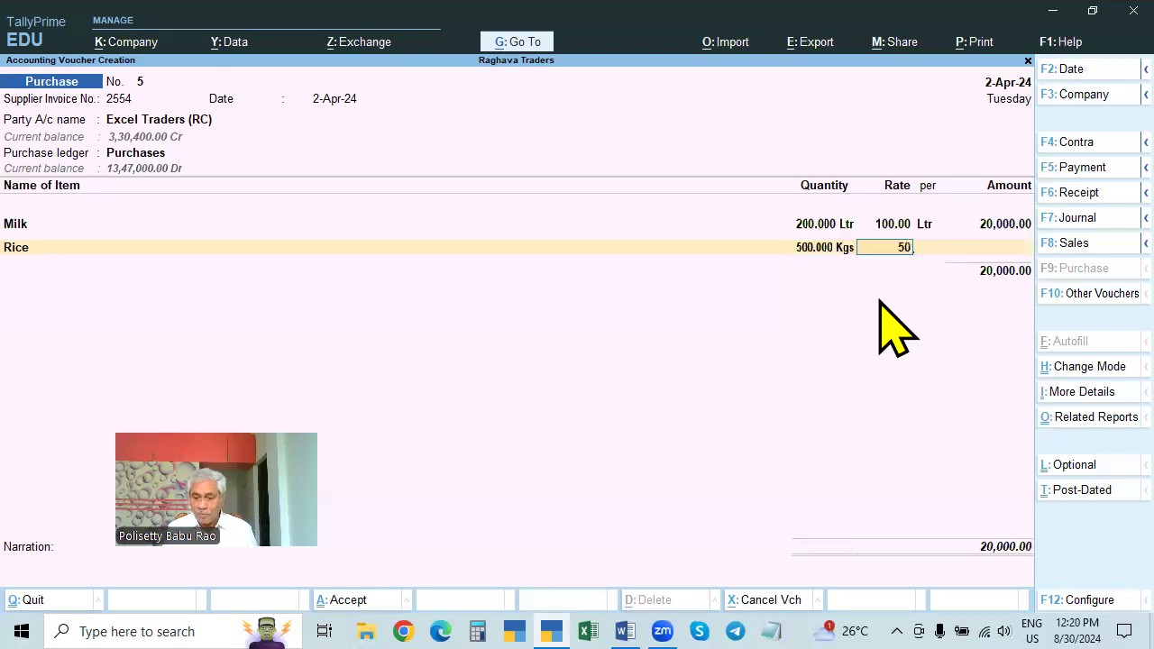
key(BackSpace)
key(BackSpace)
text(75)
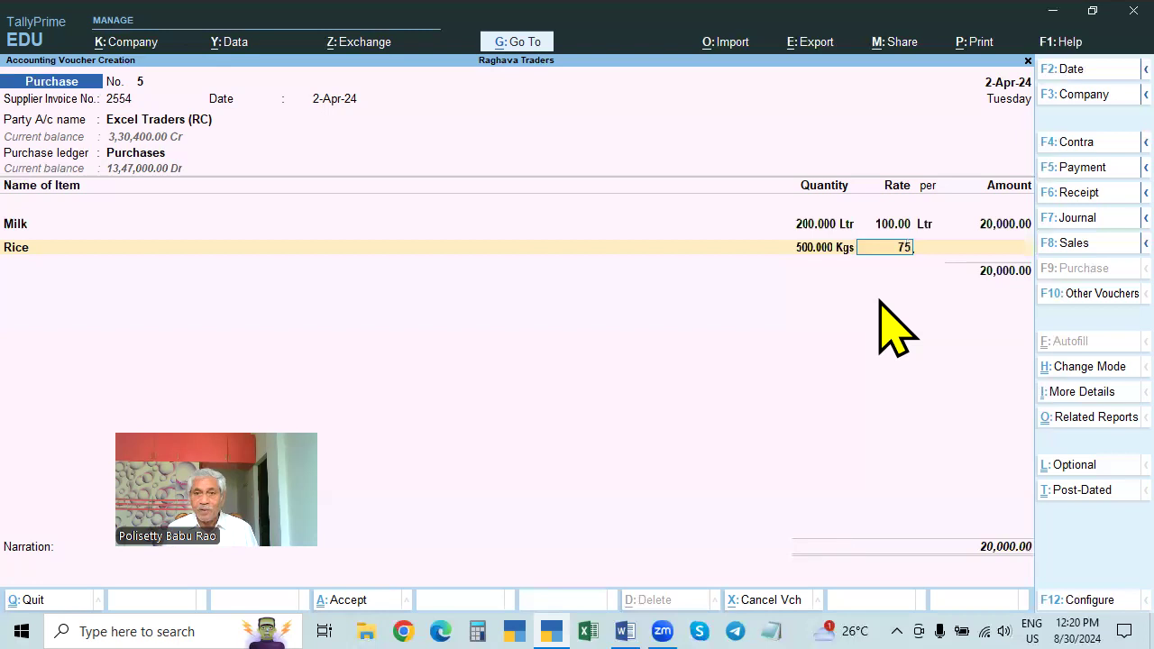
key(Return)
key(Return)
key(Return)
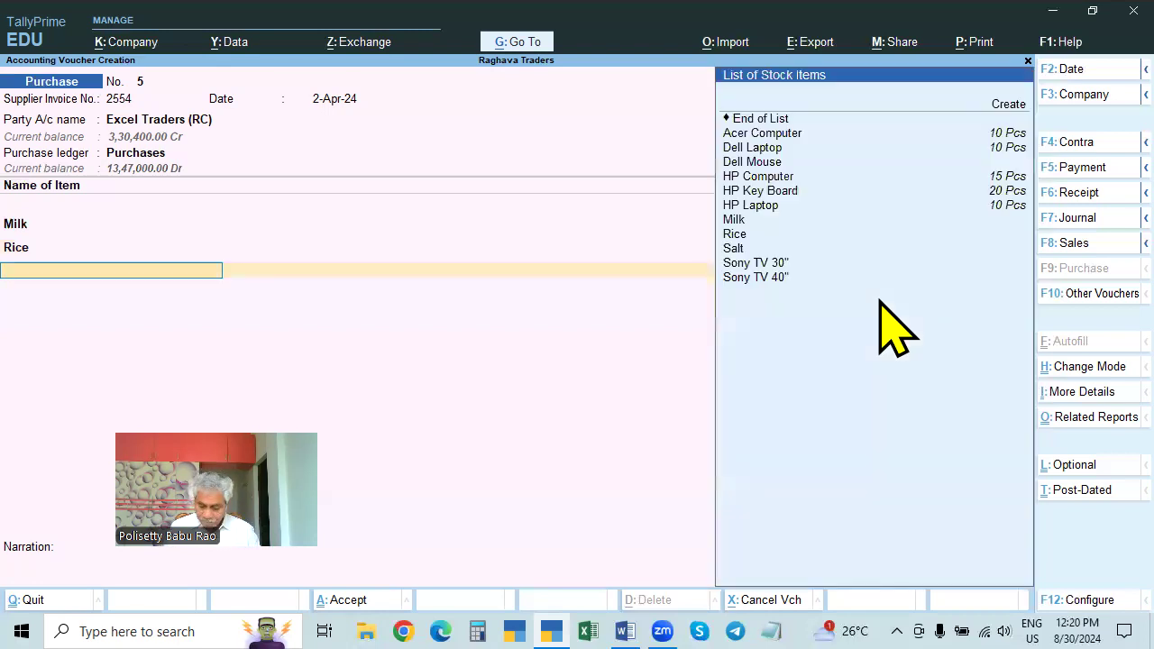
- Add the stock item Salt with quantity 500 Kgs at a rate of 25.00 per Kgs, and end the item list
key(Down)
key(Down)
key(Down)
key(Down)
key(Down)
key(Down)
key(Down)
key(Down)
key(Down)
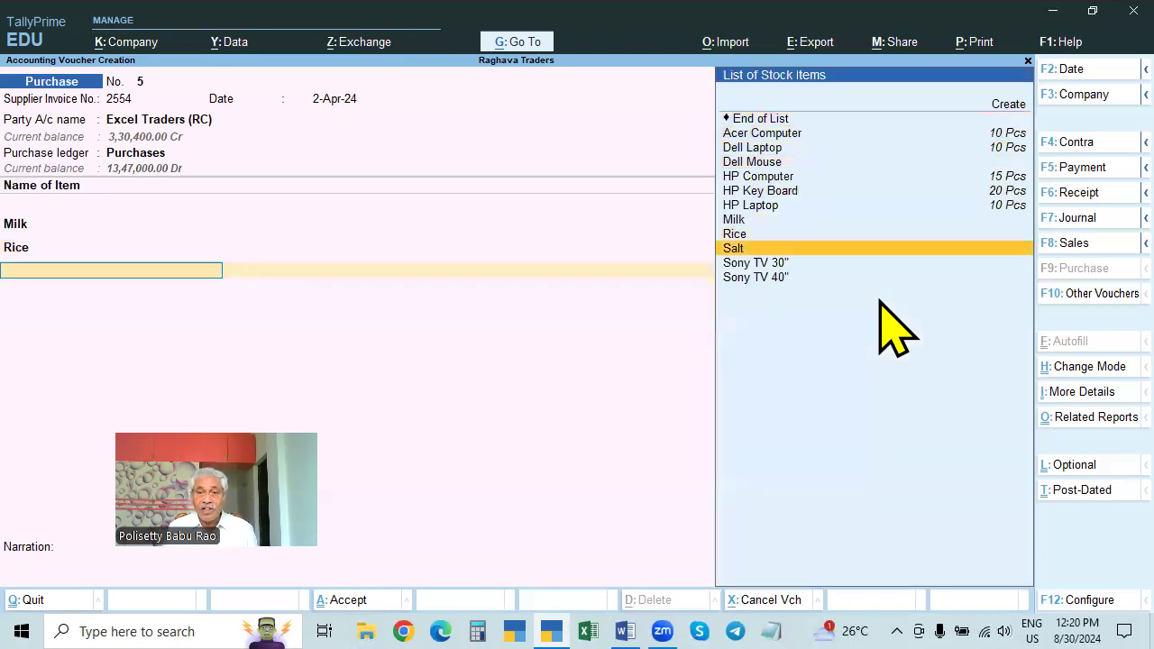
key(Return)
text(500)
key(Return)
text(45)
key(Return)
key(BackSpace)
text(25)
key(Return)
key(Return)
key(Return)
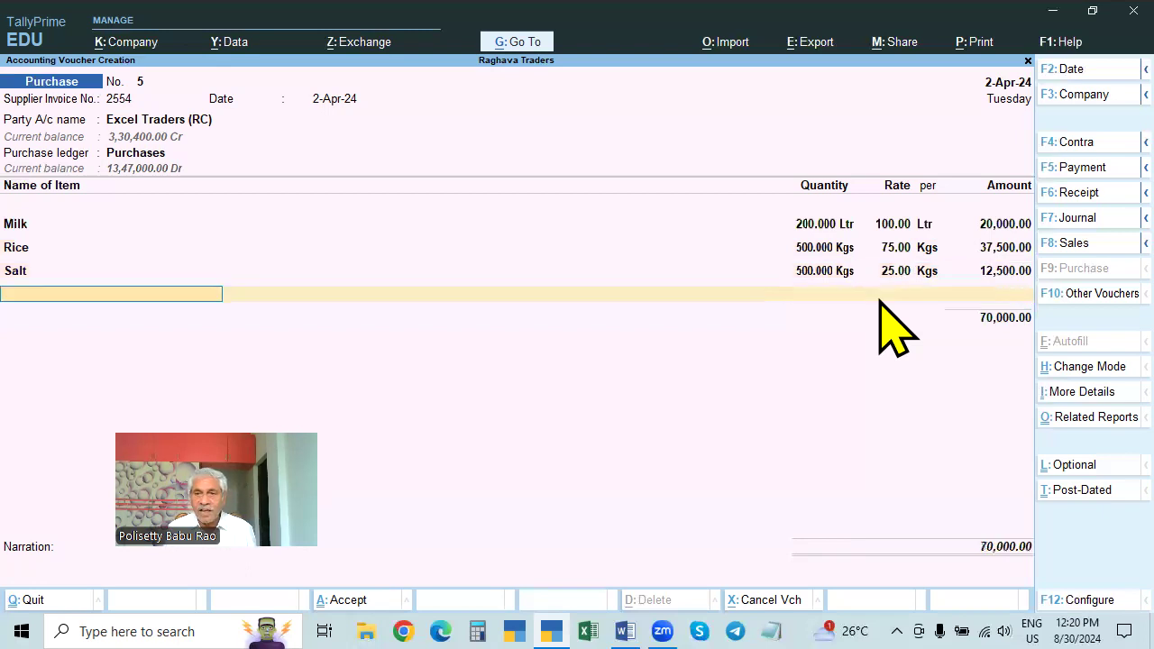
key(Return)
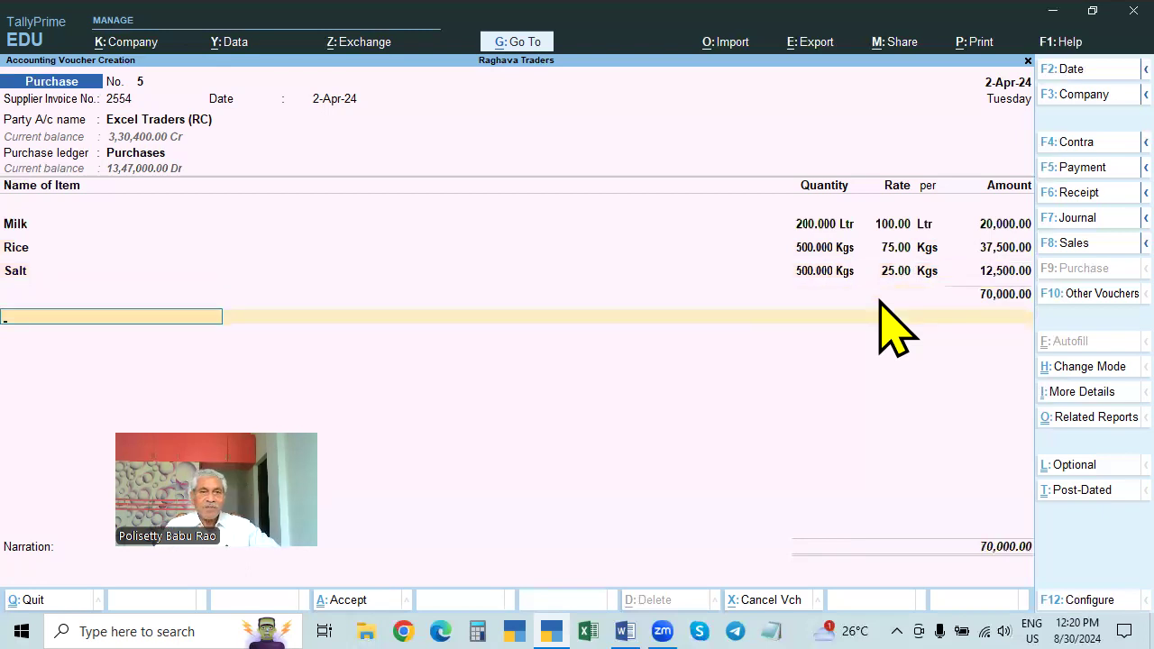
- Check the tax registration details in the Excel Traders (RC) ledger, and return to the voucher by accepting the party details again
click(187, 120)
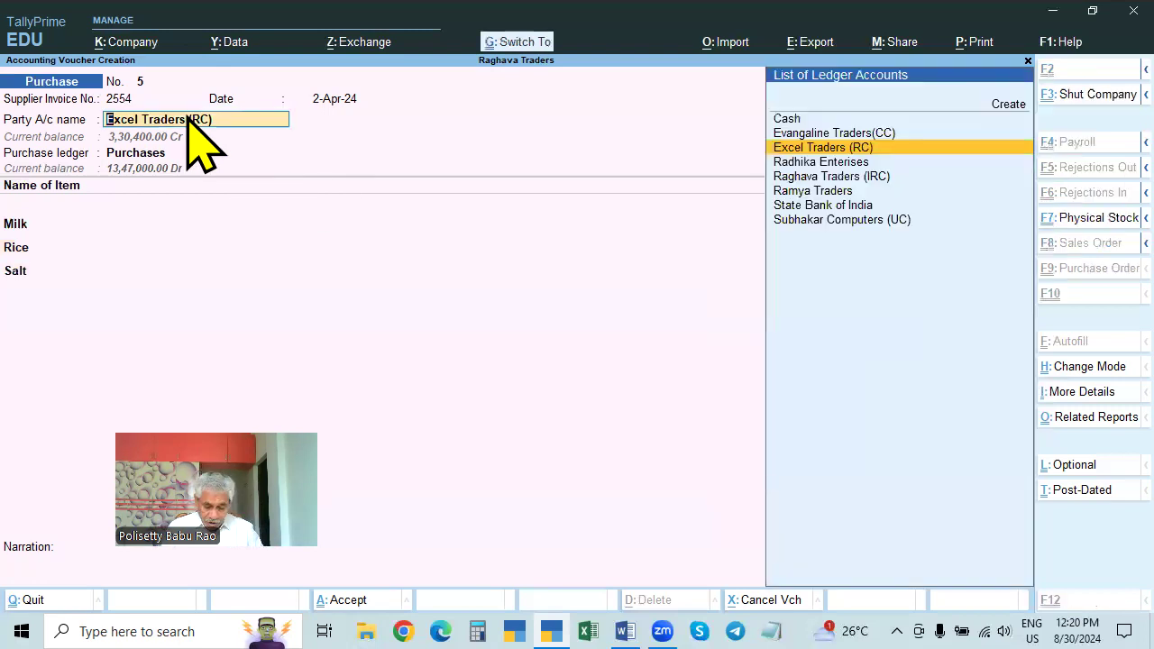
key(ctrl+Return)
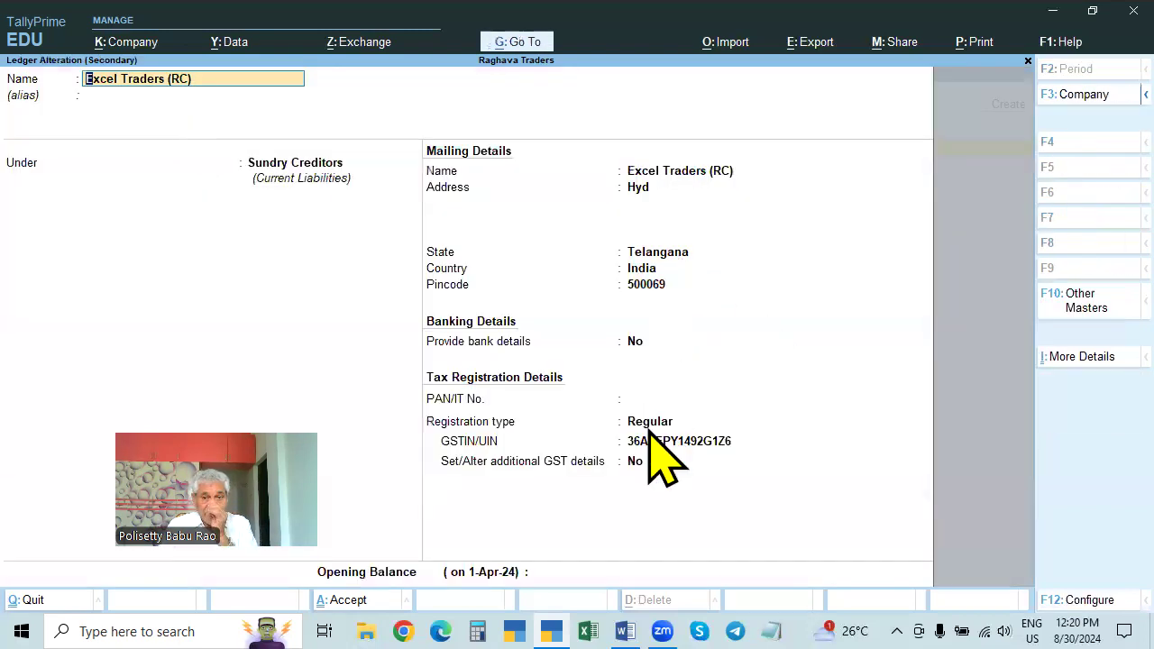
key(BackSpace)
key(Escape)
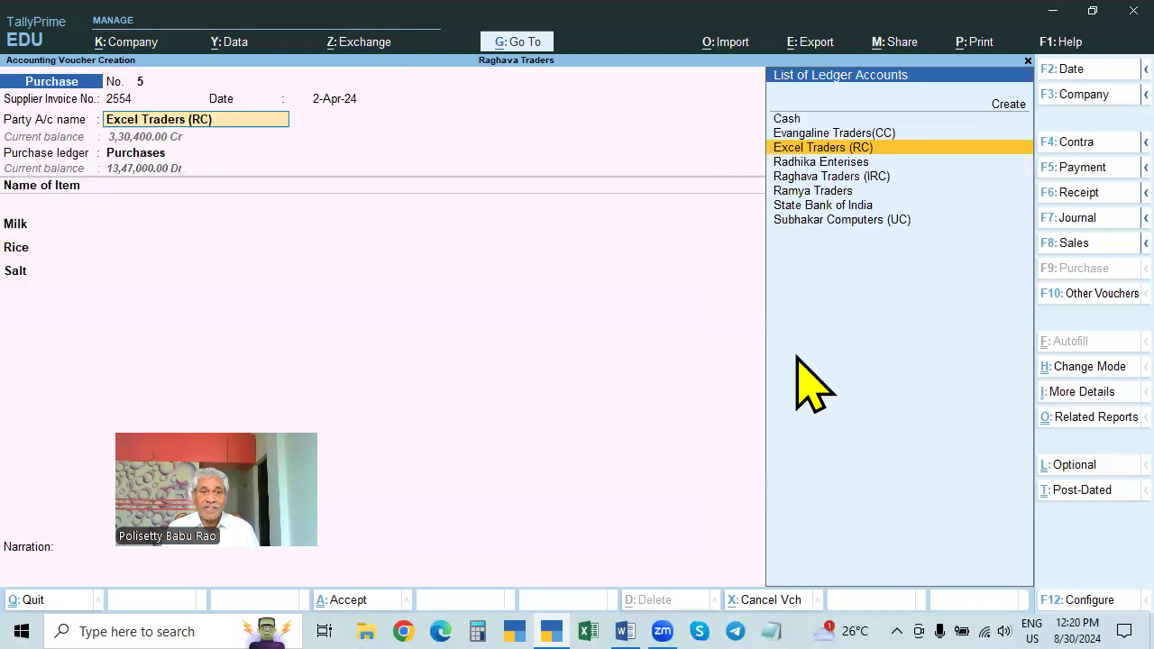
key(Return)
key(ctrl)
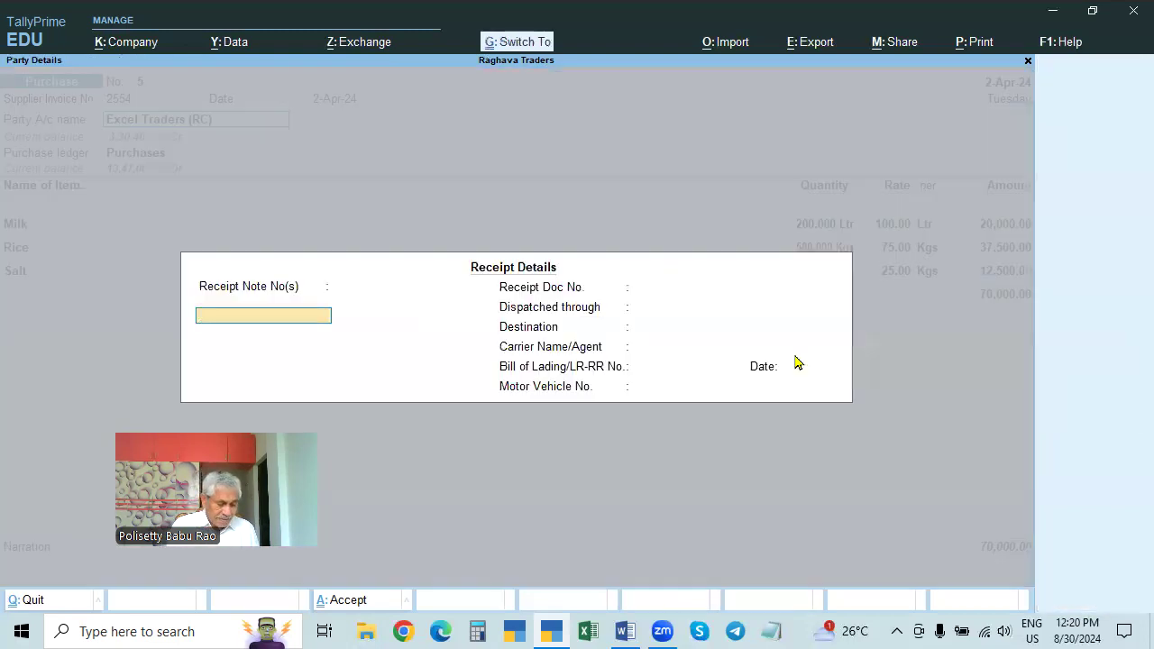
key(ctrl+a)
key(Return)
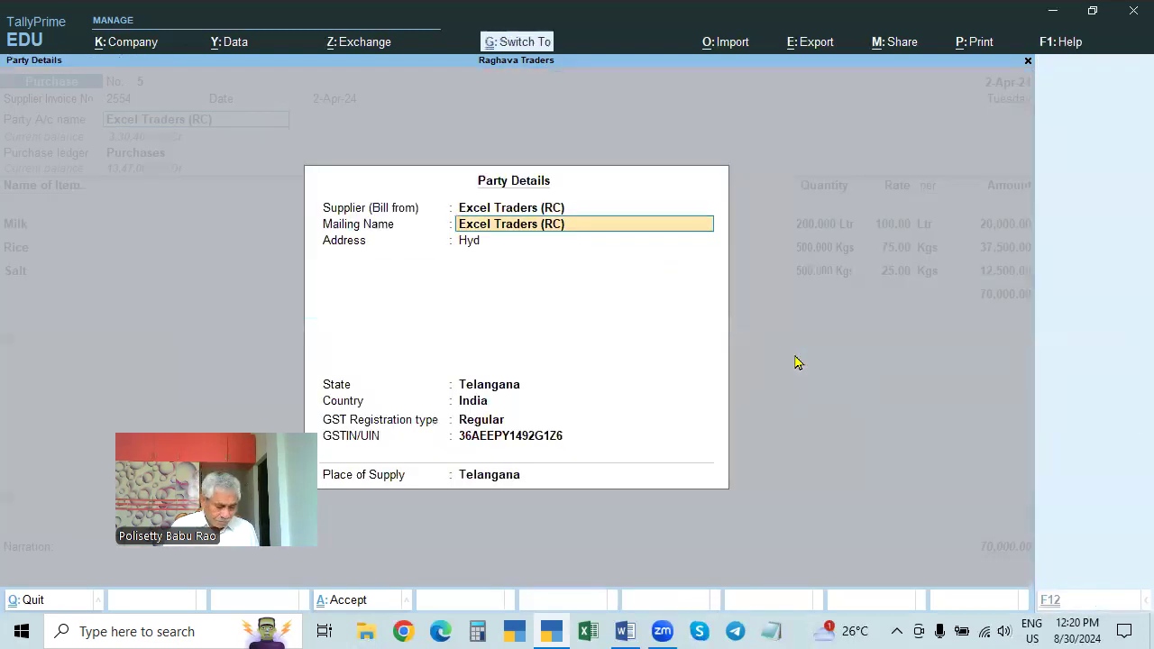
key(ctrl+a)
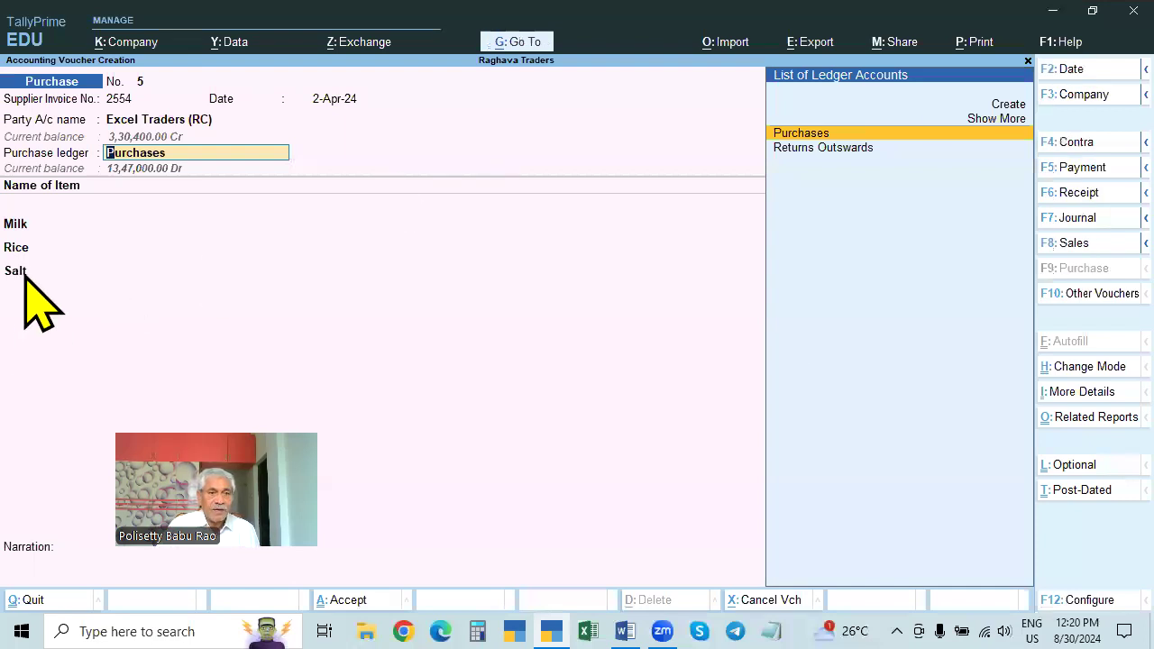
- Continue past the Salt line and add the CGST ledger below the items, leaving its amount blank
click(25, 274)
key(Return)
key(Return)
key(Return)
key(Return)
key(Return)
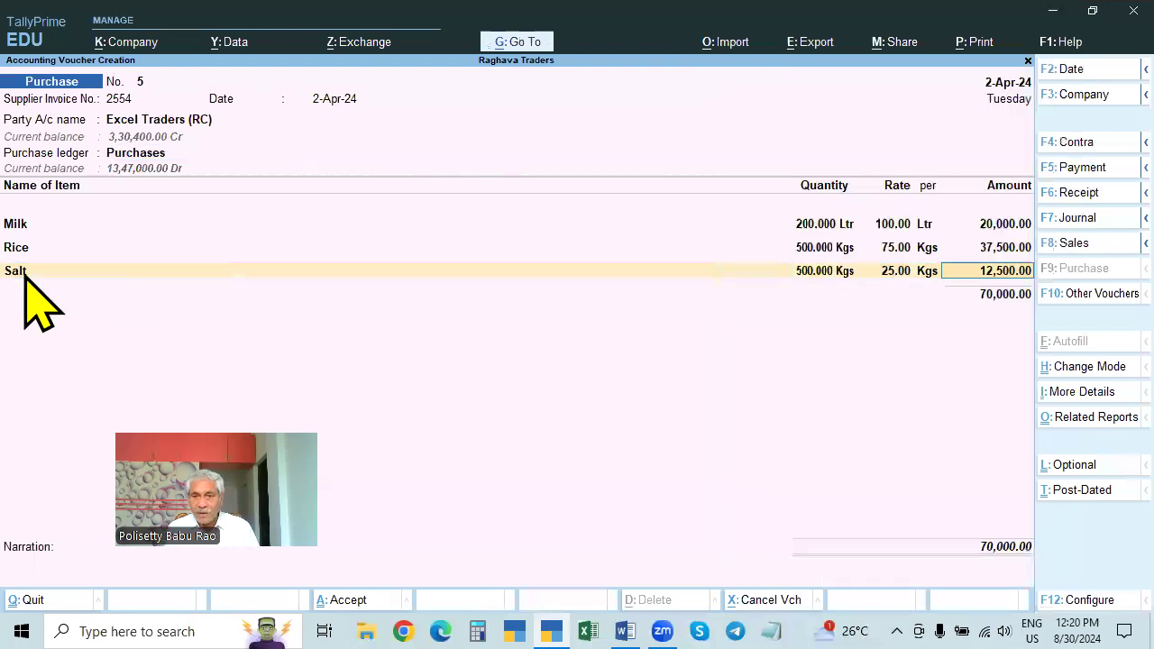
key(Return)
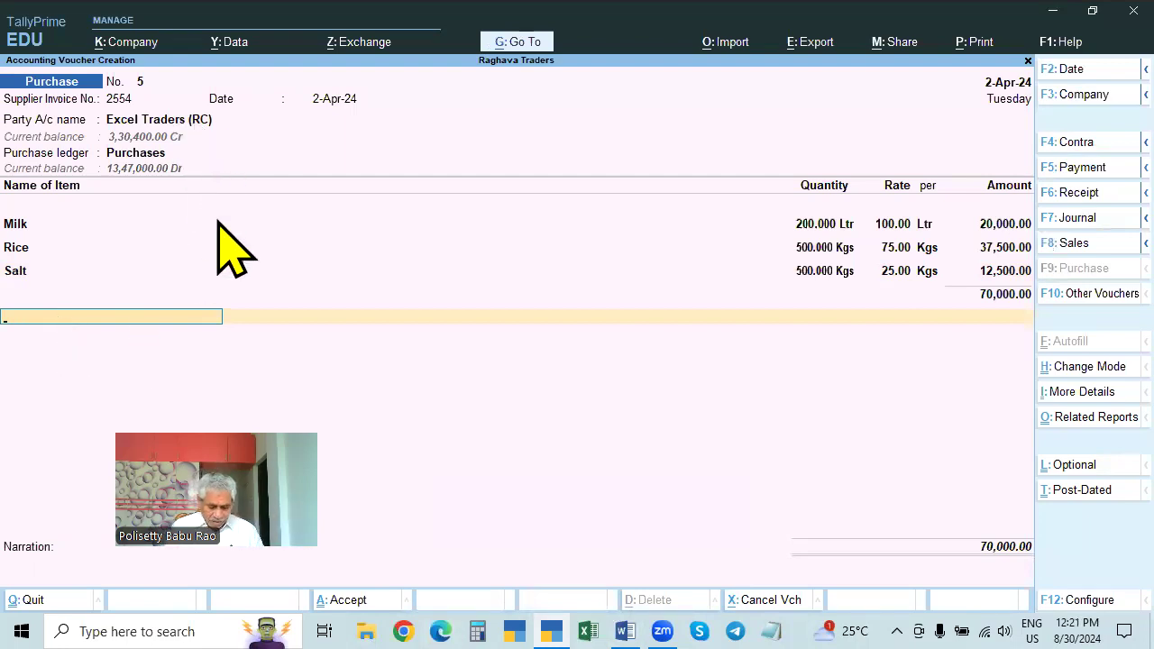
text(Cgst)
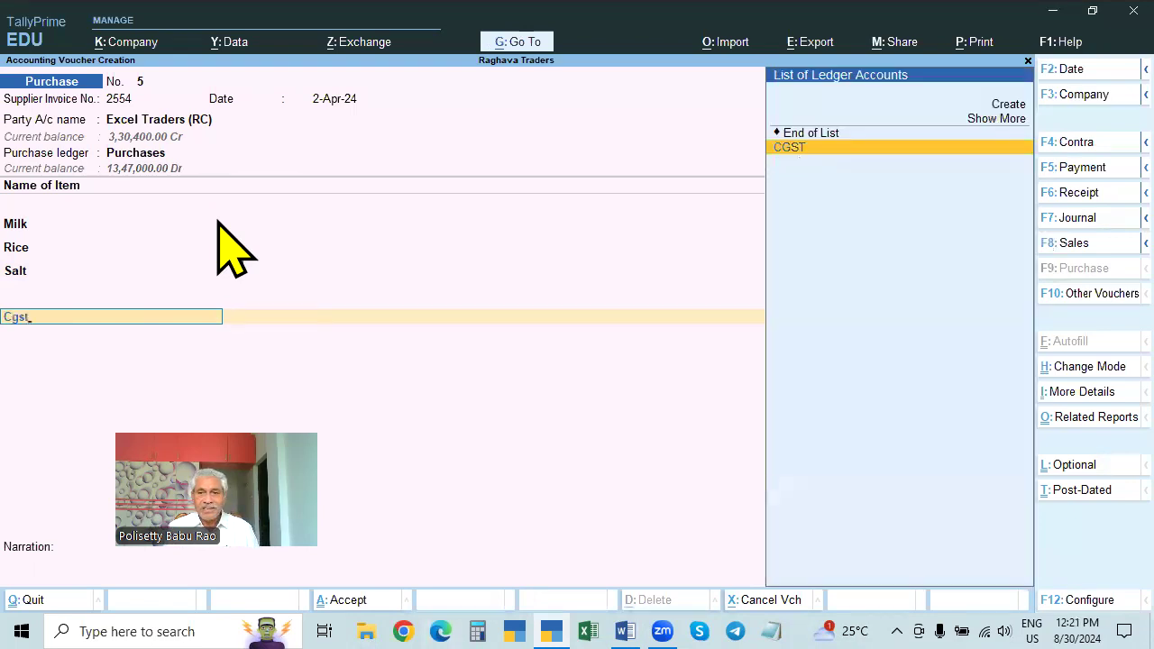
key(Return)
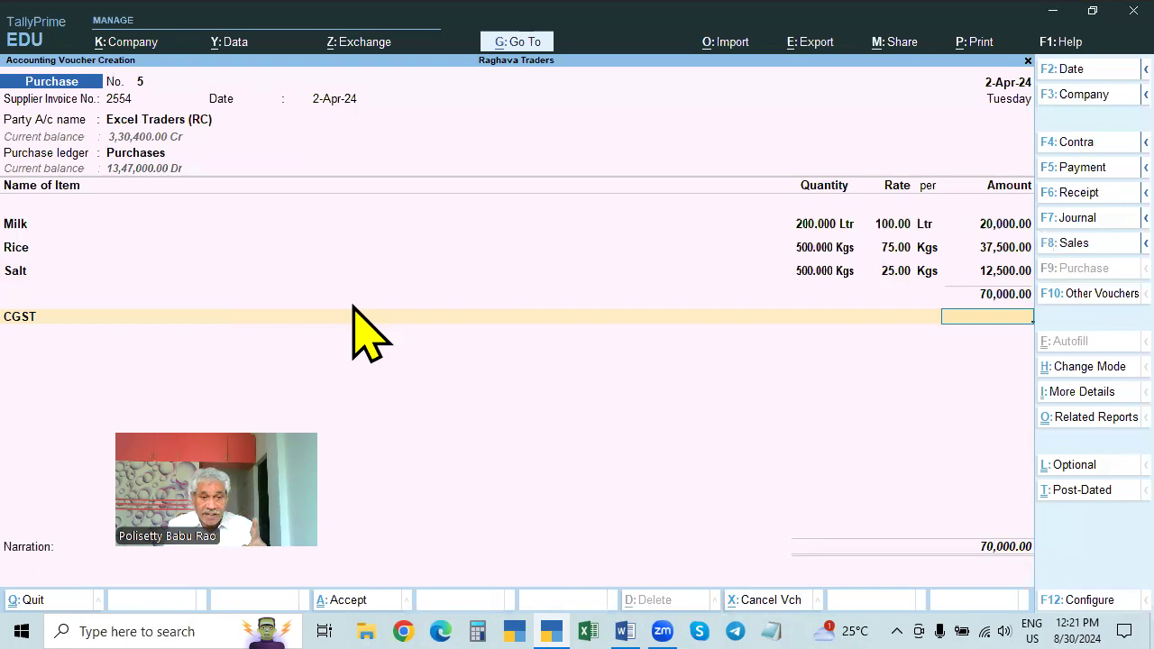
key(Return)
key(Return)
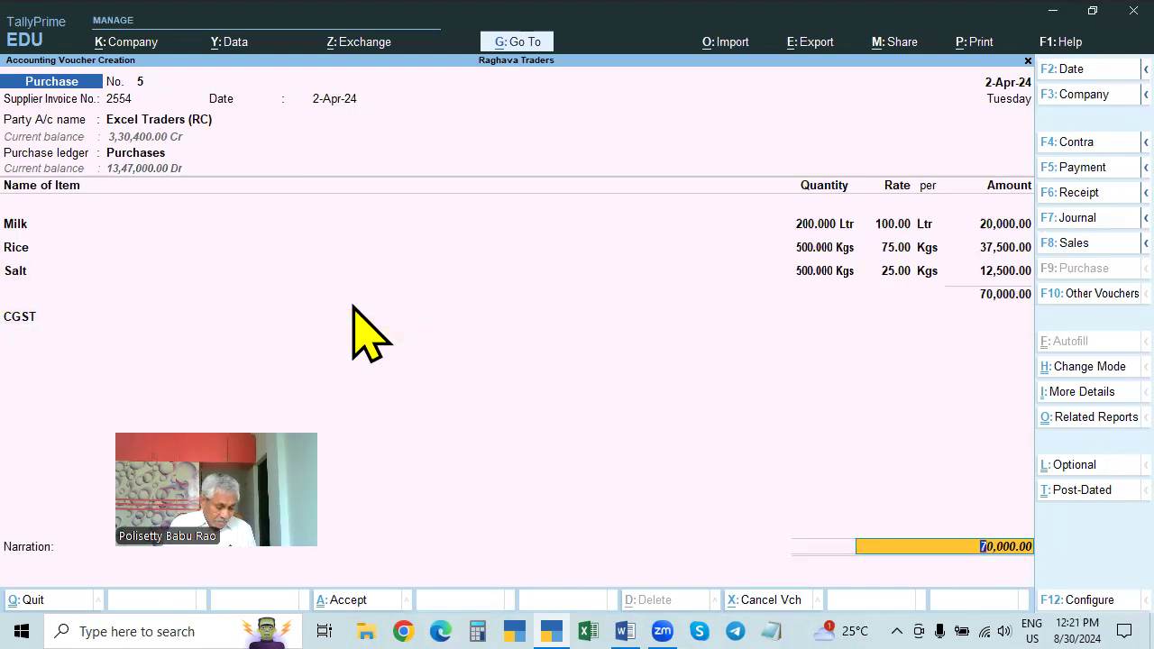
- Examine the detailed GST tax analysis for Milk, Rice and Salt, and return to the voucher
key(alt)
key(ctrl+o)
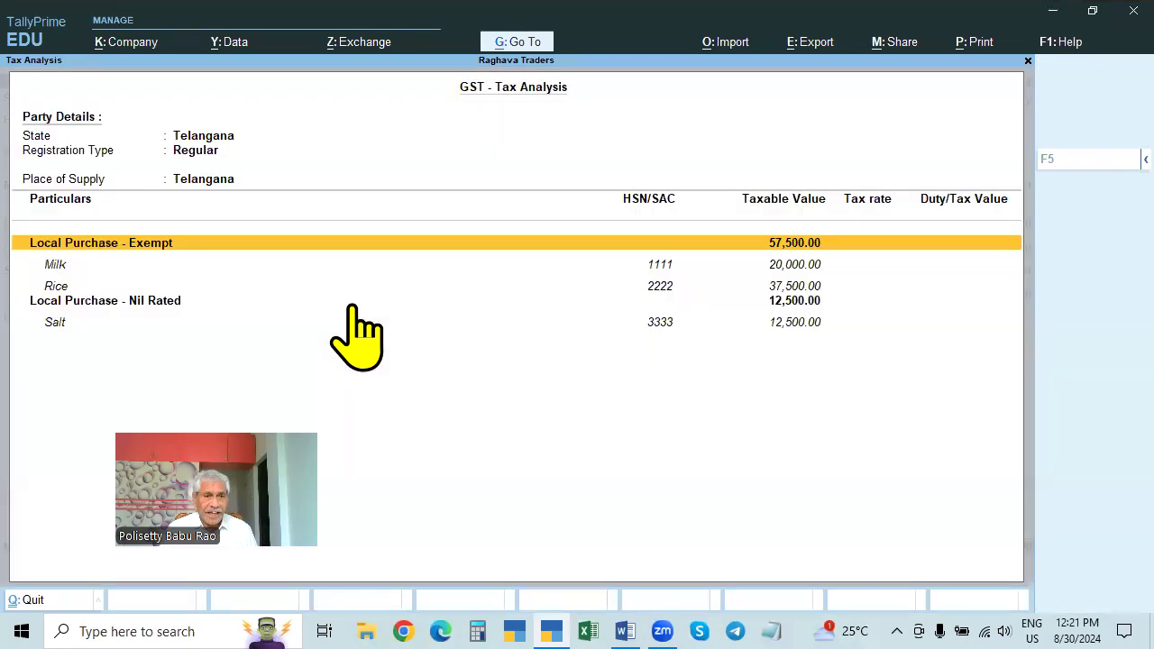
key(F5)
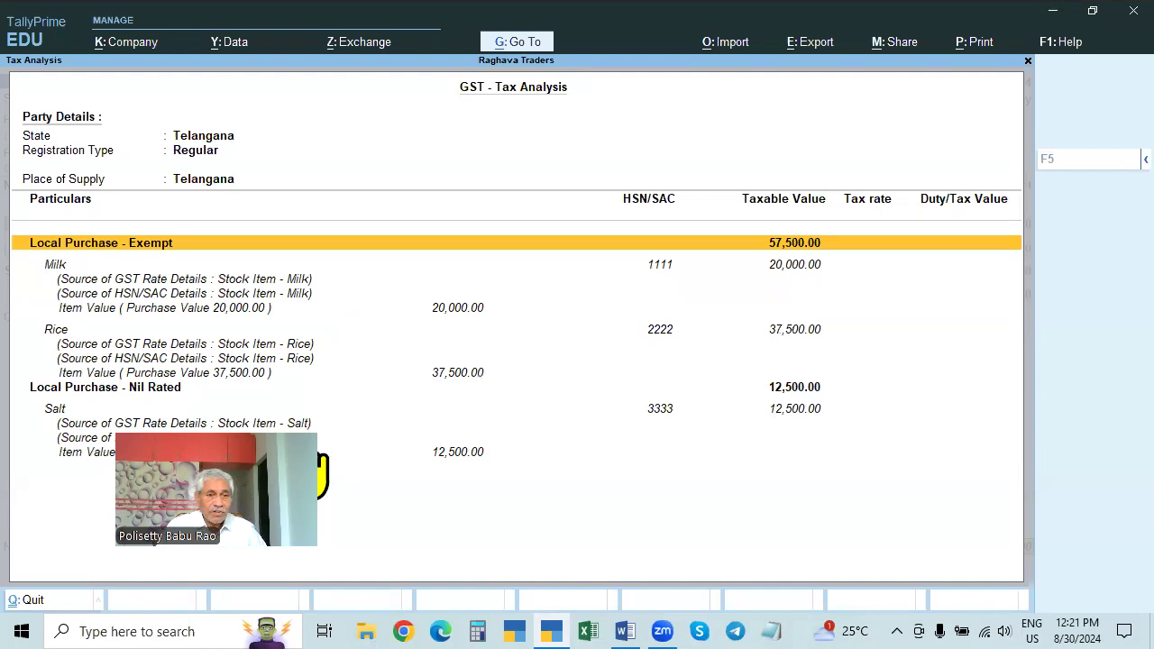
drag(298, 436, 284, 508)
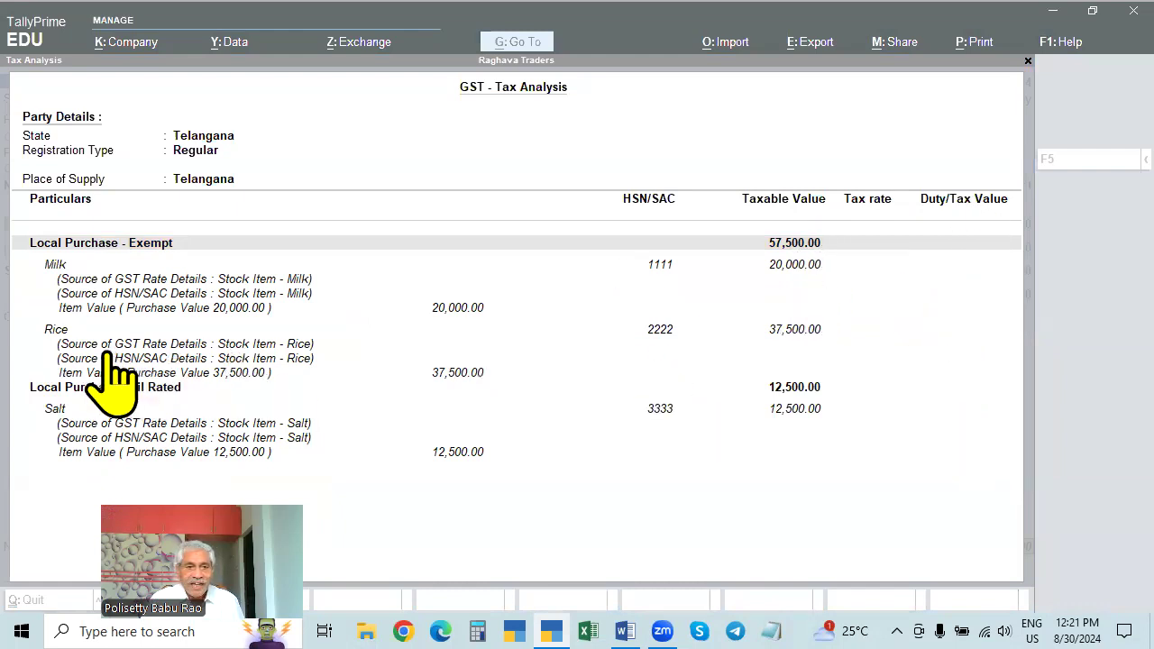
double_click(920, 420)
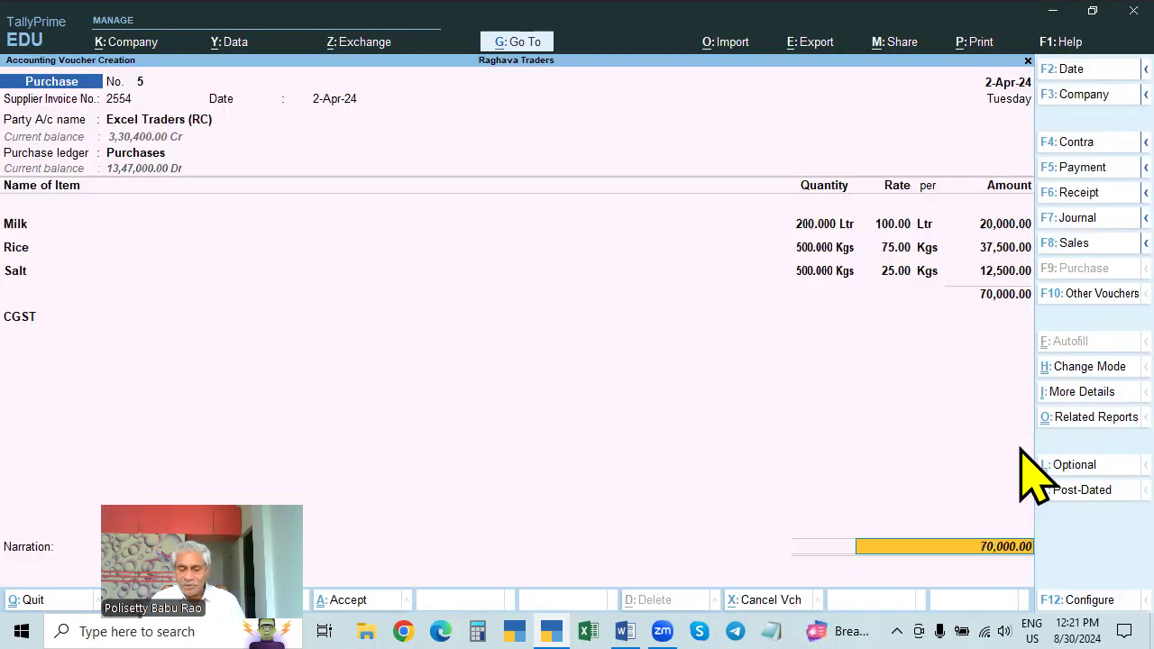
- Leave the narration blank and save the Excel Traders (RC) purchase voucher
key(Return)
key(Return)
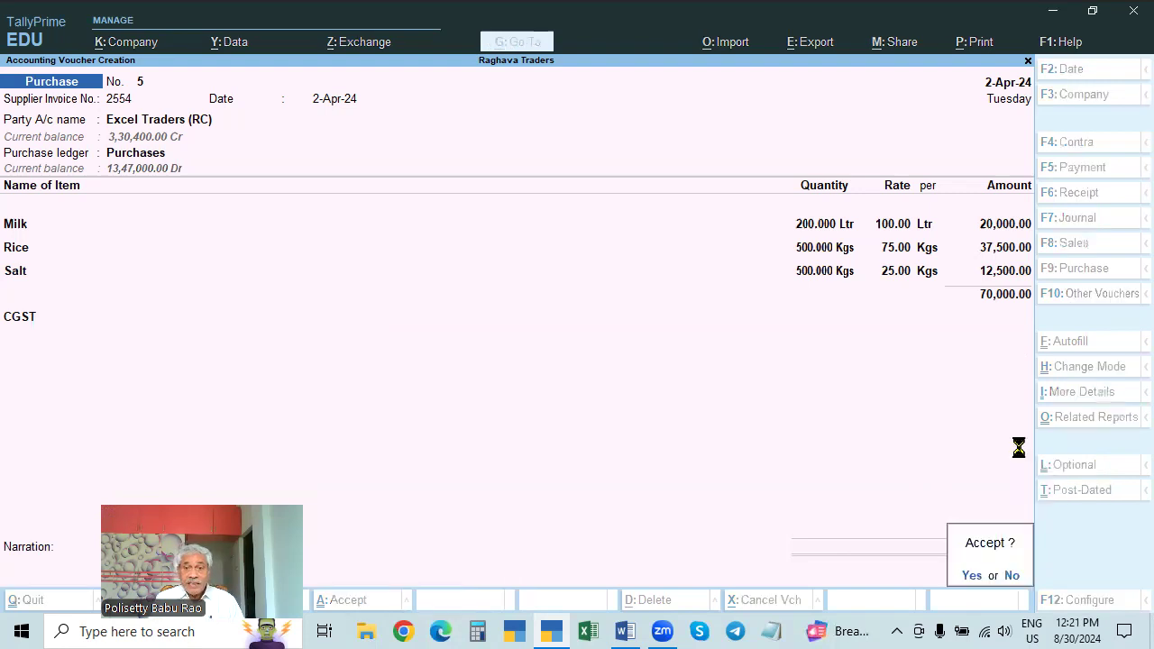
key(Return)
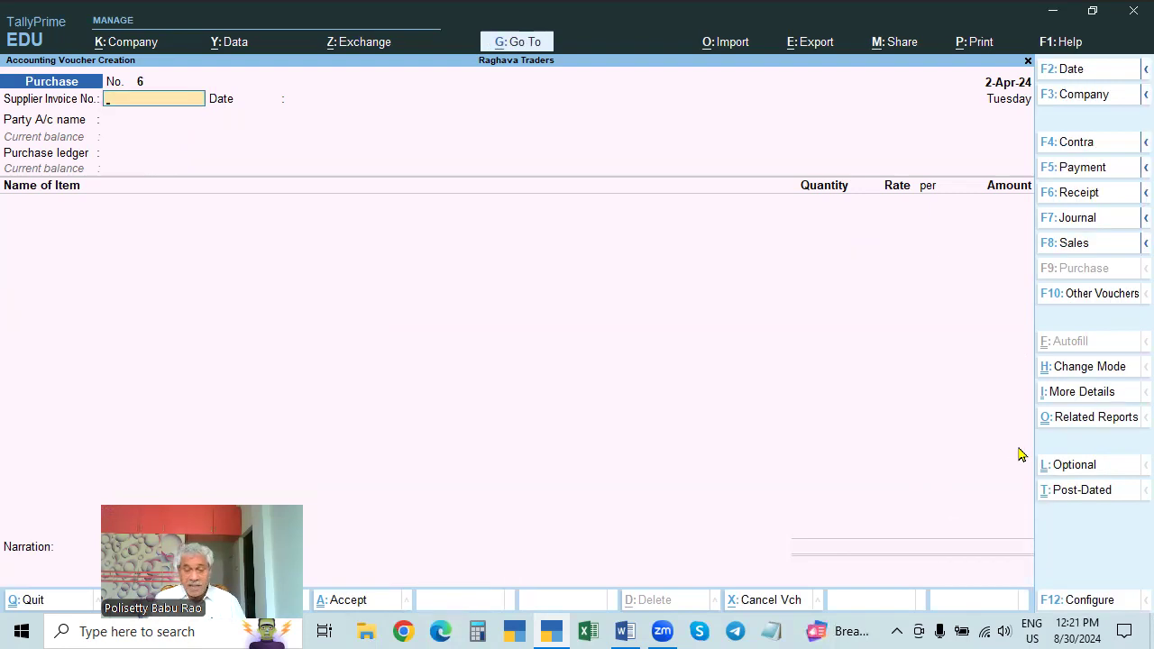
- Leave voucher creation and display the Day Book for 1-Apr-24 to 2-Apr-24
key(Escape)
key(Down)
key(Return)
key(F1)
key(Escape)
key(F2)
text(1)
key(Return)
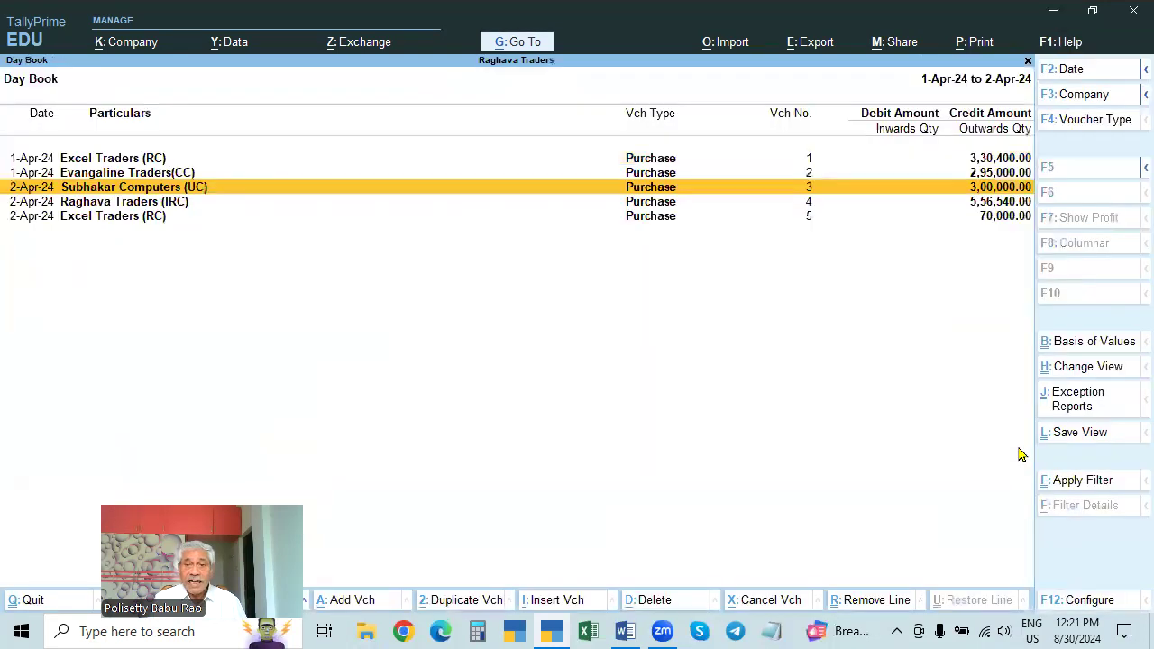
- View the Excel Traders (RC) purchase voucher of 1-Apr-24, exit the Day Book and reopen it
click(171, 204)
key(Up)
key(Up)
key(Up)
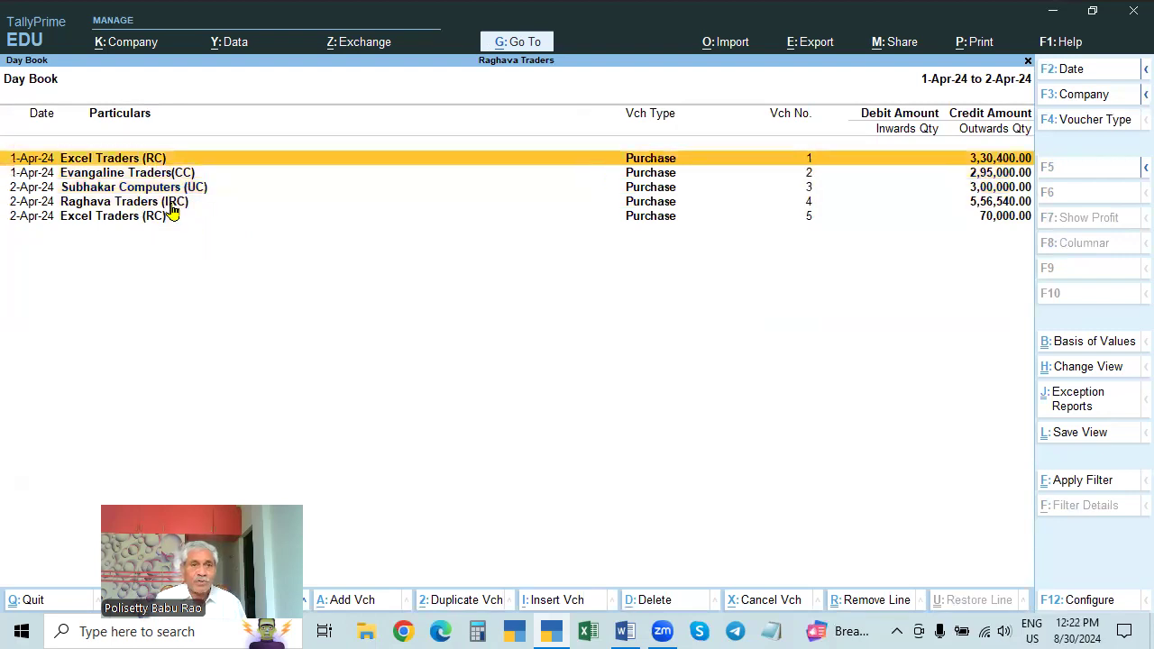
key(Return)
key(Escape)
key(Escape)
key(Down)
key(Up)
key(Return)
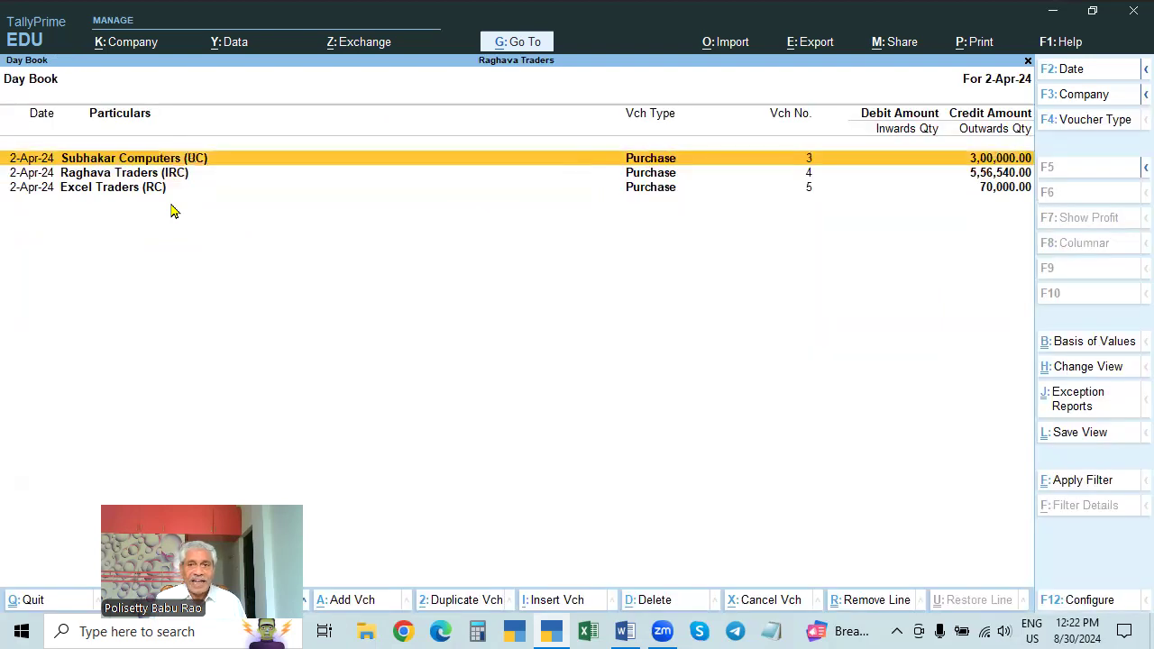
- Review the Subhakar Computers (UC) and Raghava Traders (IRC) purchase vouchers, and return to the Day Book list
key(Return)
key(Escape)
key(Down)
key(Return)
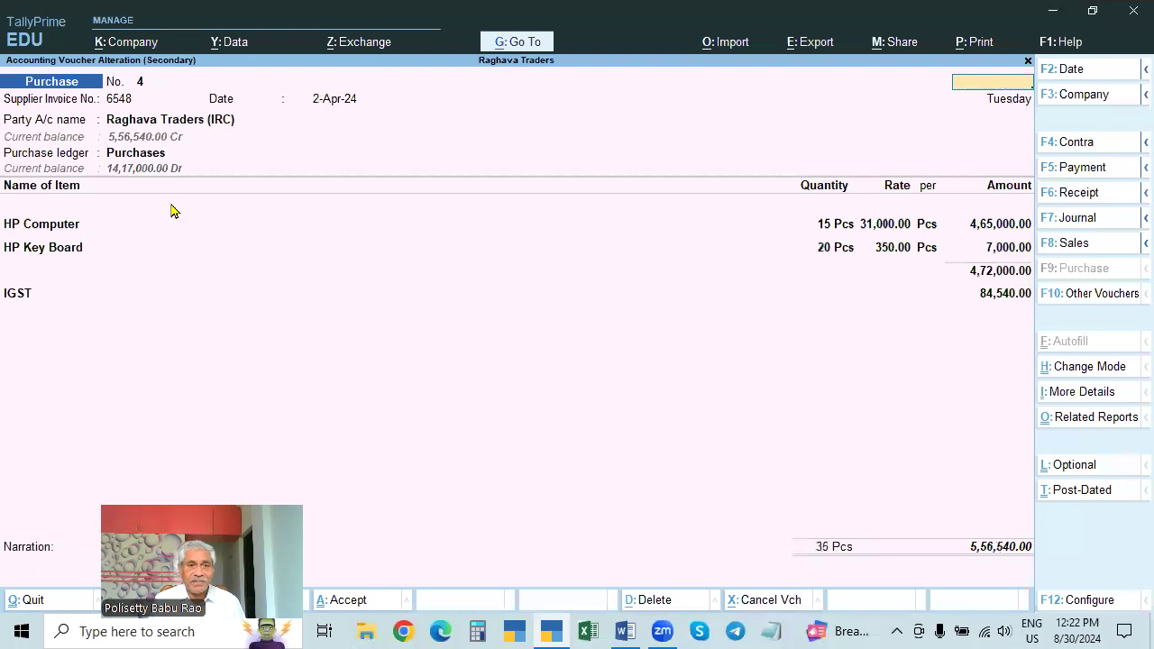
key(Escape)
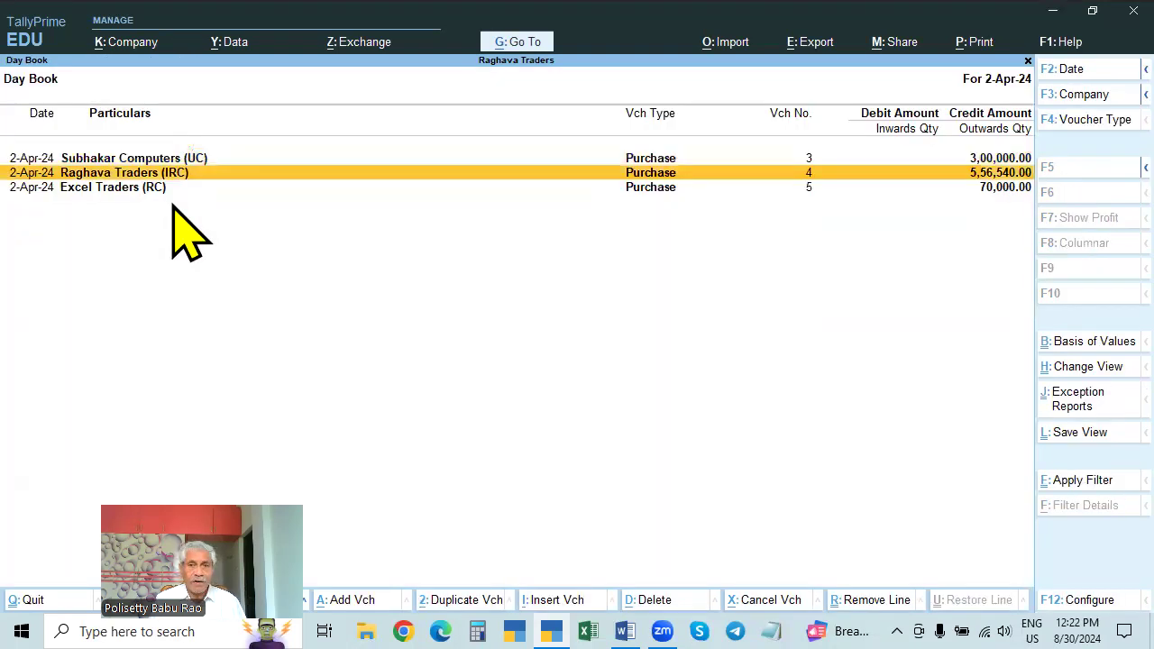
- Set the Day Book period to 1-Apr-24 to 2-Apr-24
key(F2)
text(1)
key(Return)
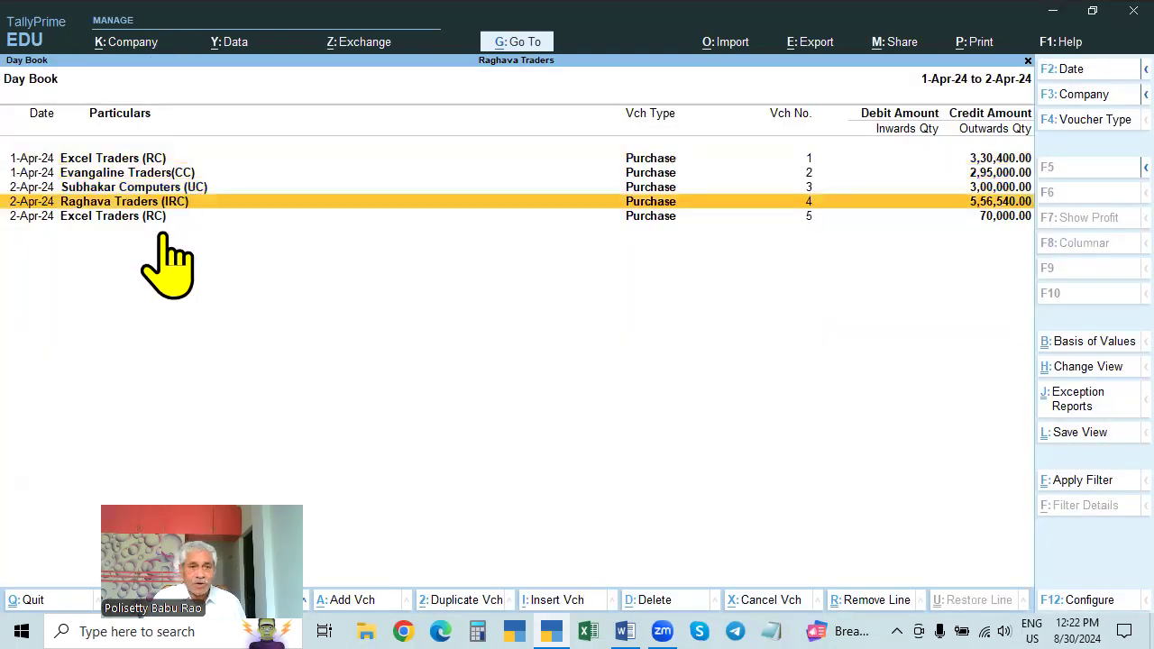
- View the Excel Traders (RC) purchase voucher no. 5 of 2-Apr-24 and leave the Day Book
click(158, 224)
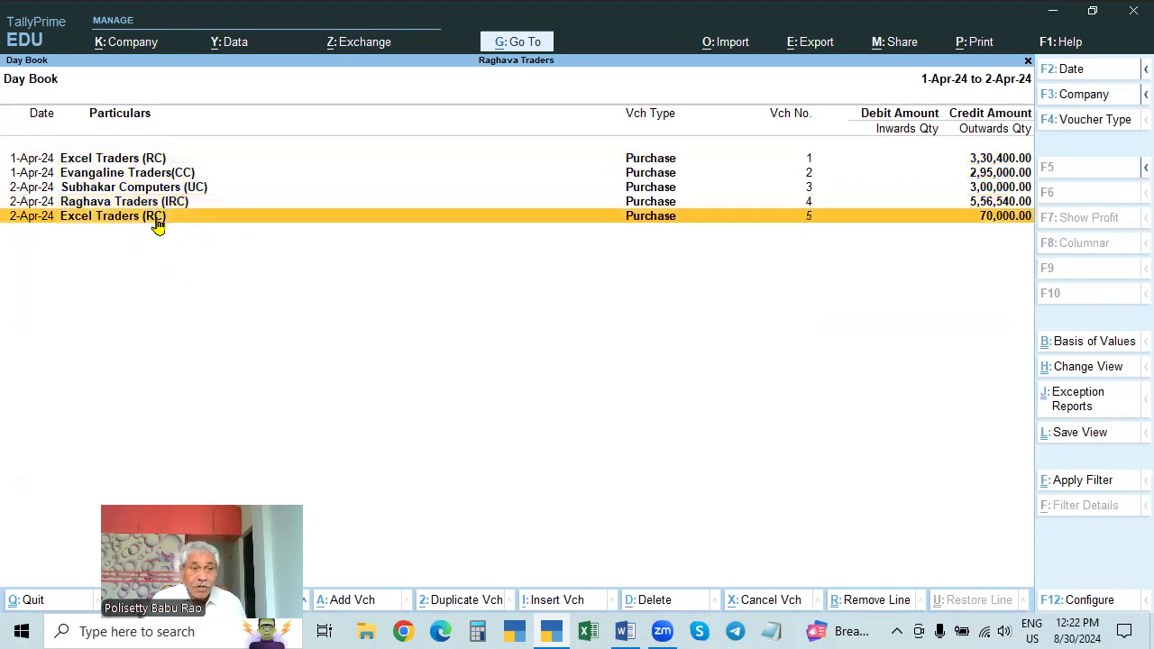
click(158, 224)
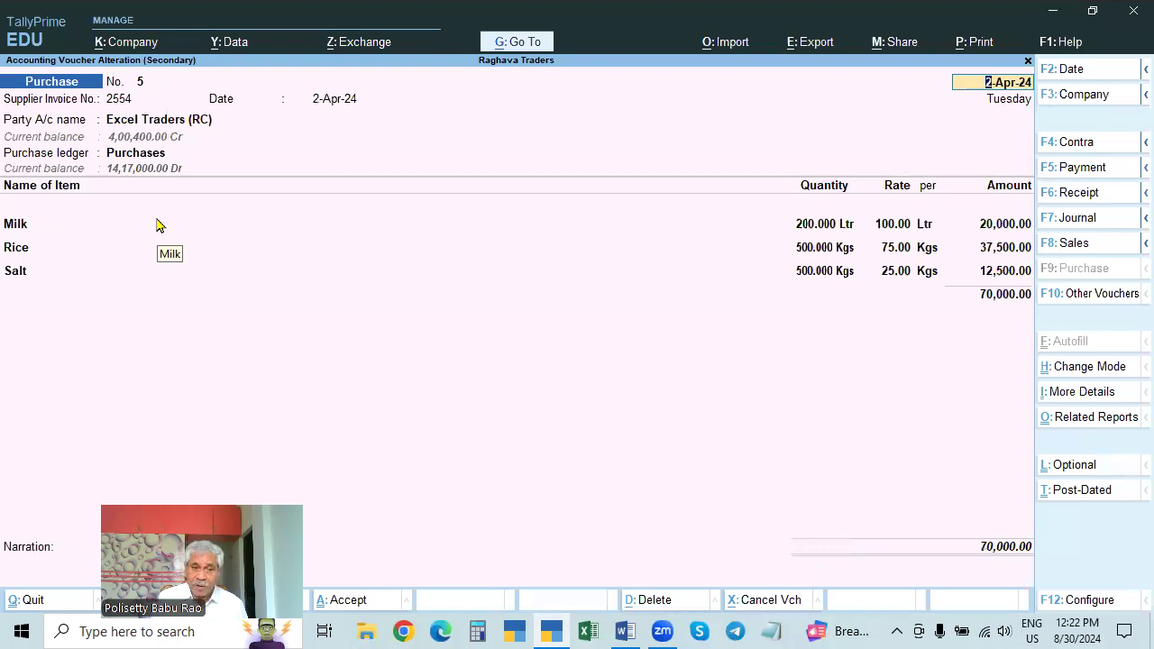
key(Escape)
key(y)
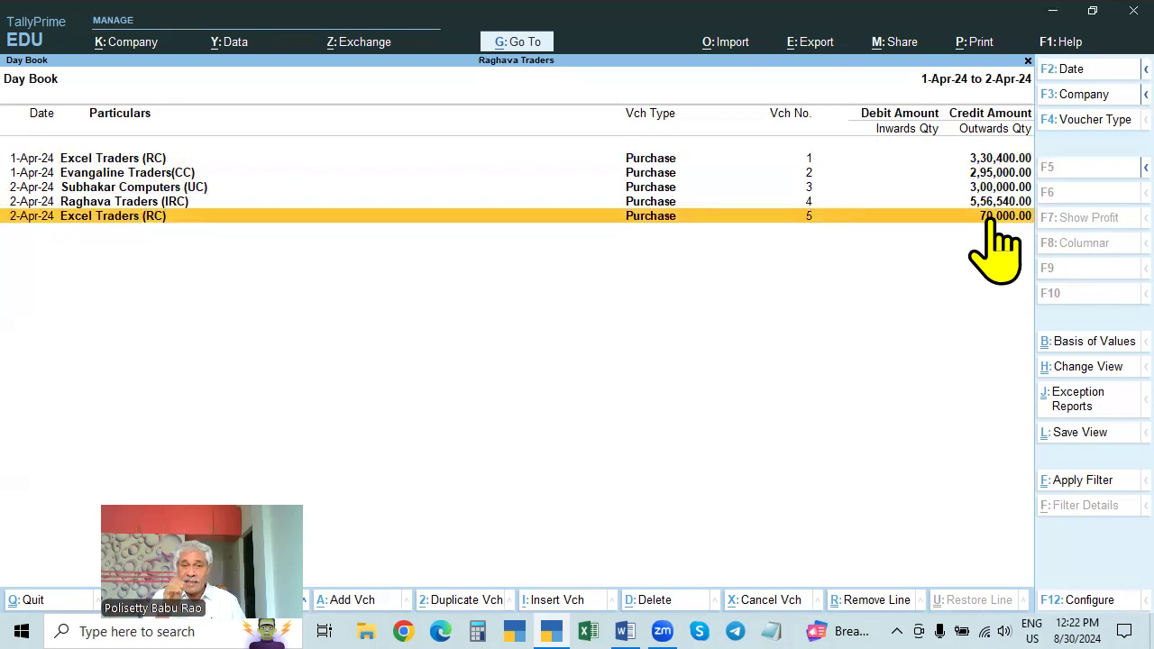
click(149, 160)
key(Escape)
- Start a new purchase voucher with supplier invoice number 9985 dated 2-Apr-24
key(Up)
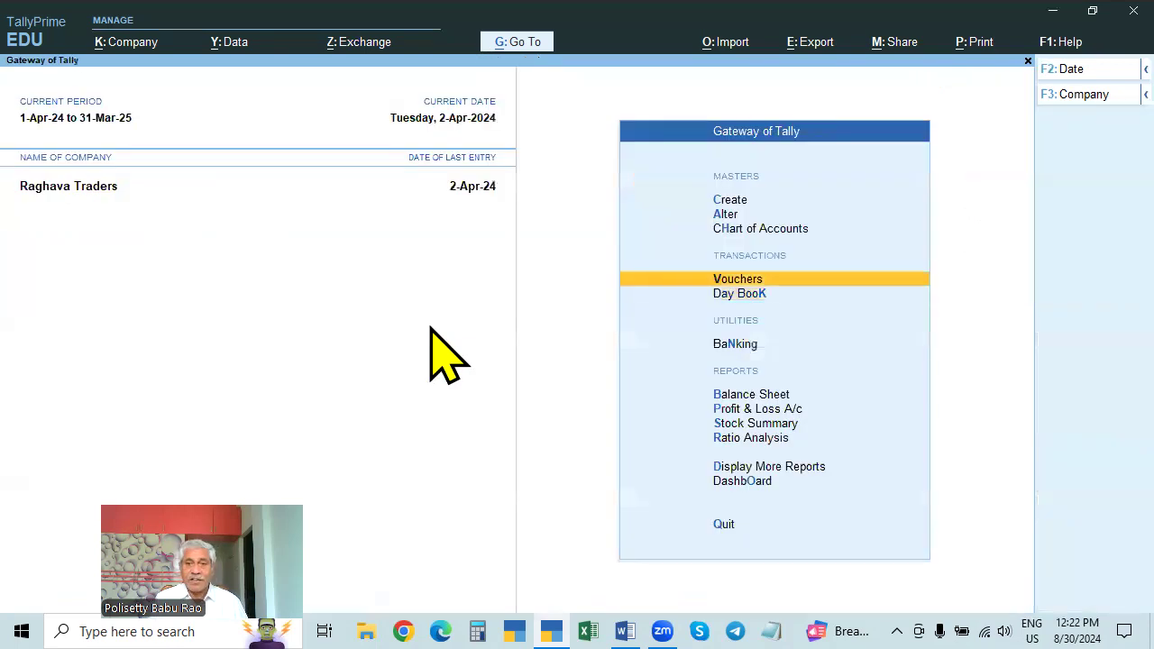
key(Return)
text(9985)
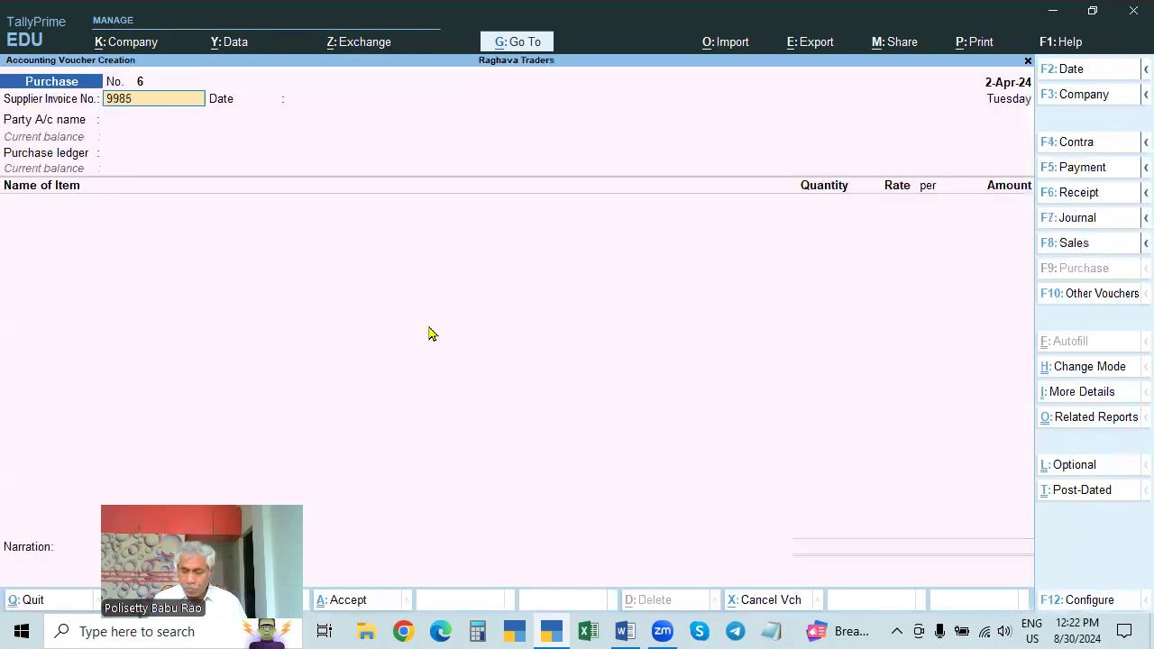
key(Return)
key(Return)
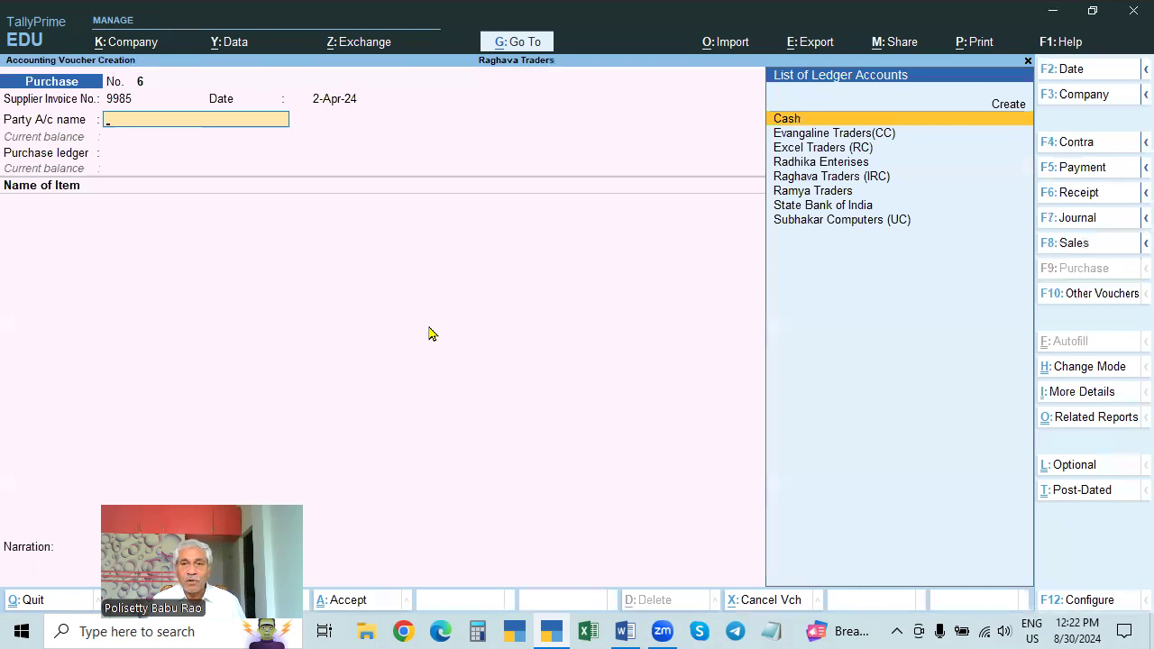
- Set the party to Excel Traders (RC), accept its party details, and use Purchases as the purchase ledger
key(Down)
key(Down)
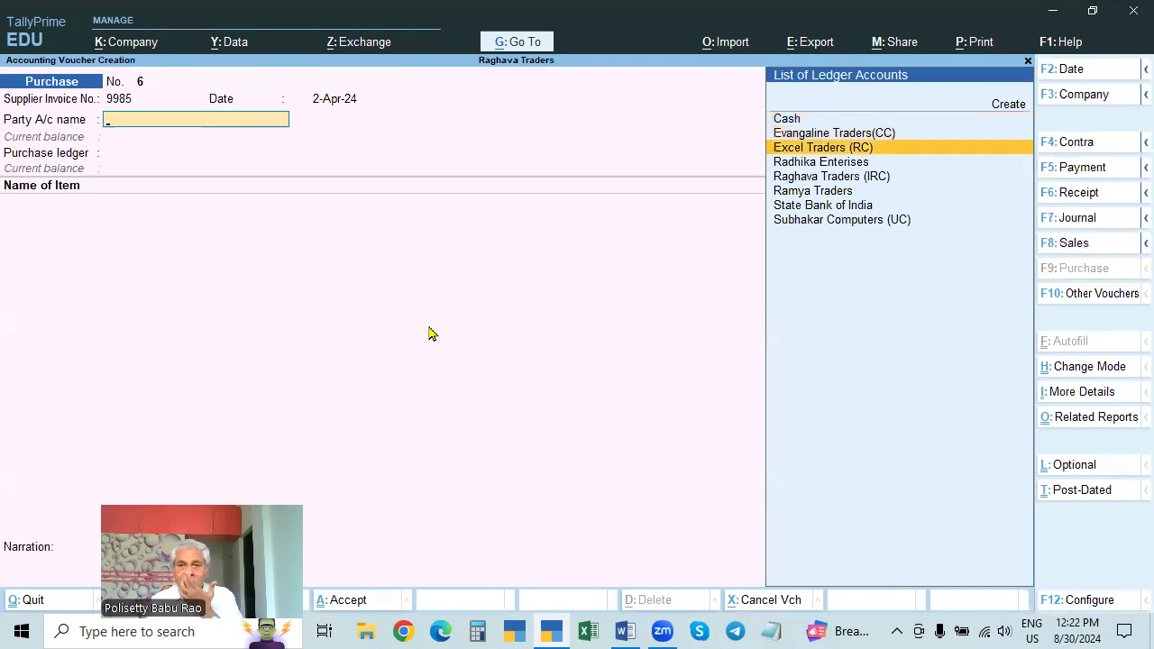
key(Return)
key(ctrl+a)
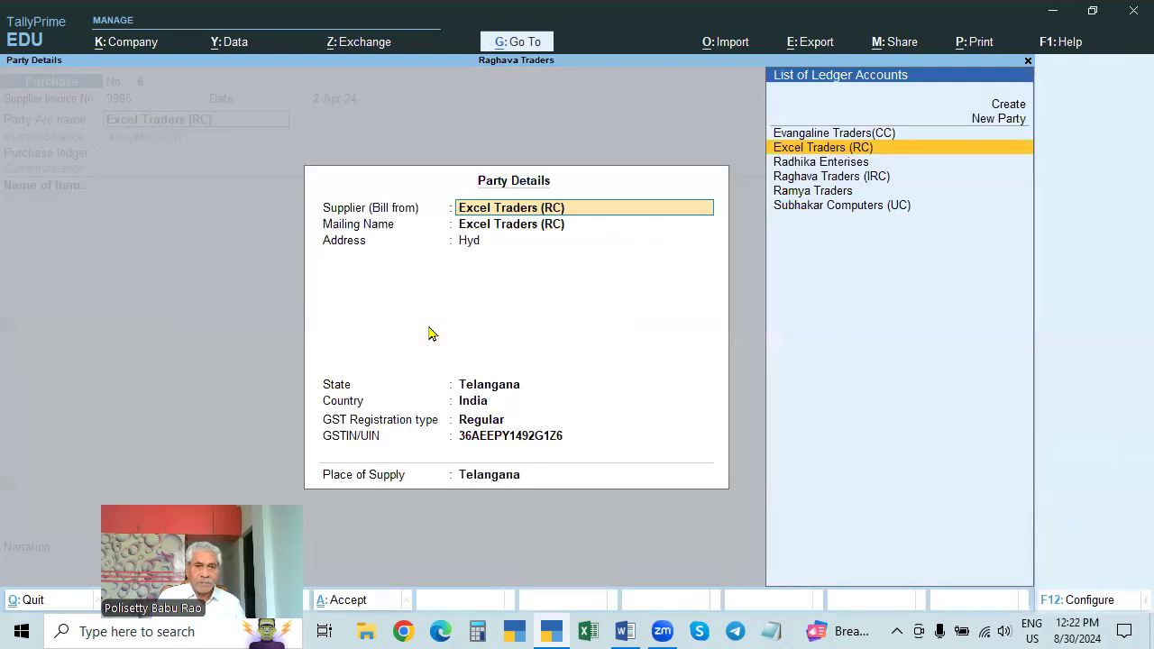
key(ctrl+a)
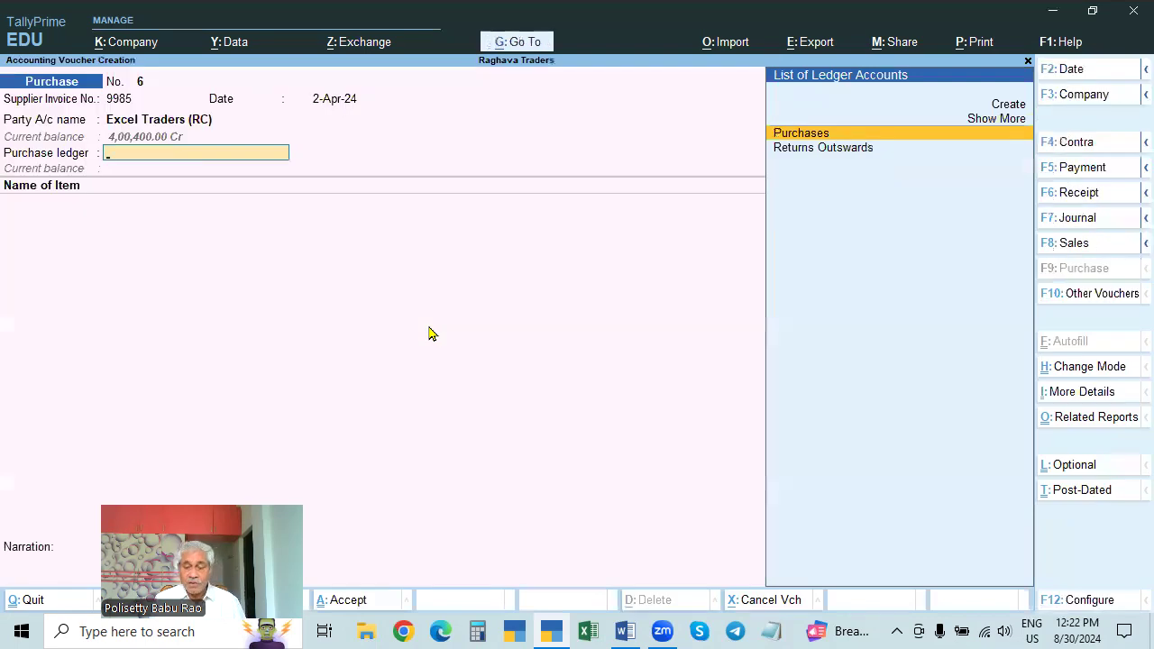
key(Return)
- Add the stock item Dell Mouse with a quantity of 10 Pcs at a rate of 250
key(Down)
key(Down)
key(Down)
key(Up)
key(Down)
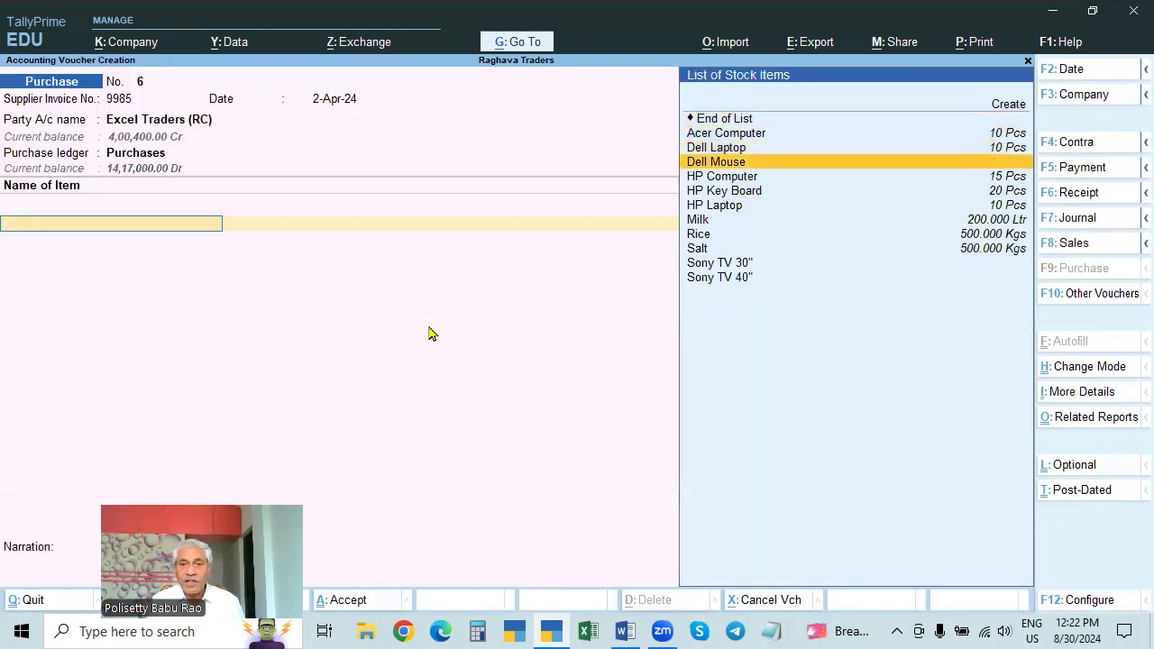
key(Return)
text(10)
key(Return)
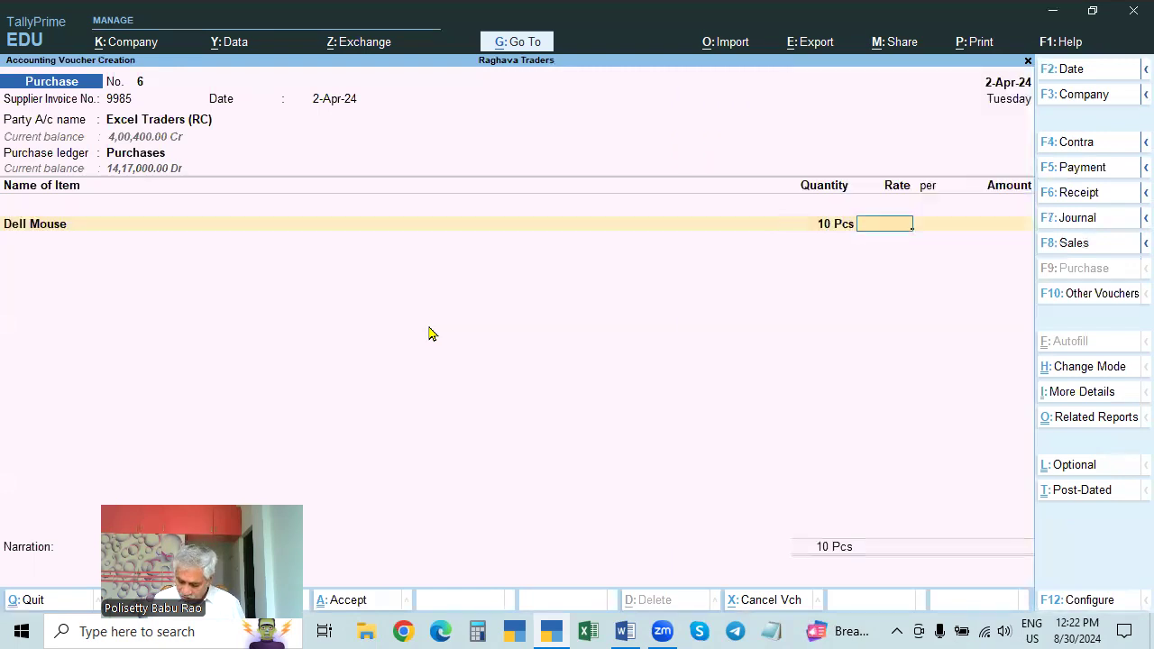
text(250)
key(Return)
key(Return)
key(Return)
- Add the stock item Dell Laptop with a quantity of 5 Pcs at a rate of 30,500
key(Down)
key(Down)
key(Down)
key(Up)
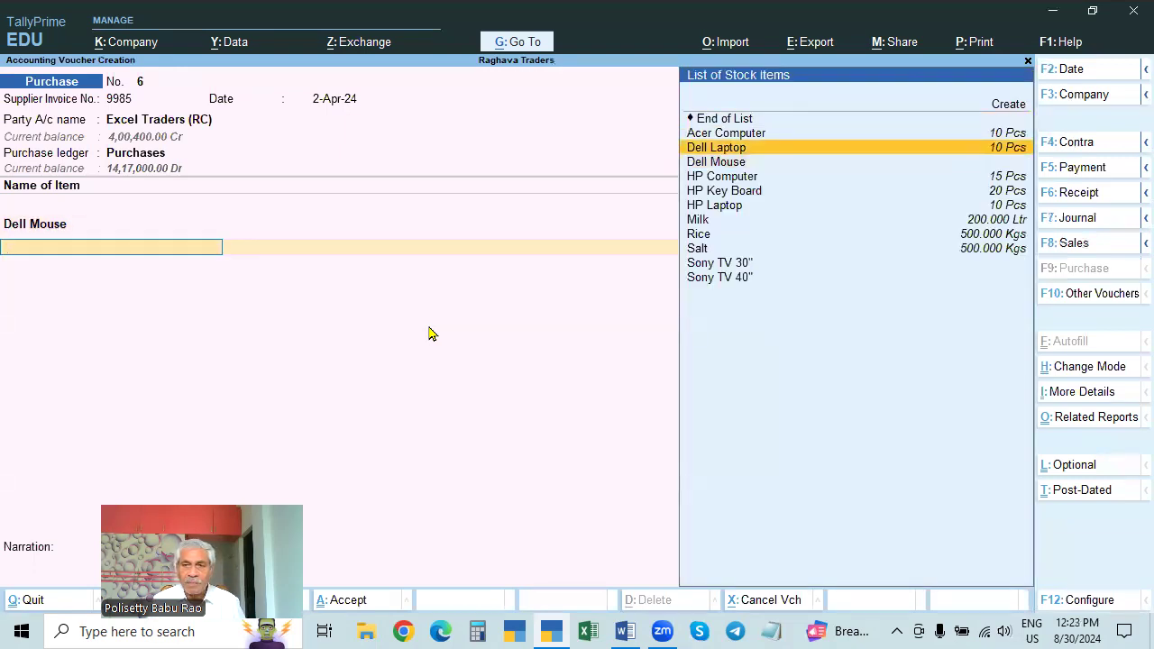
key(Return)
text(5)
key(Return)
text(3)
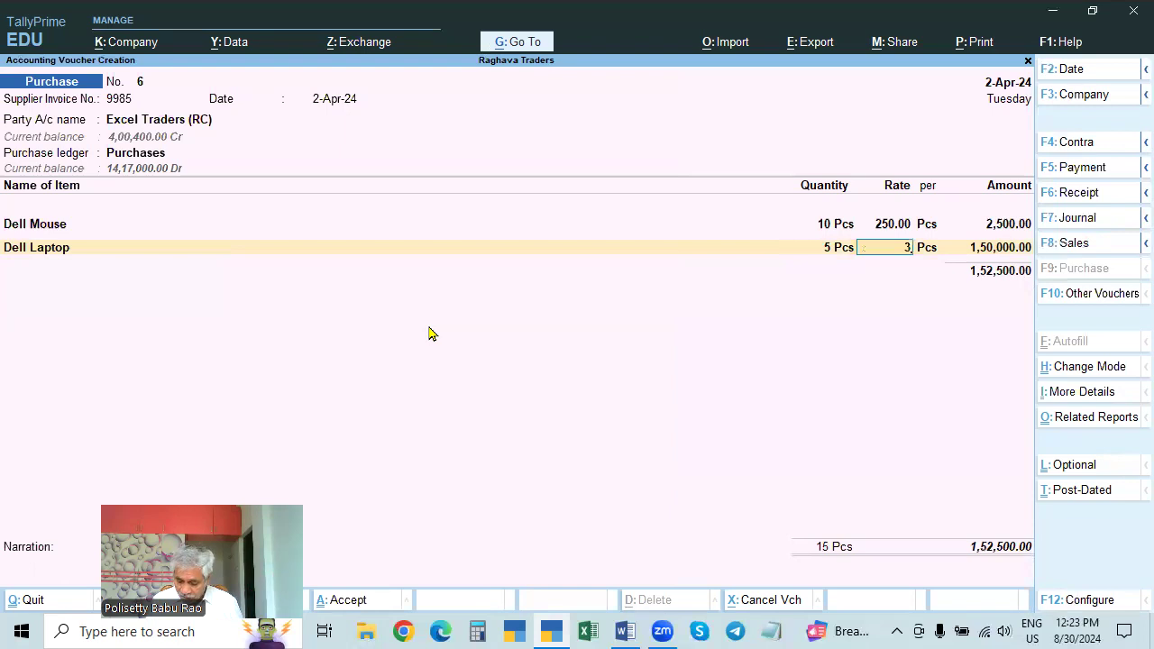
text(0,500)
key(Return)
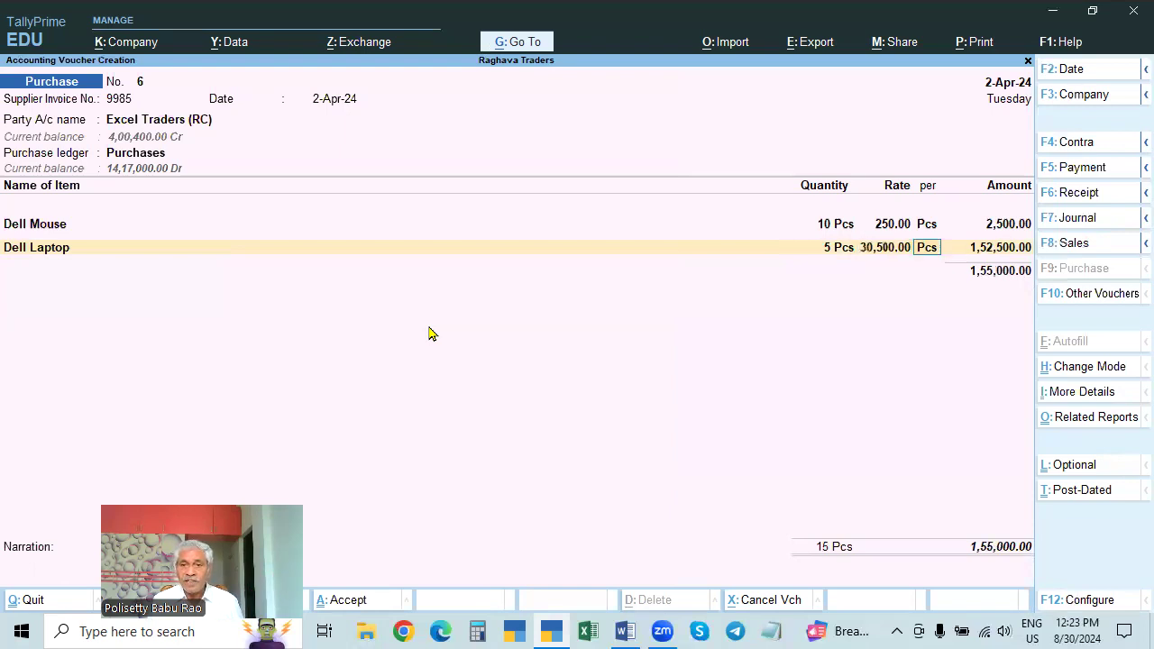
key(Return)
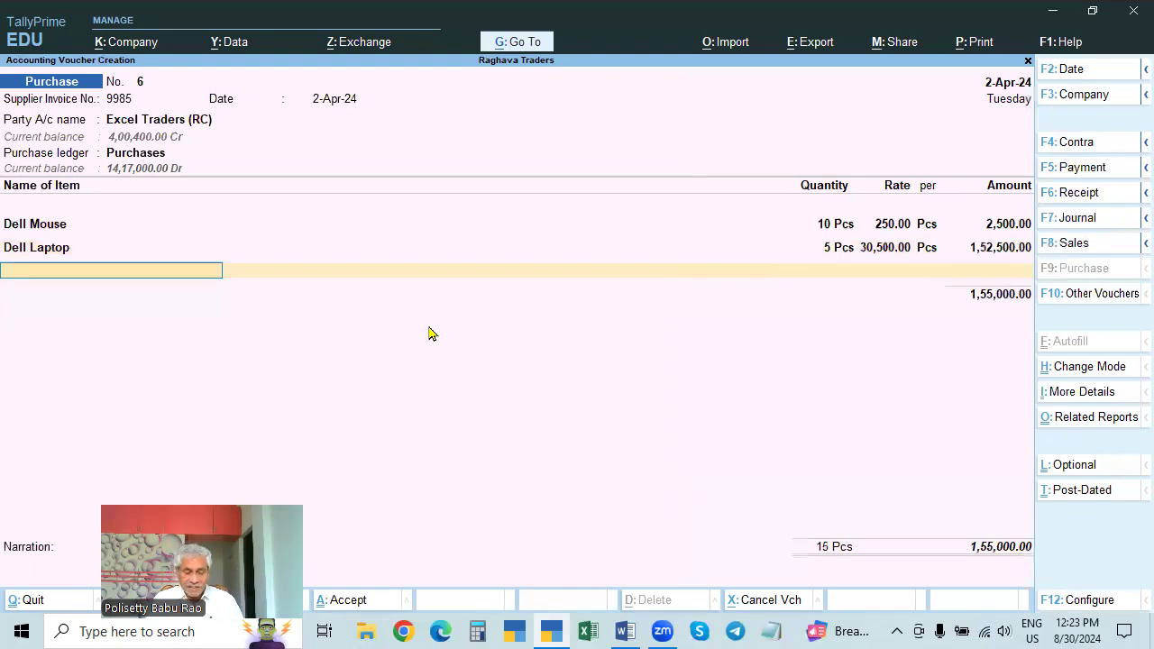
- Add the stock item Rice with a quantity of 200 Kgs at a rate of 76
key(Down)
key(Down)
key(Down)
key(Down)
key(Down)
key(Down)
key(Down)
key(Down)
key(Down)
key(Down)
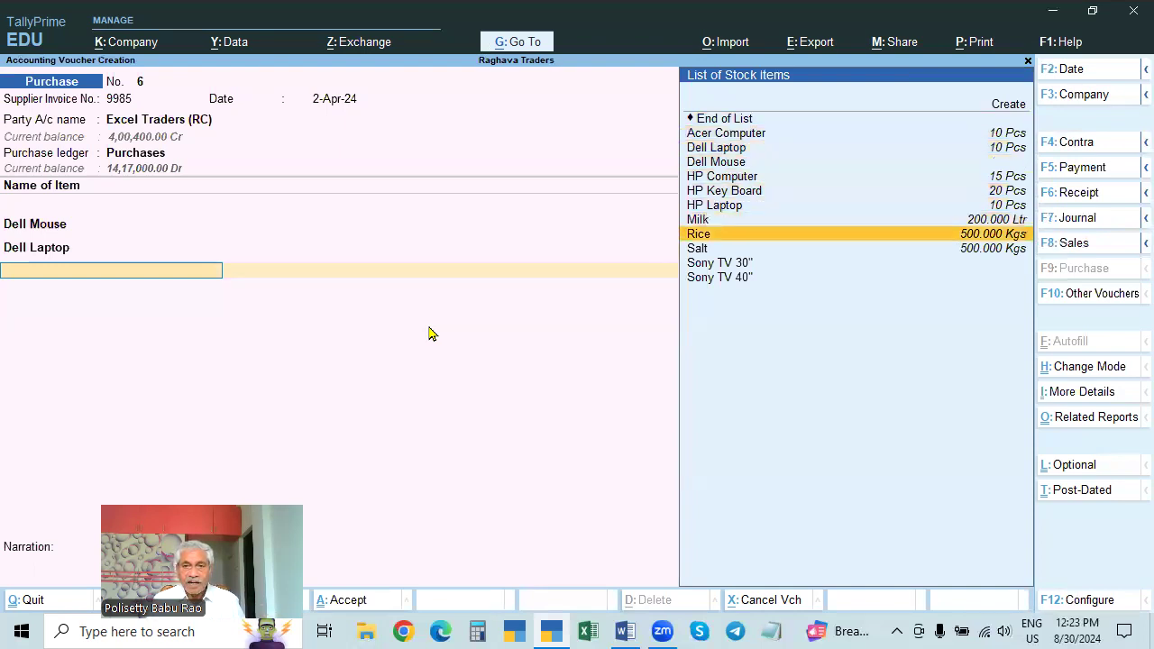
key(Return)
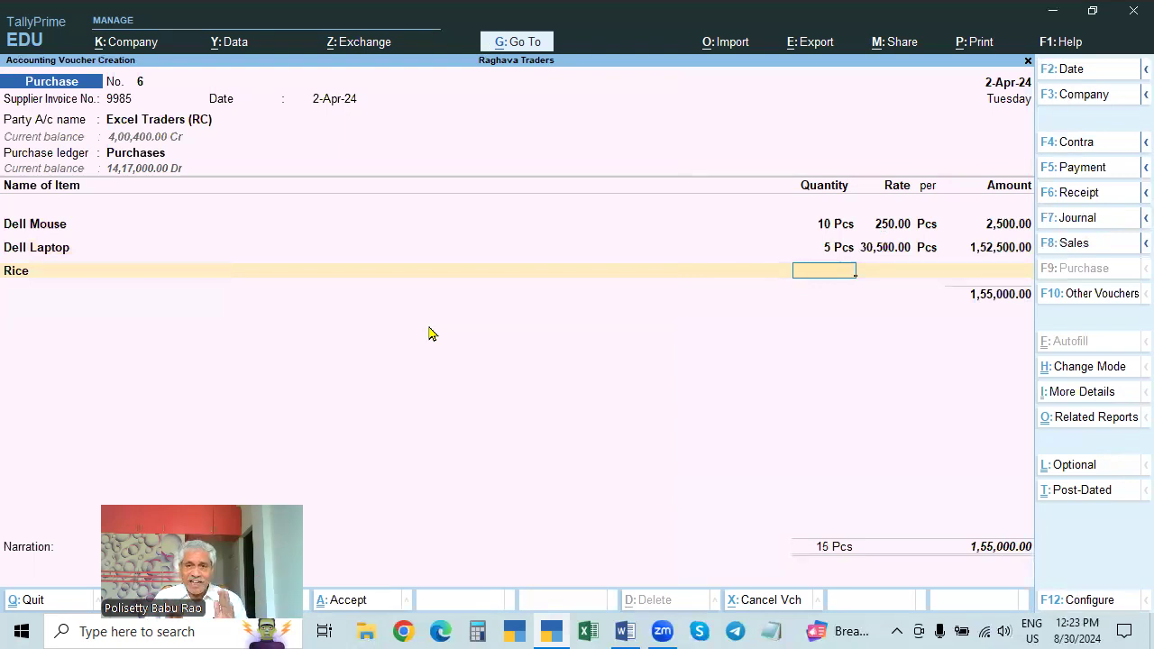
text(200)
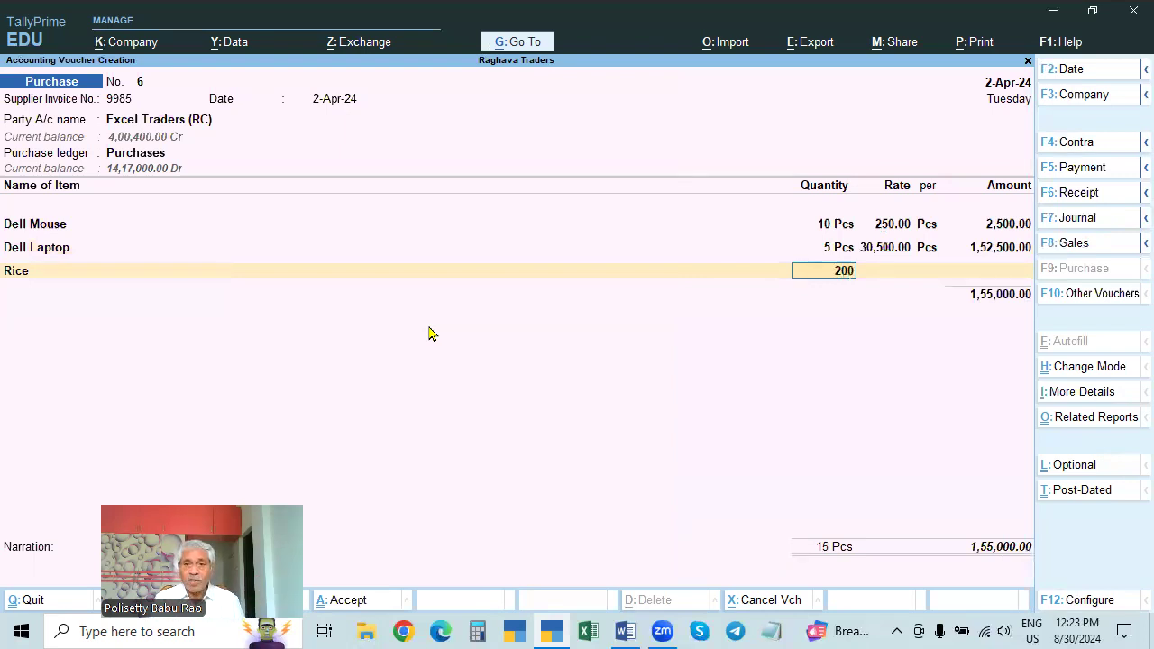
key(Return)
key(Return)
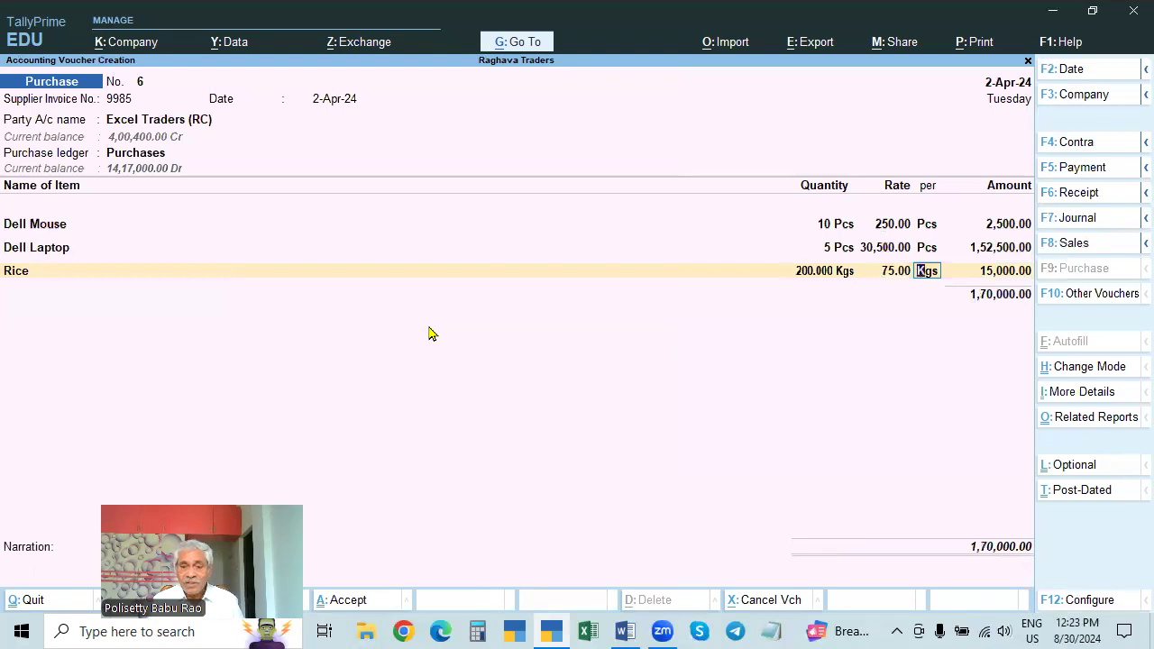
key(BackSpace)
text(76)
key(Return)
key(Return)
key(Return)
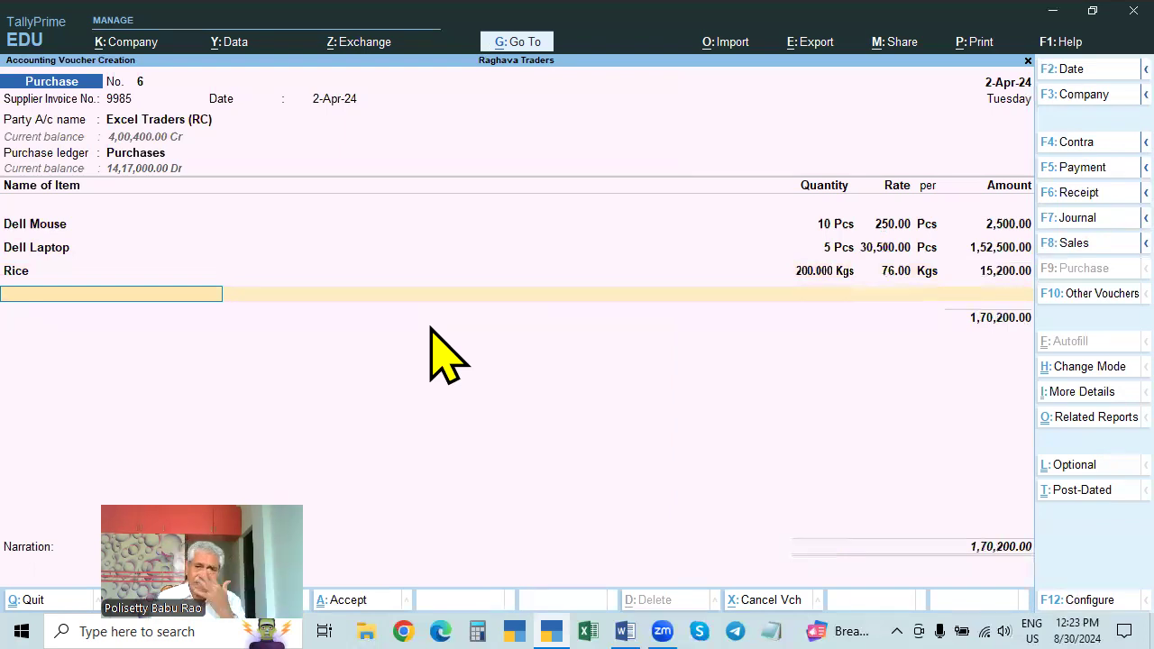
- End the item list and add the CGST and SGST tax ledgers to the voucher
key(Return)
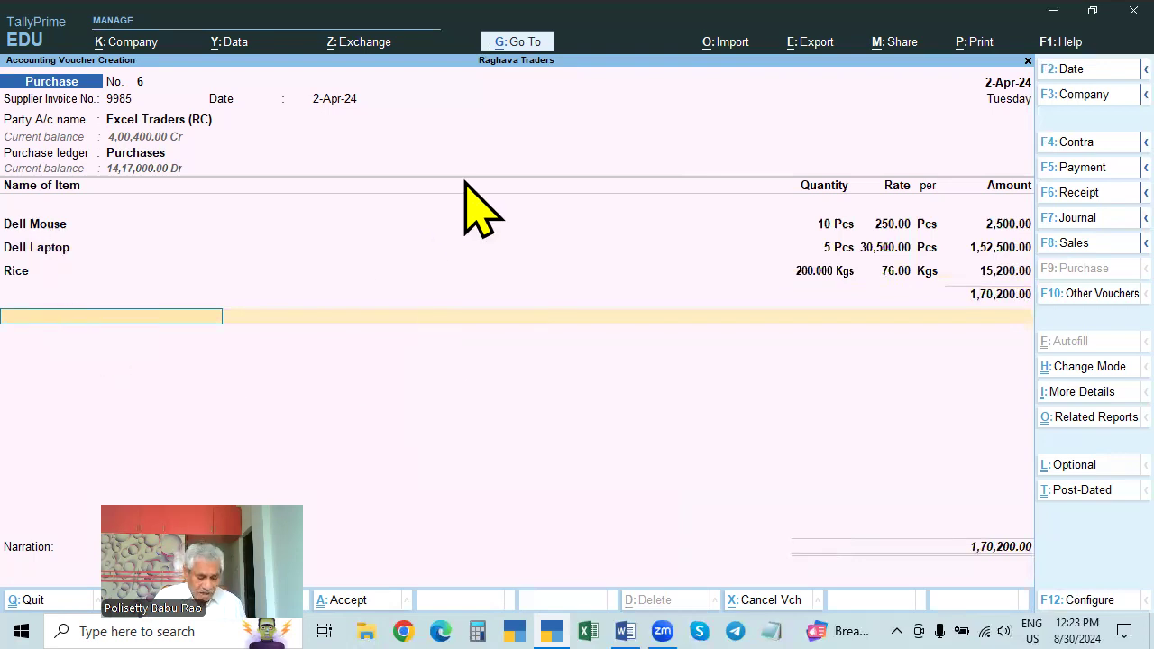
text(cg)
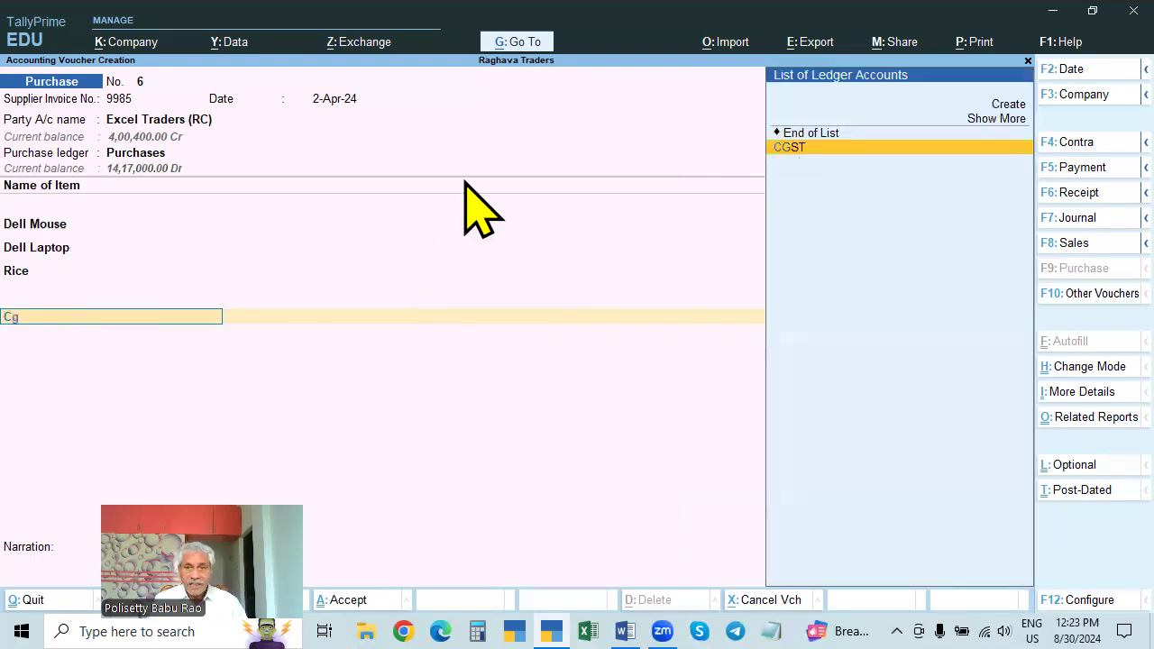
key(Return)
key(Return)
text(pu)
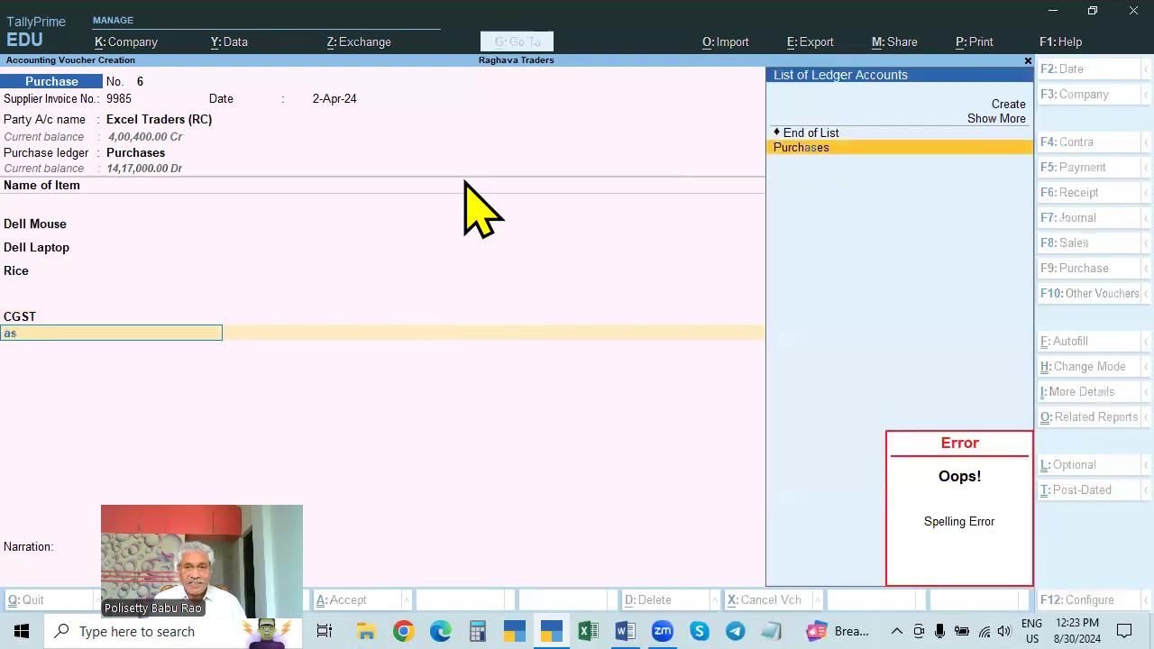
key(Return)
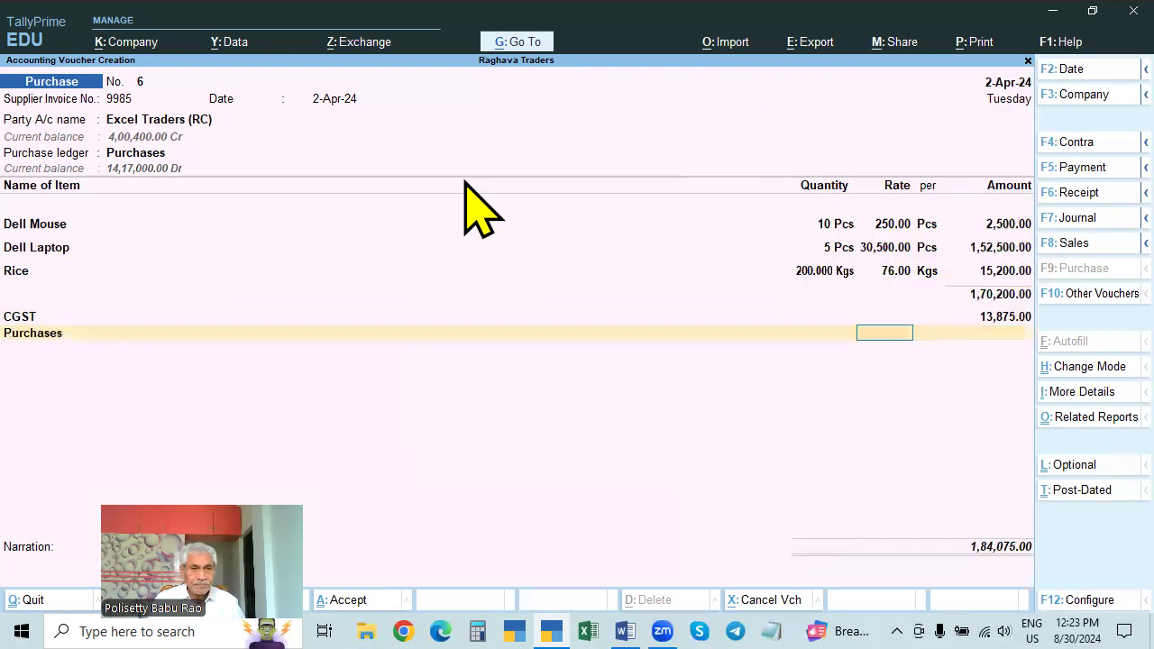
text(sg)
key(BackSpace)
key(BackSpace)
text(sg)
key(Return)
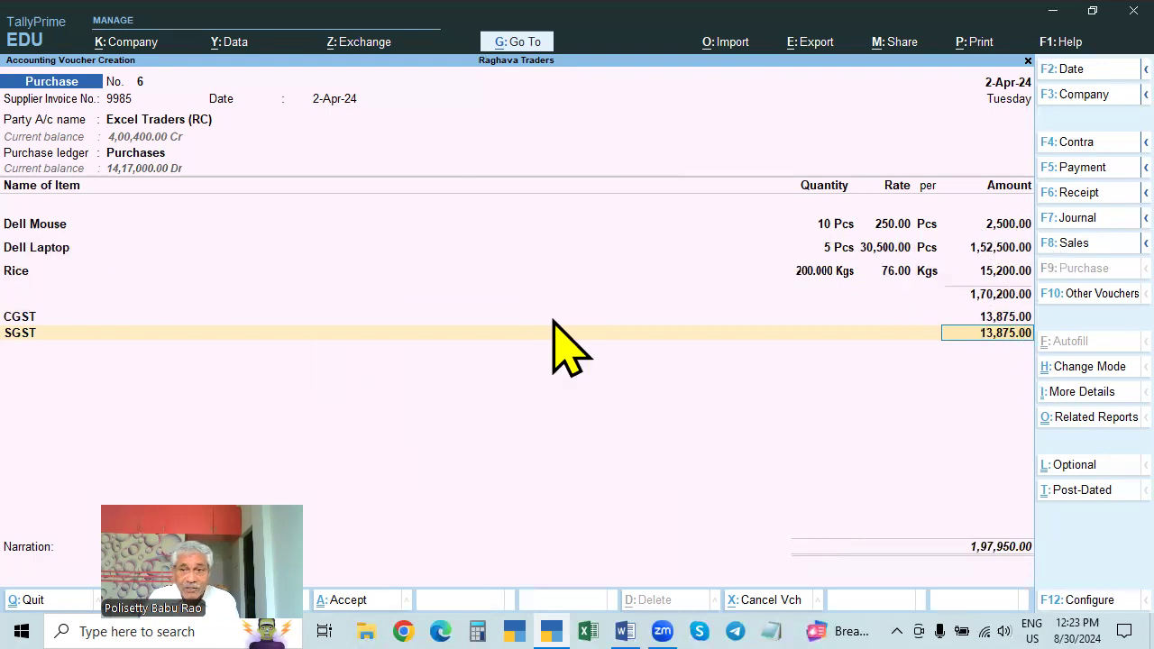
key(Return)
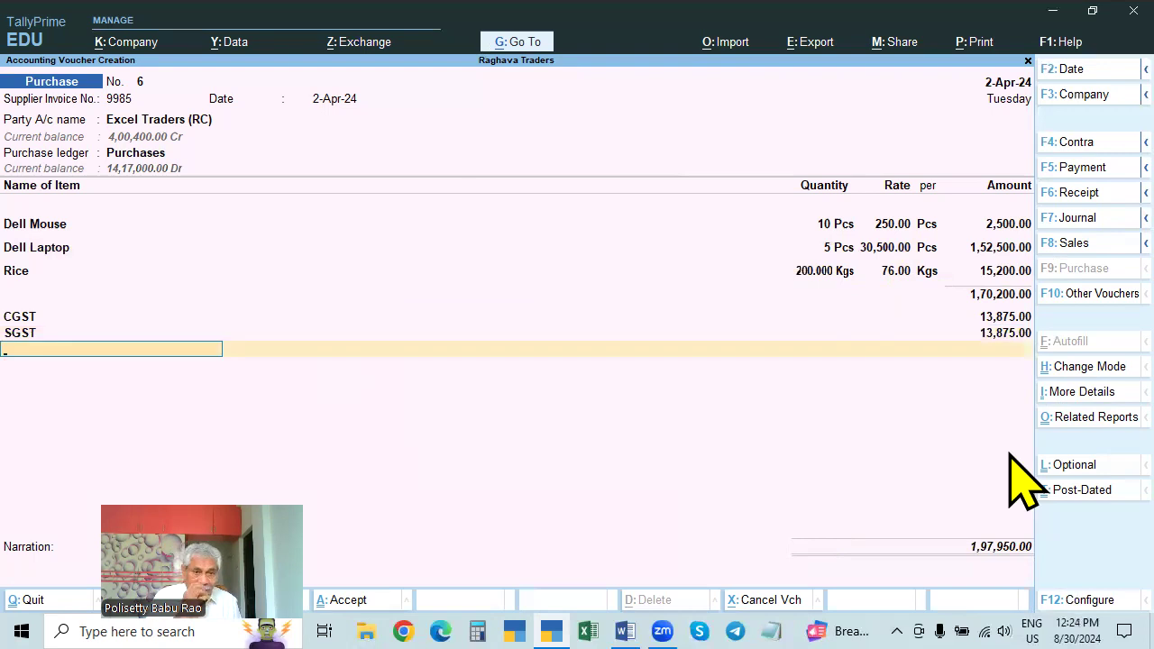
- Check the detailed GST tax analysis for the three items and save the purchase voucher
key(alt)
key(alt+a)
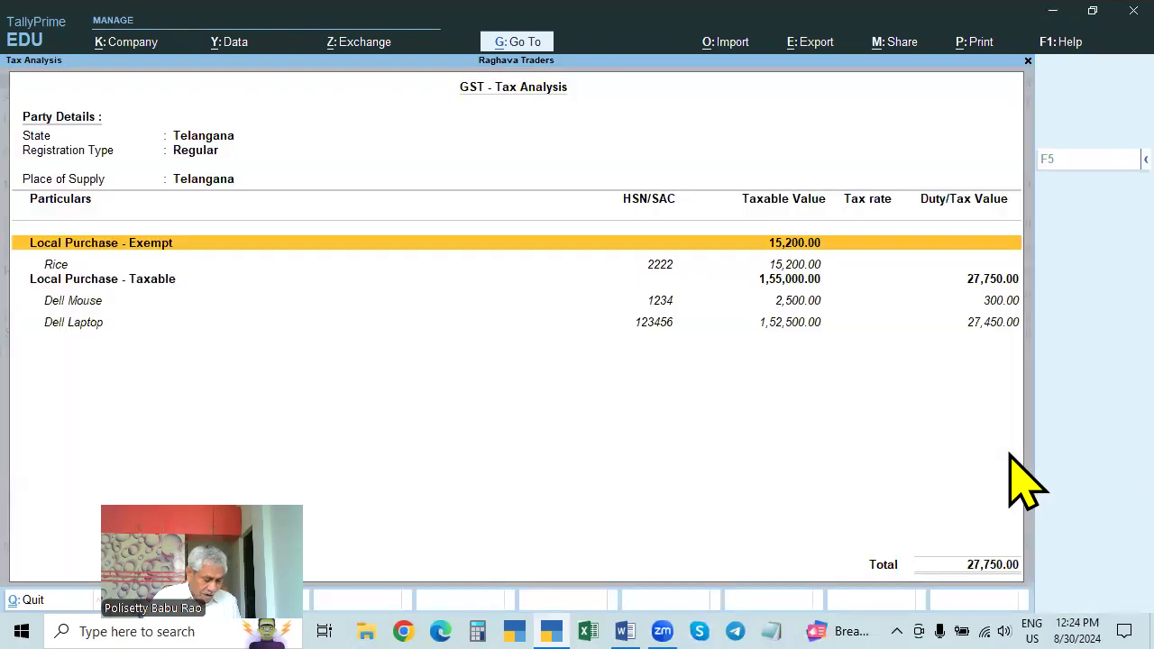
key(alt+F5)
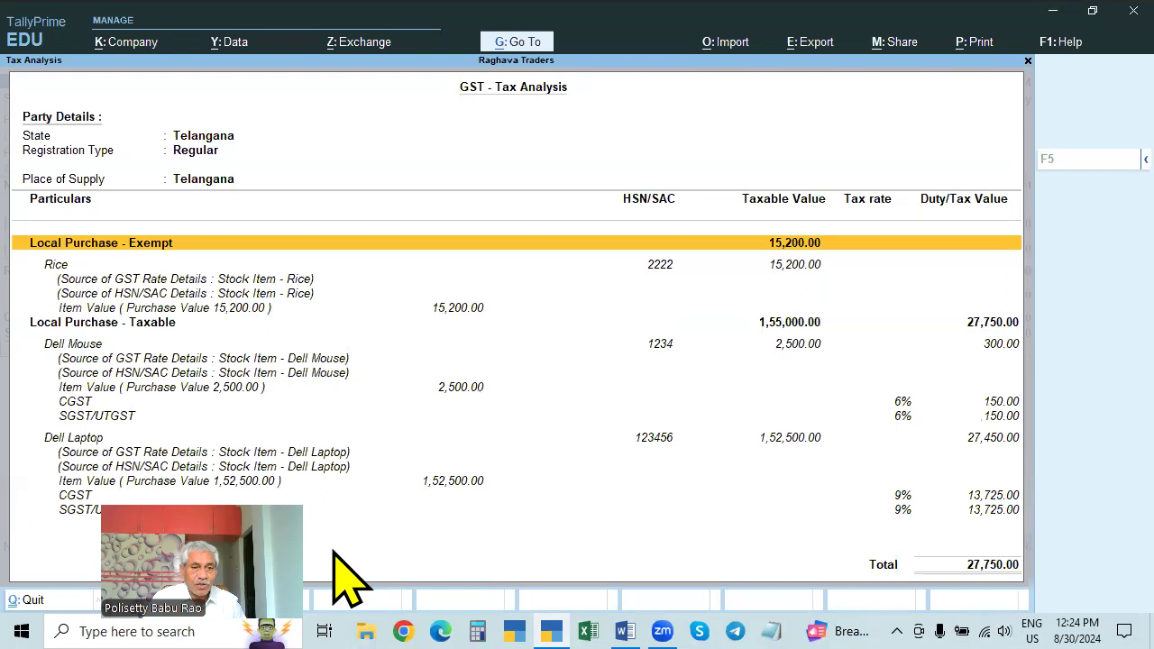
click(116, 343)
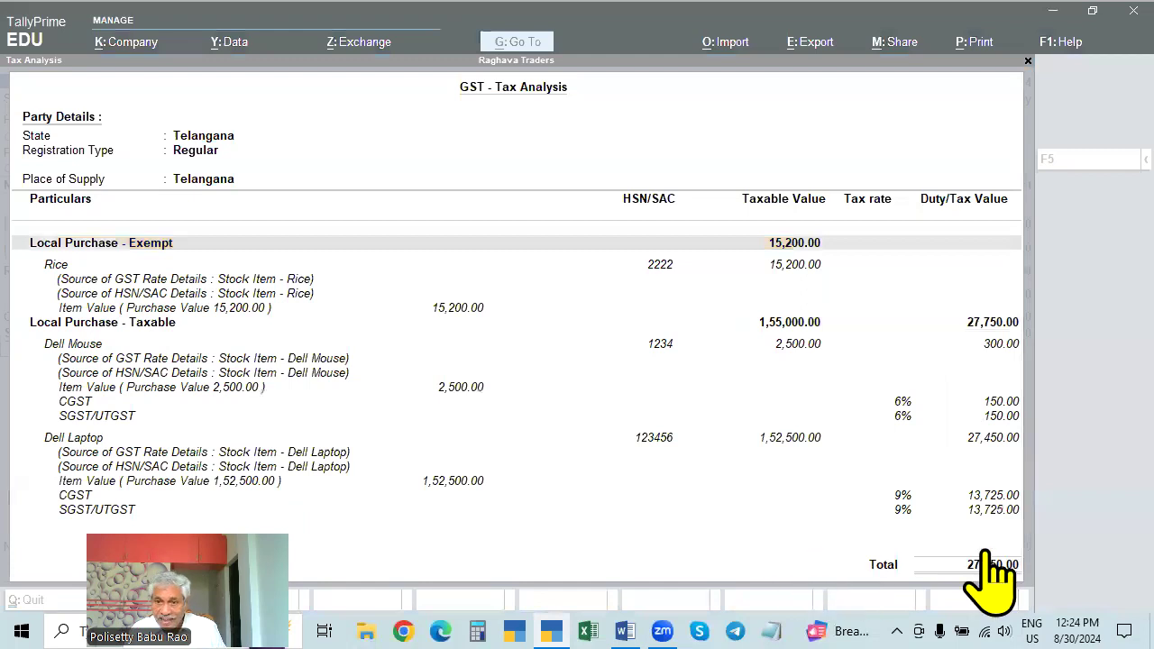
key(Escape)
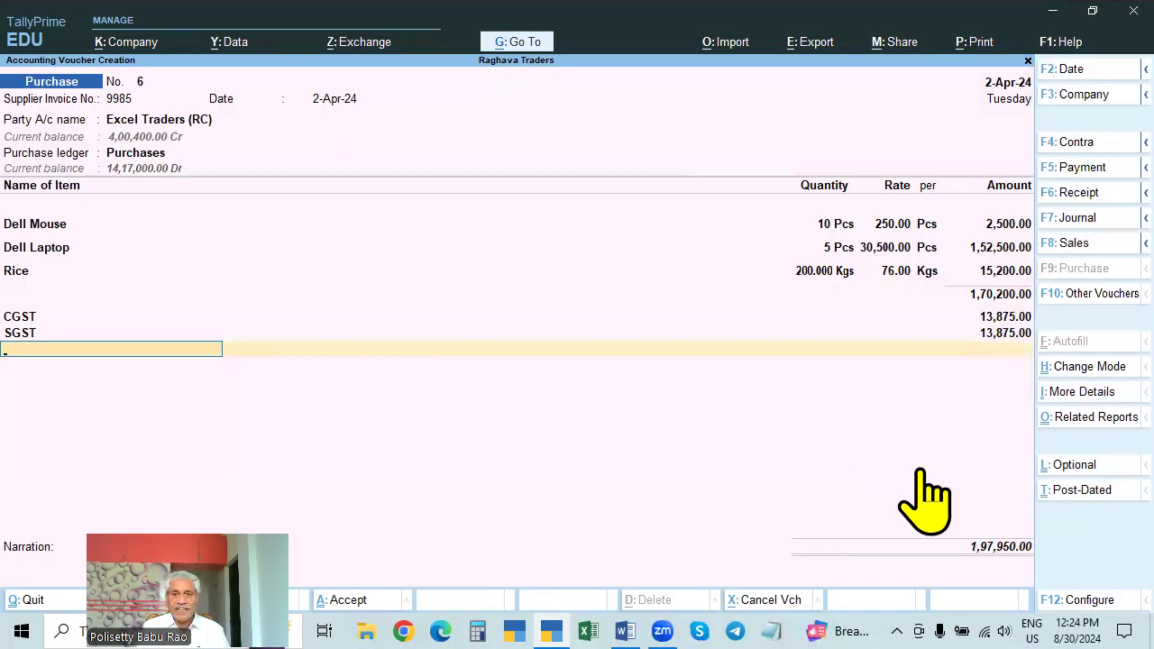
key(Return)
key(Return)
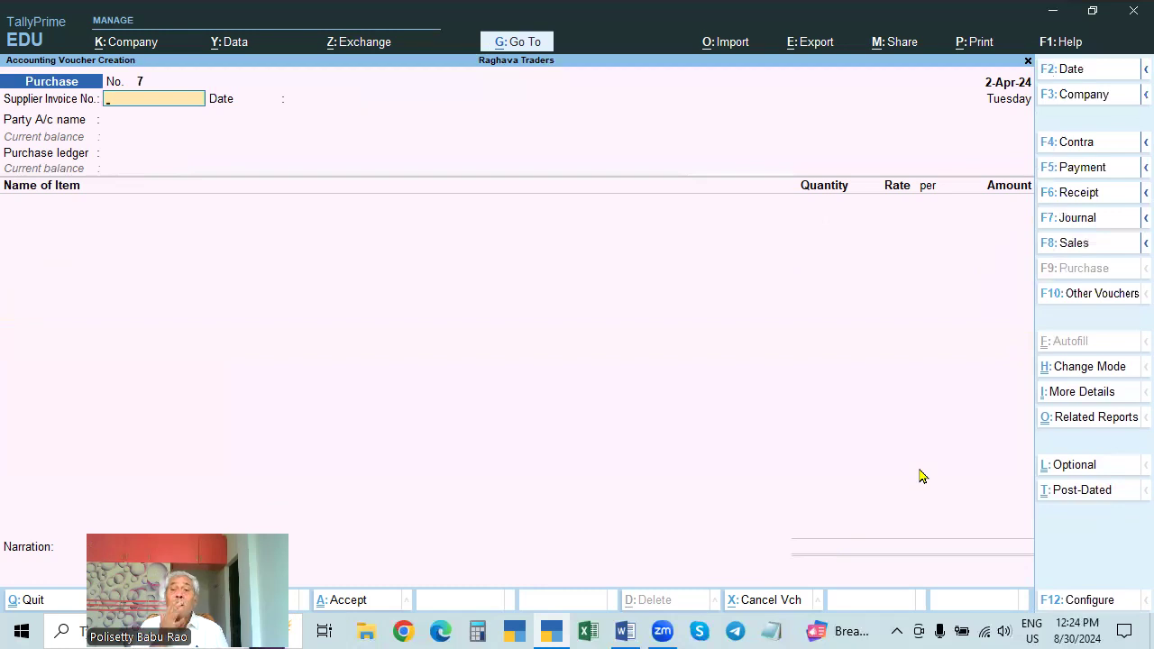
- Reopen the saved purchase voucher no. 6 to review its items and taxes, accept it, and leave voucher creation
key(Page_Up)
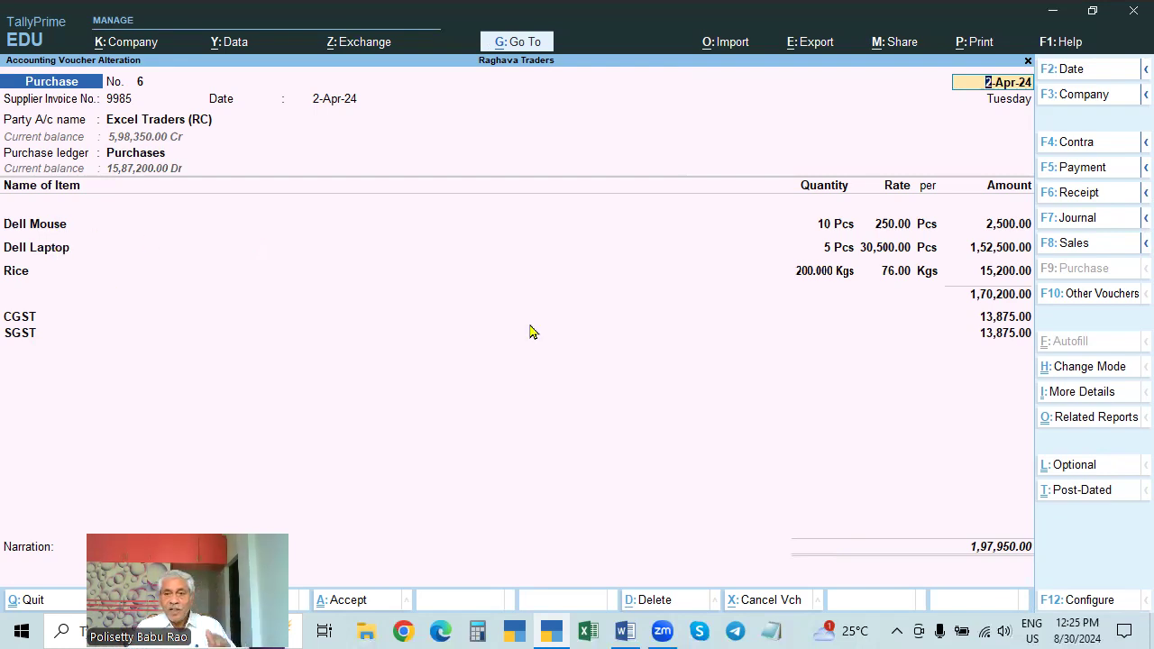
click(995, 294)
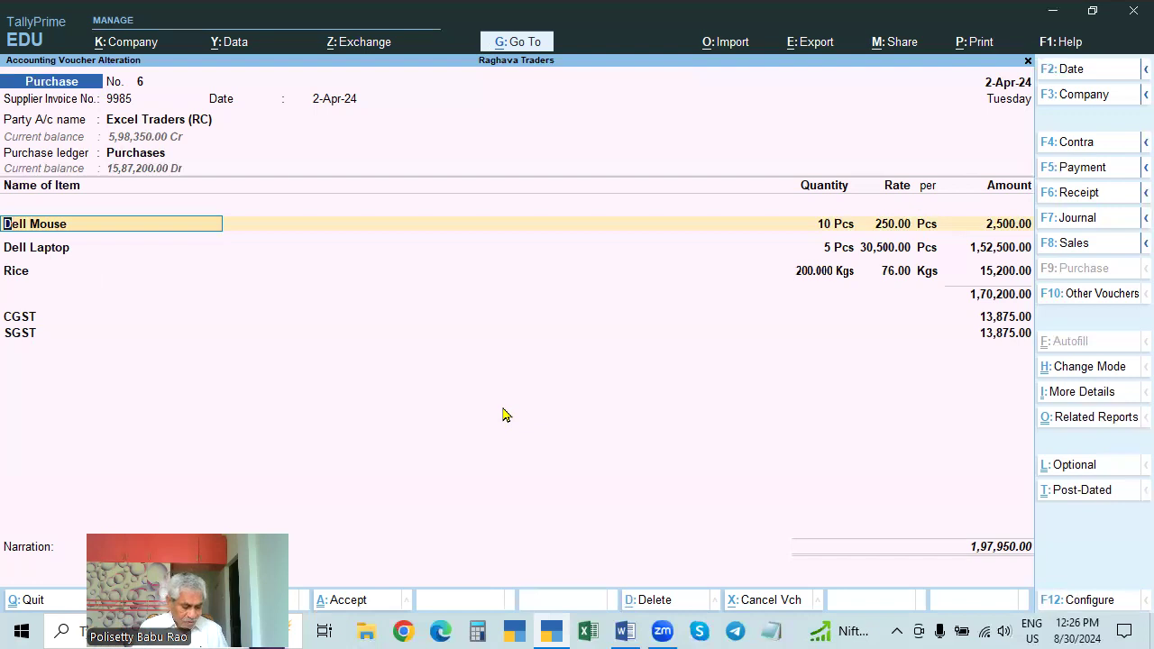
key(ctrl+a)
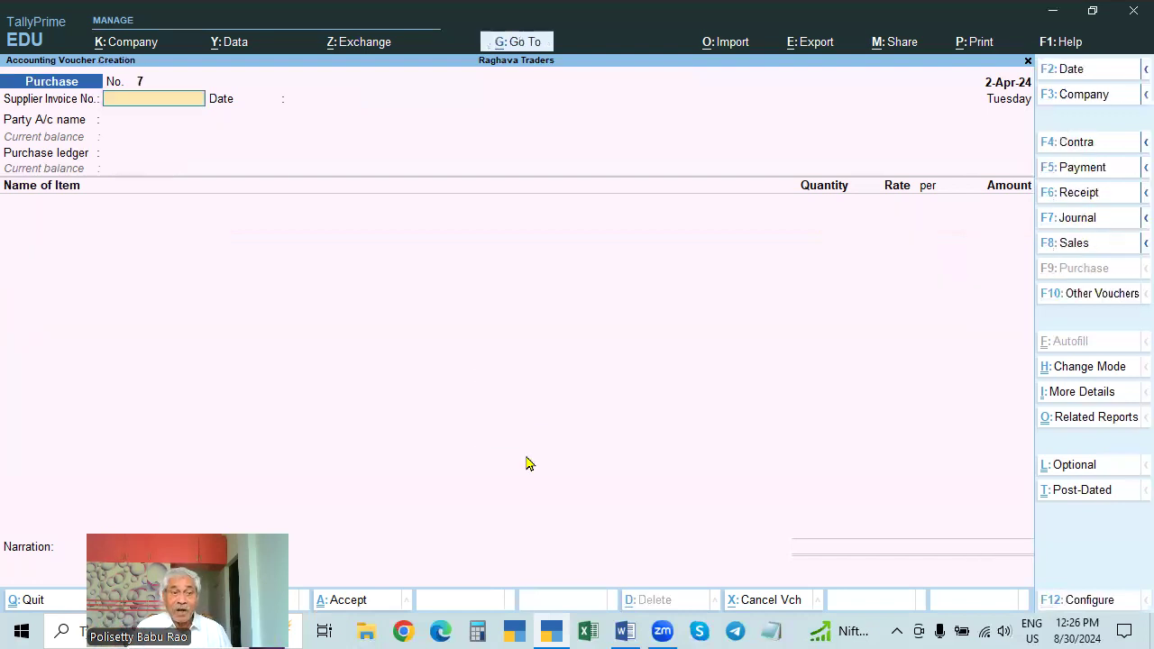
key(Escape)
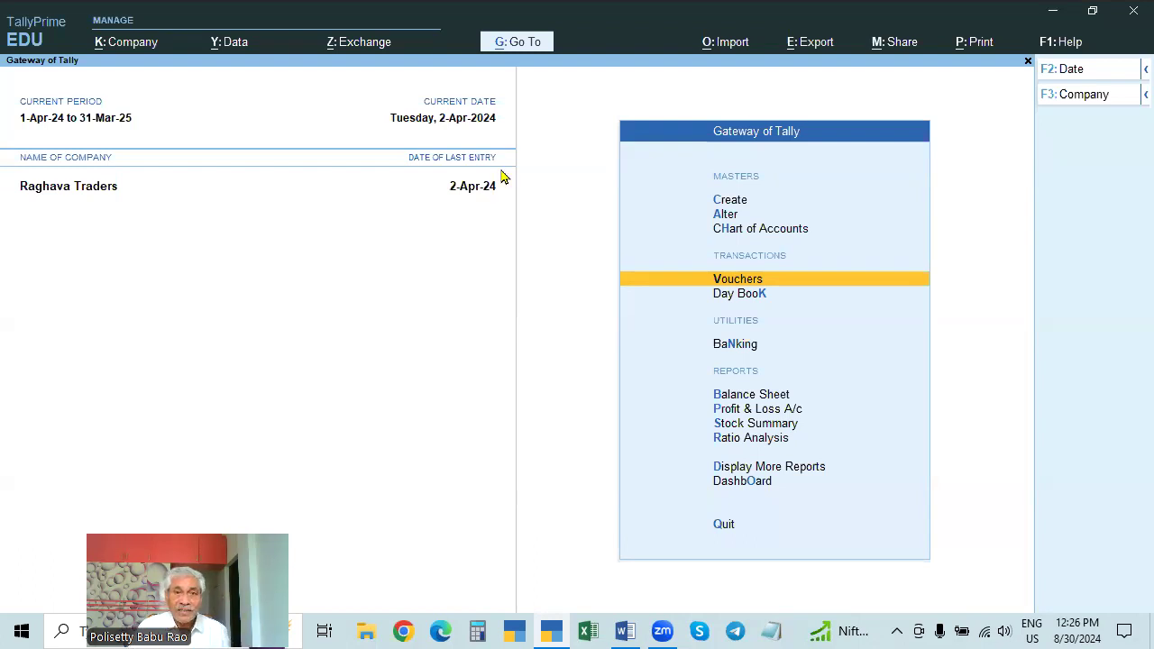
click(518, 45)
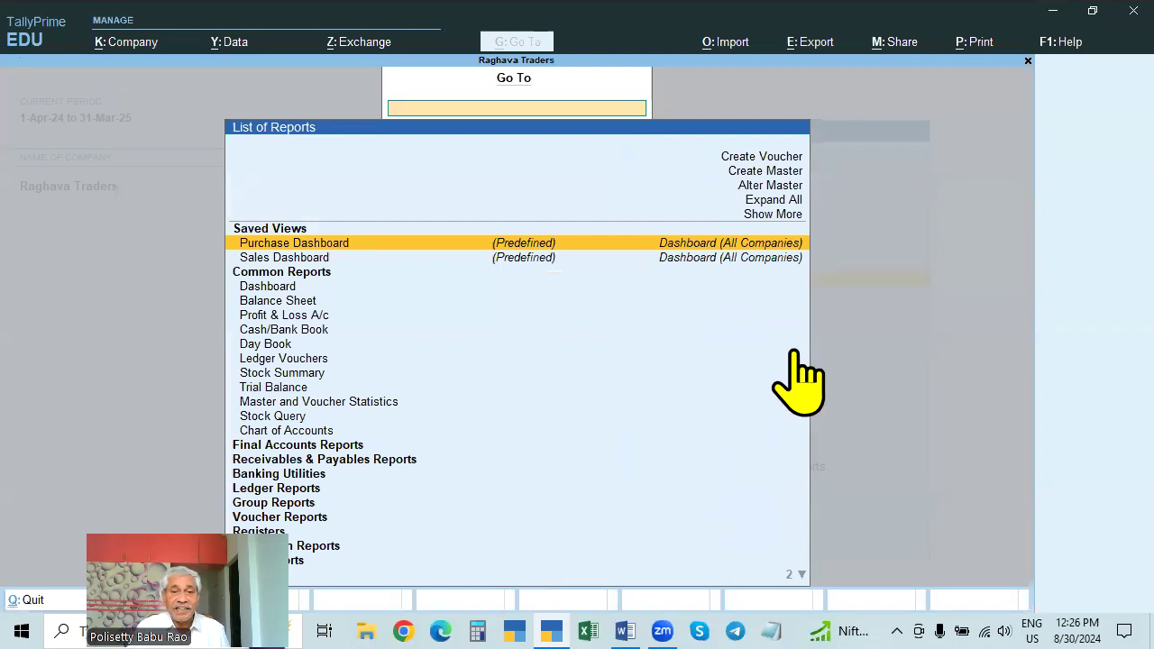
key(Escape)
key(Escape)
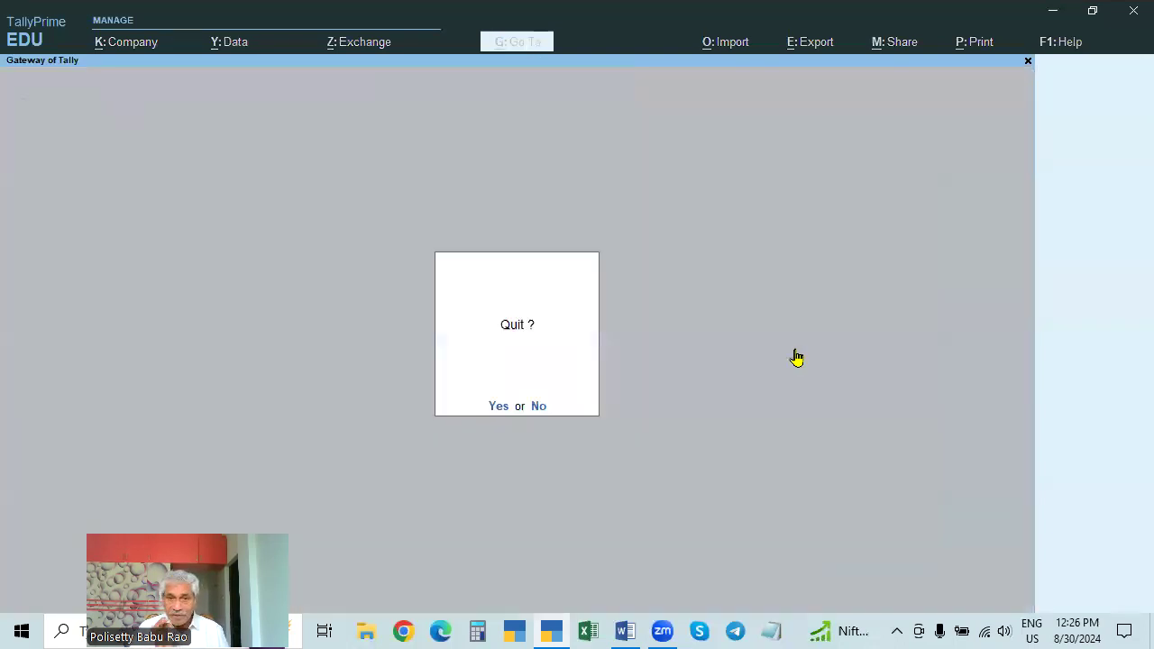
key(Escape)
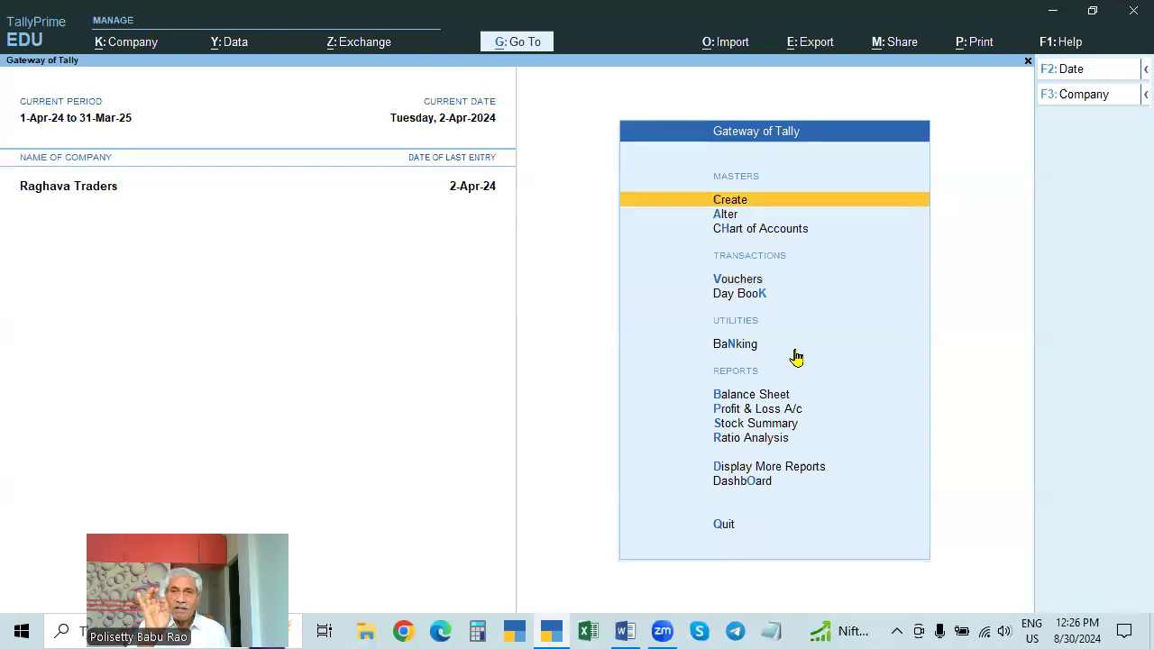